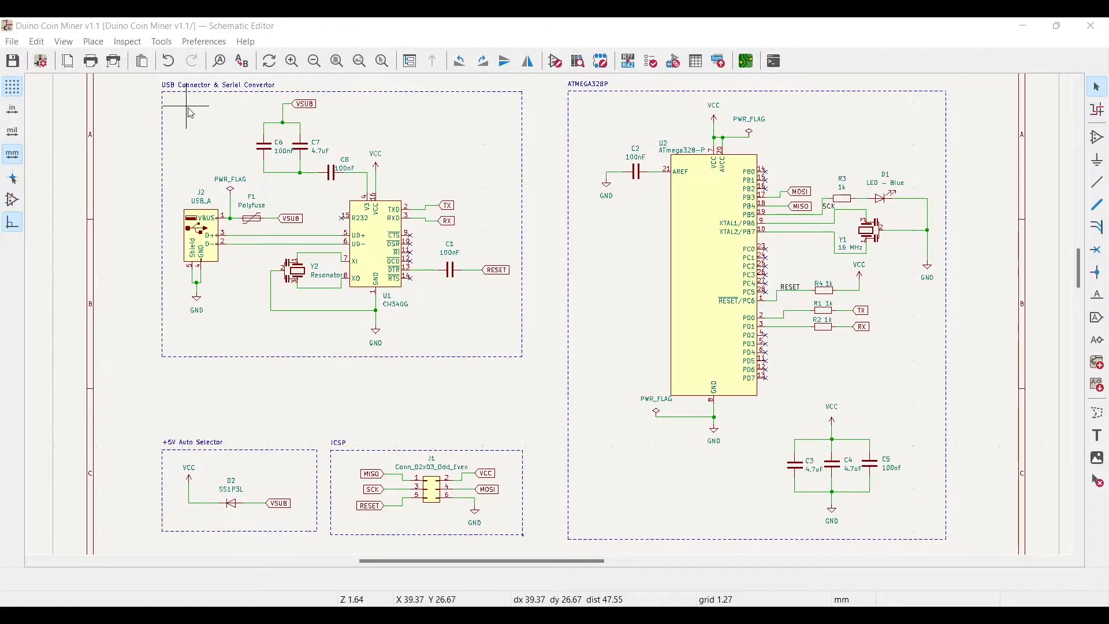
Export the schematic's netlist in KiCad format as Duino Coin Miner v1.1.net in the project folder.
click(14, 42)
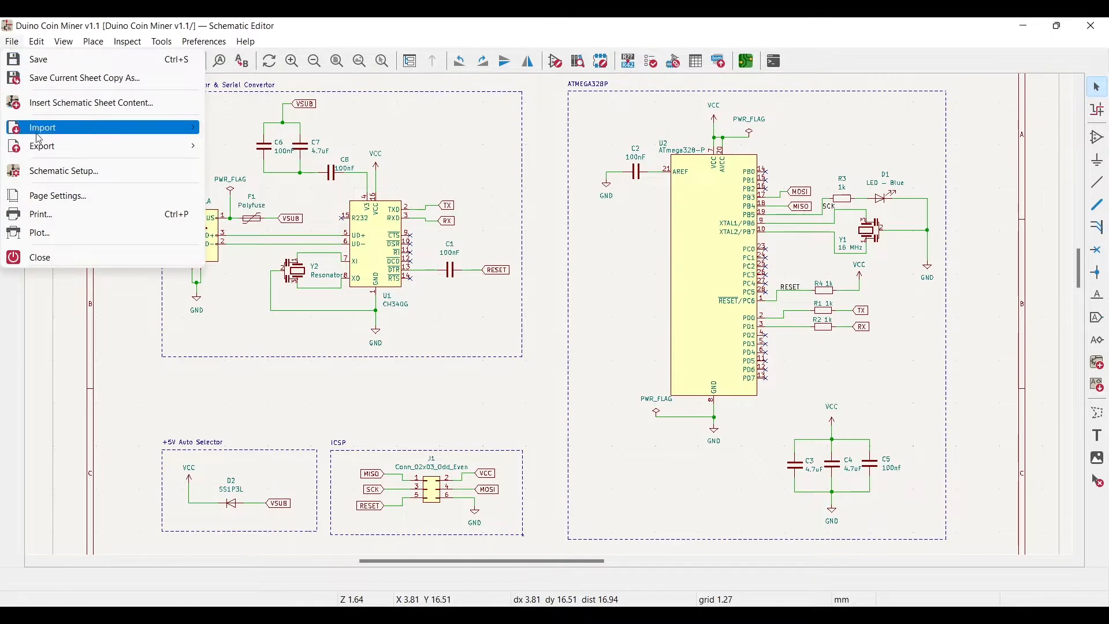
mouse_move(45, 150)
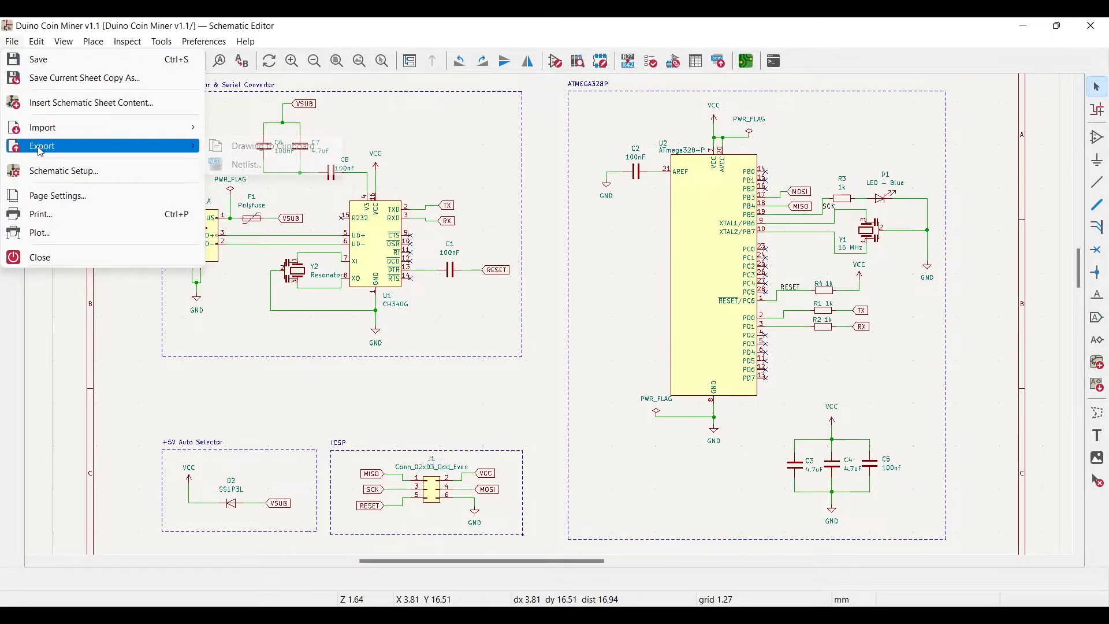
click(222, 165)
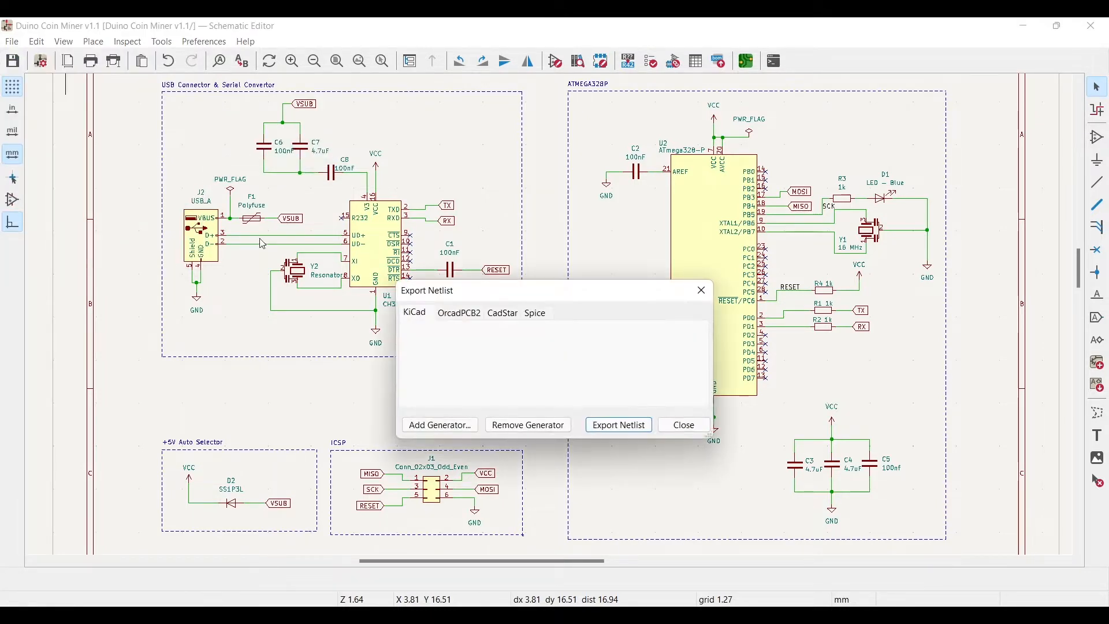
click(616, 431)
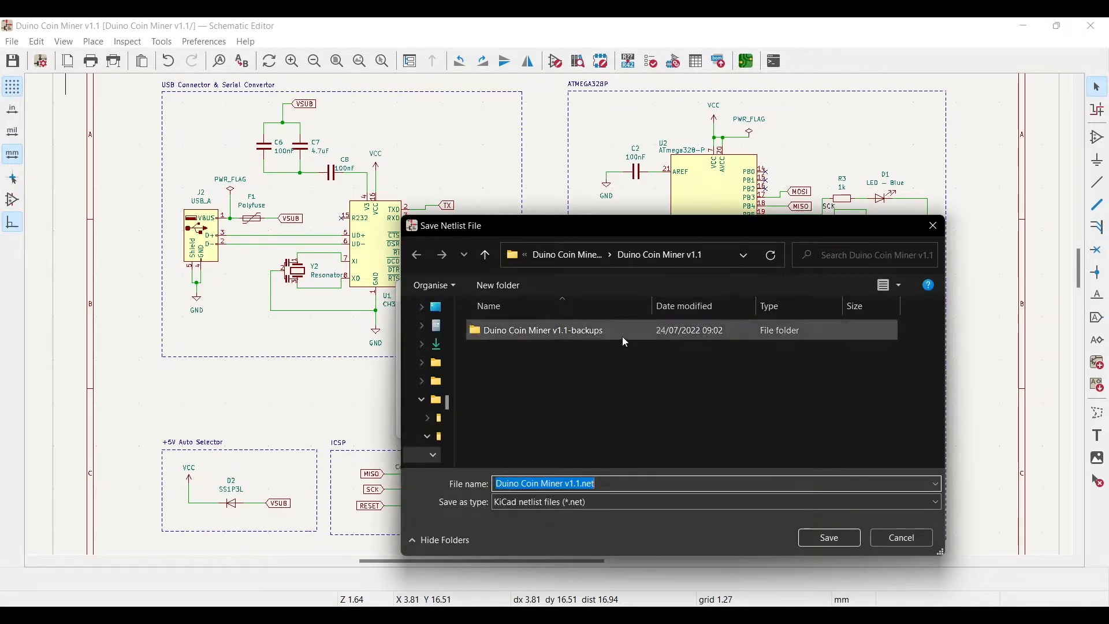
click(843, 541)
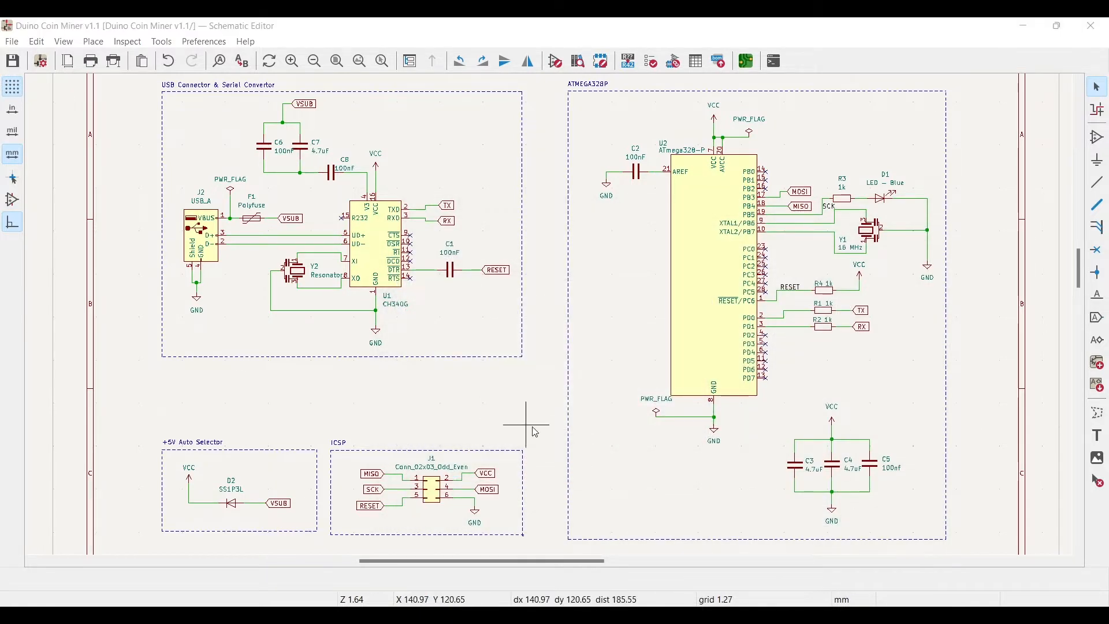
Switch to the KiCad project manager and open the board file Duino Coin Miner v1.1.kicad_pcb.
mouse_move(729, 615)
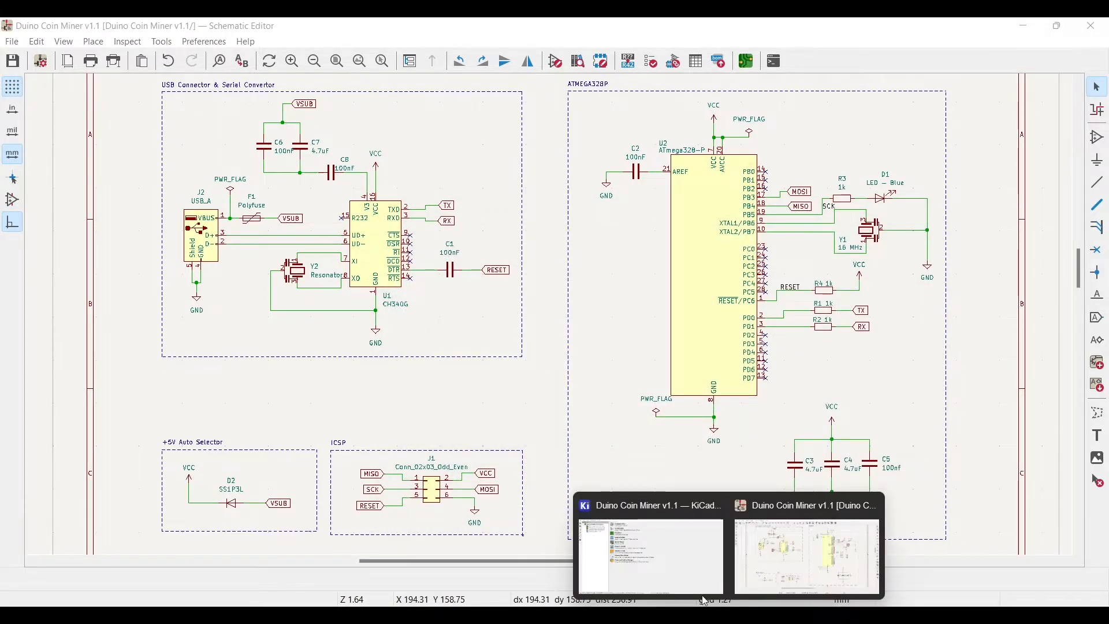
click(675, 580)
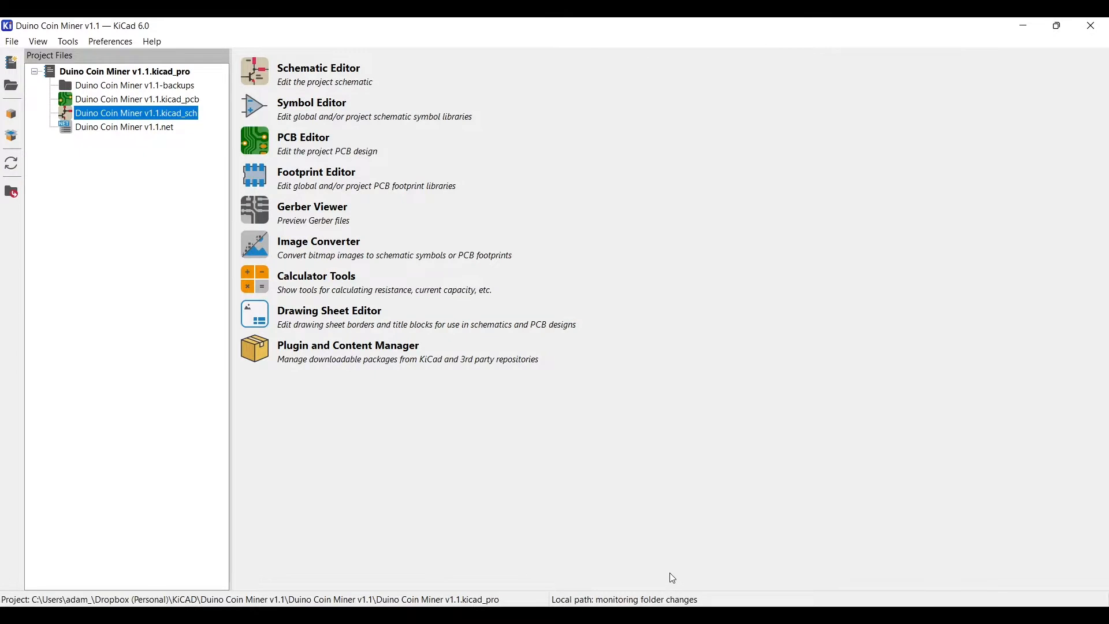
click(164, 103)
double_click(146, 105)
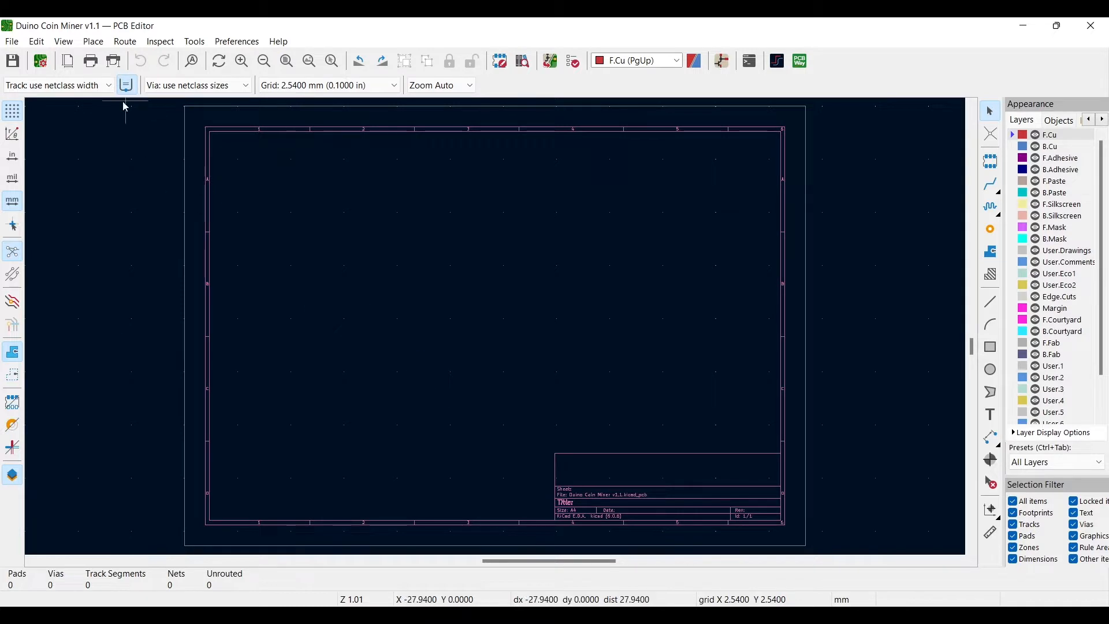
Fill in the title block with issue date 2022-07-24, revision 1.1, title "Duino Coin Miner PCB" and company iNimbleSloth.com.
click(68, 61)
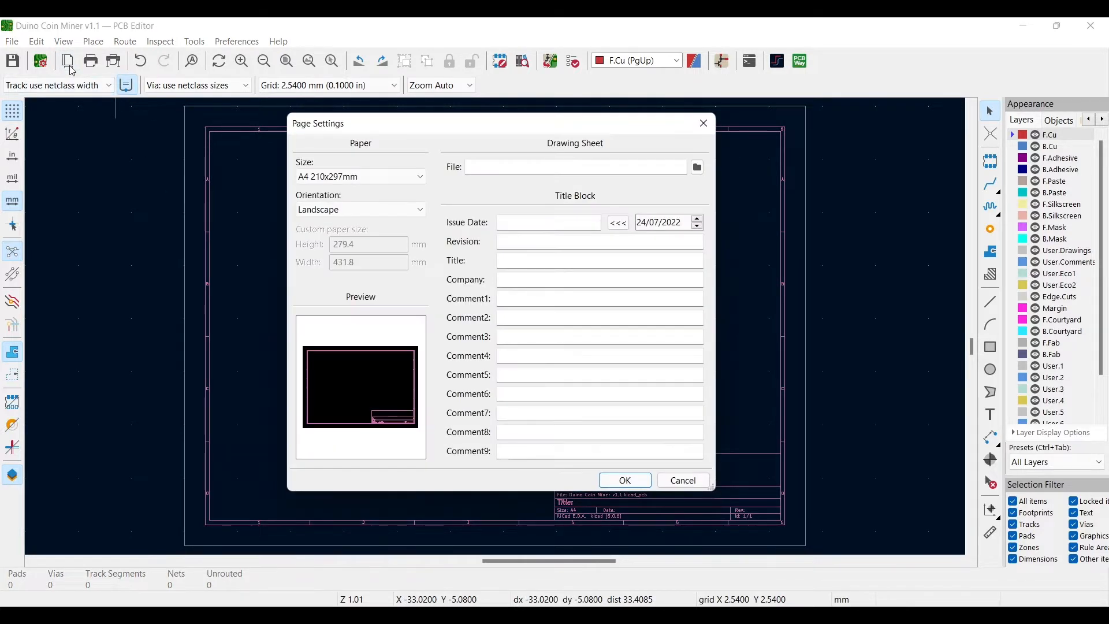
click(620, 224)
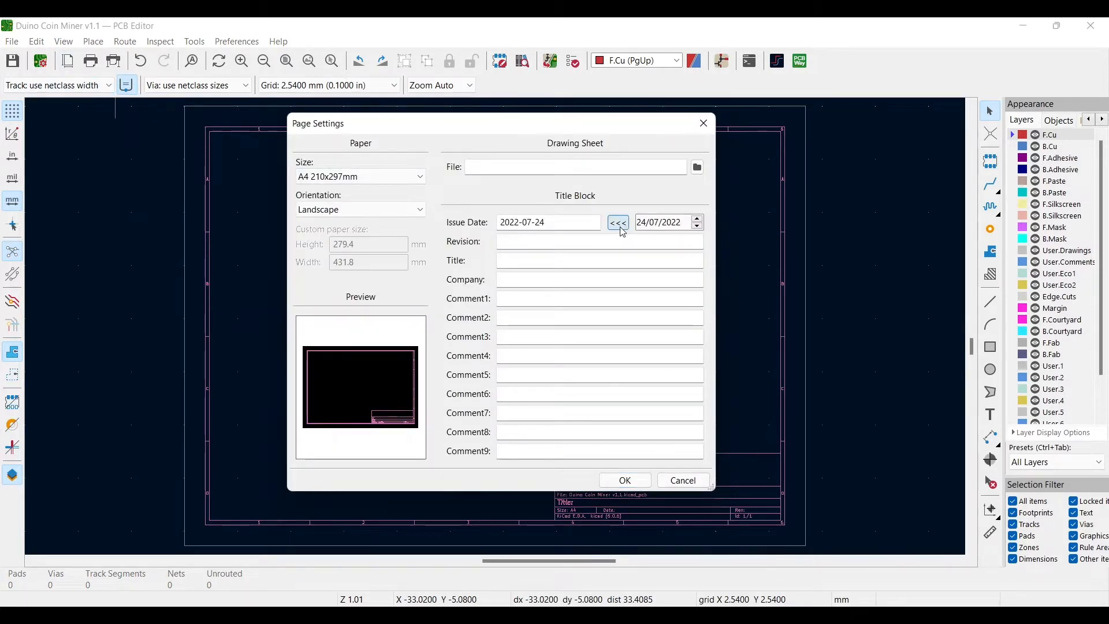
click(562, 241)
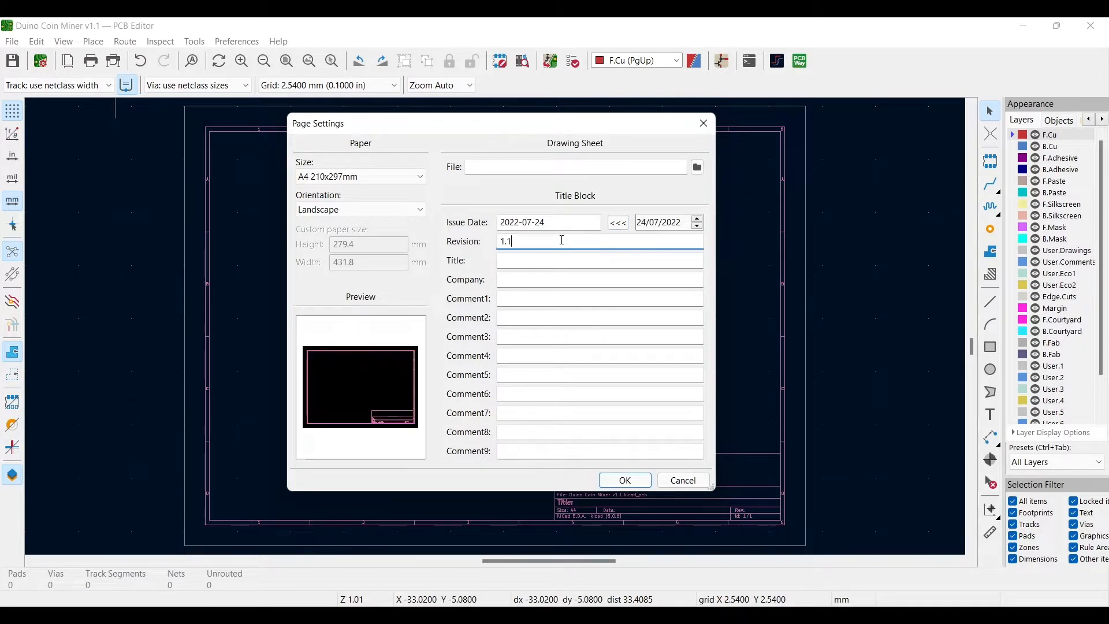
click(556, 259)
text(Dui)
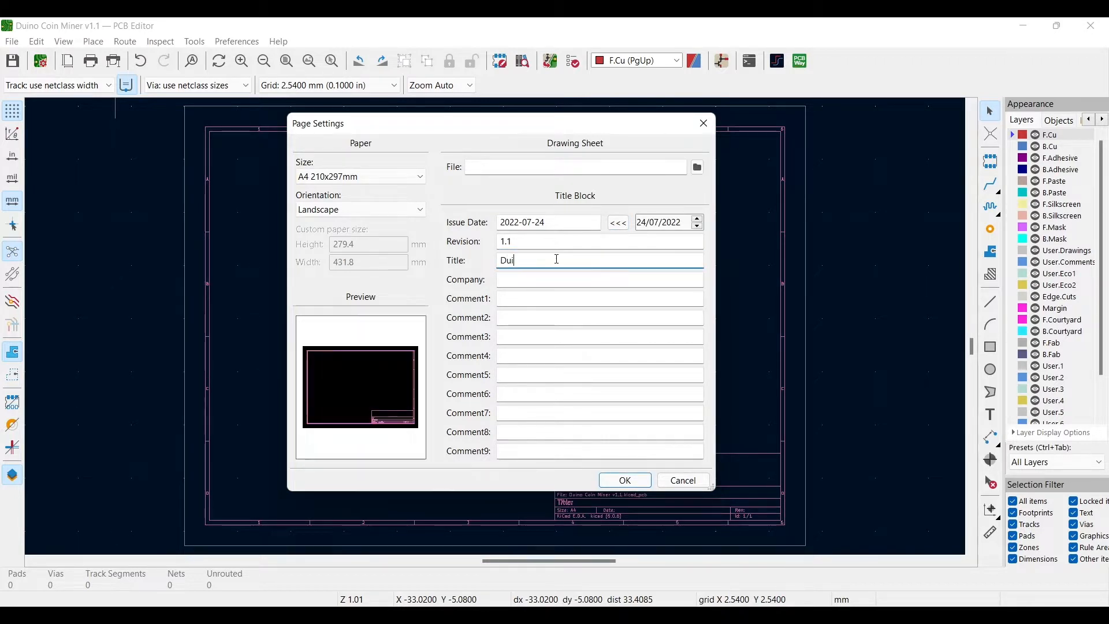
text(no Coin Miner PCB)
click(535, 280)
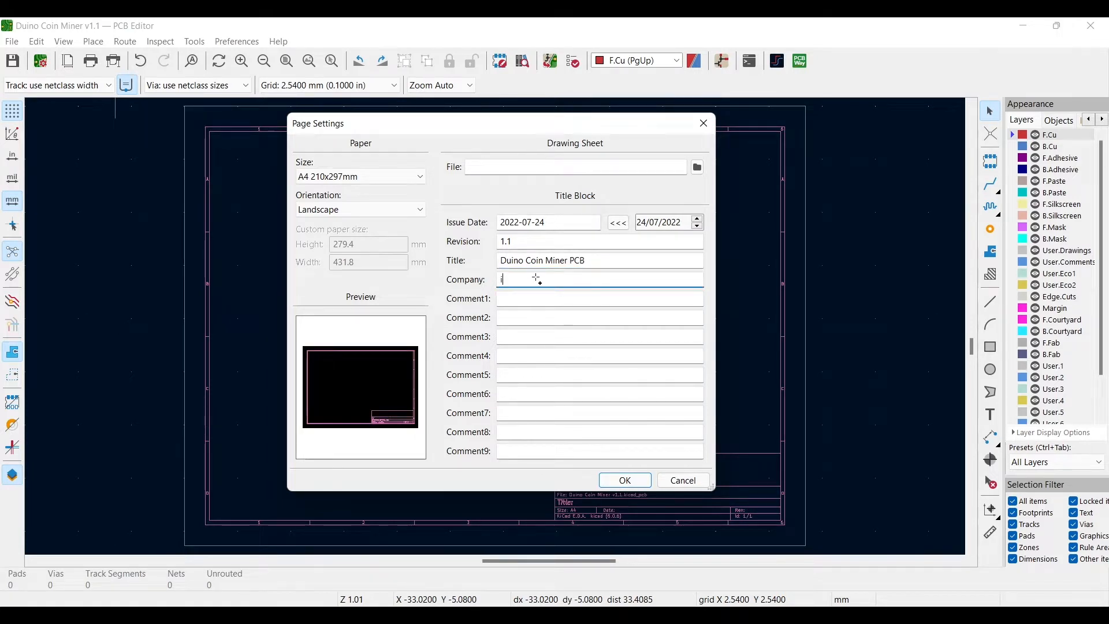
text(iNimbleSloth.com)
click(625, 480)
scroll(659, 495, up, 2)
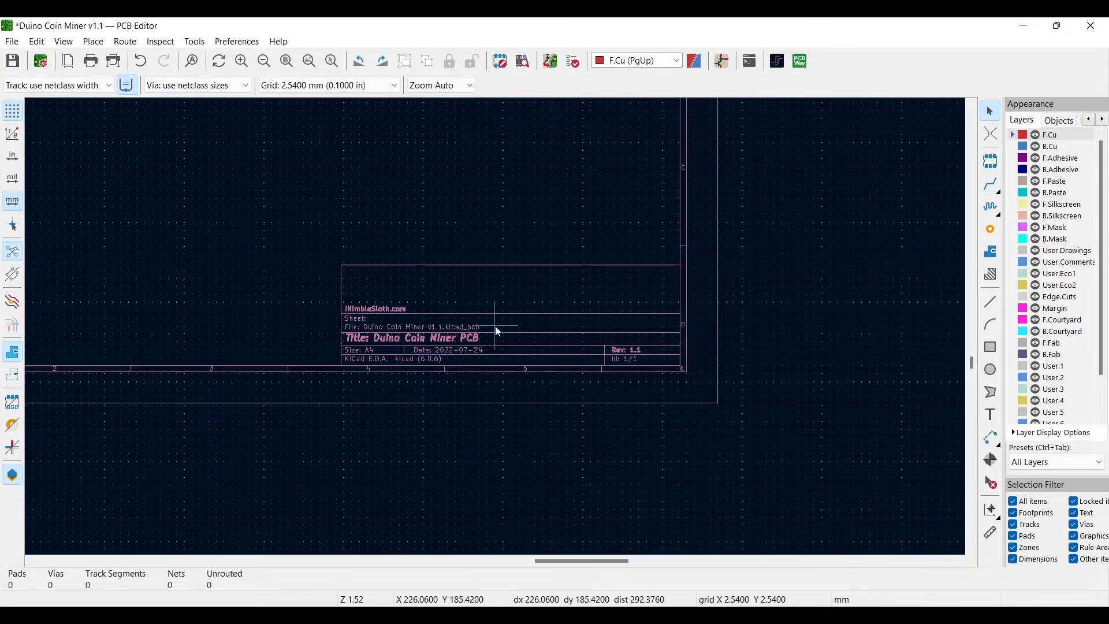
scroll(362, 233, down, 2)
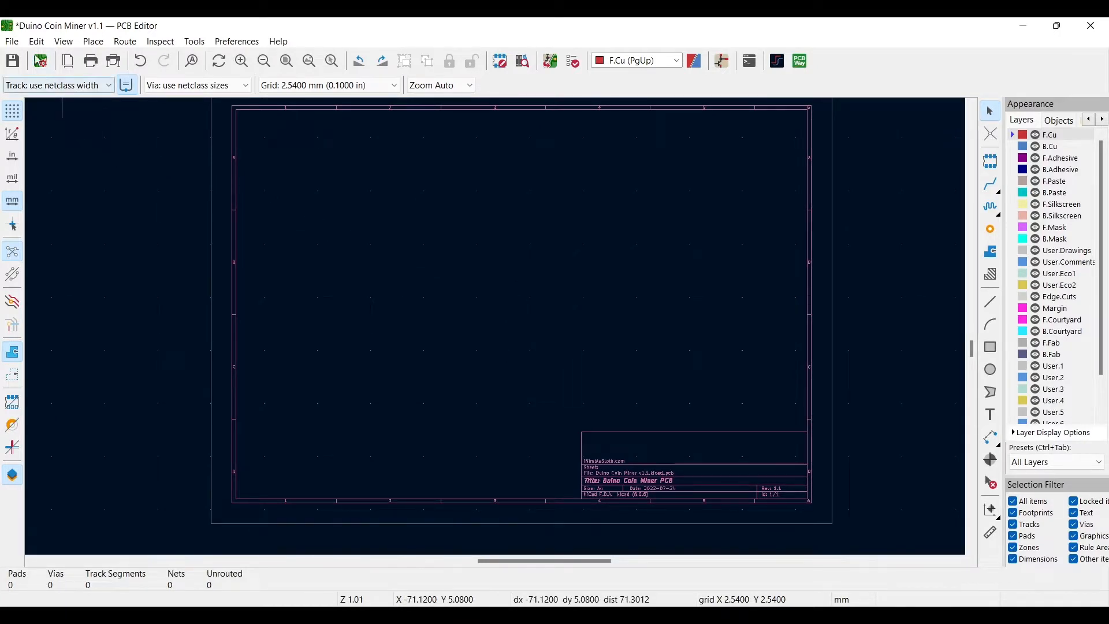
Start a netlist import into the board and choose the file Duino Coin Miner v1.1.net.
click(20, 43)
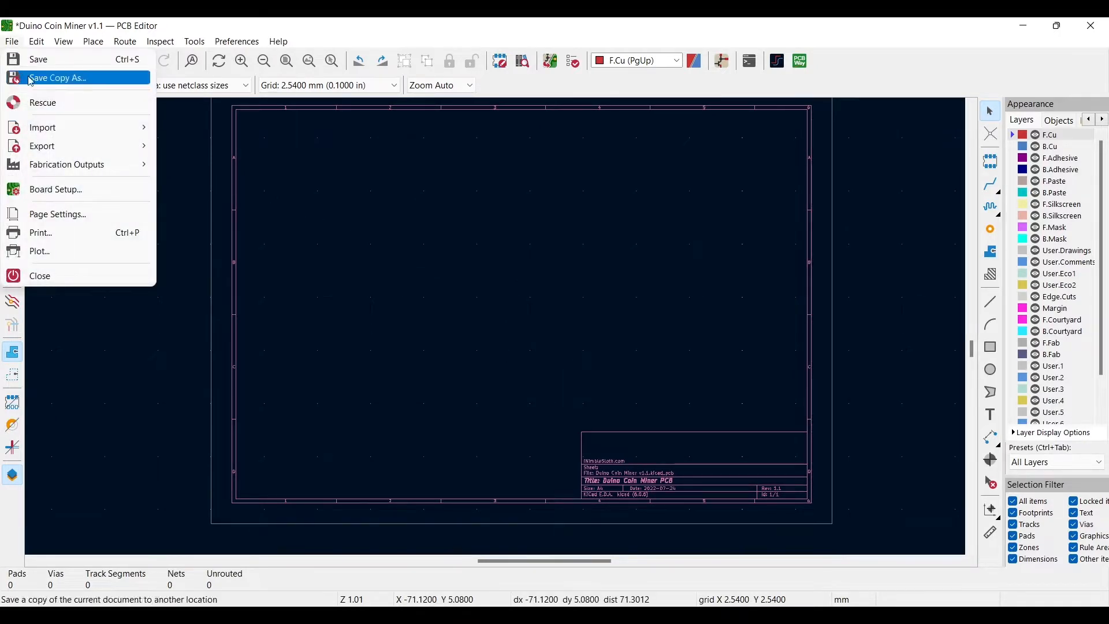
mouse_move(39, 131)
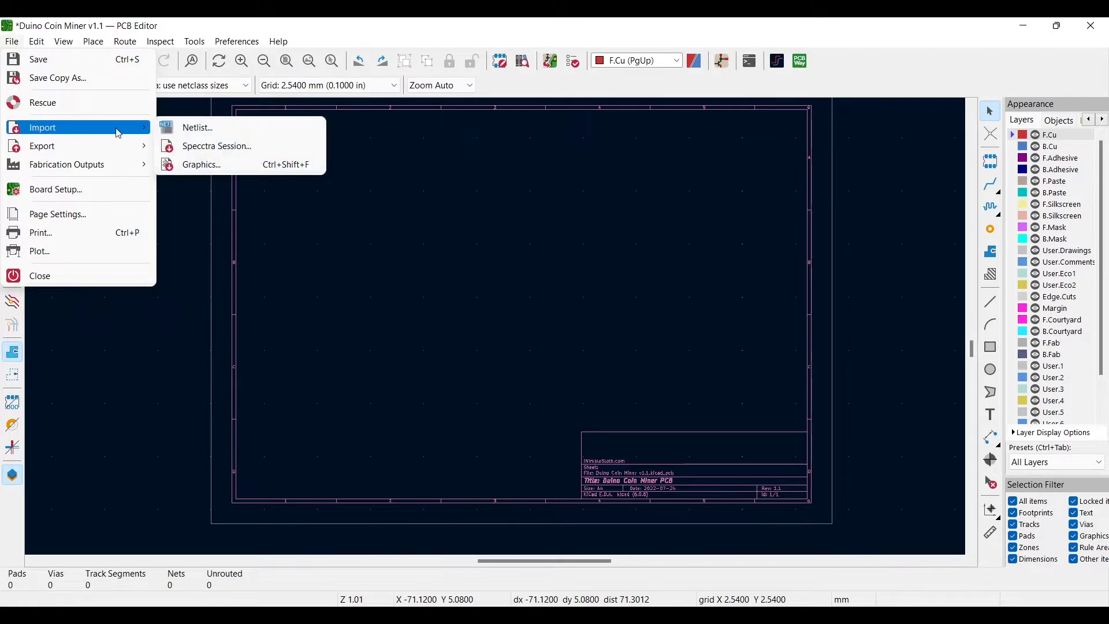
click(184, 127)
click(509, 123)
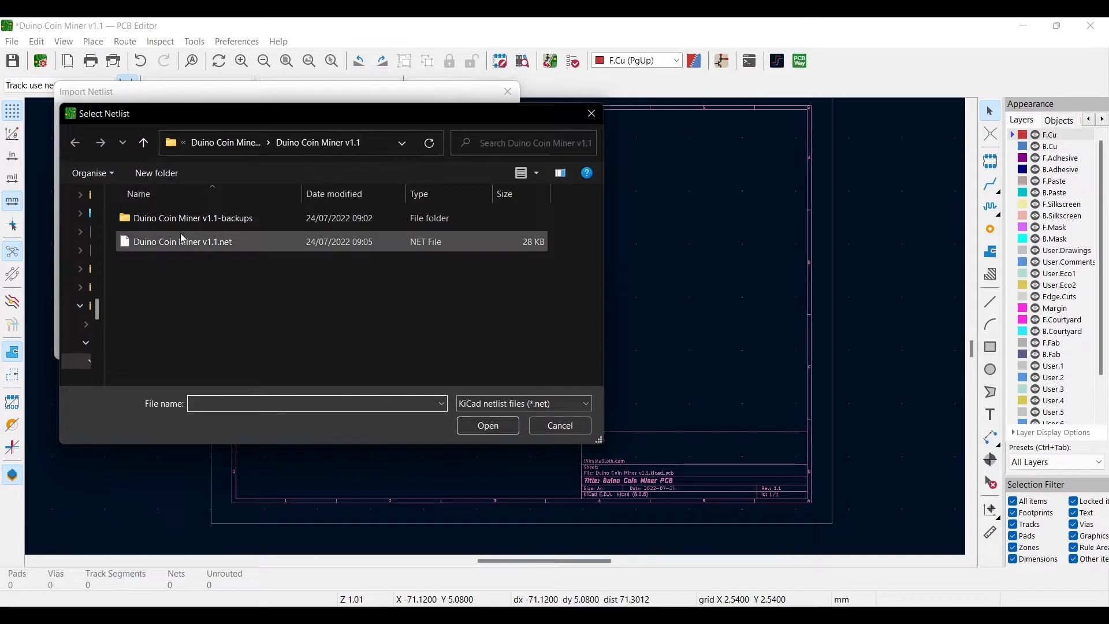
click(199, 245)
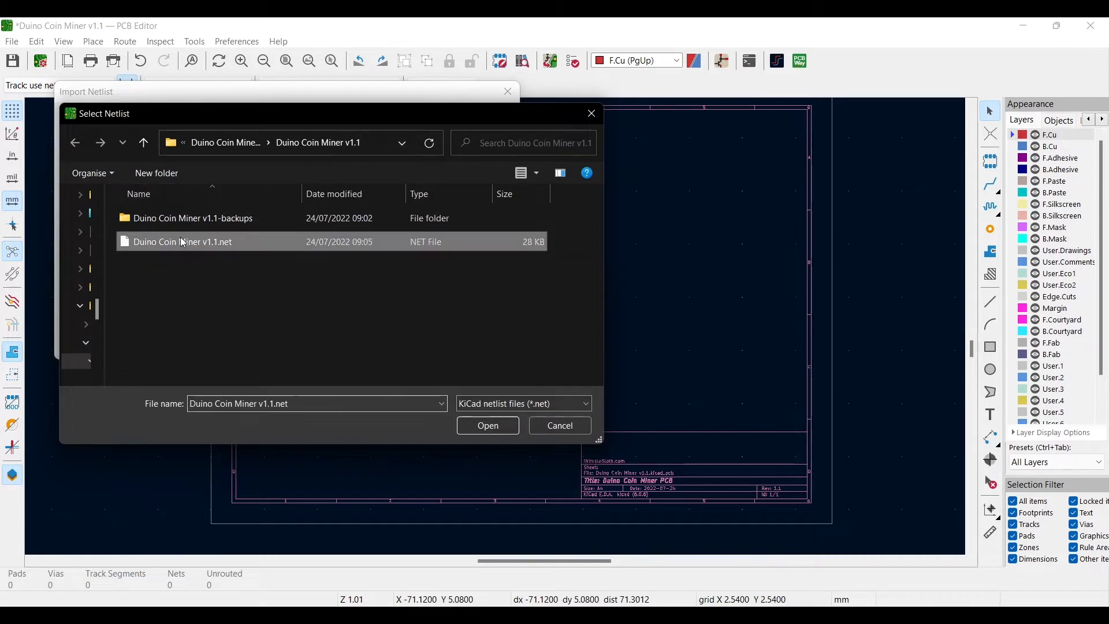
click(475, 425)
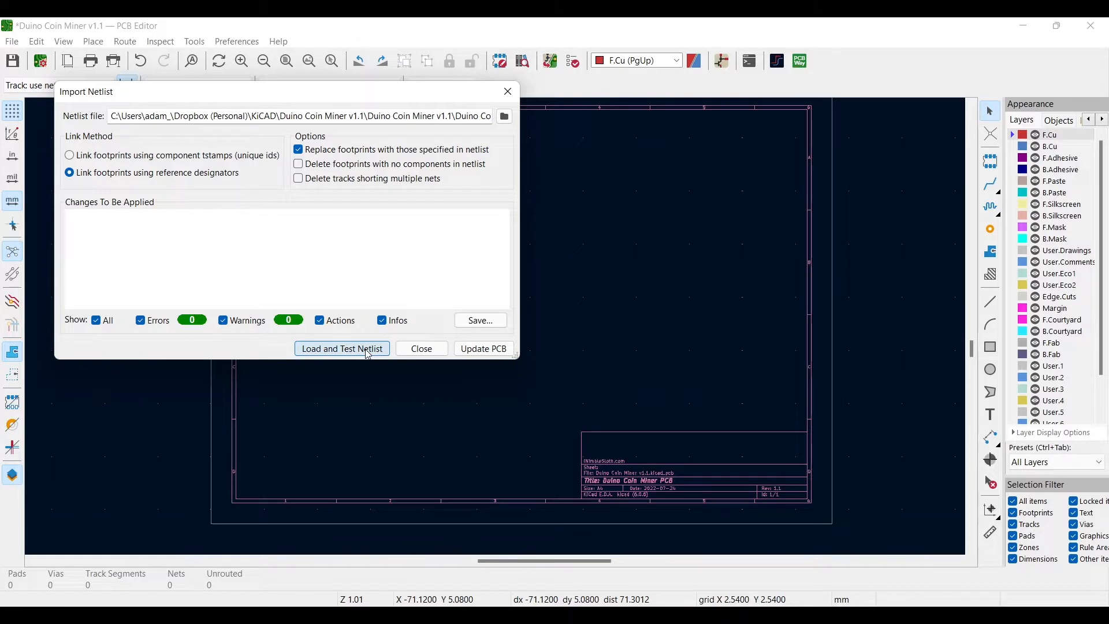
Test the netlist, update the PCB from it and place the imported footprints in the upper-left area of the drawing sheet.
click(368, 350)
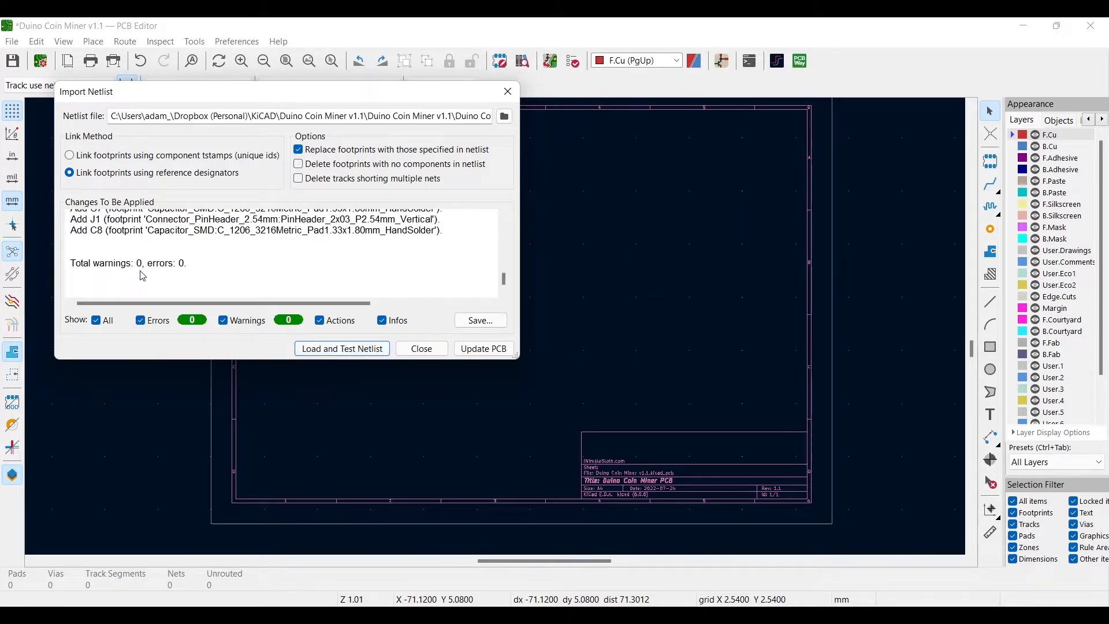
click(473, 350)
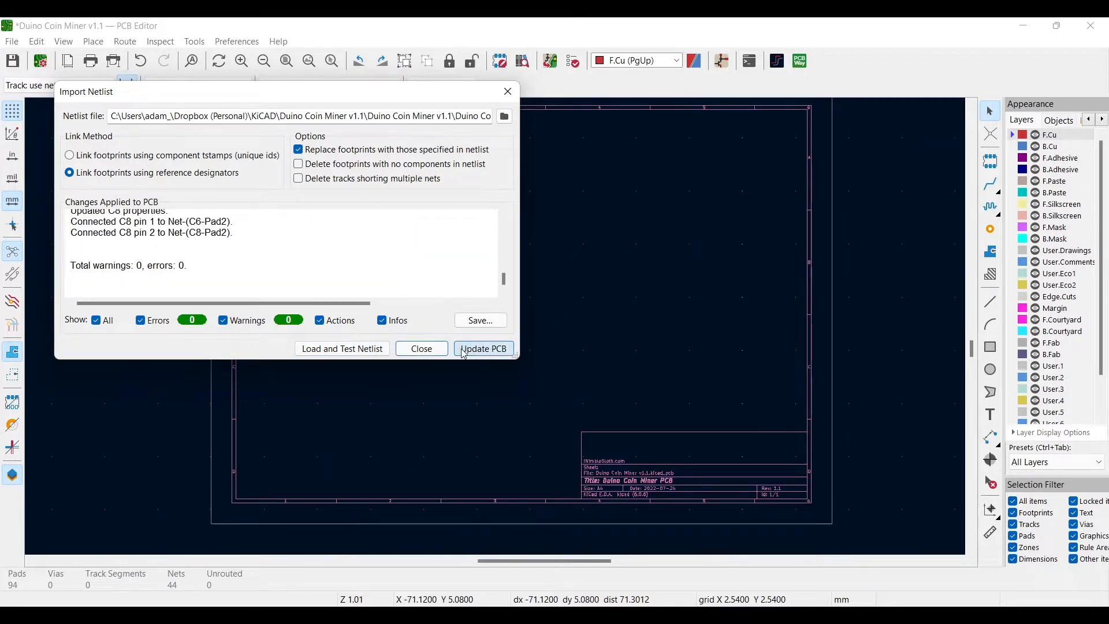
click(423, 350)
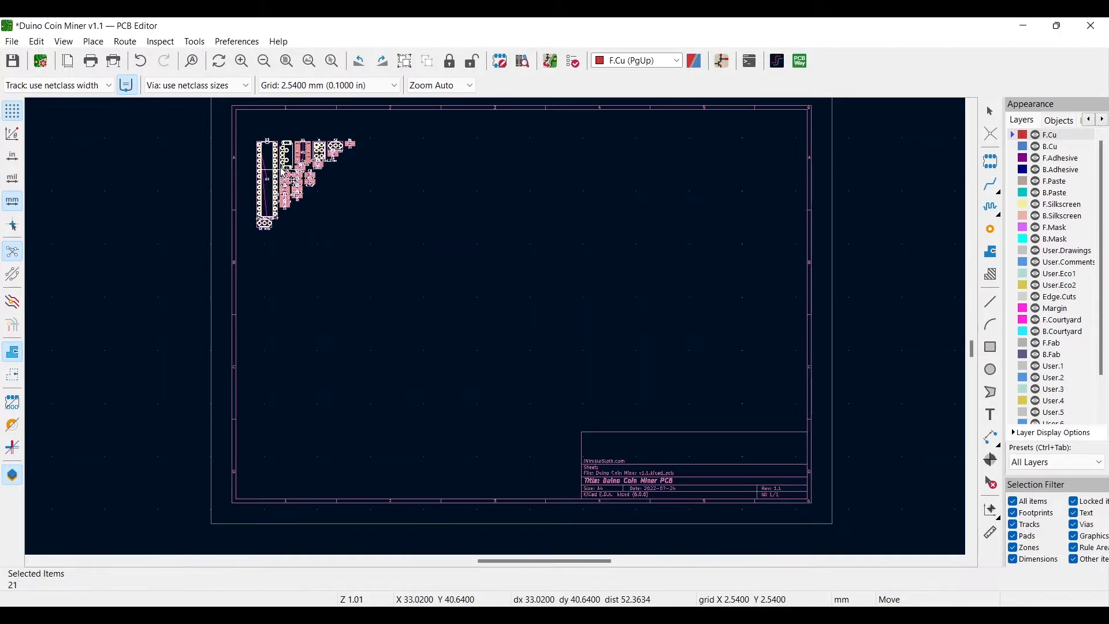
click(283, 173)
scroll(283, 175, up, 6)
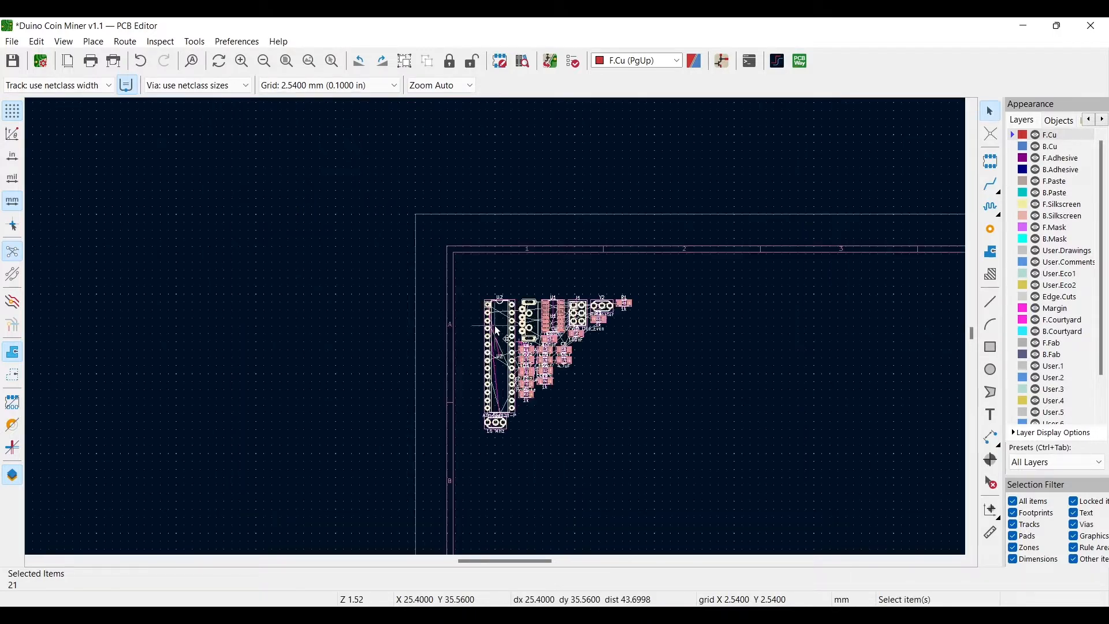
scroll(548, 362, down, 2)
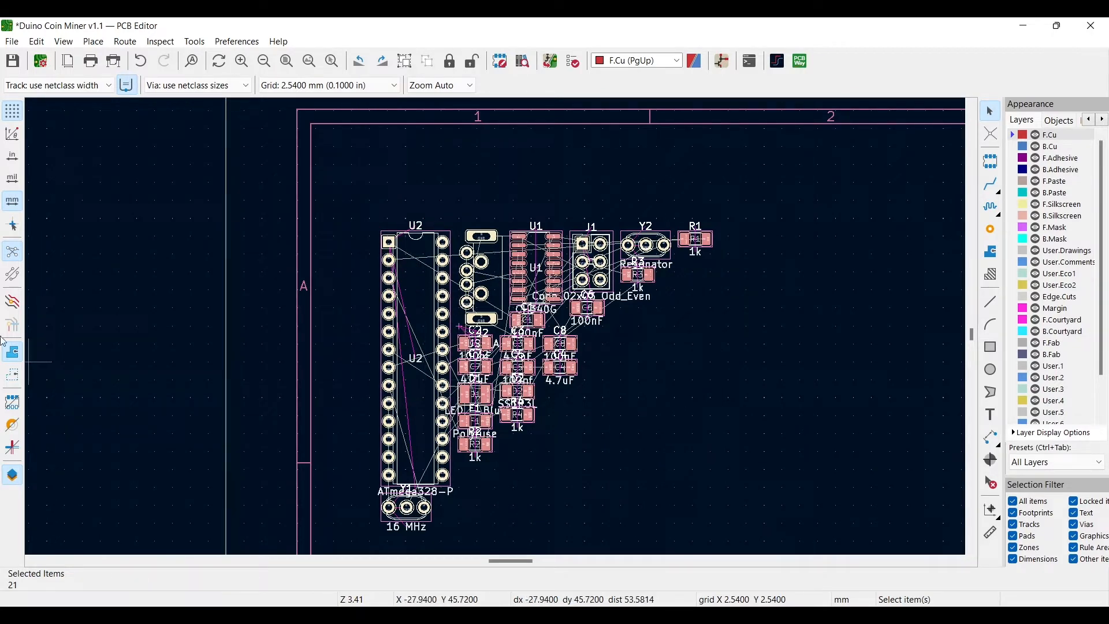
Switch the ratsnest display to curved lines.
click(13, 275)
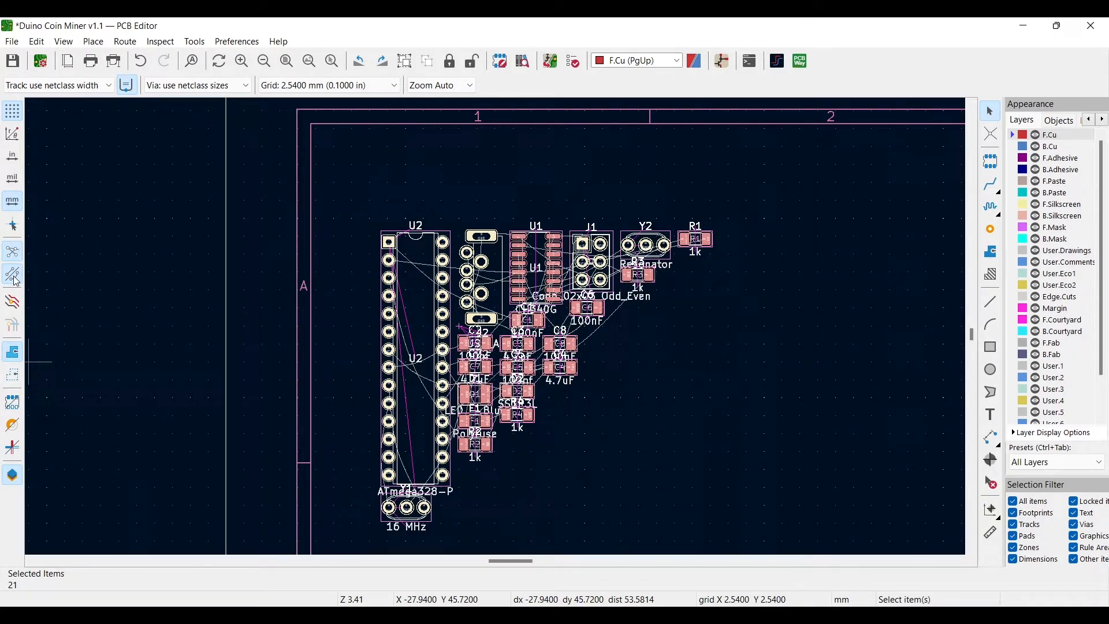
middle_drag(639, 402, 495, 329)
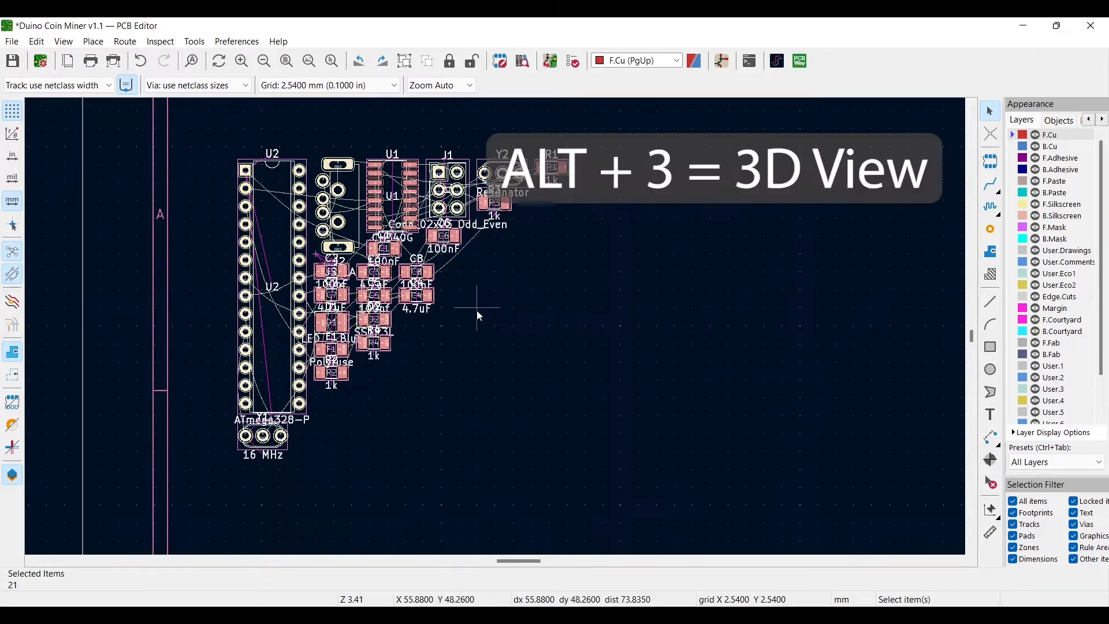
Examine the imported components in the 3D Viewer from a rotated angle and close the viewer.
key(alt+3)
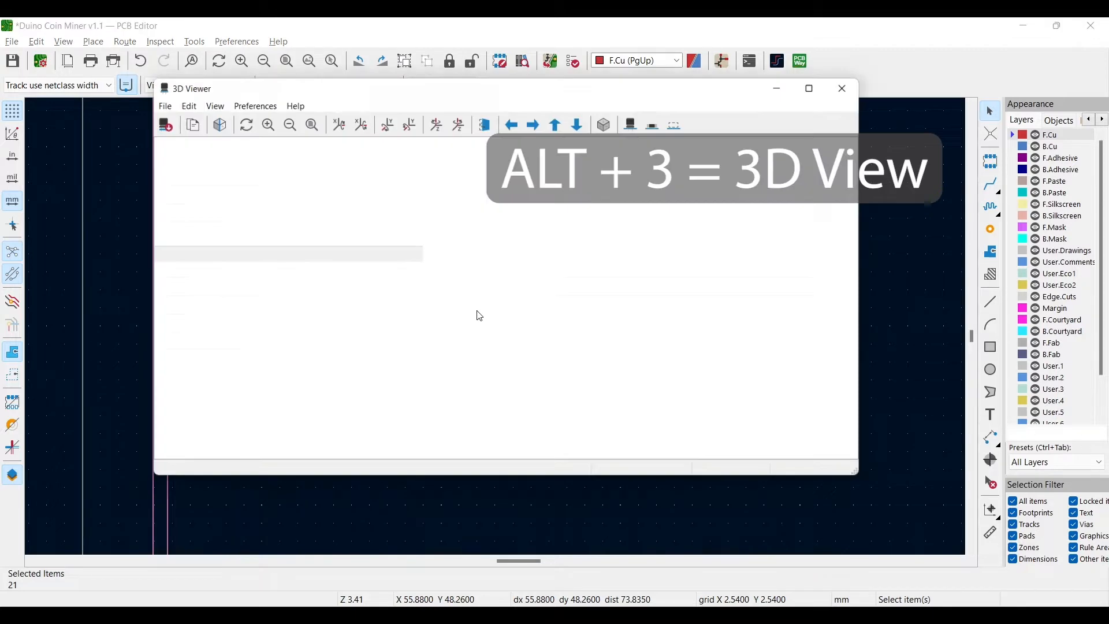
drag(497, 300, 459, 388)
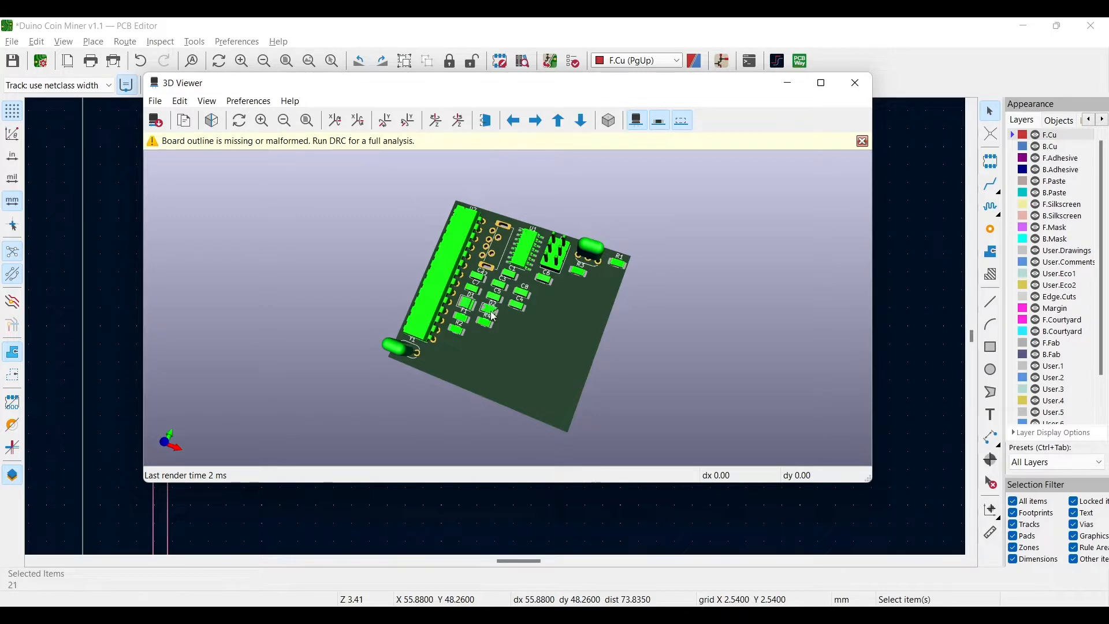
click(857, 84)
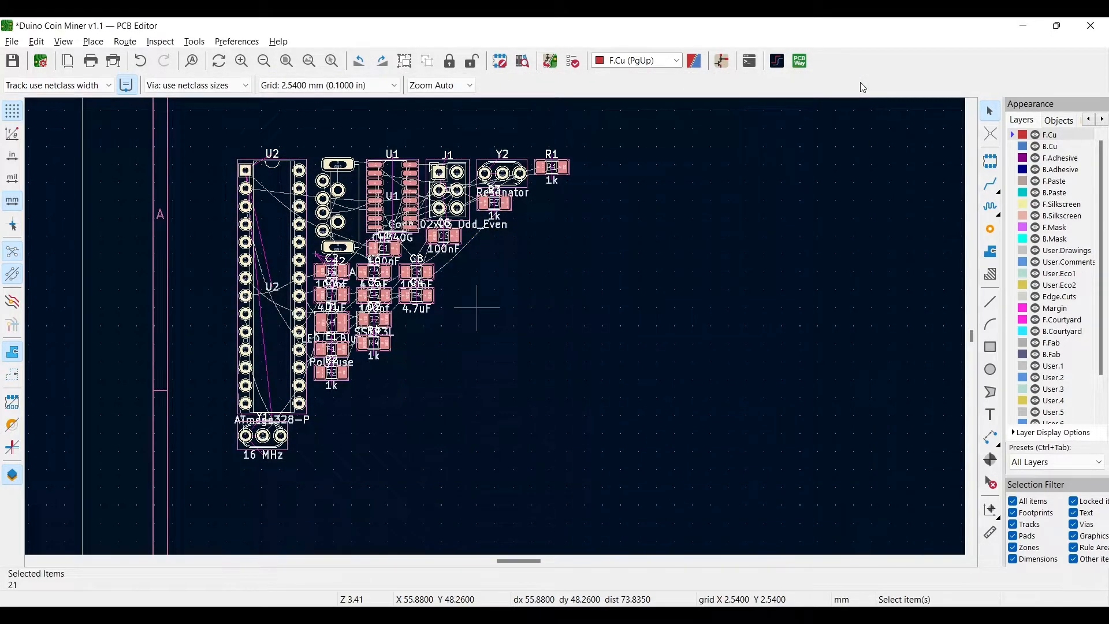
Use full-window crosshairs for the cursor and set the board grid to 0.1270 mm (0.0050 in).
key(Home)
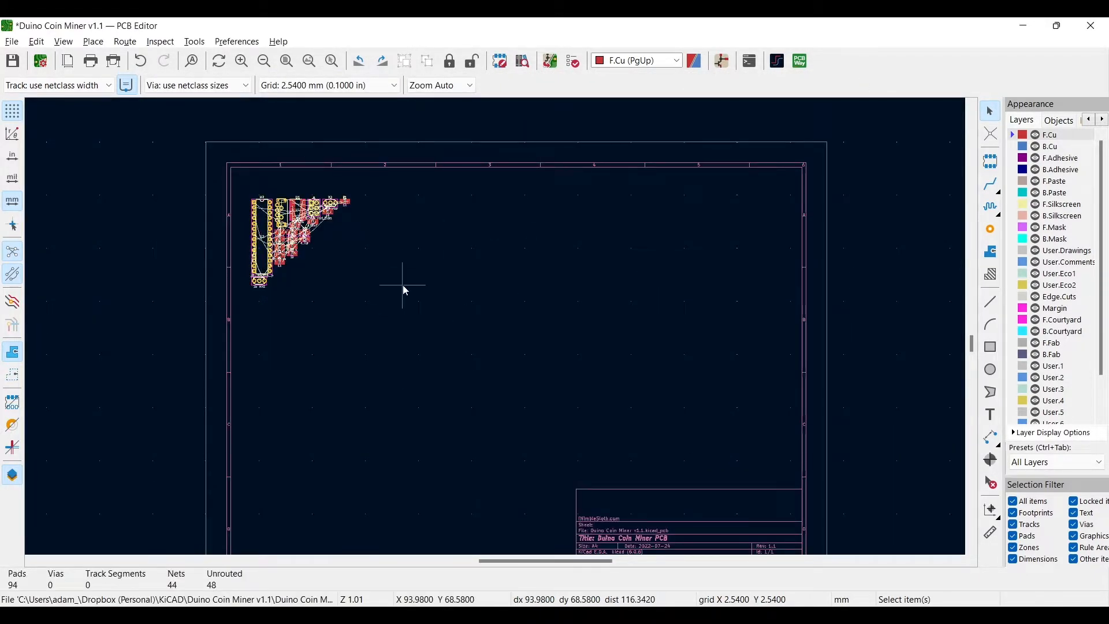
click(11, 226)
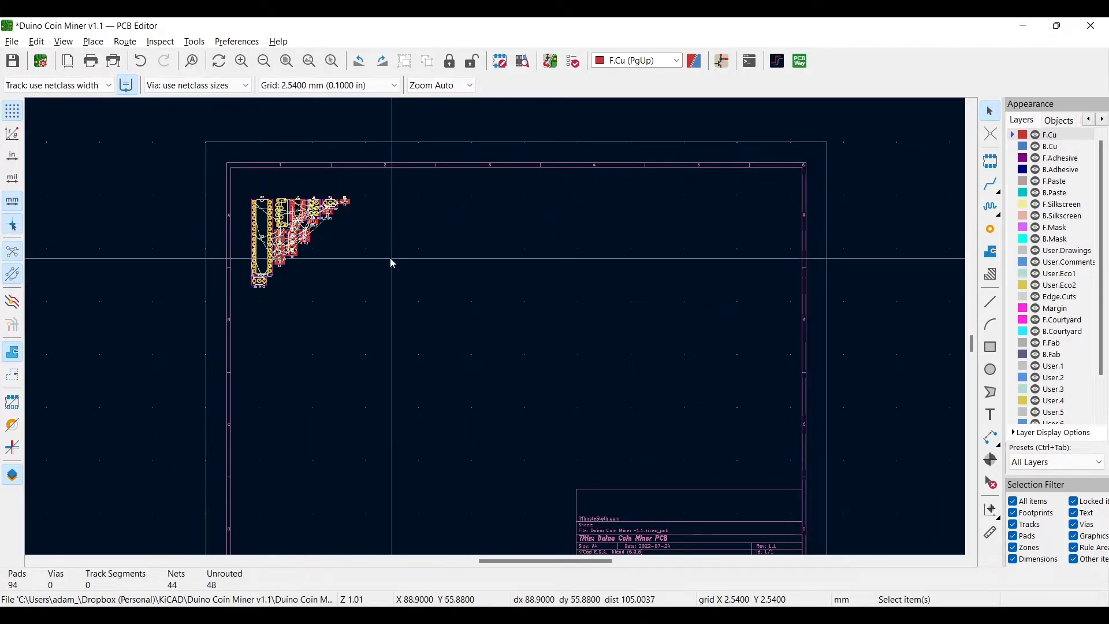
click(346, 86)
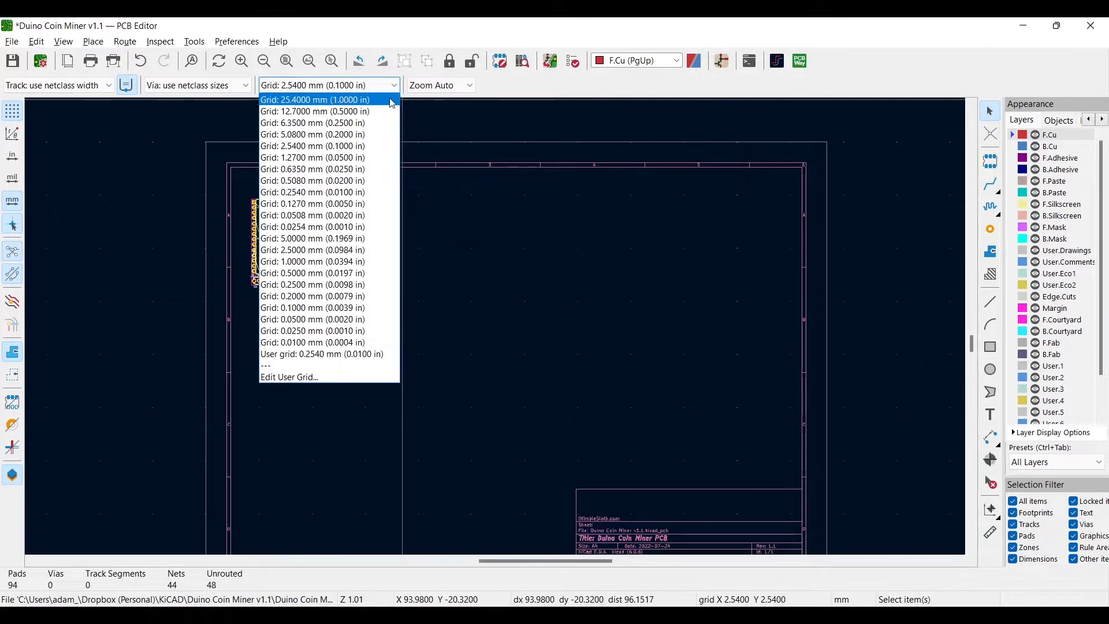
click(380, 205)
Draw the board outline's top edge on Edge.Cuts as a horizontal line 64.389 mm long, right of the footprints, starting at X 87.63, Y 30.48.
scroll(495, 328, up, 5)
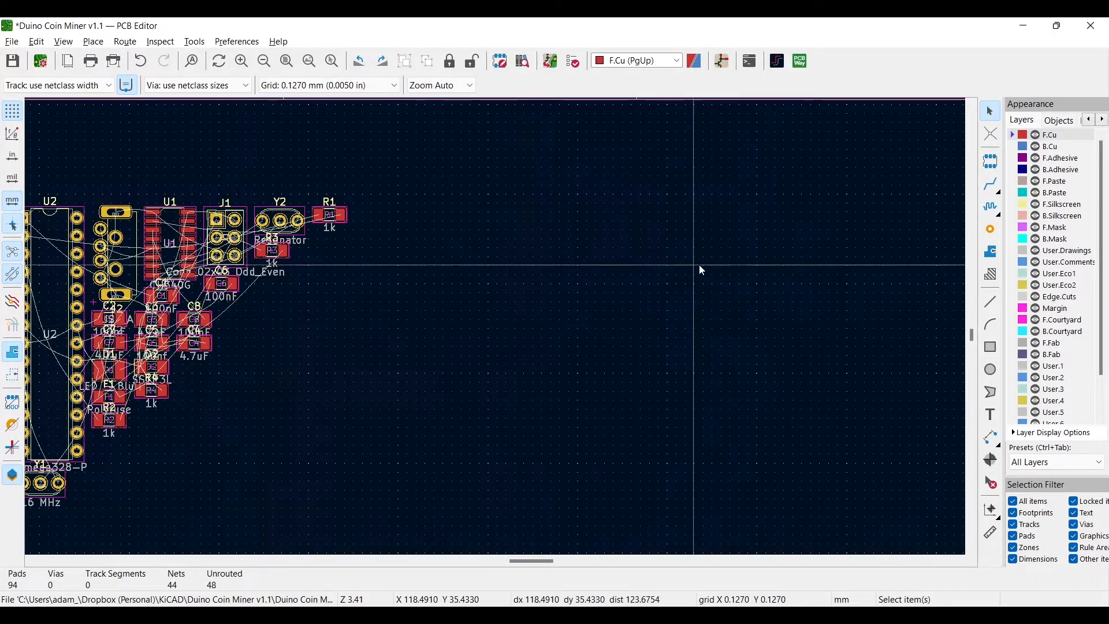
click(1026, 300)
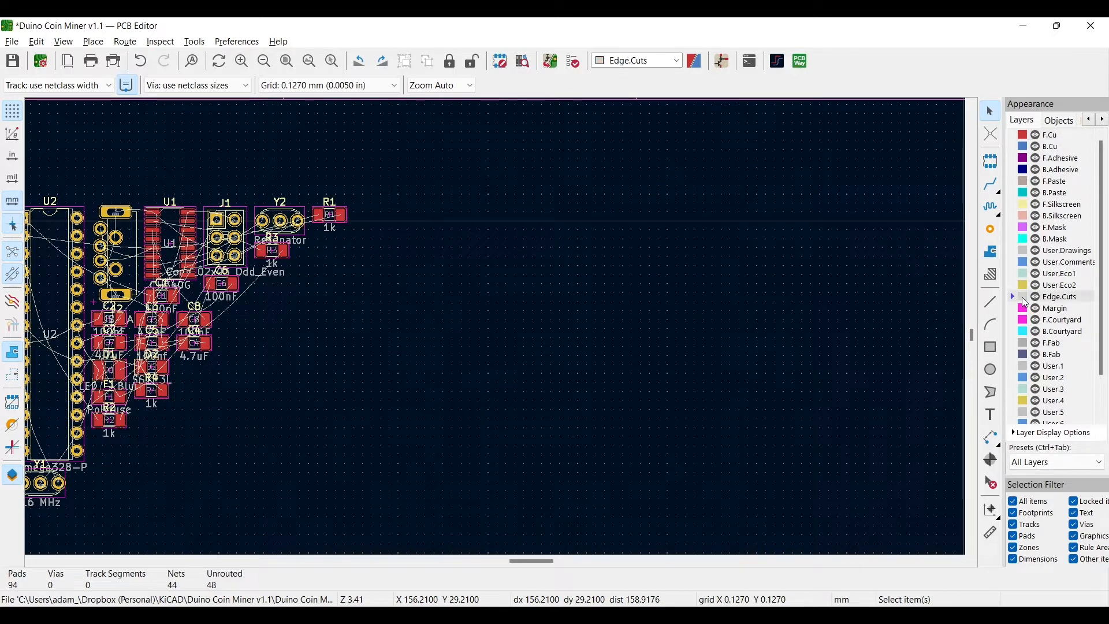
click(991, 301)
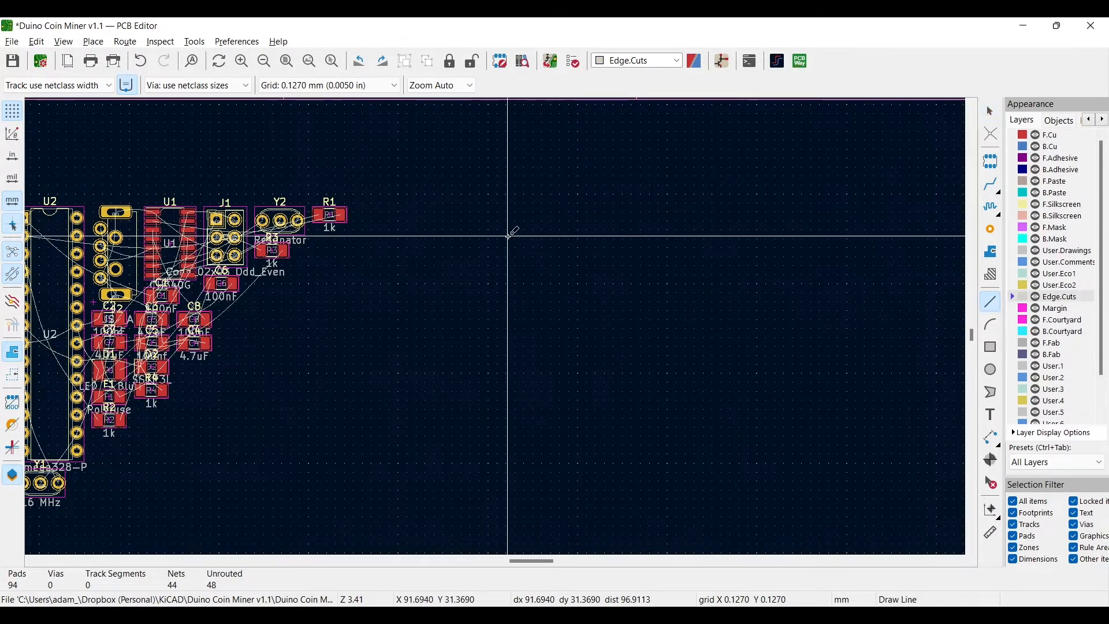
scroll(509, 236, up, 7)
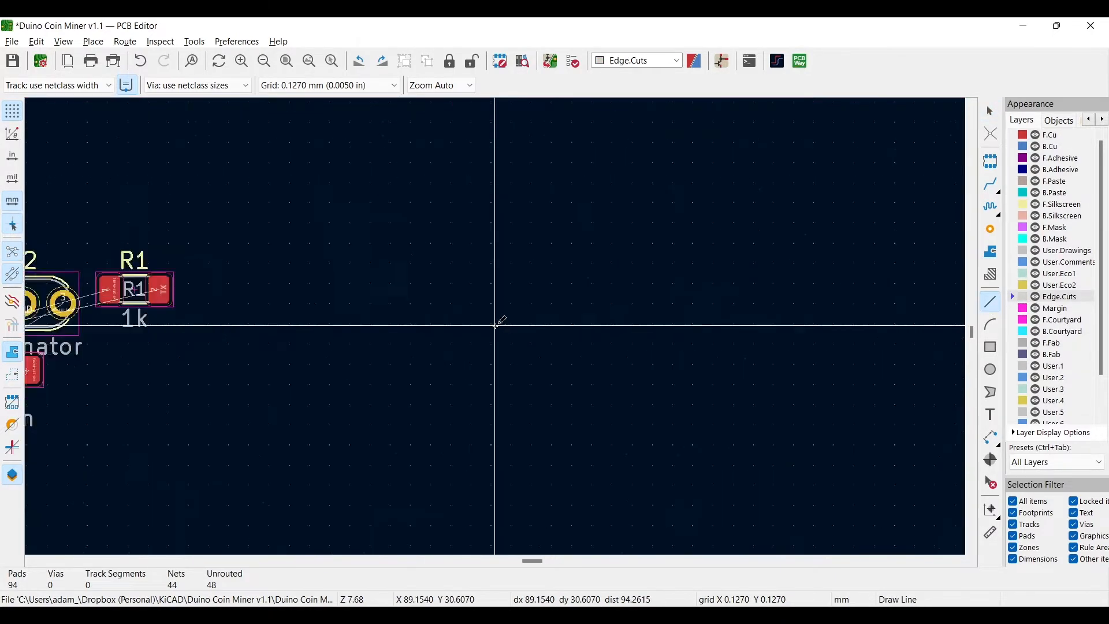
click(442, 321)
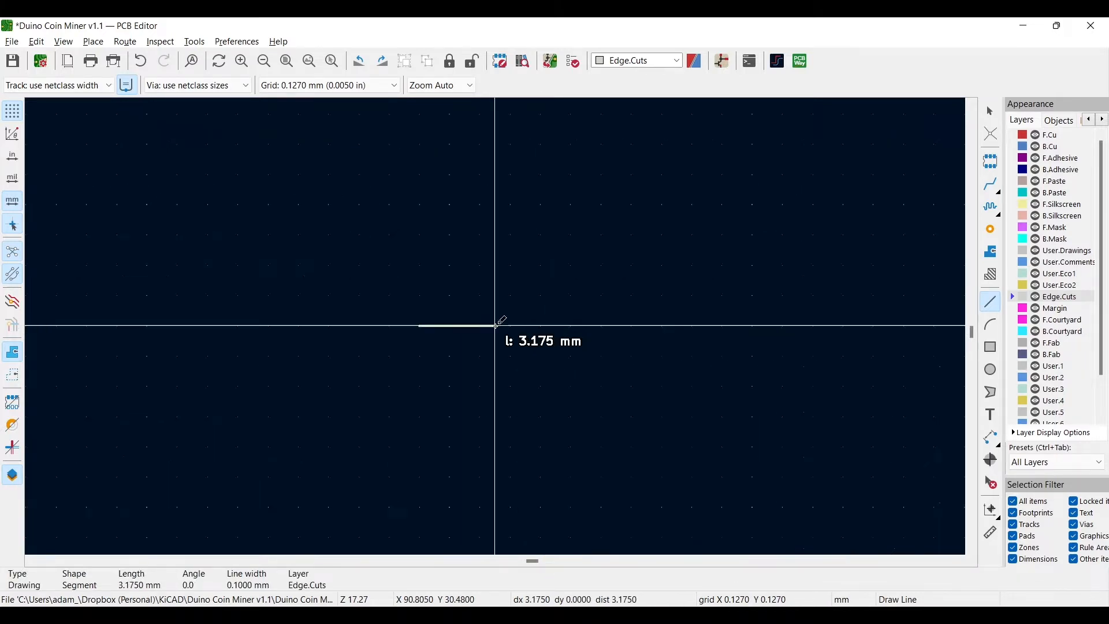
middle_drag(644, 324, 324, 300)
scroll(324, 299, down, 7)
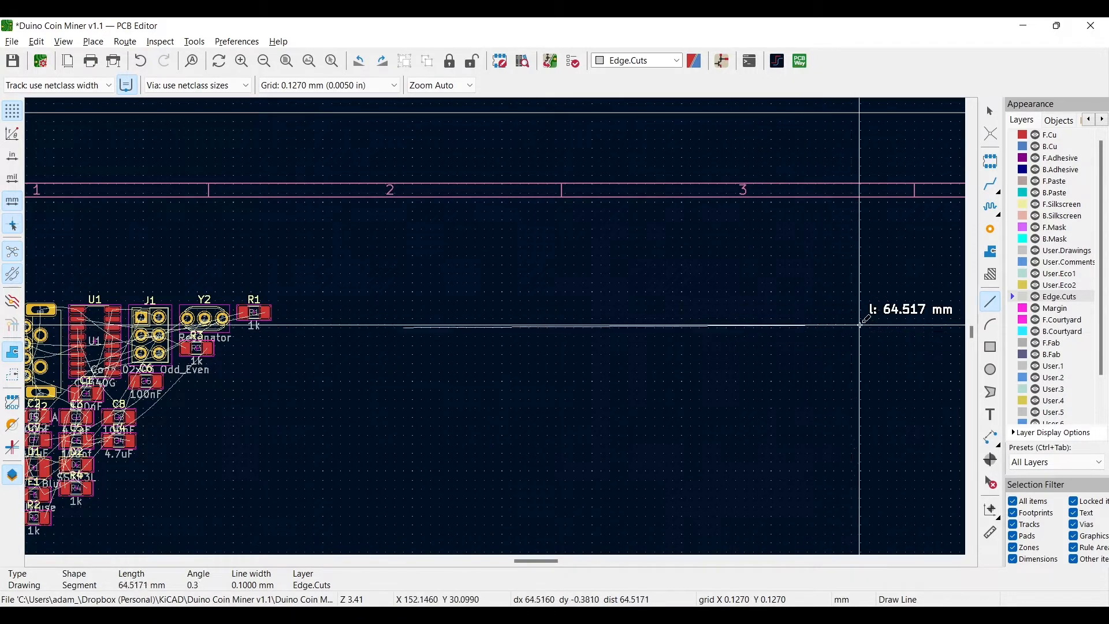
scroll(860, 325, up, 7)
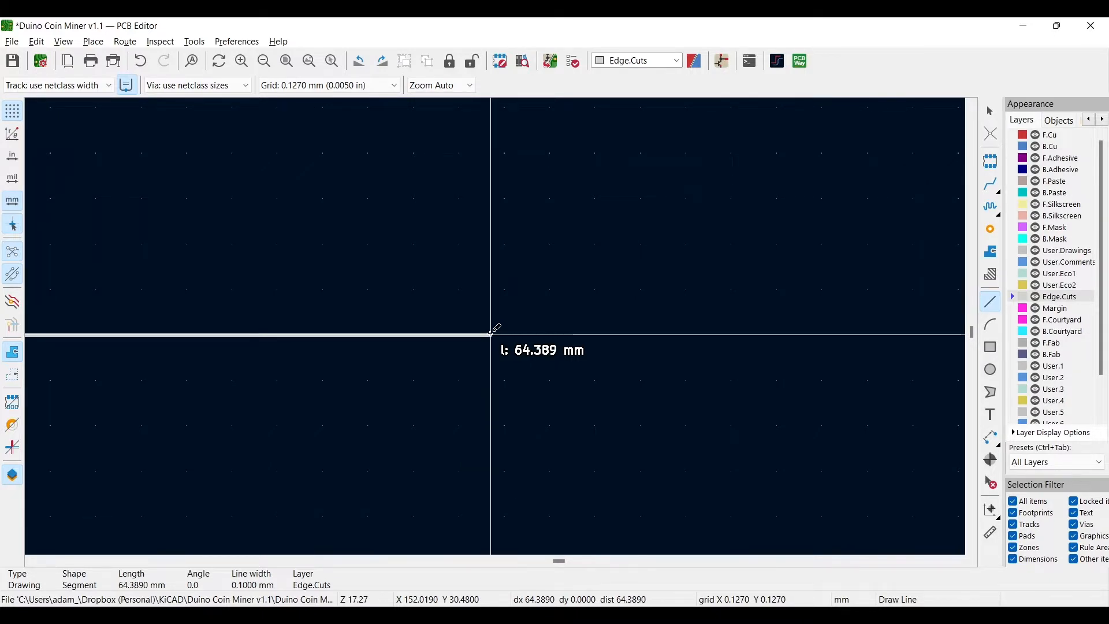
scroll(491, 333, up, 8)
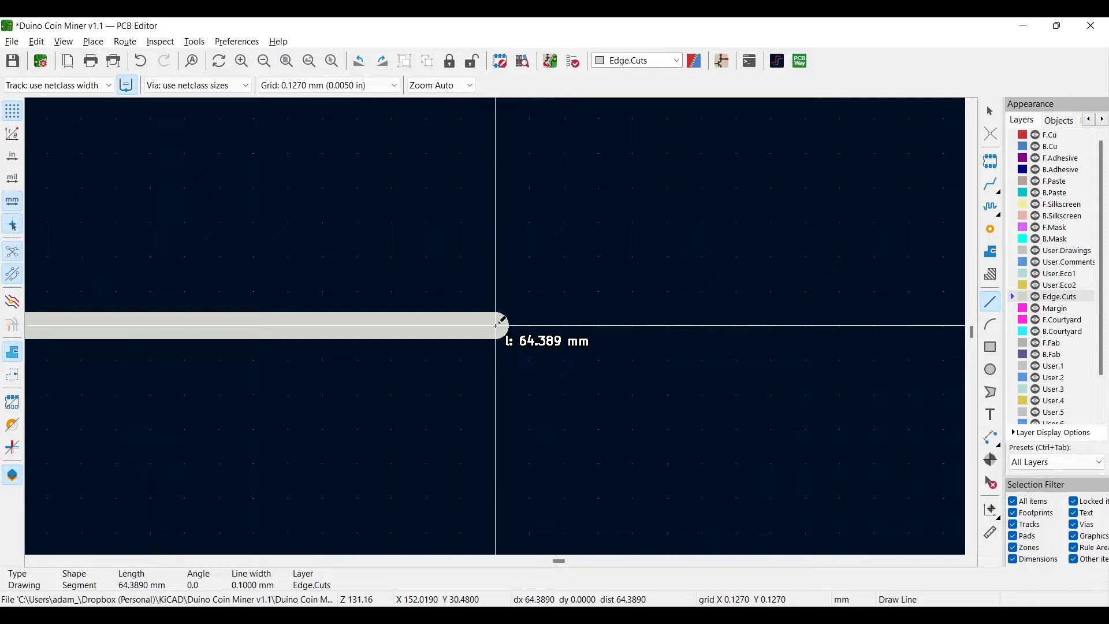
scroll(495, 325, down, 5)
click(582, 149)
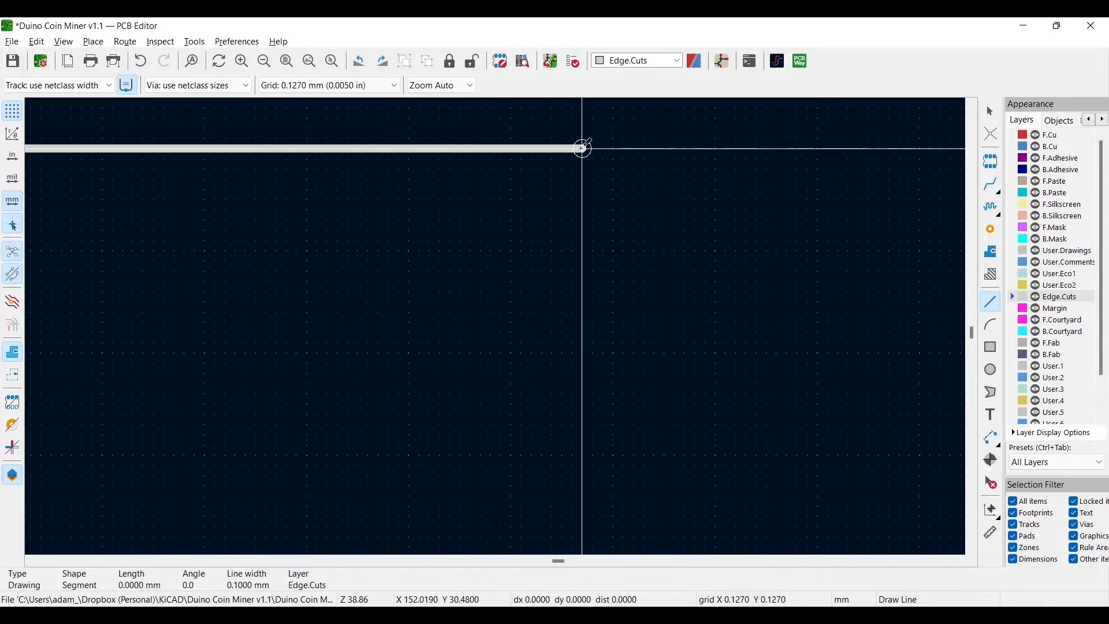
Draw the outline's right edge as a vertical line 20.320 mm down from the end of the top edge.
middle_drag(582, 464, 636, 231)
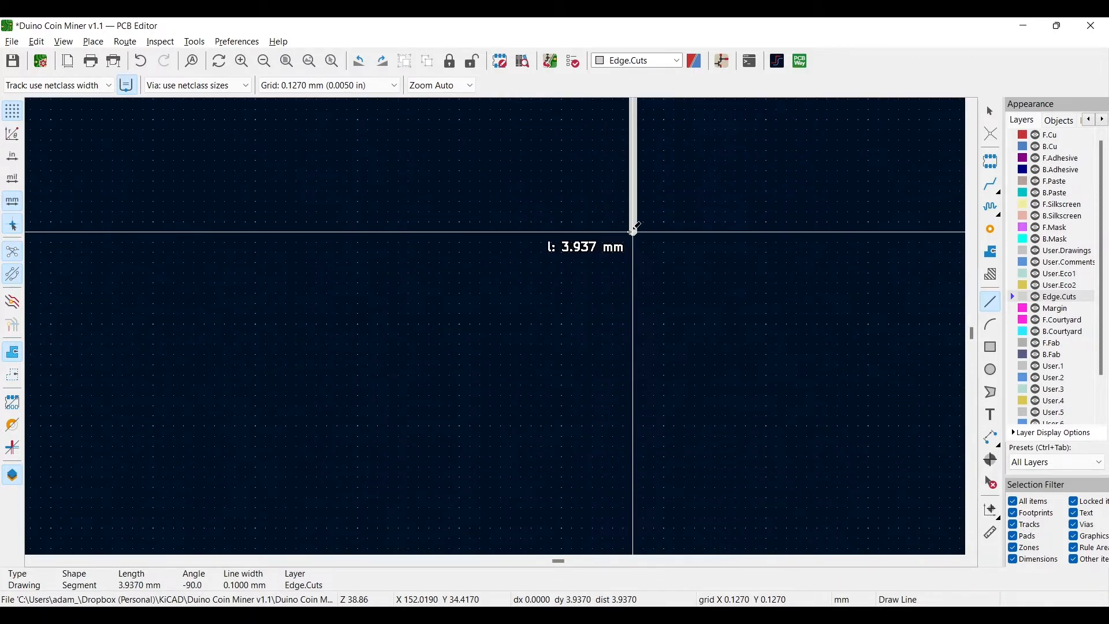
middle_drag(644, 477, 668, 248)
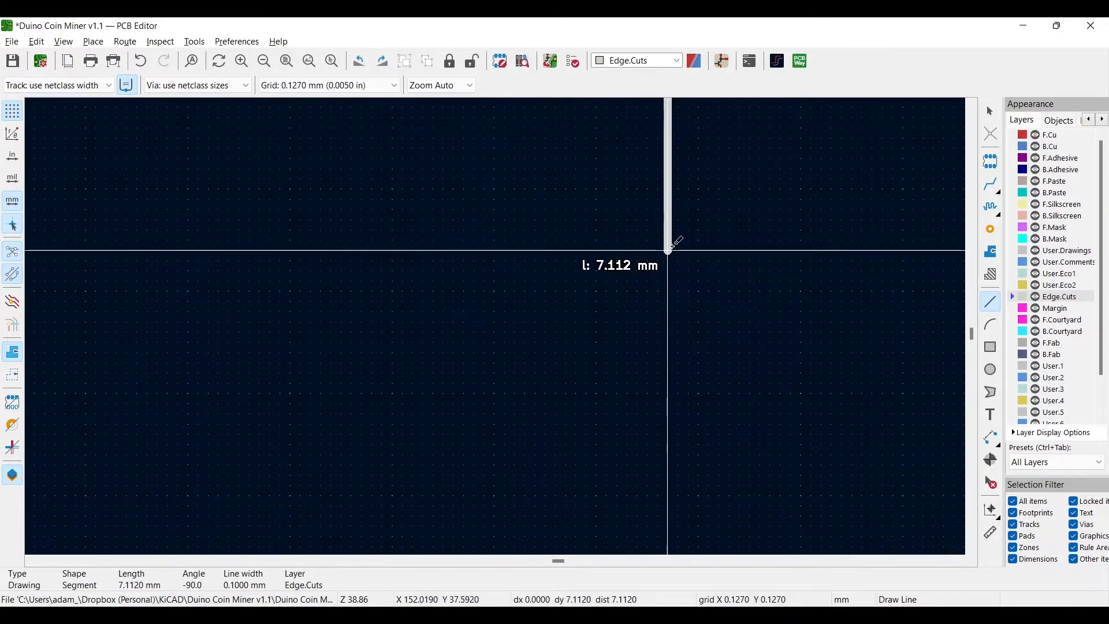
scroll(666, 366, down, 1)
scroll(503, 332, down, 4)
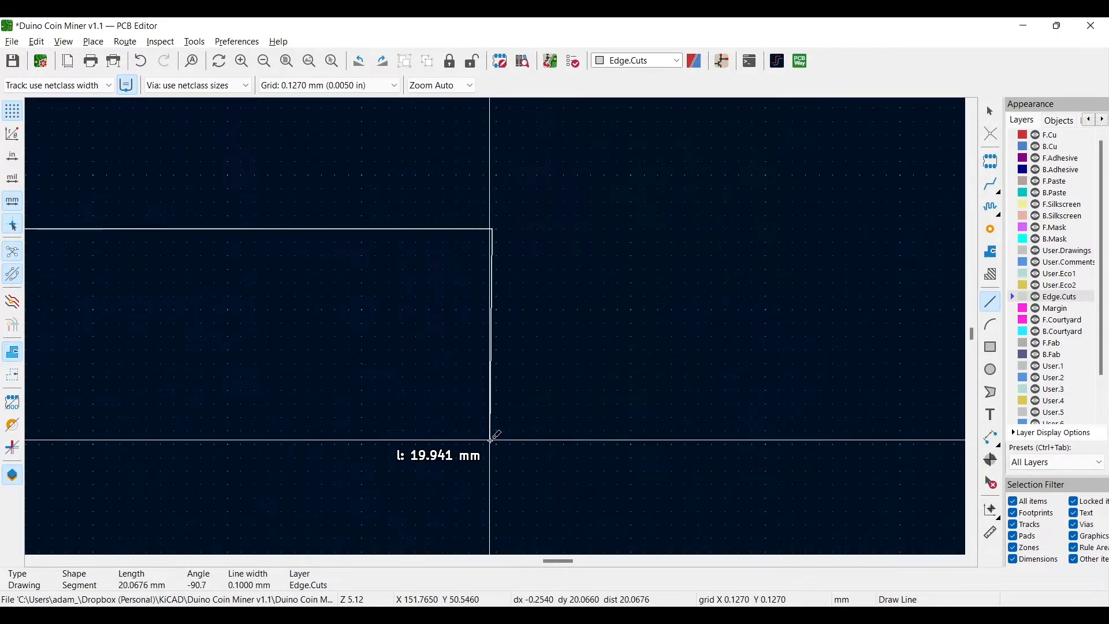
scroll(491, 436, up, 3)
scroll(495, 326, up, 2)
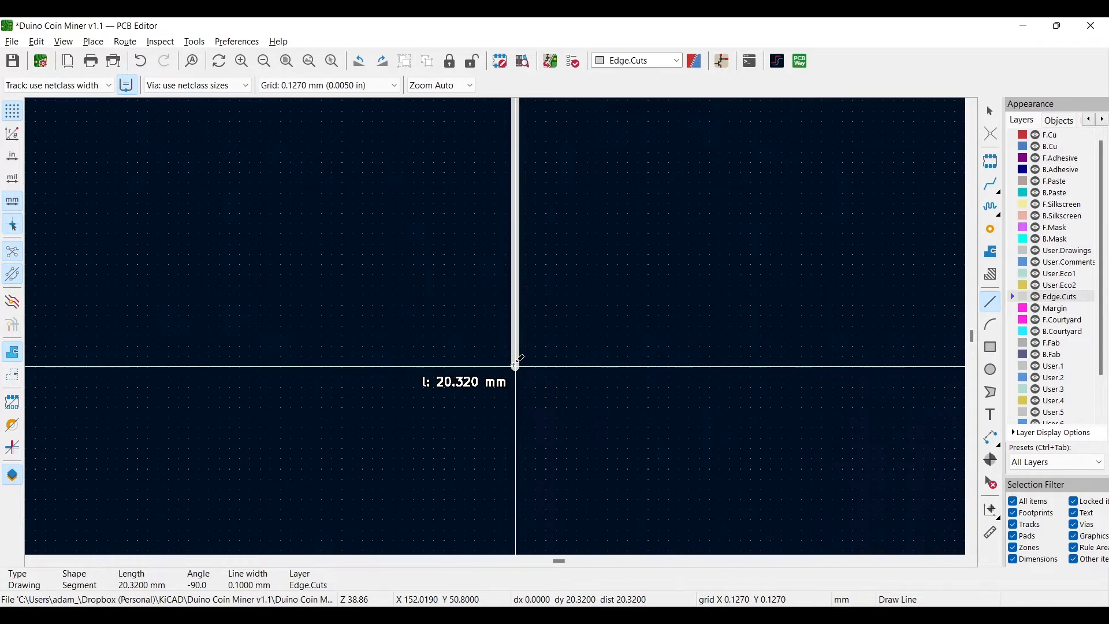
click(516, 365)
Draw the outline's bottom edge as a horizontal line 64.389 mm long, running left until level with the start of the top edge.
scroll(516, 365, down, 1)
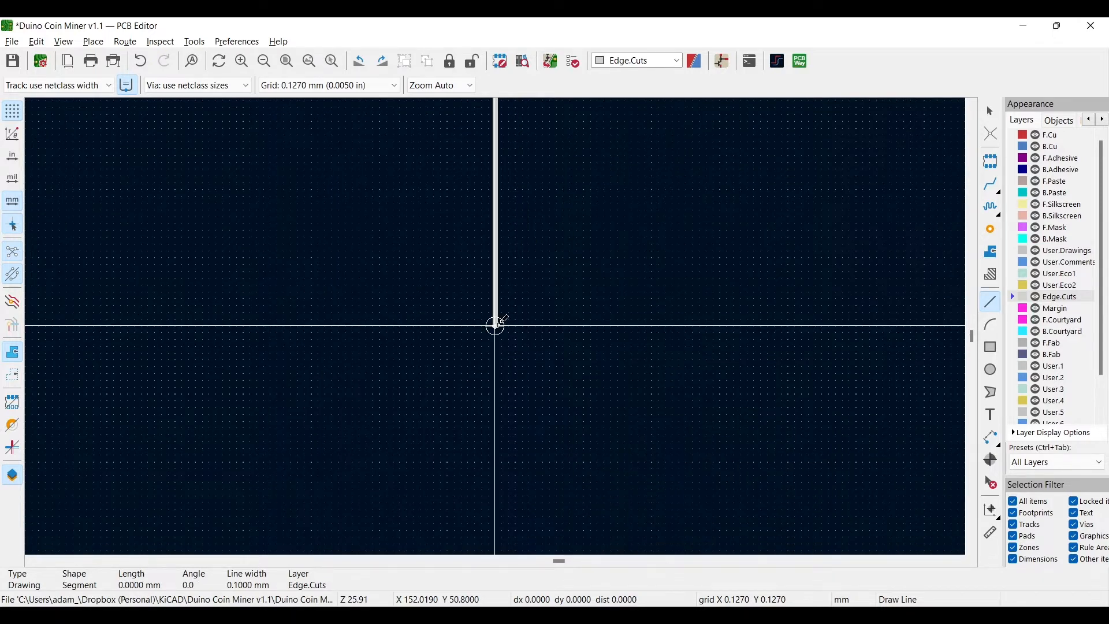
scroll(369, 323, down, 3)
scroll(492, 327, down, 3)
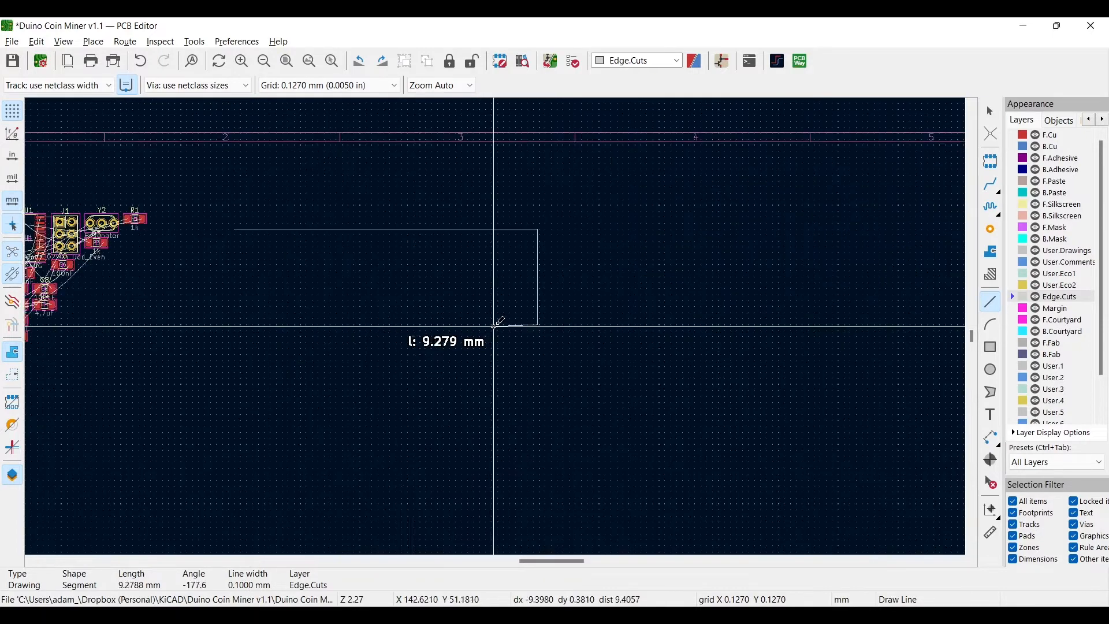
middle_drag(329, 317, 547, 333)
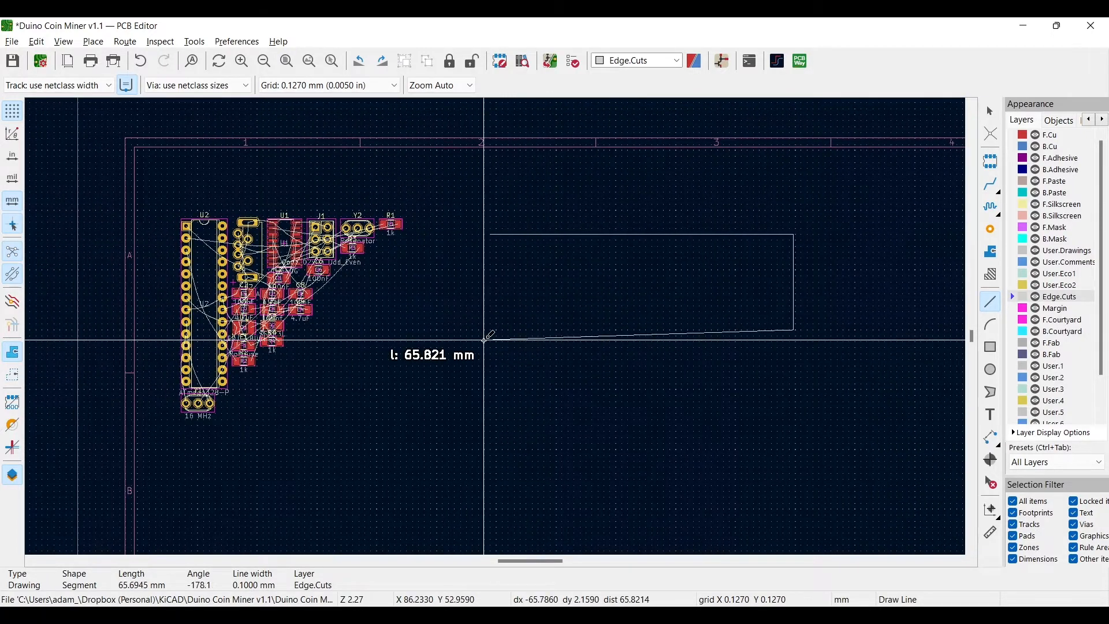
scroll(495, 323, up, 3)
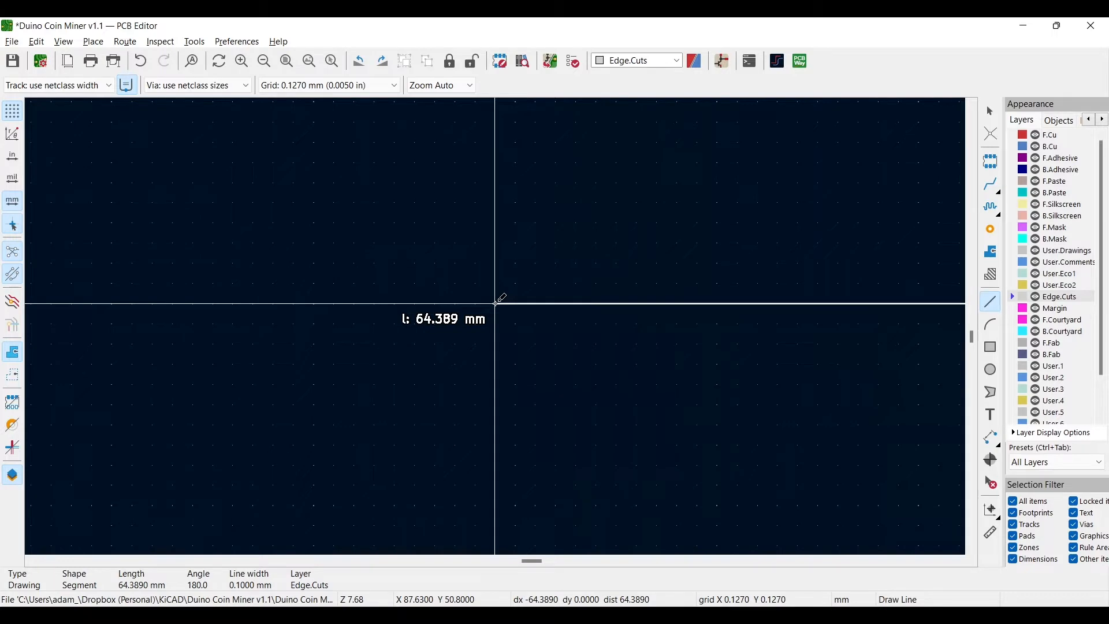
scroll(495, 303, down, 3)
scroll(495, 324, up, 6)
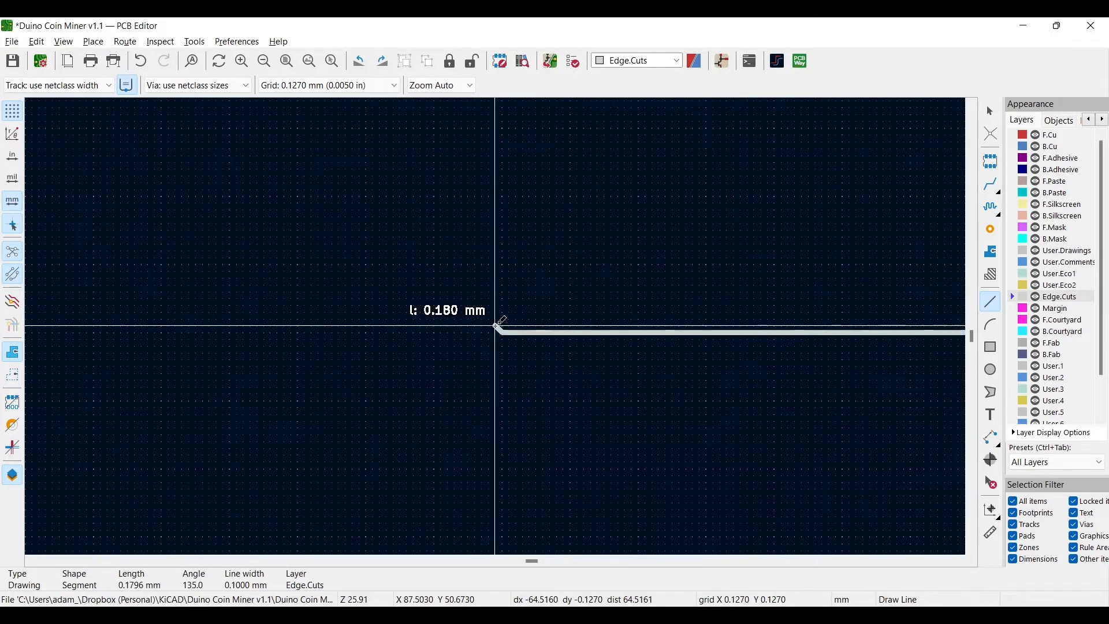
scroll(497, 328, down, 3)
click(500, 332)
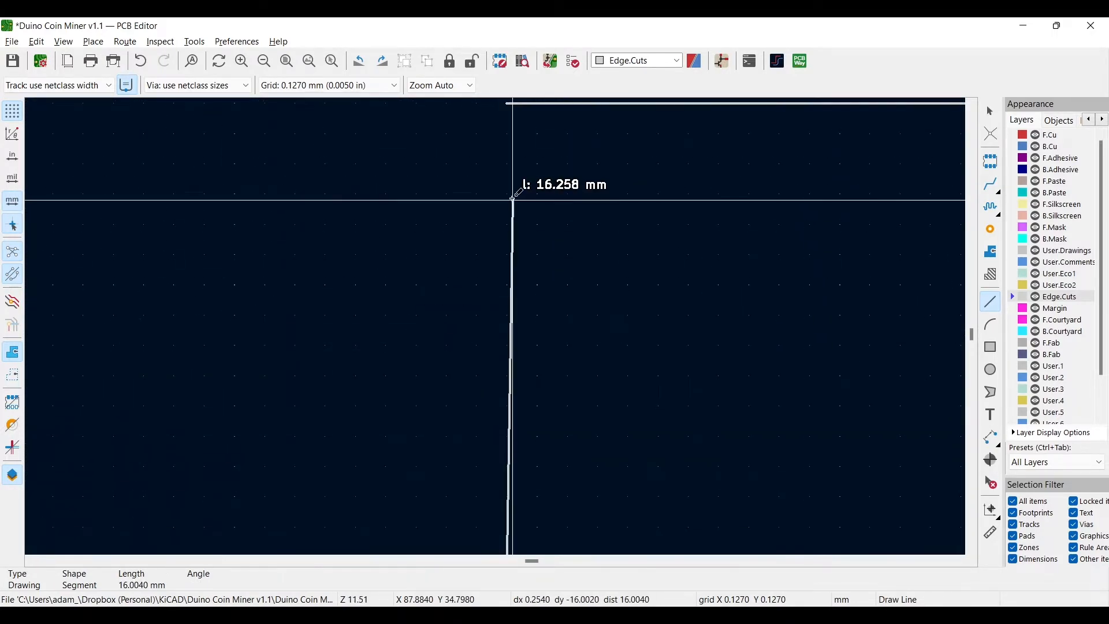
Close the rectangular board outline with a 20.320 mm vertical left edge up to the start of the top edge, and end line drawing.
scroll(519, 225, up, 2)
scroll(508, 283, up, 7)
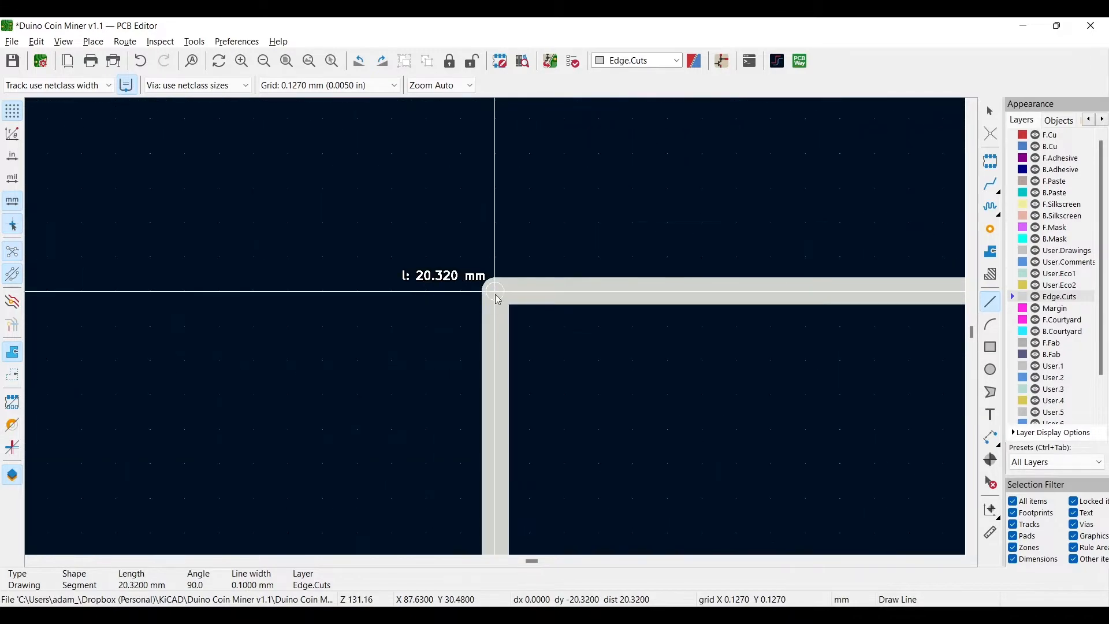
click(498, 297)
scroll(434, 391, down, 15)
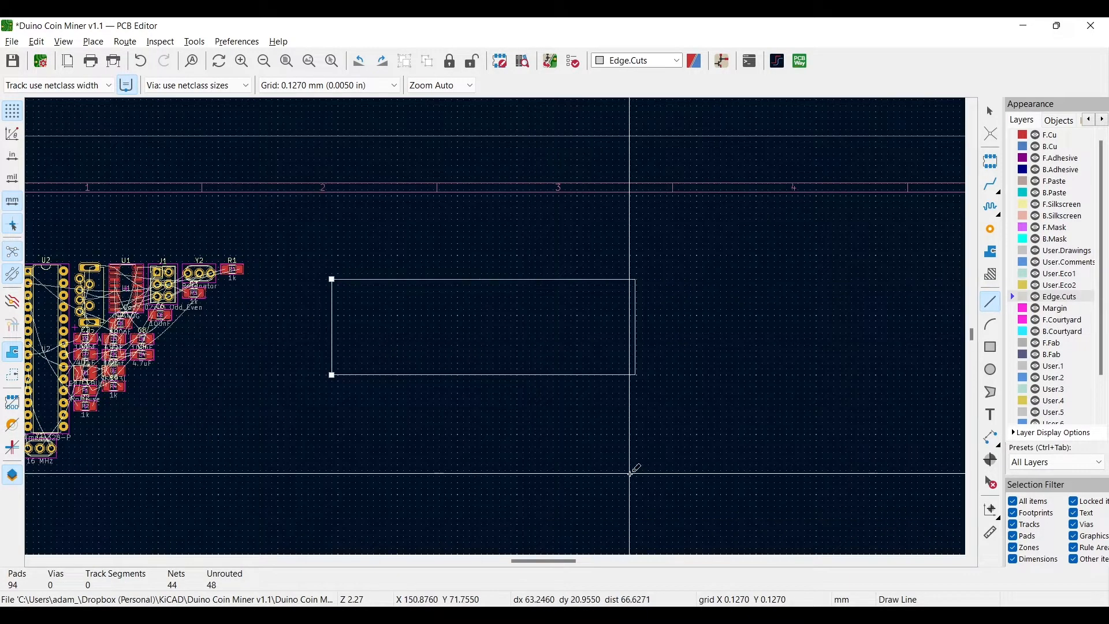
key(Escape)
Examine the board outline in the 3D Viewer from a tilted angle, close the viewer and save the board.
key(alt+3)
drag(565, 423, 619, 288)
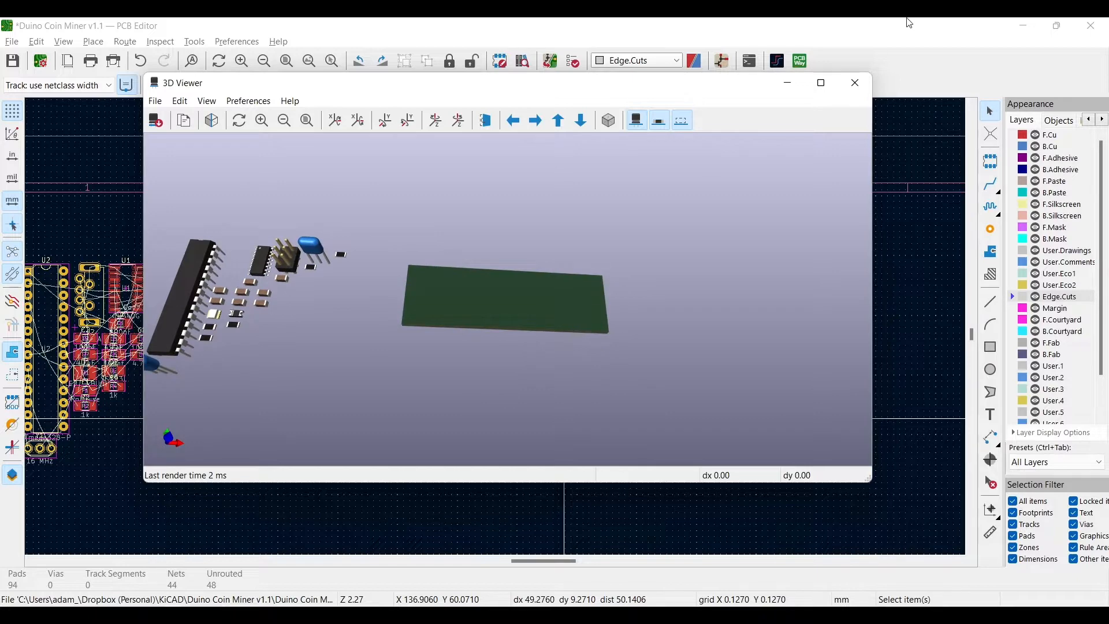
click(855, 83)
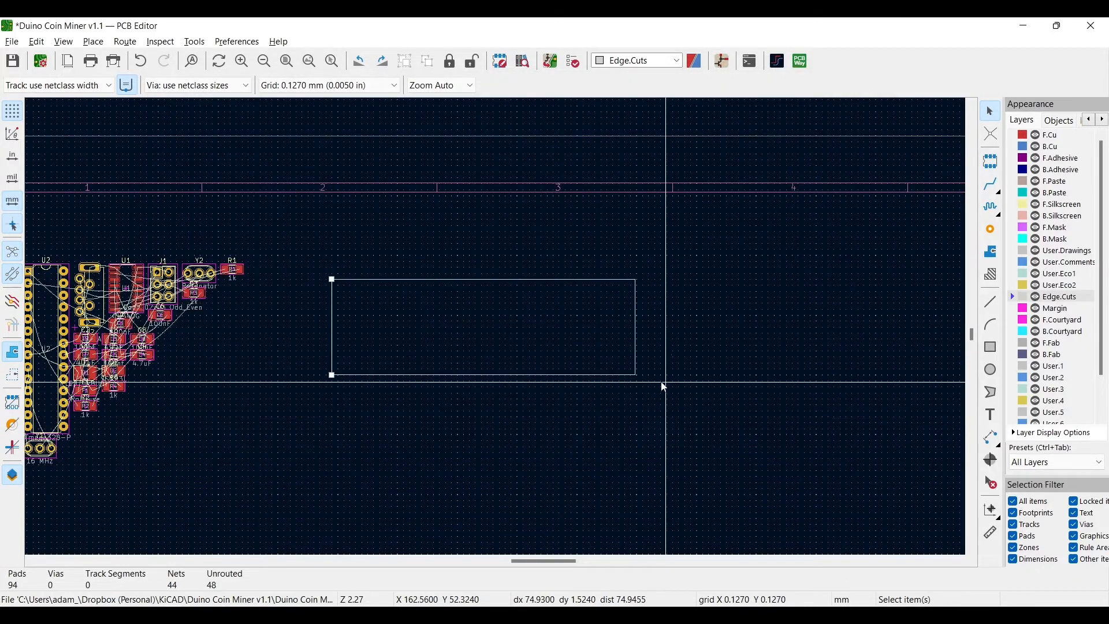
click(12, 61)
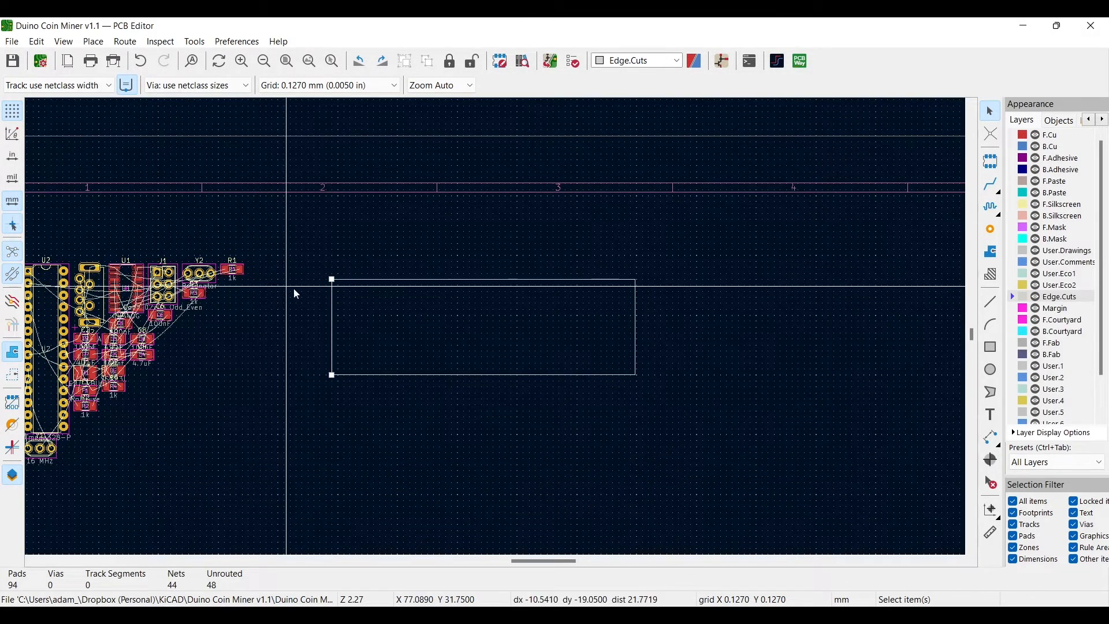
Draw a quarter-circle arc of 2.54 mm radius on Edge.Cuts inside the outline's upper-right corner, centred 2.54 mm from the top and right edges.
scroll(608, 295, up, 3)
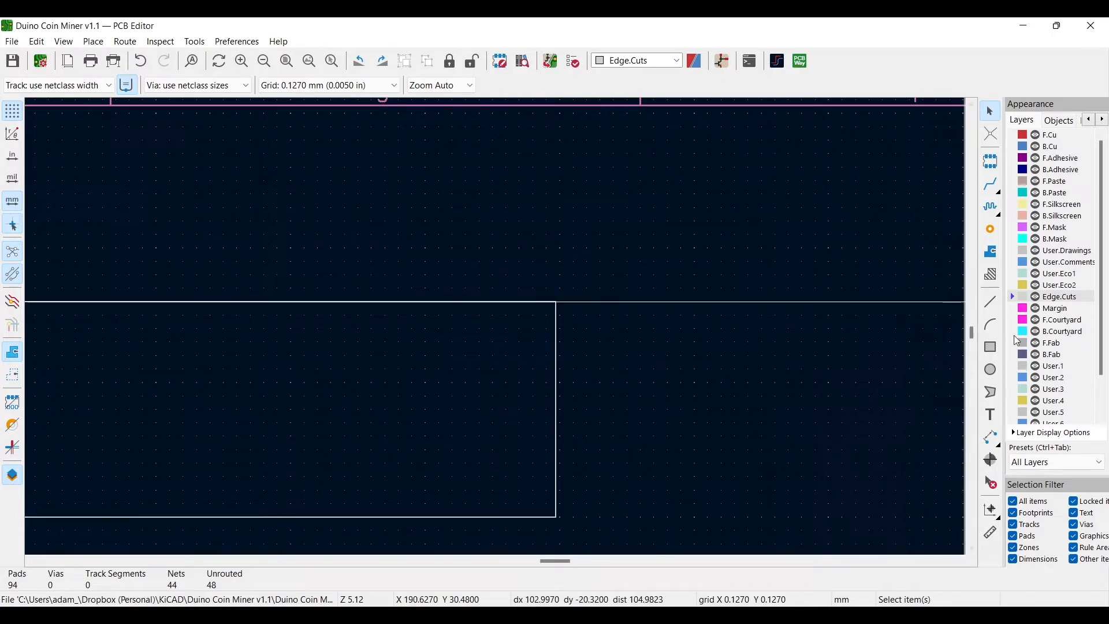
click(991, 324)
scroll(533, 331, up, 6)
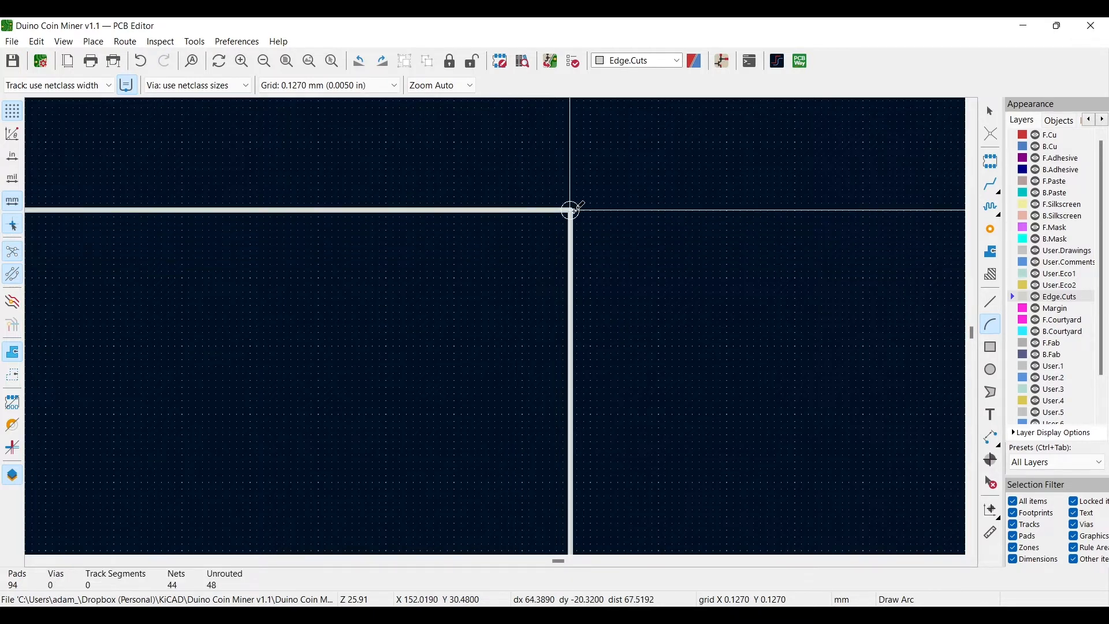
scroll(572, 210, up, 2)
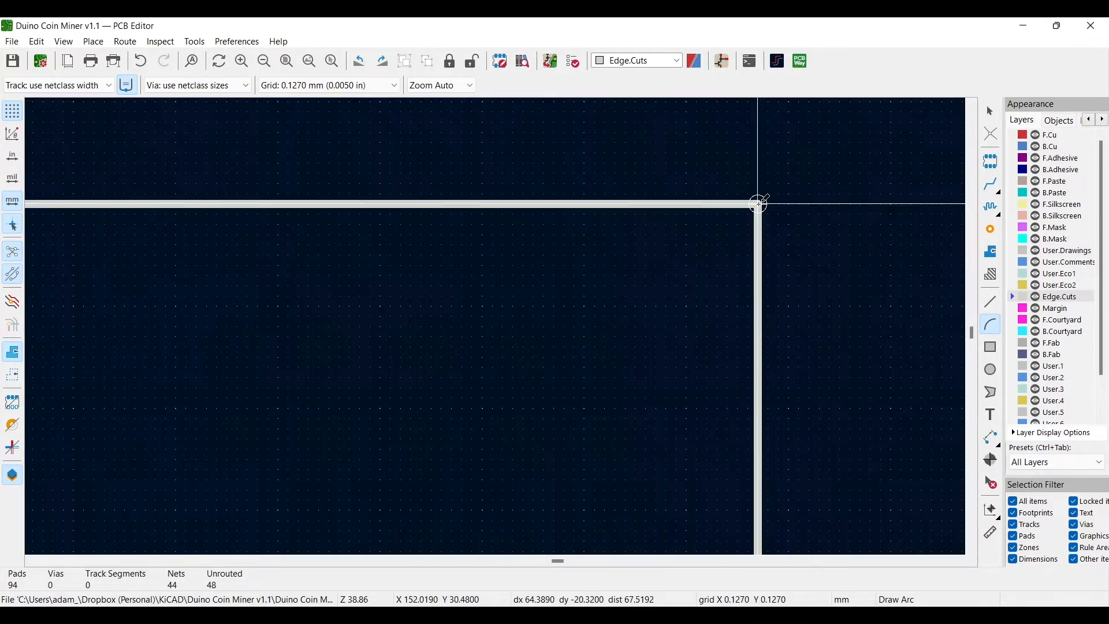
scroll(758, 204, up, 8)
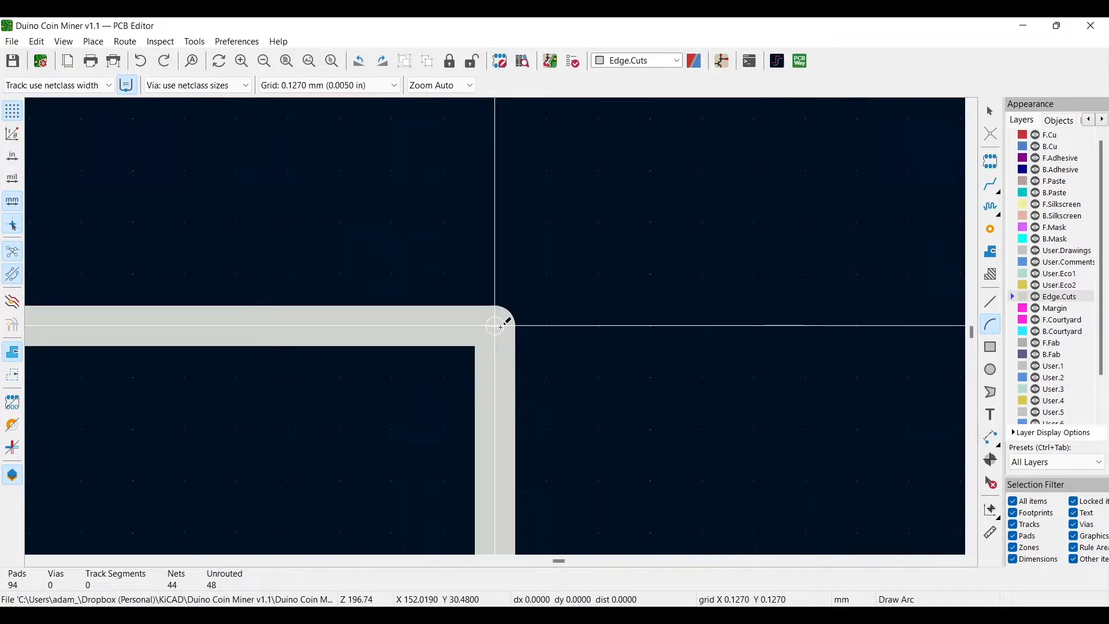
middle_drag(495, 327, 737, 160)
click(737, 159)
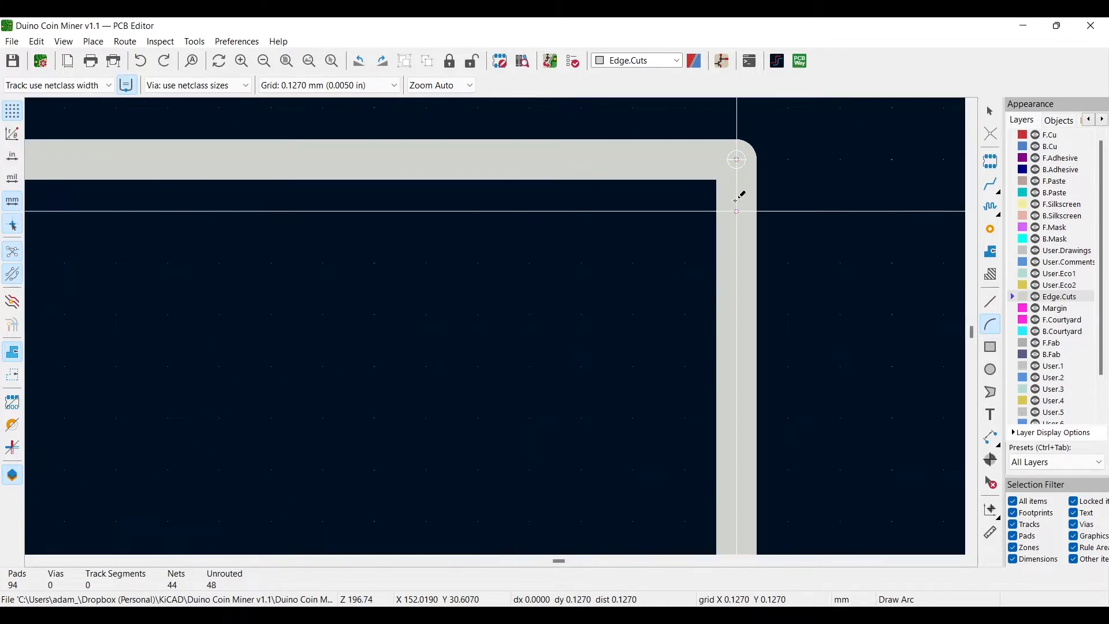
scroll(731, 490, down, 4)
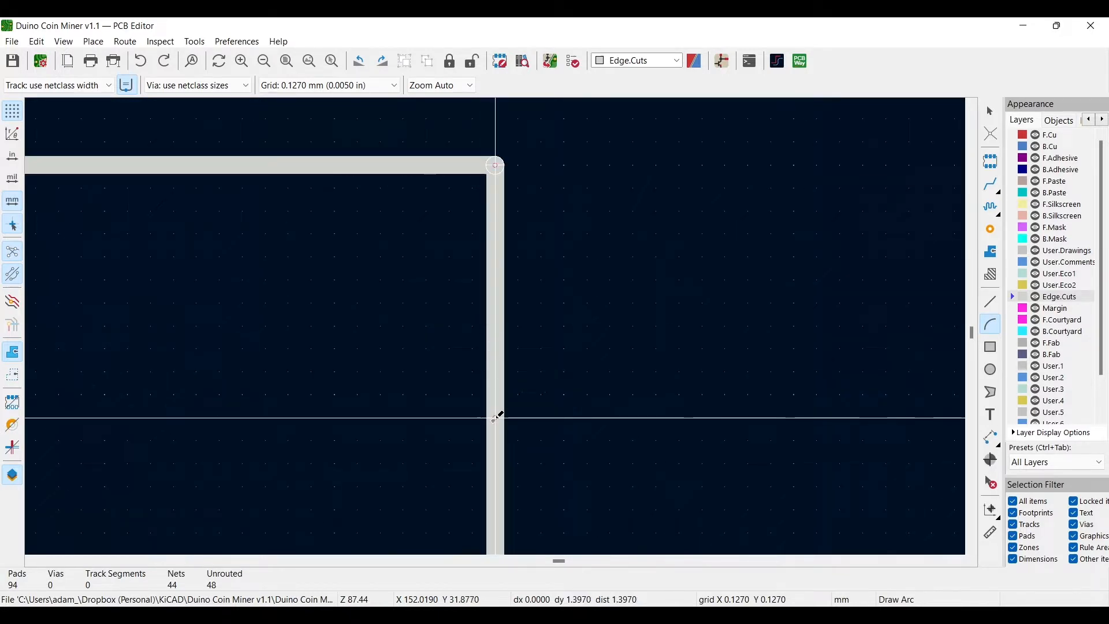
scroll(503, 458, down, 4)
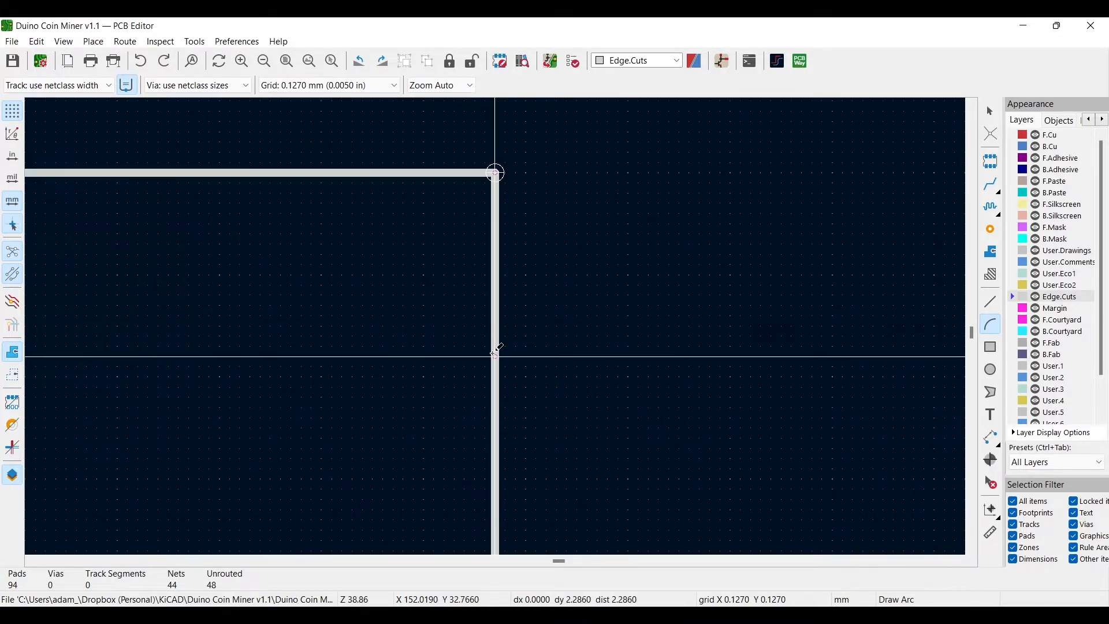
click(291, 376)
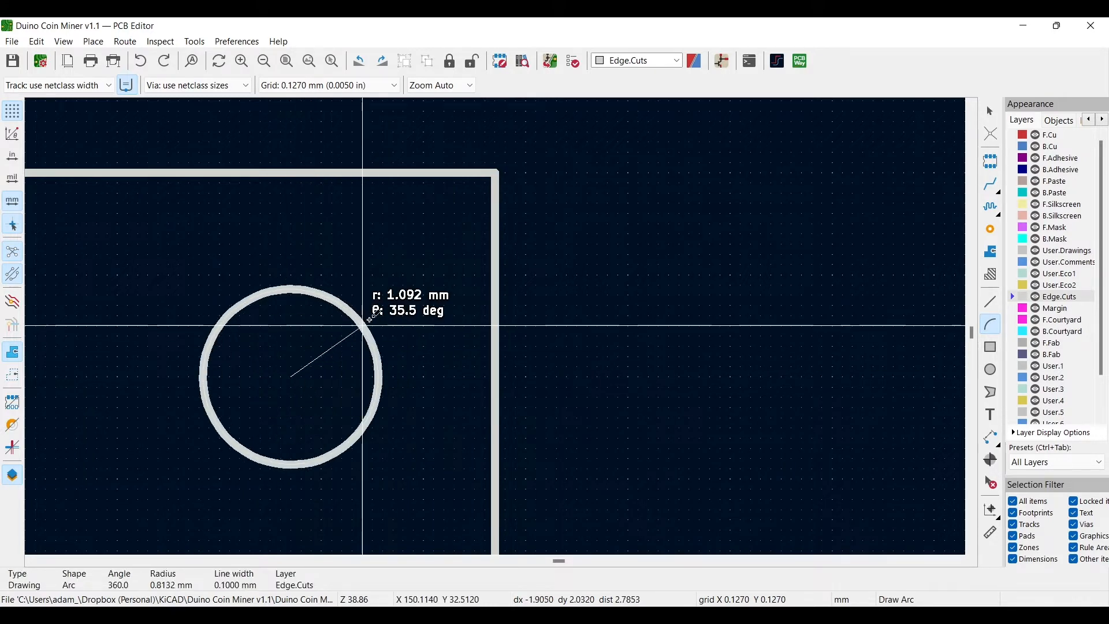
click(290, 172)
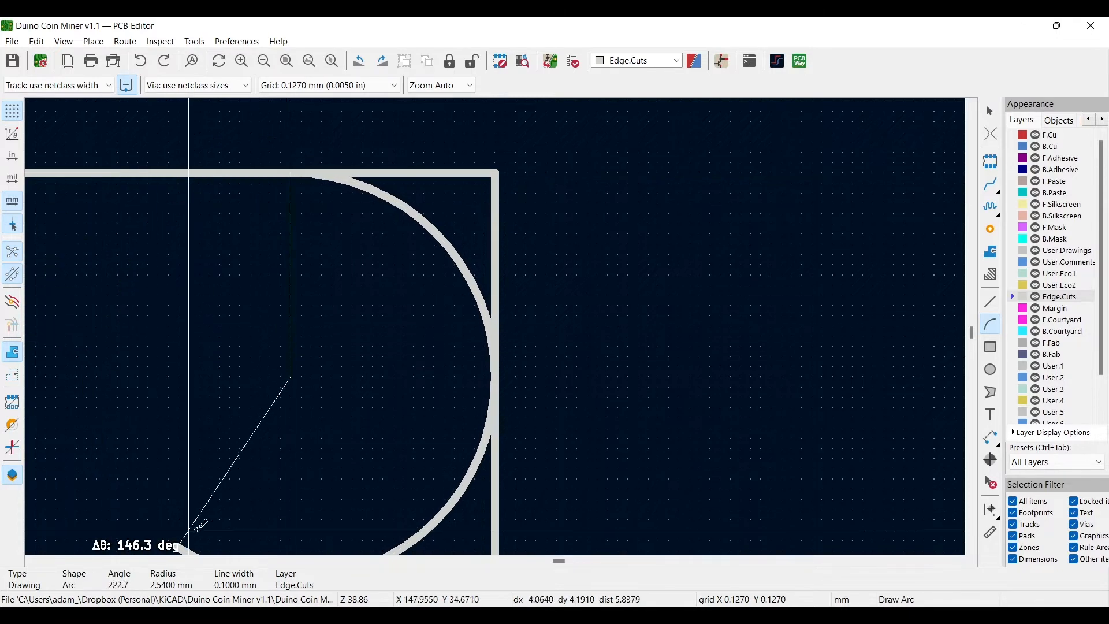
click(491, 378)
scroll(491, 379, down, 5)
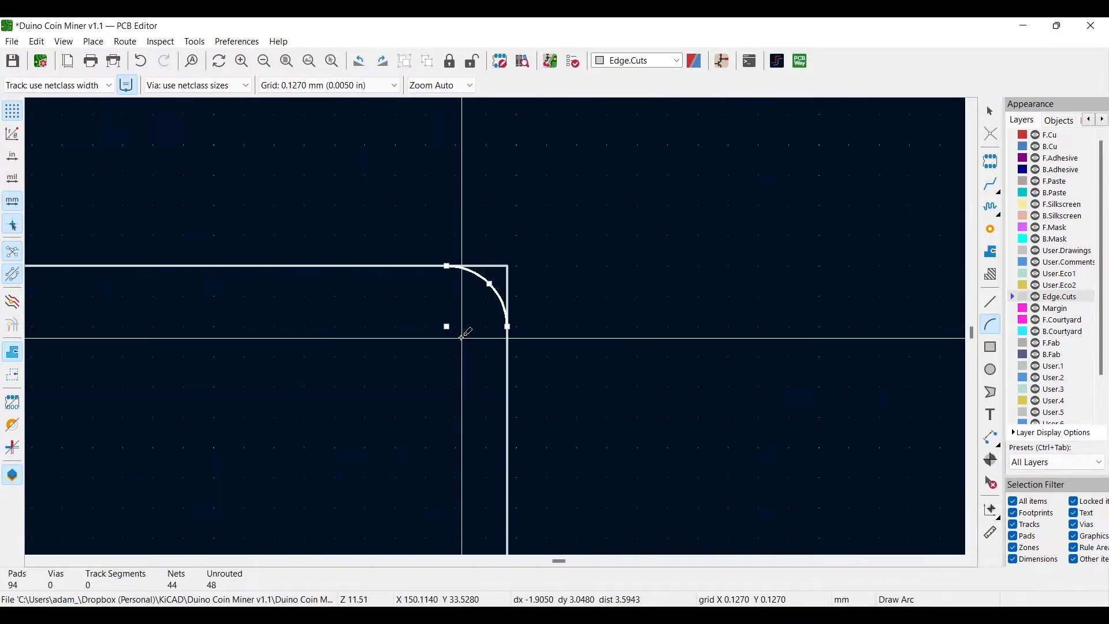
middle_drag(461, 330, 682, 216)
middle_drag(730, 133, 606, 254)
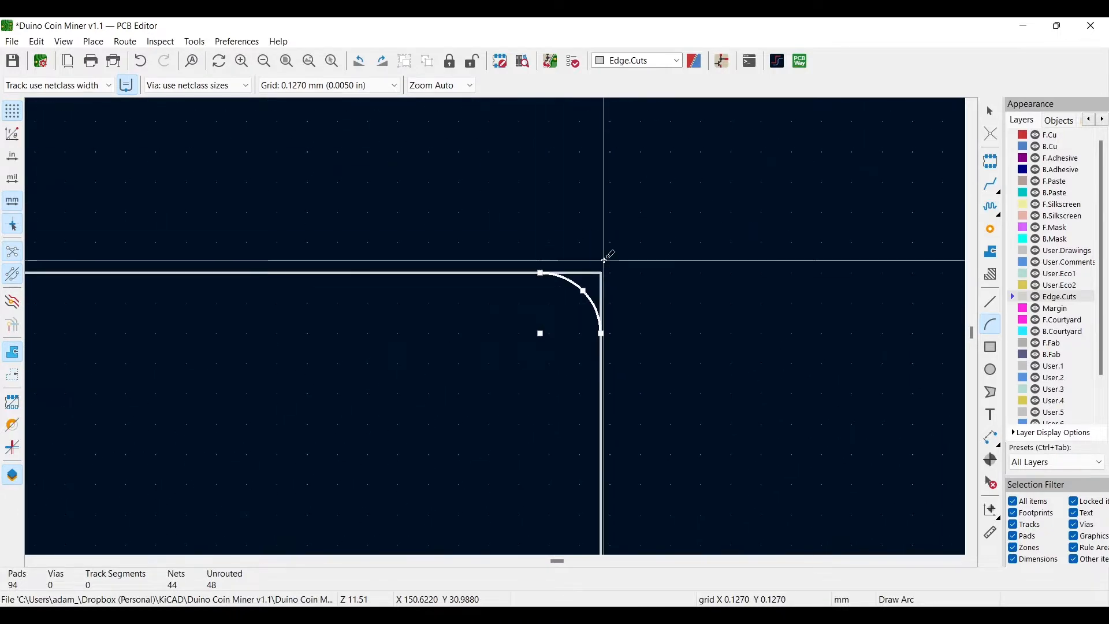
Shorten the outline's right edge by 2.54 mm so its upper end meets the lower end of the upper-right corner arc.
scroll(606, 254, up, 3)
click(488, 360)
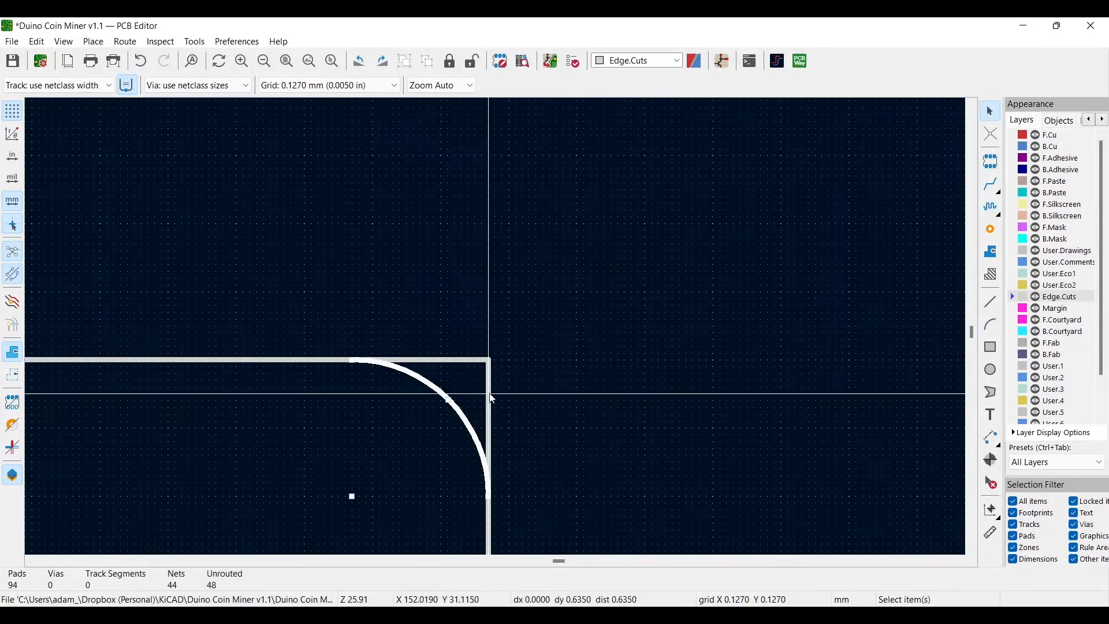
key(Escape)
key(Escape)
click(489, 390)
scroll(490, 390, up, 5)
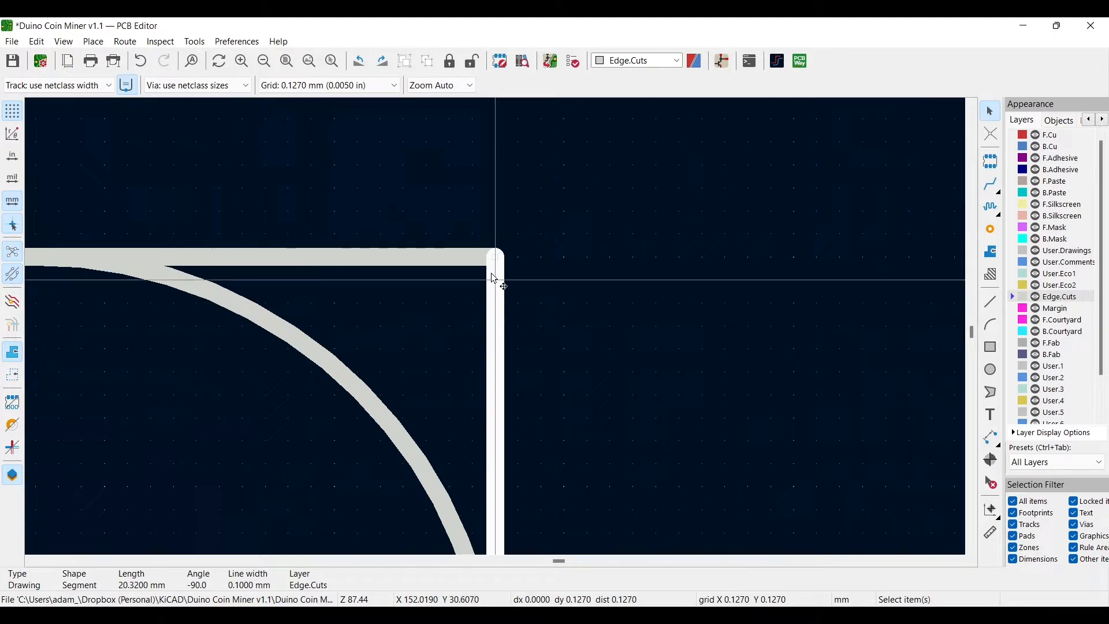
drag(496, 257, 492, 477)
middle_drag(492, 480, 592, 188)
drag(594, 187, 592, 415)
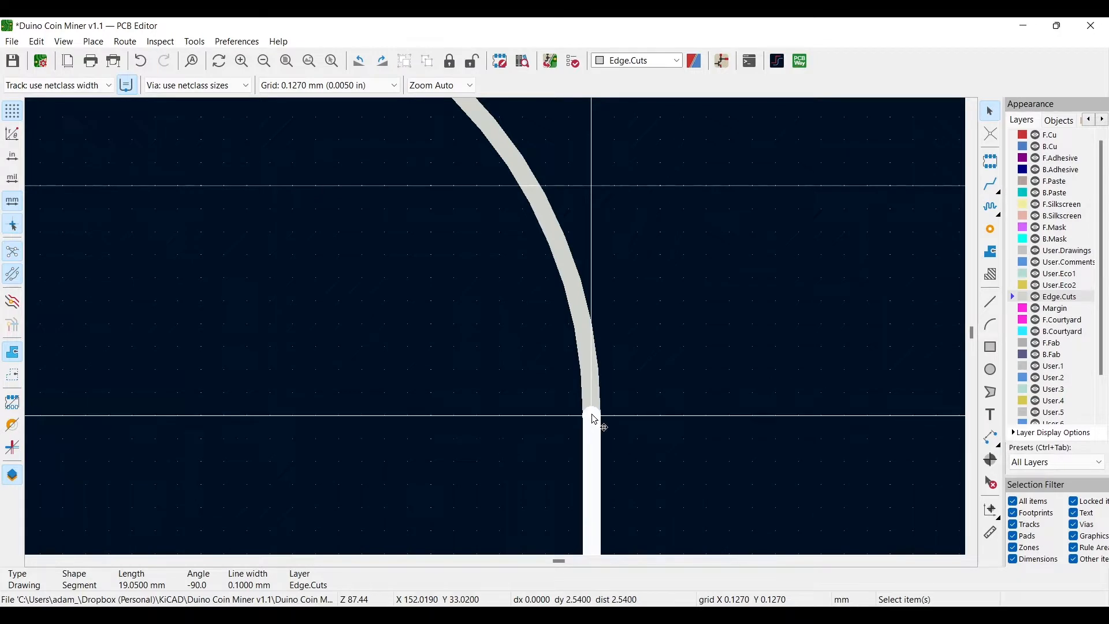
Shorten the outline's top edge by 2.54 mm at its right end so it meets the start of the corner arc.
scroll(591, 414, down, 3)
middle_drag(382, 360, 774, 342)
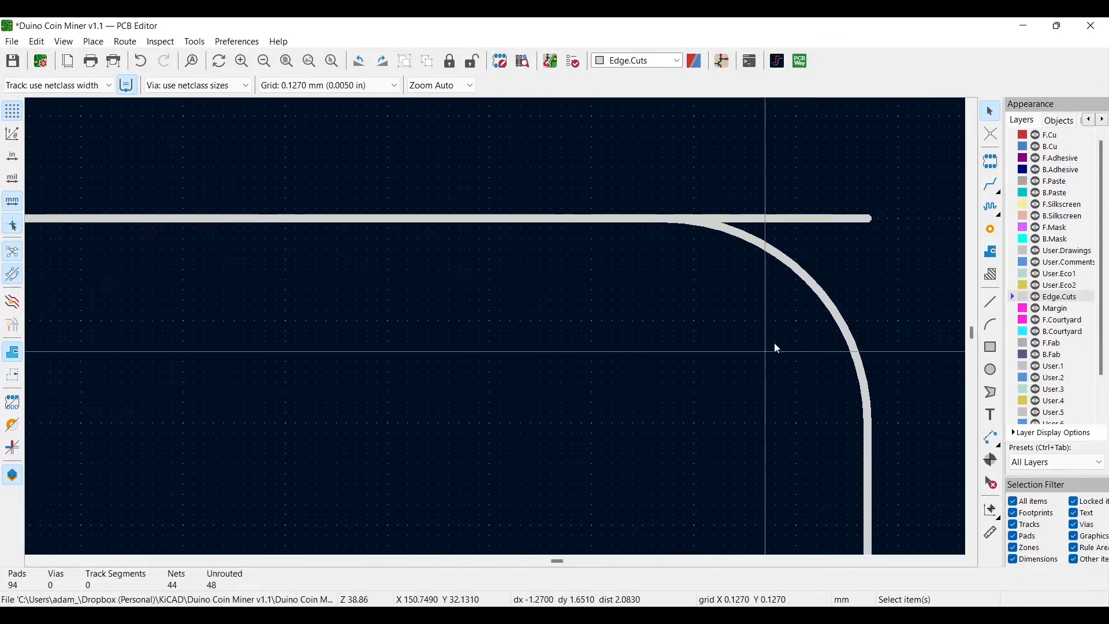
click(868, 219)
drag(867, 218, 656, 220)
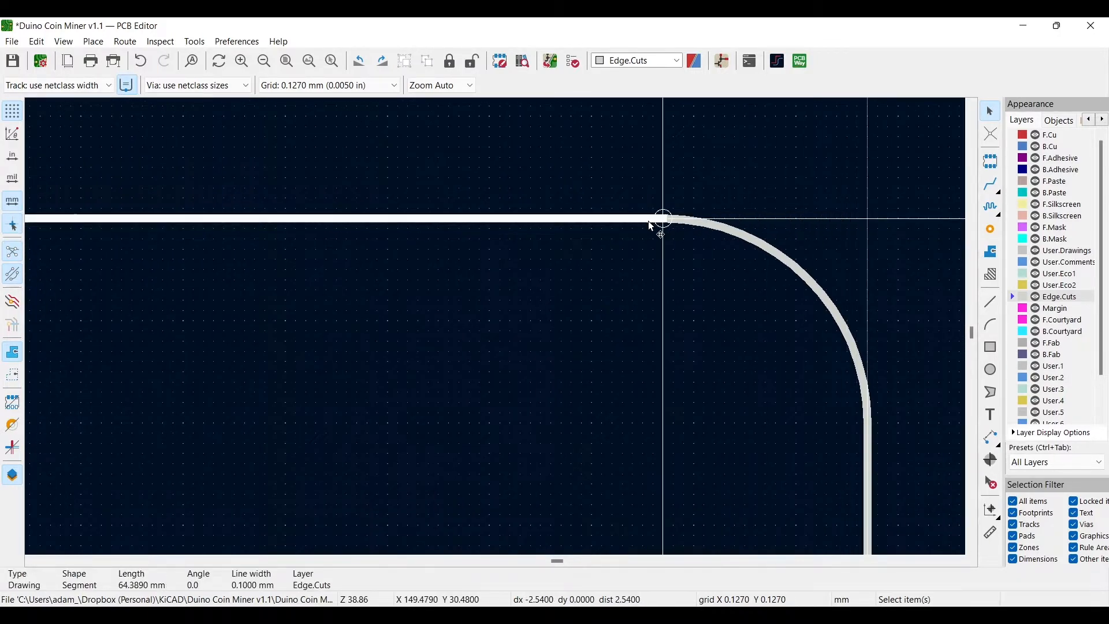
click(693, 383)
Round the outline's lower-right corner with a quarter-circle arc of 2.54 mm radius and trim both adjoining edges to the arc's ends.
scroll(480, 355, down, 2)
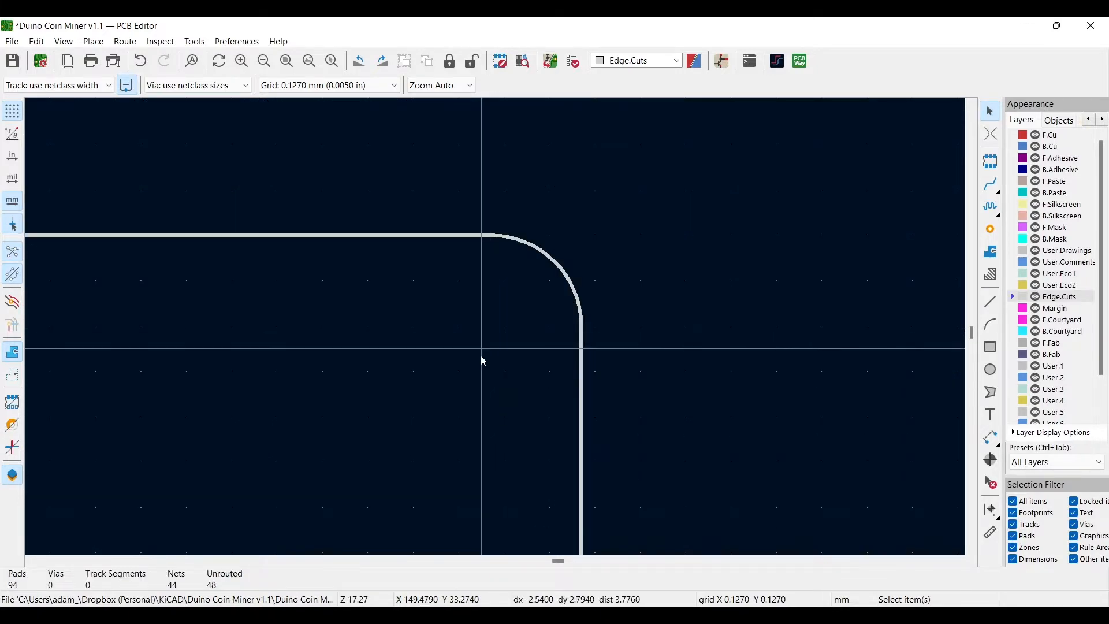
middle_drag(481, 356, 644, 199)
key(ctrl+shift+a)
click(529, 230)
click(665, 230)
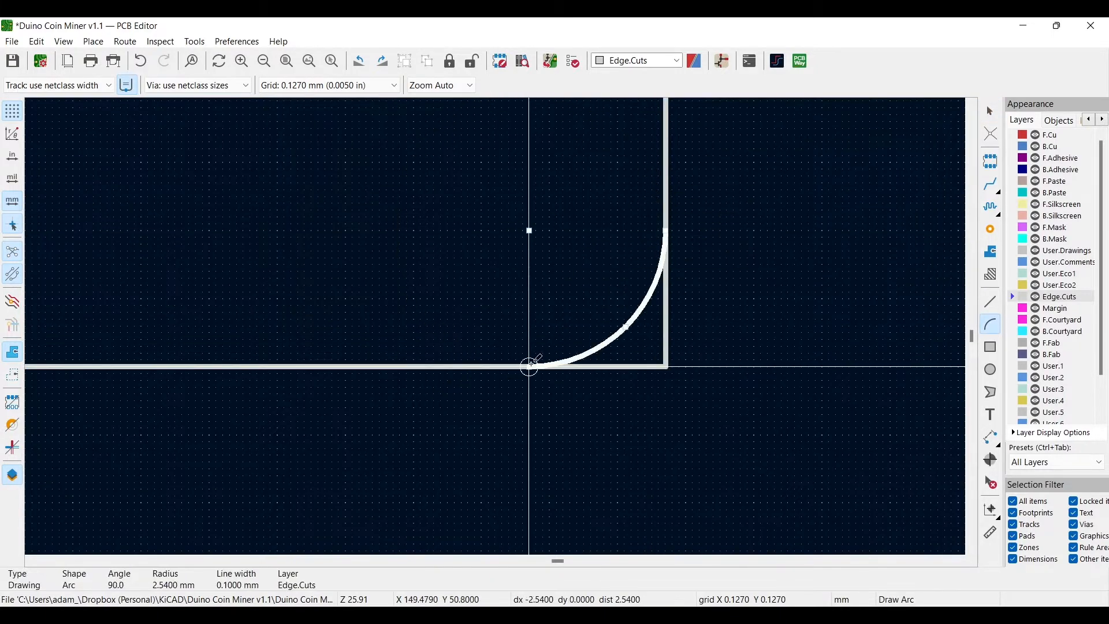
click(528, 367)
key(Escape)
scroll(528, 366, up, 3)
scroll(489, 189, down, 8)
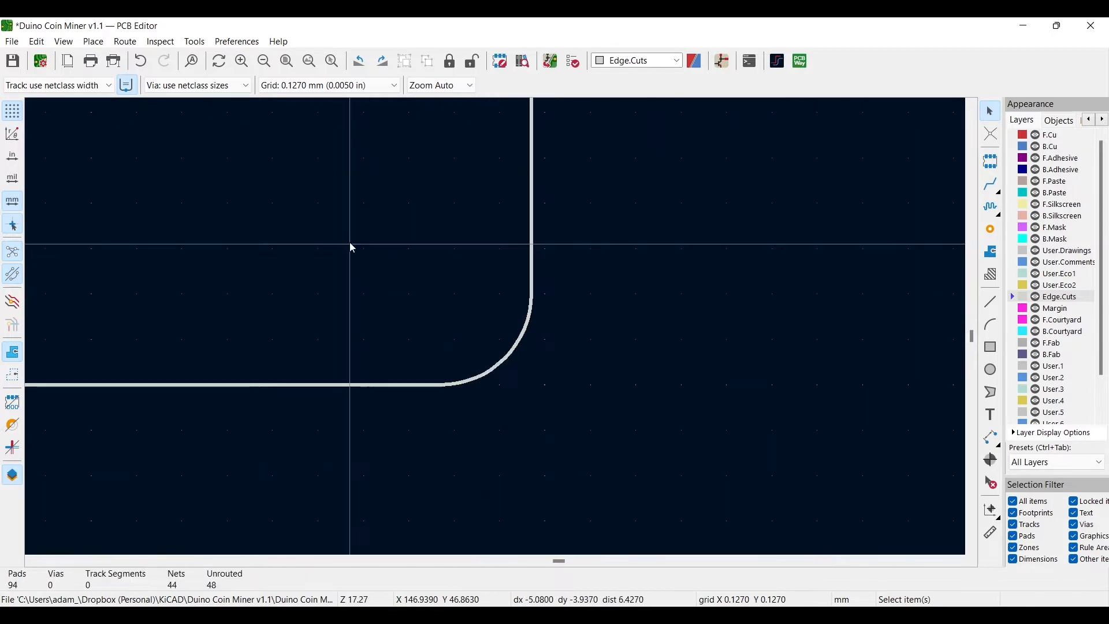
Examine the partly rounded board outline in the 3D Viewer from a tilted angle, and close the viewer.
key(alt+3)
drag(352, 276, 295, 311)
key(alt+F4)
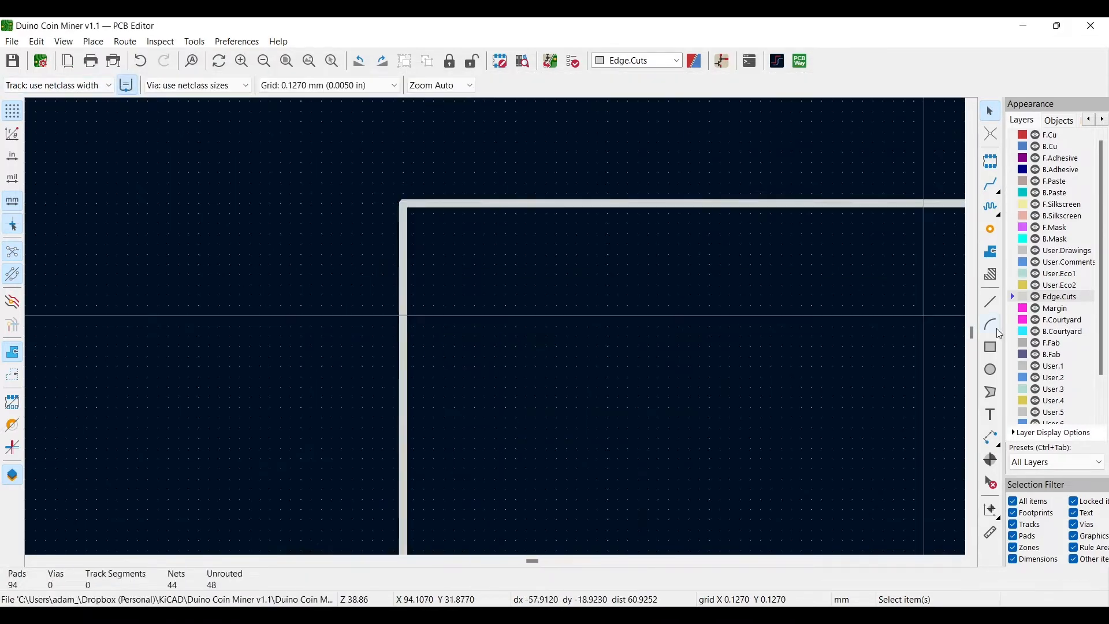
Round the outline's upper-left corner with a quarter-circle arc centred 2.54 mm from the top and left edges, and trim both edges to it.
key(ctrl+shift+a)
click(610, 406)
click(407, 408)
click(610, 208)
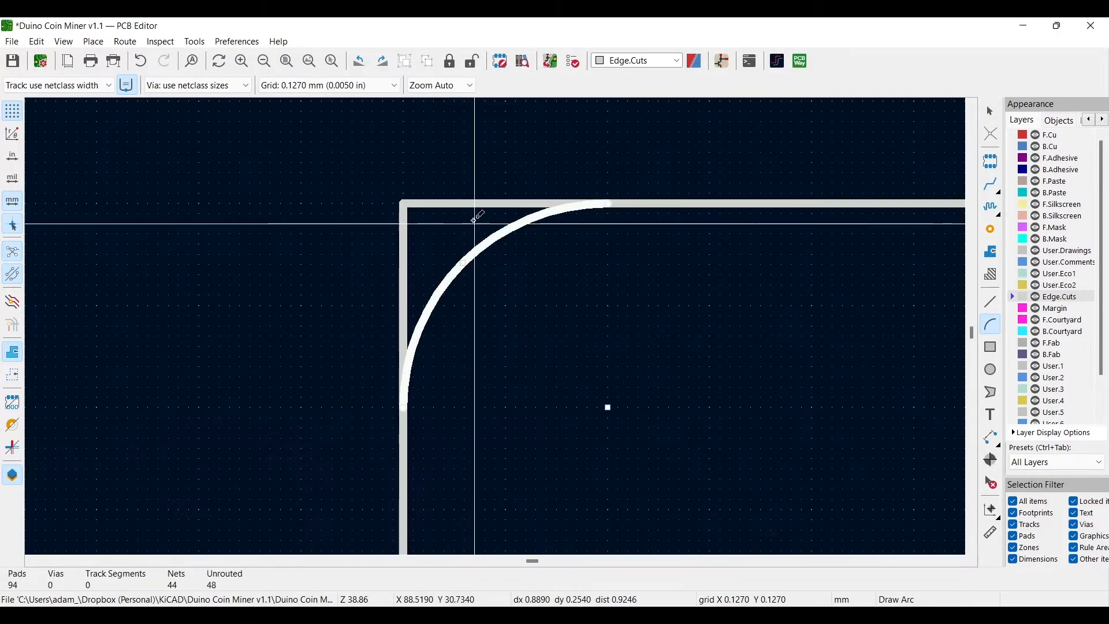
key(Escape)
scroll(374, 300, up, 6)
scroll(687, 434, down, 6)
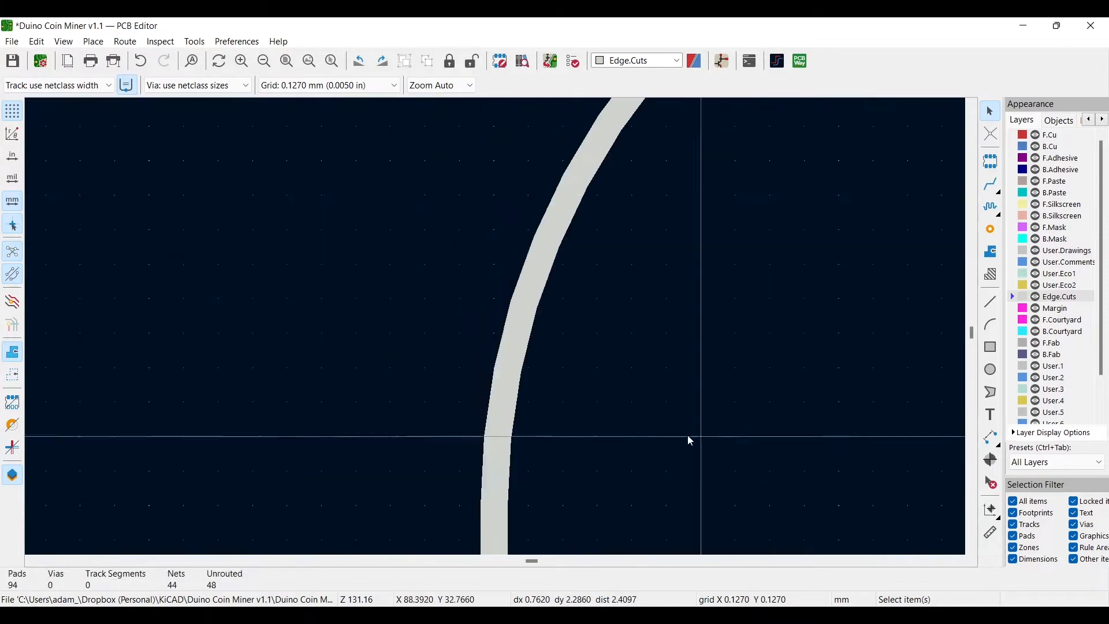
key(ctrl+z)
Round the outline's lower-left corner with a quarter-circle arc centred 2.54 mm from the left and bottom edges, and trim both edges to it.
key(ctrl+shift+a)
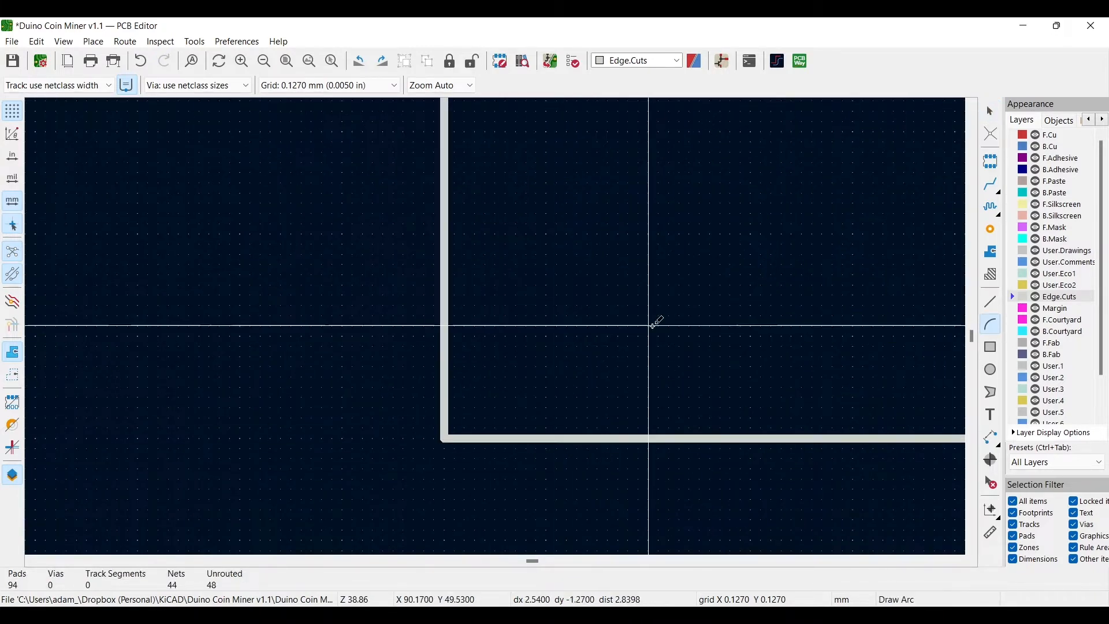
click(649, 237)
click(444, 237)
click(648, 439)
key(Escape)
drag(444, 439, 662, 441)
scroll(663, 441, down, 10)
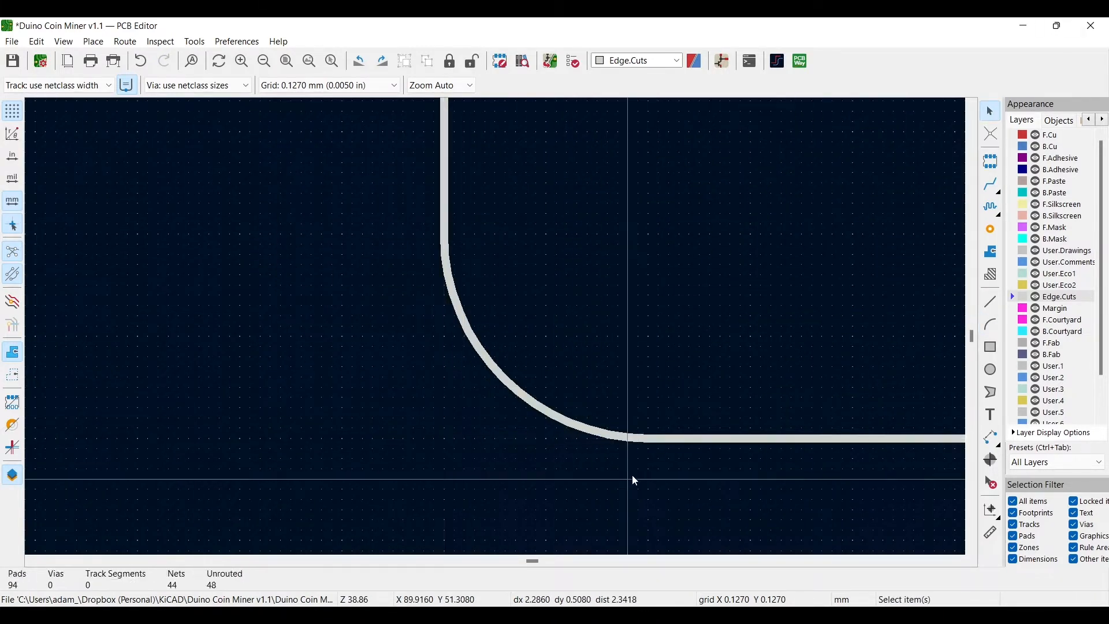
scroll(509, 328, down, 1)
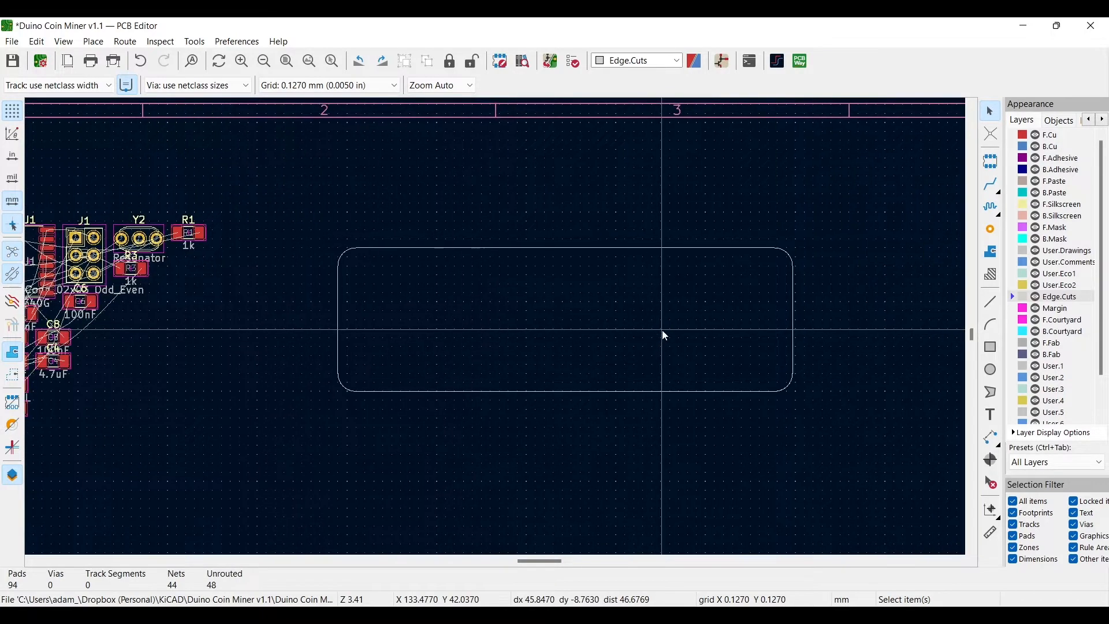
Save the board, examine the outline with its rounded corners in the 3D Viewer from a tilted angle, and close the viewer.
click(13, 60)
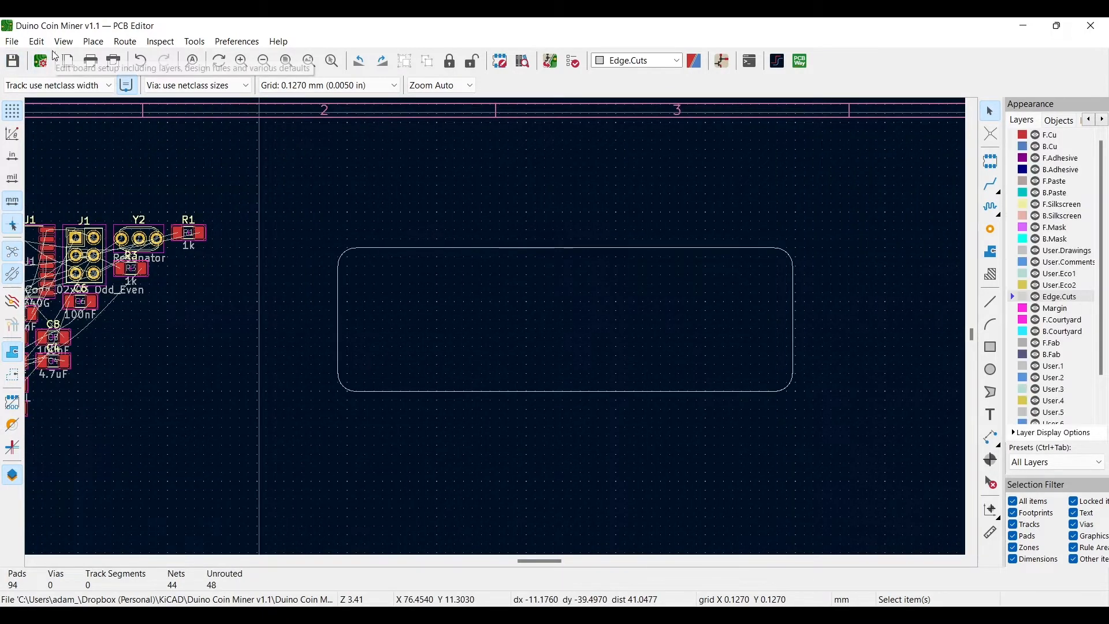
key(alt+3)
scroll(428, 296, up, 5)
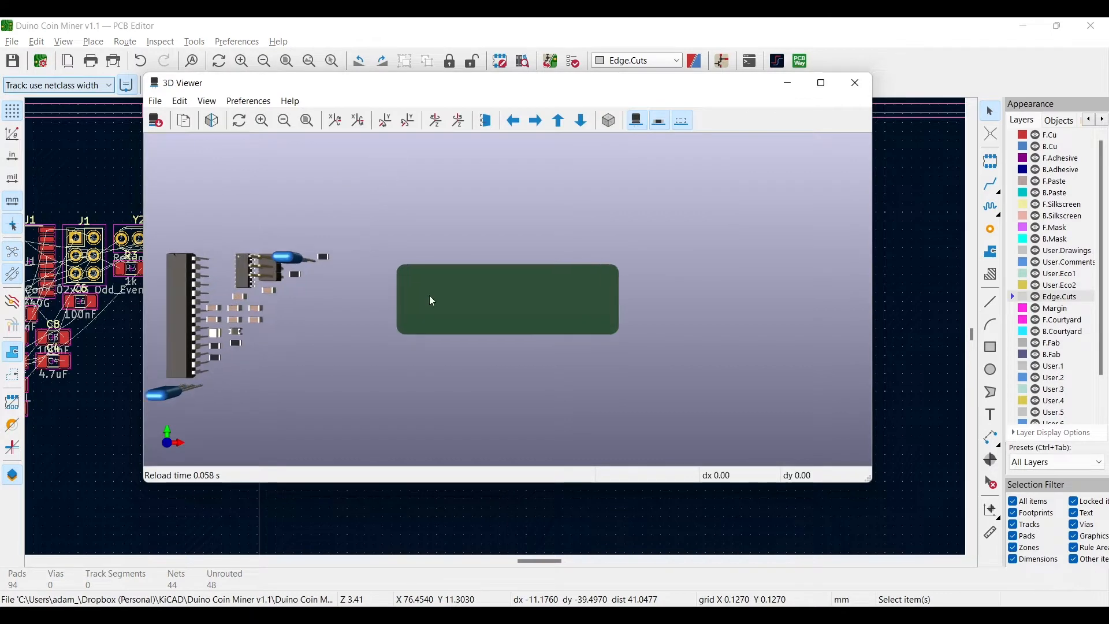
drag(429, 296, 387, 312)
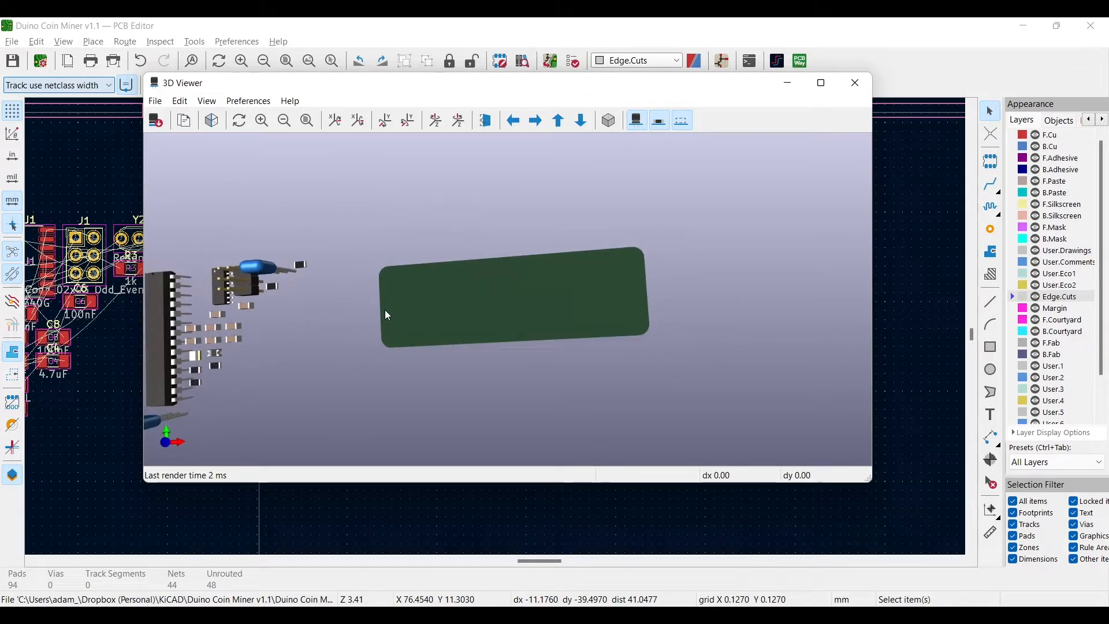
drag(358, 309, 276, 303)
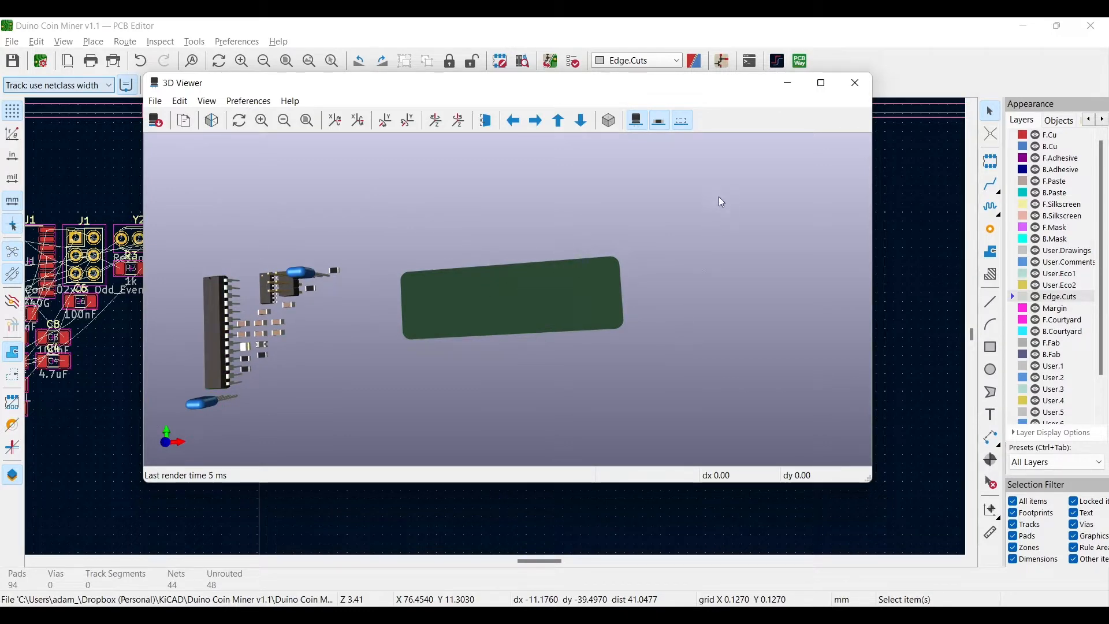
click(855, 82)
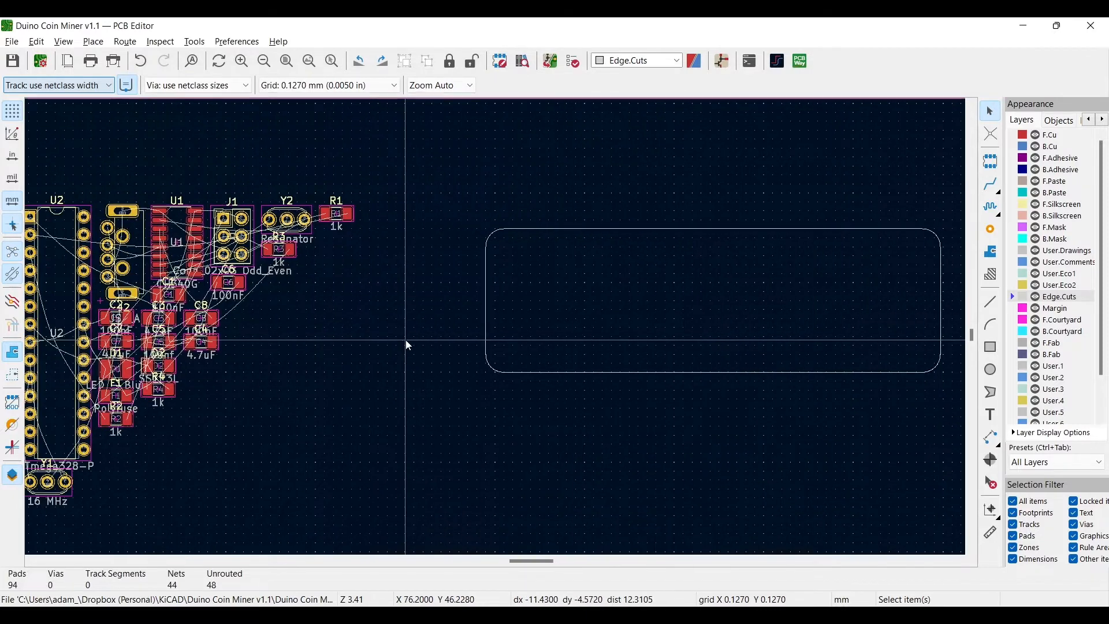
Move the USB_A connector footprint J2 from the component group into the right end of the board outline.
scroll(405, 339, down, 2)
click(316, 254)
key(m)
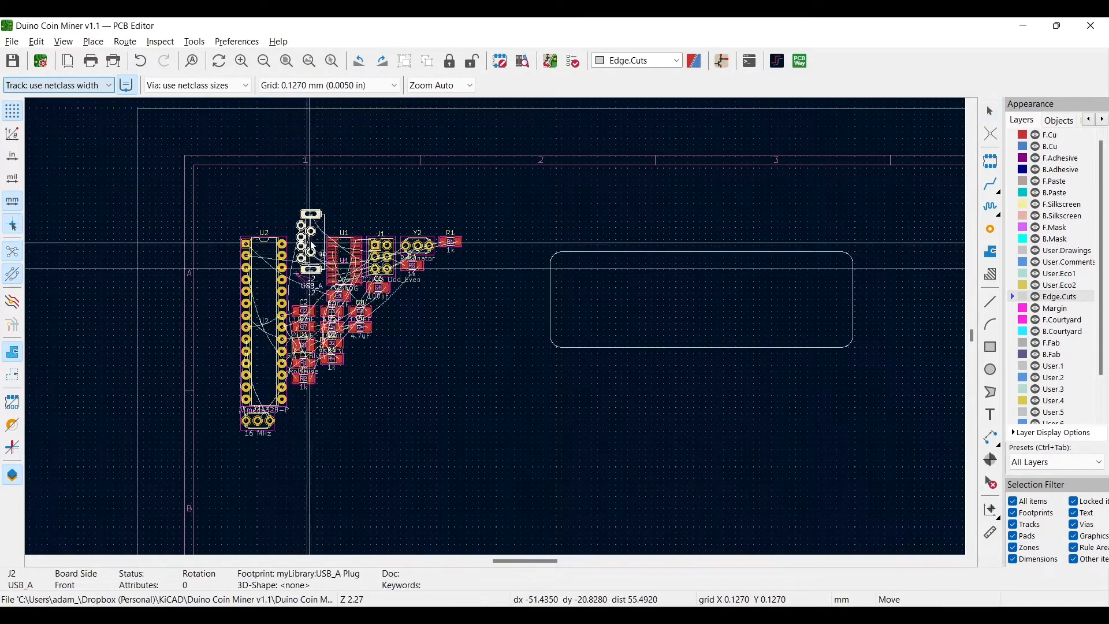
click(803, 277)
scroll(803, 277, up, 5)
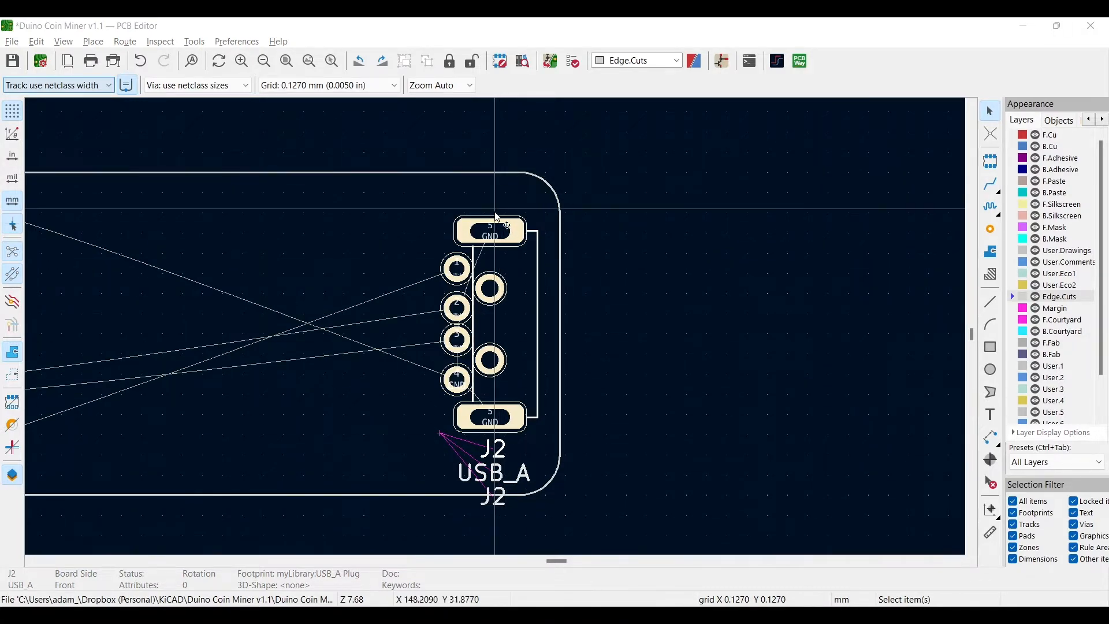
Place the grid origin at the lower-left corner of the board outline, where the left and bottom edges would intersect.
scroll(496, 215, down, 5)
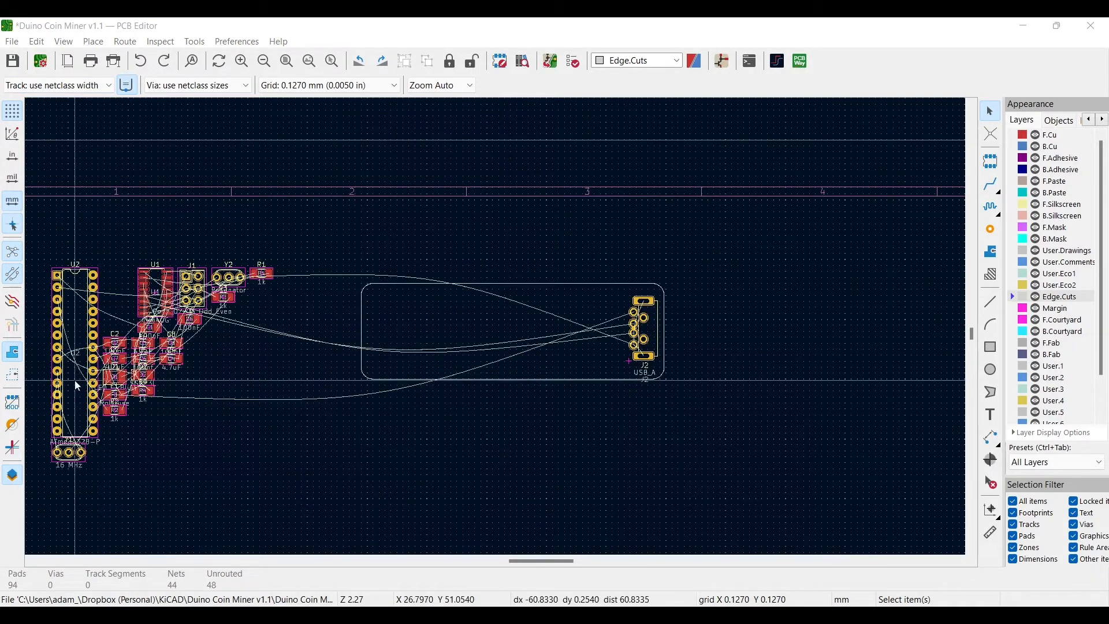
click(93, 41)
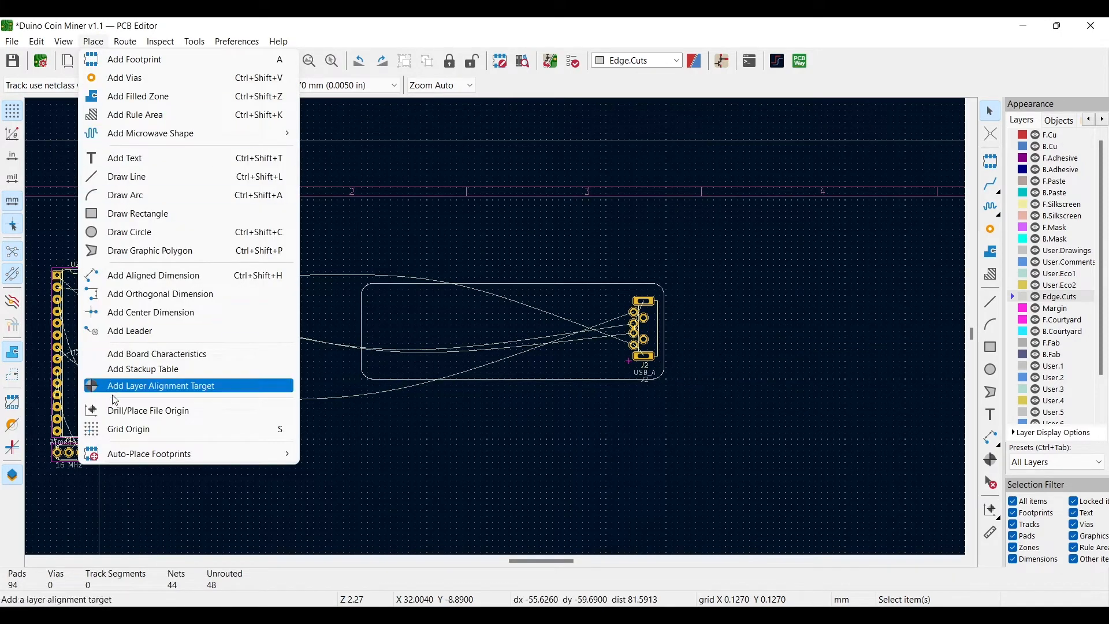
click(116, 429)
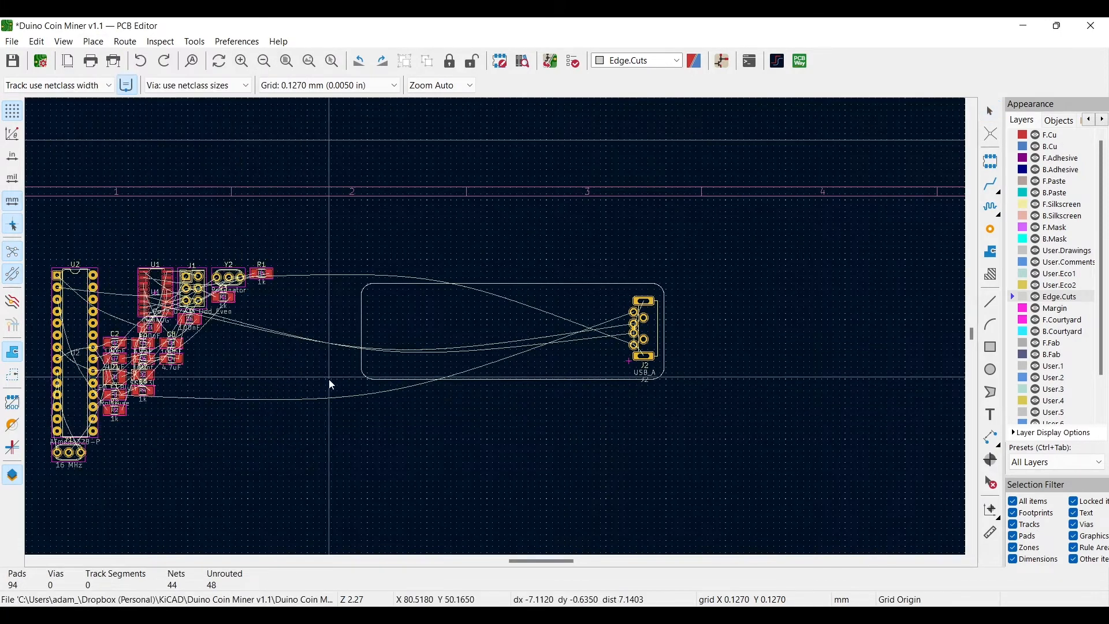
scroll(496, 327, up, 6)
scroll(497, 329, up, 2)
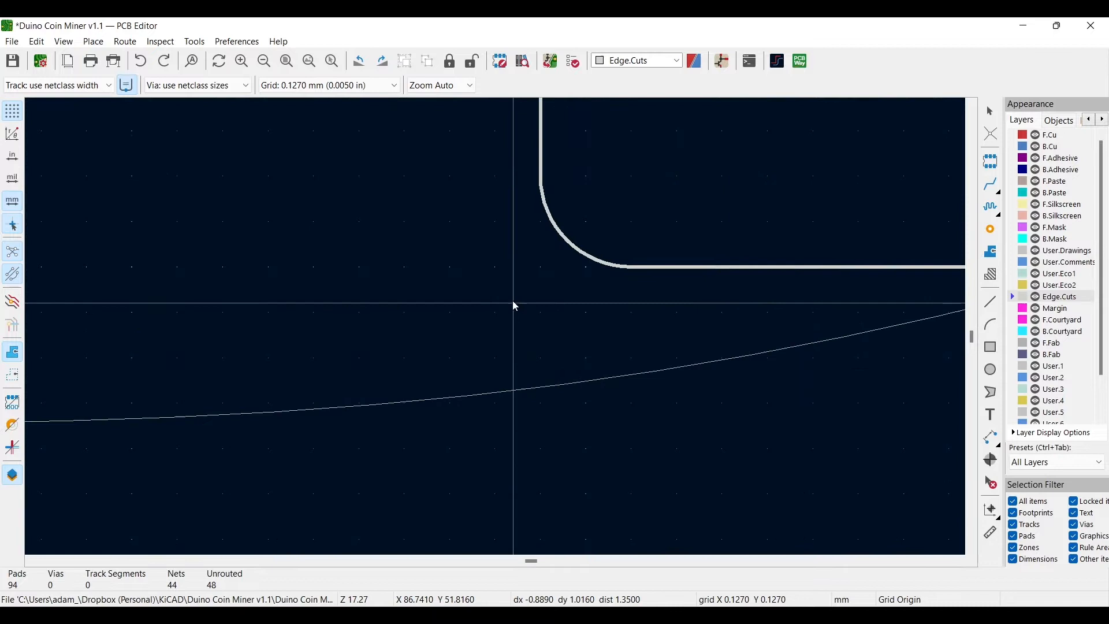
click(542, 267)
scroll(554, 405, down, 4)
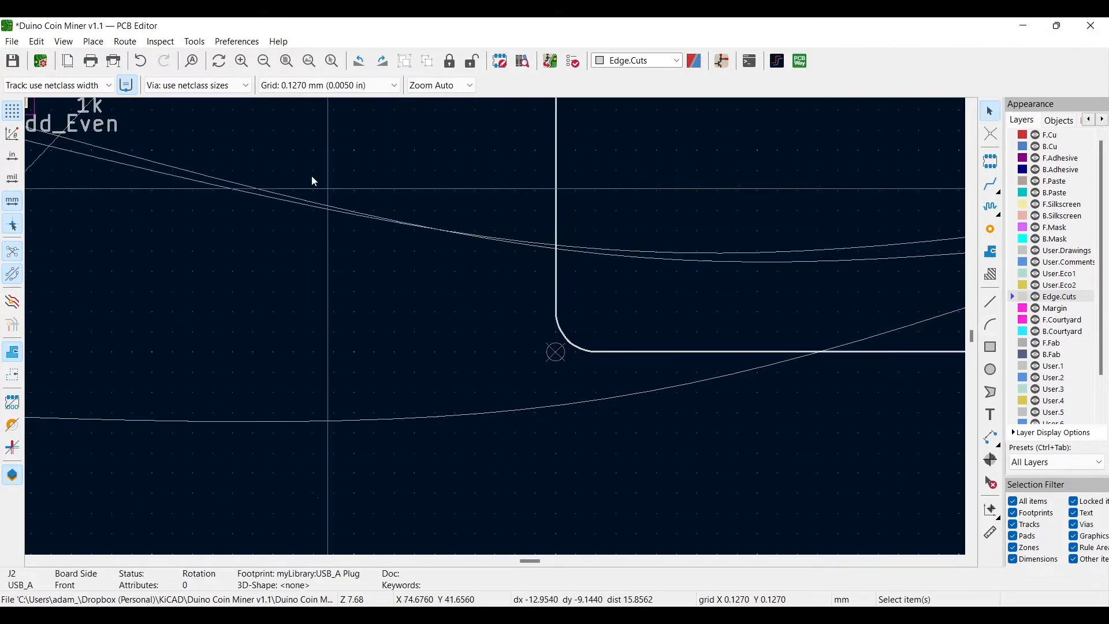
Set the PCB editor's display origin to Grid origin in the Origins & Axes preferences and apply it.
click(226, 44)
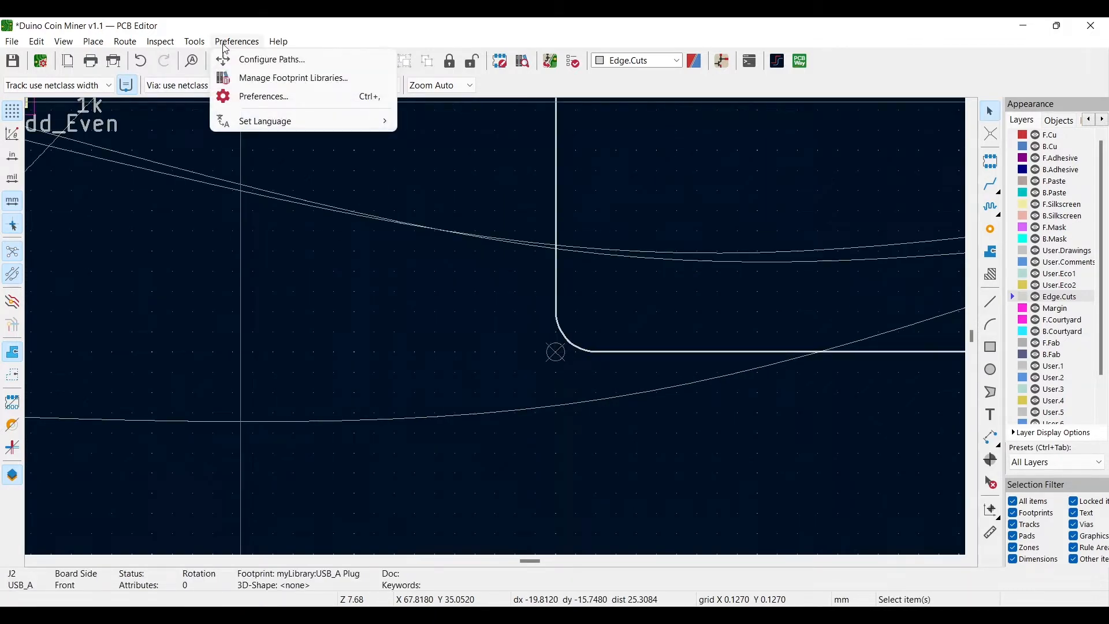
click(263, 97)
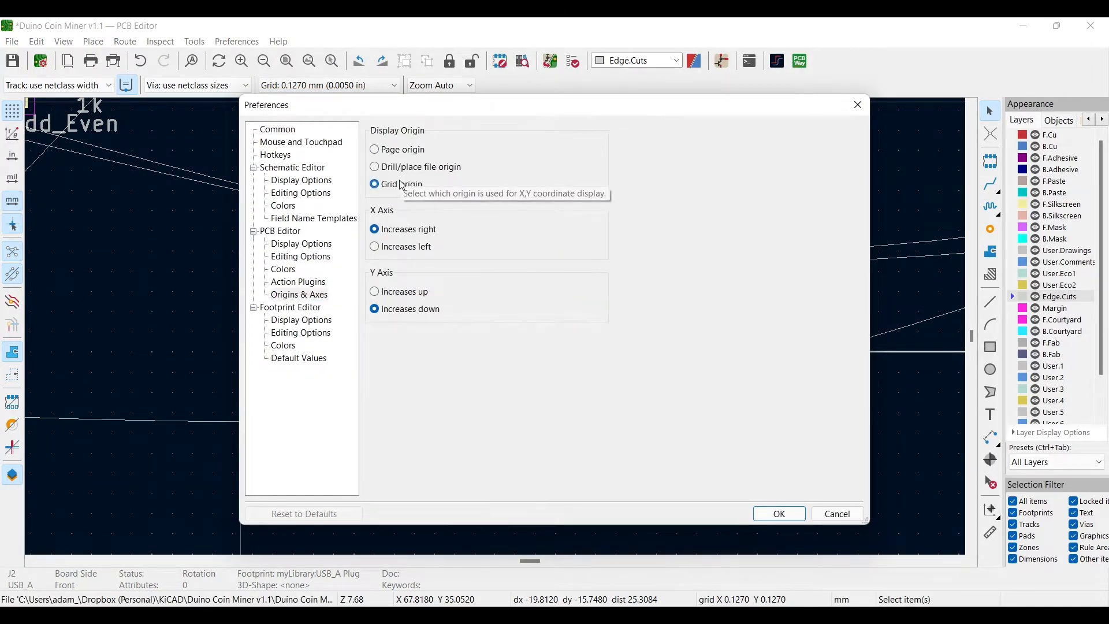
click(777, 515)
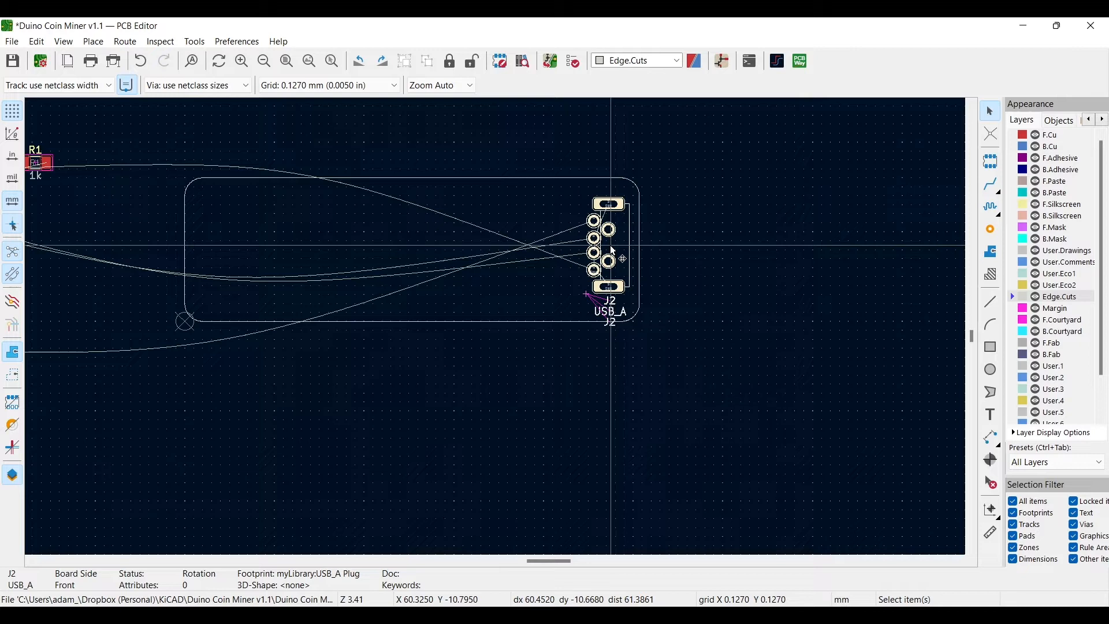
Open the USB_A footprint J2 from its footprint properties for editing in the Footprint Editor.
scroll(614, 250, up, 3)
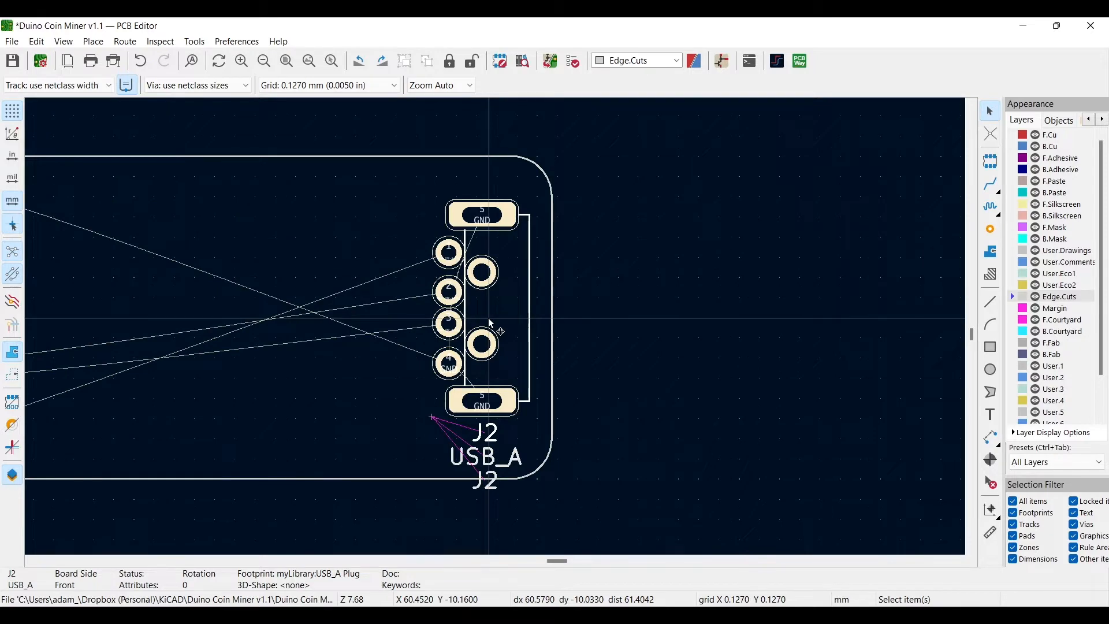
double_click(489, 319)
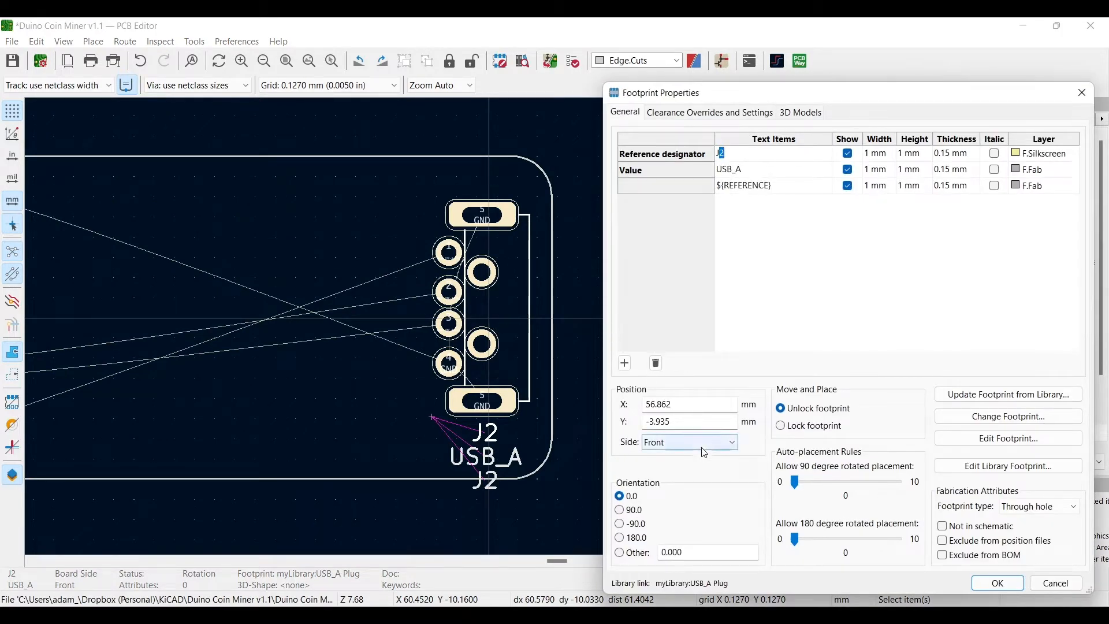
click(1017, 439)
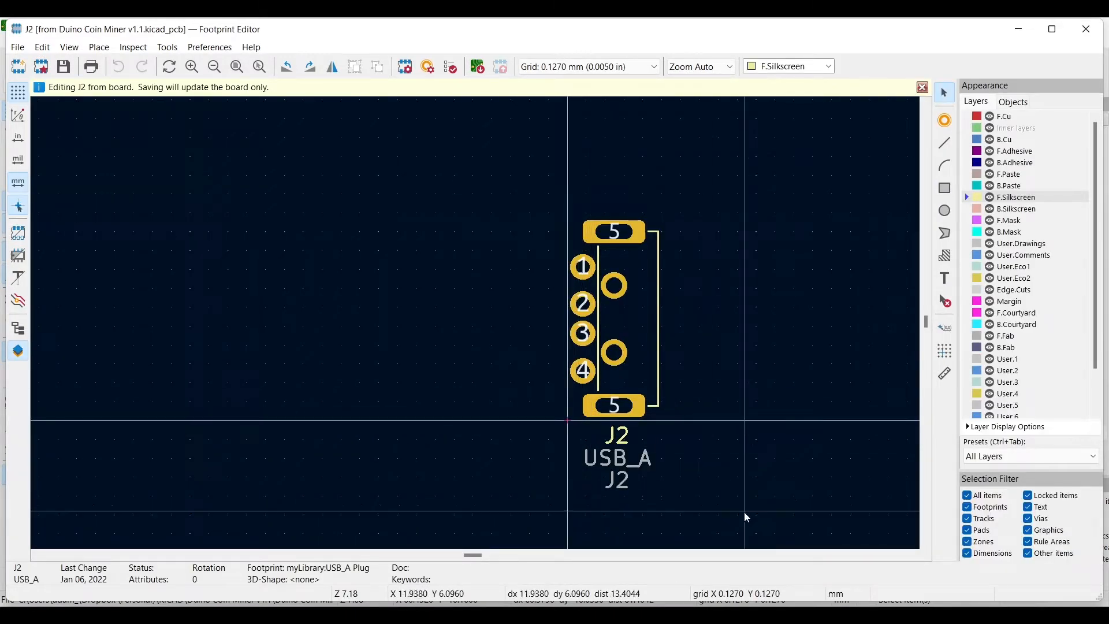
Select all items of the USB_A footprint and move them so the origin lies at the midpoint of the right vertical silkscreen line.
drag(744, 513, 557, 209)
drag(616, 289, 561, 387)
scroll(564, 393, up, 4)
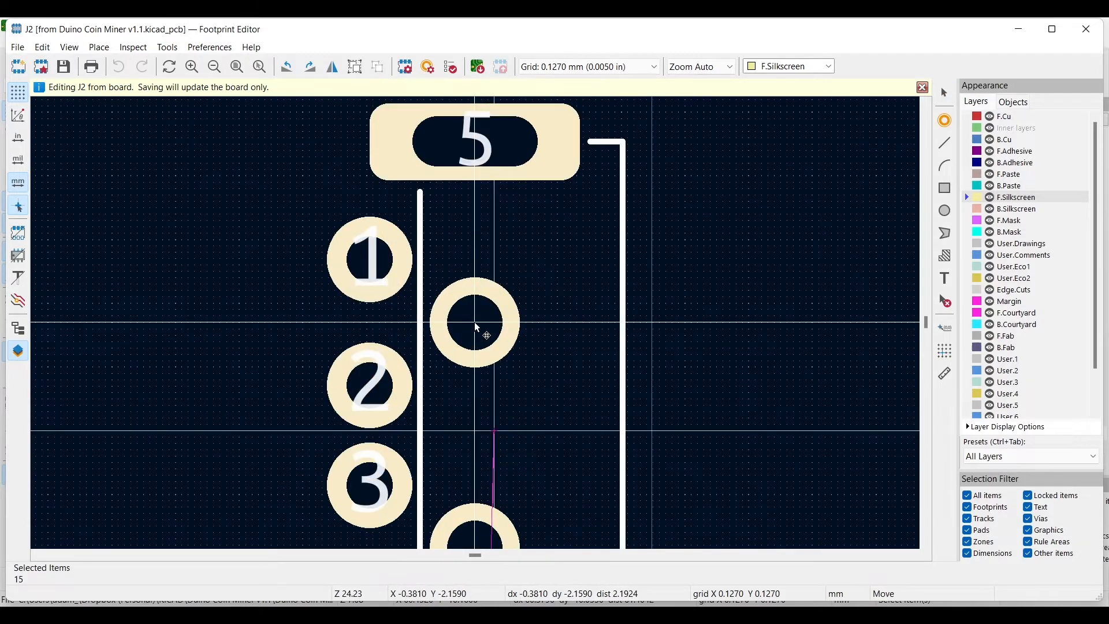
drag(464, 322, 354, 317)
scroll(548, 357, down, 1)
scroll(482, 309, up, 1)
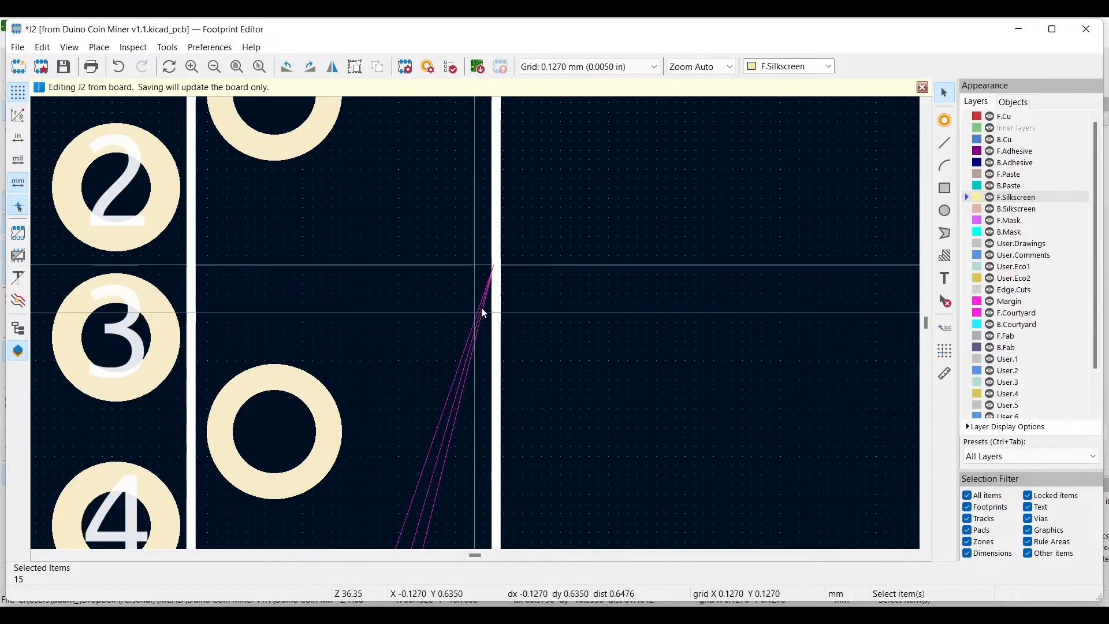
scroll(511, 370, down, 2)
middle_drag(521, 377, 539, 294)
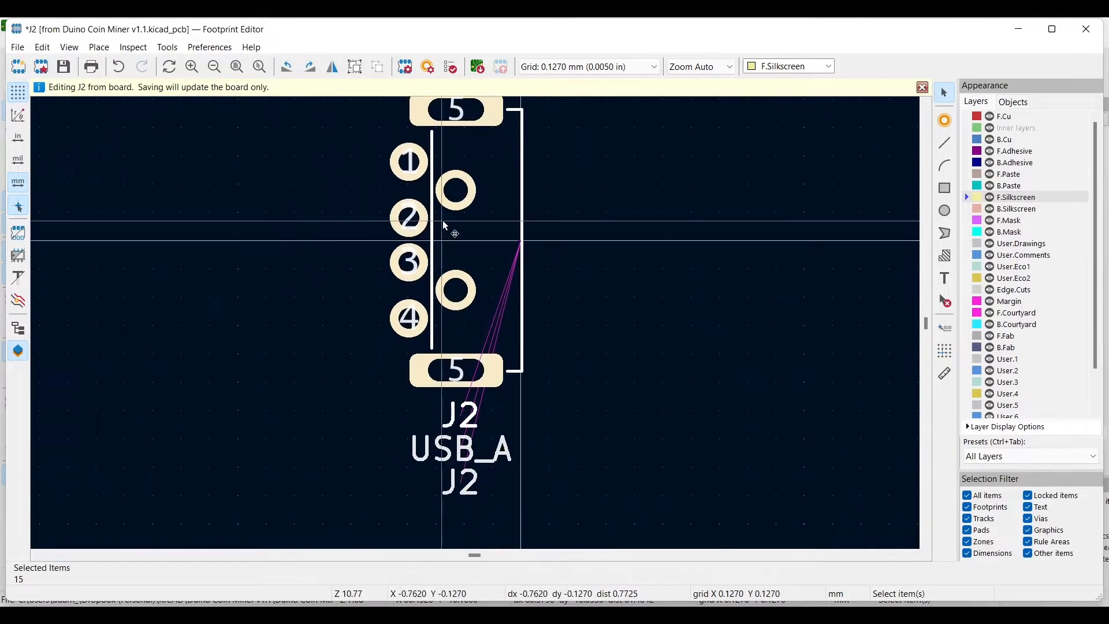
Save the edited USB_A footprint back to the board and close the Footprint Editor.
click(67, 66)
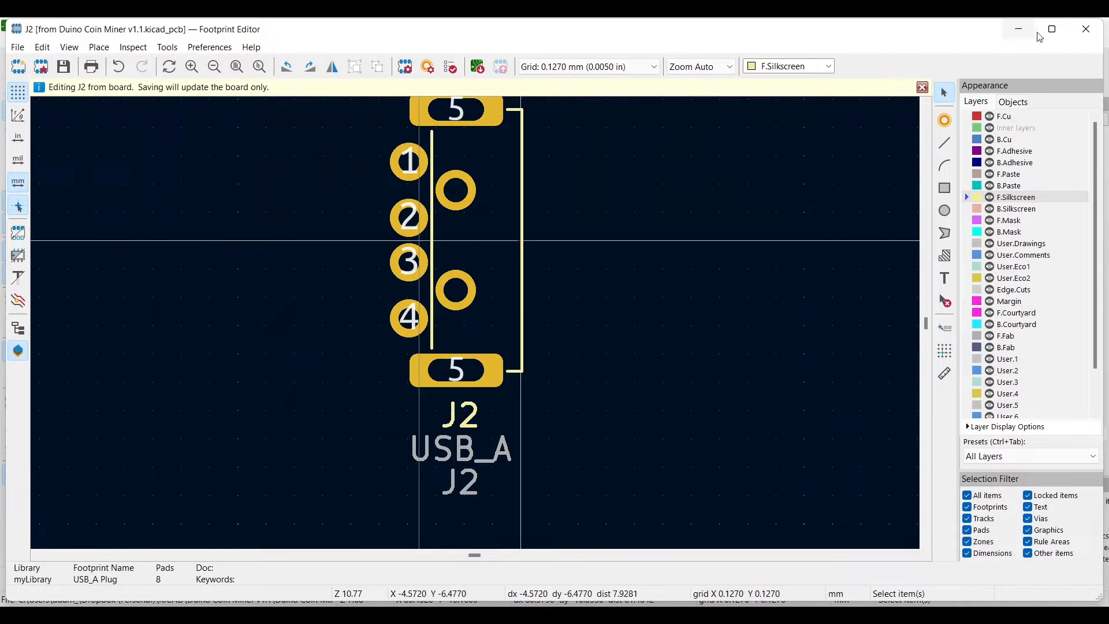
click(1099, 36)
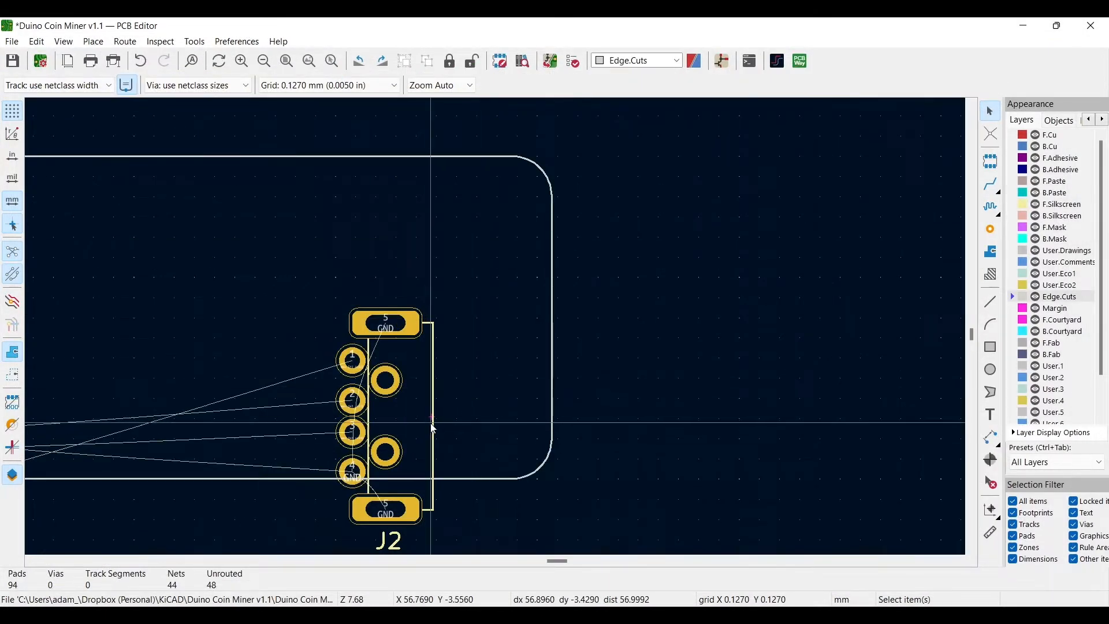
scroll(495, 328, up, 2)
scroll(495, 328, down, 3)
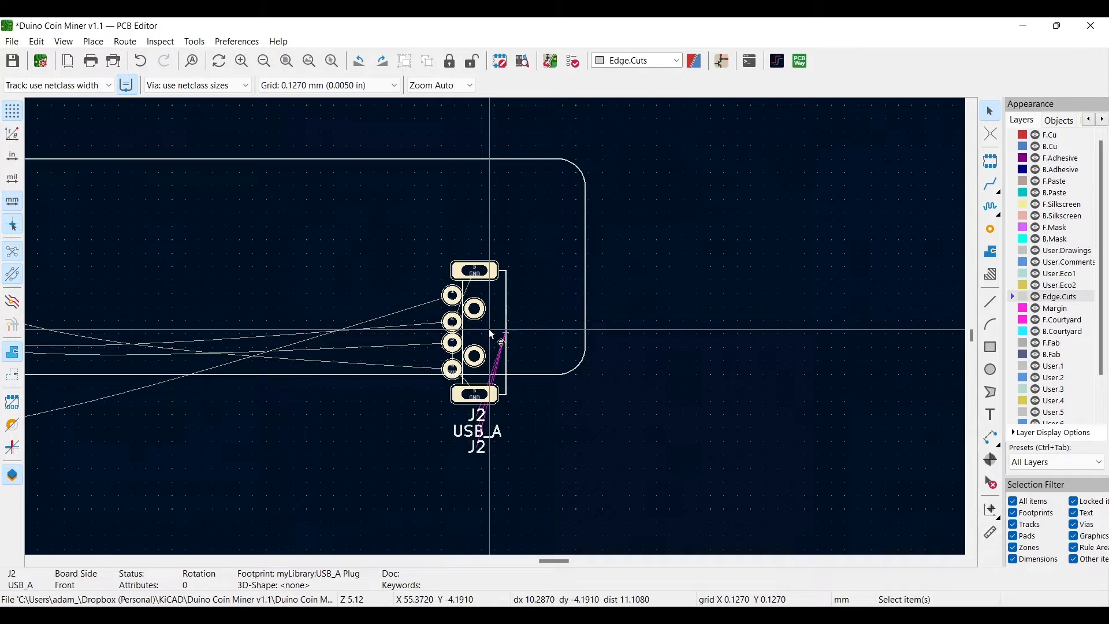
Set J2's Y position to -10.16 mm and move the connector horizontally against the board's right edge.
double_click(492, 335)
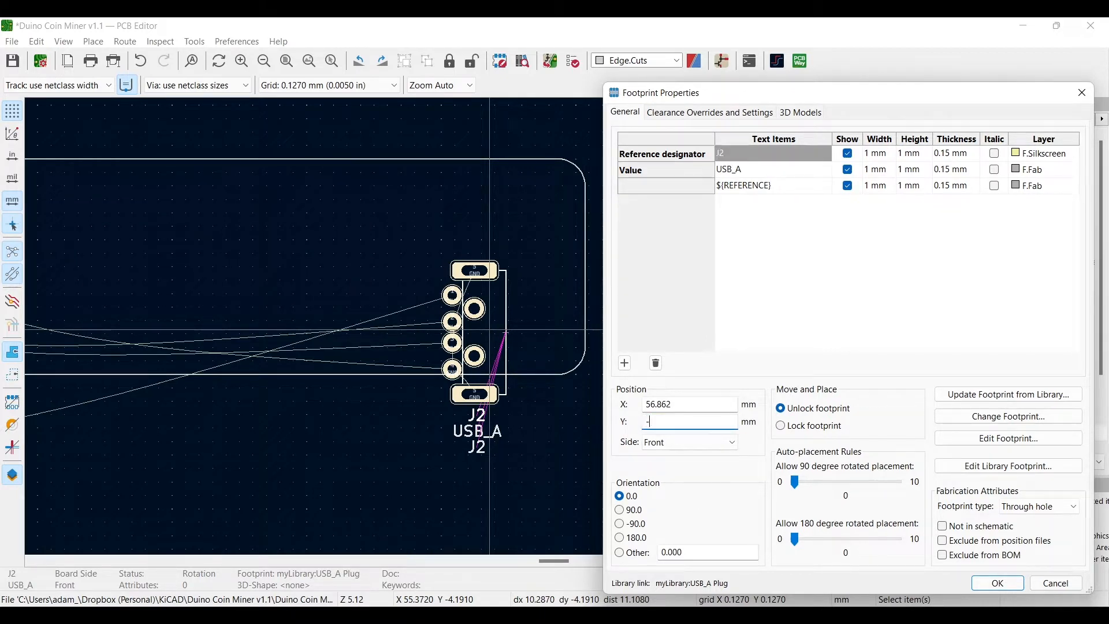
key(Return)
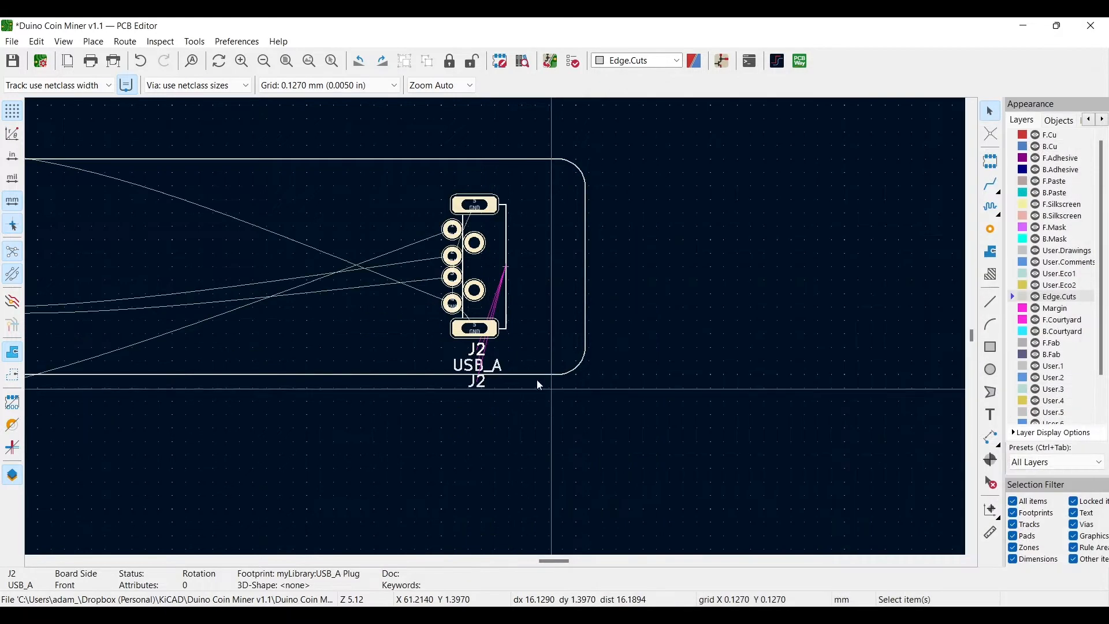
scroll(481, 324, up, 5)
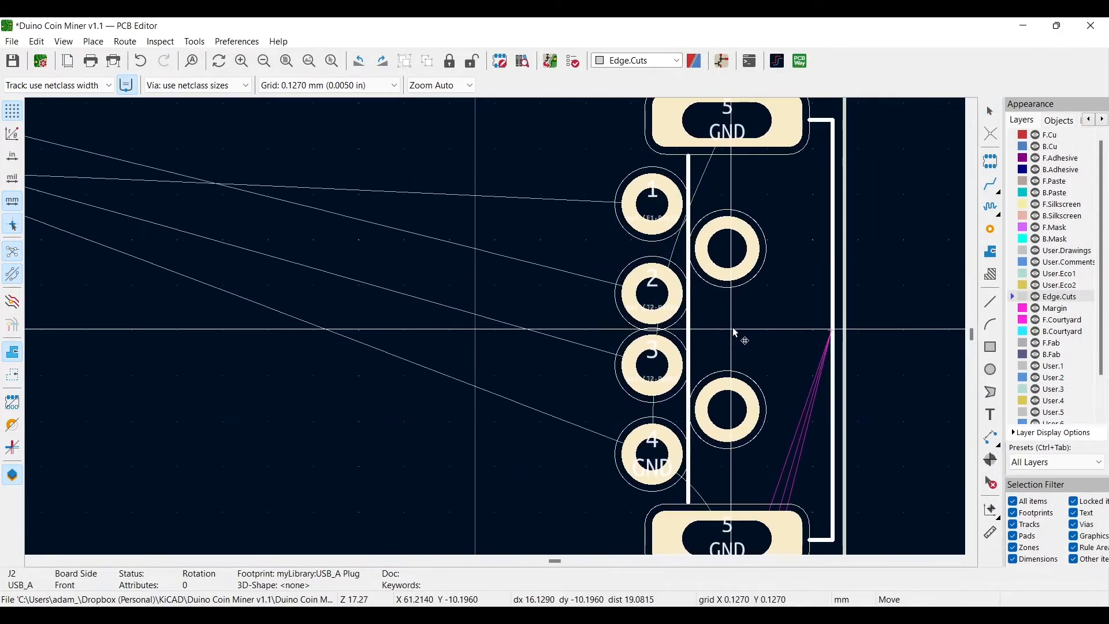
click(736, 330)
scroll(840, 329, down, 2)
Inspect the outline and the USB_A connector in the 3D Viewer, close the viewer and save the board.
click(63, 42)
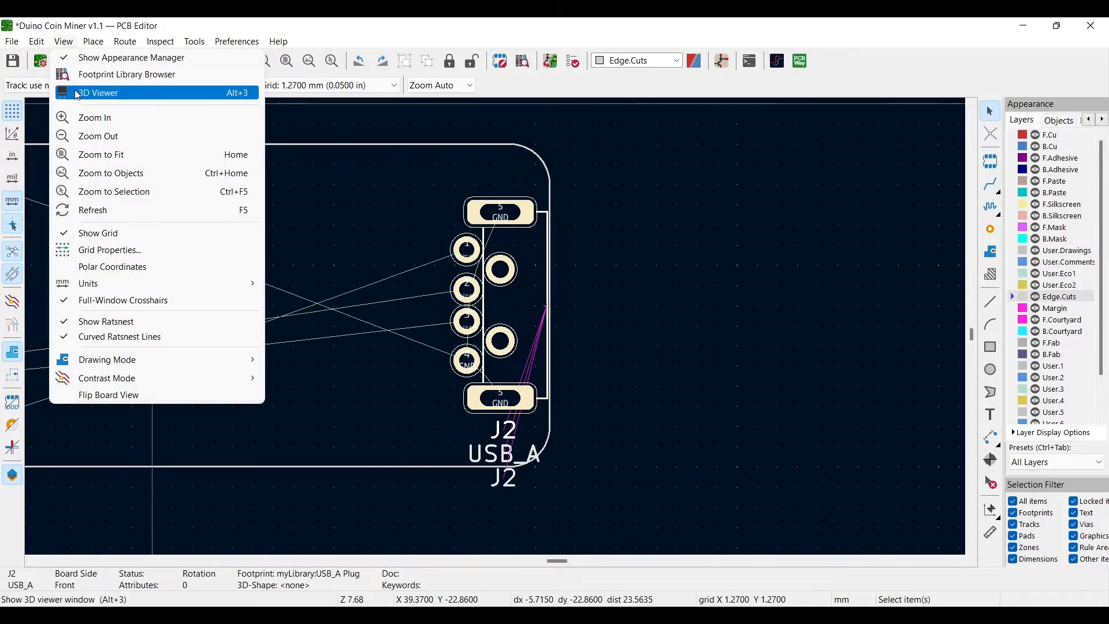
click(99, 91)
drag(609, 341, 512, 388)
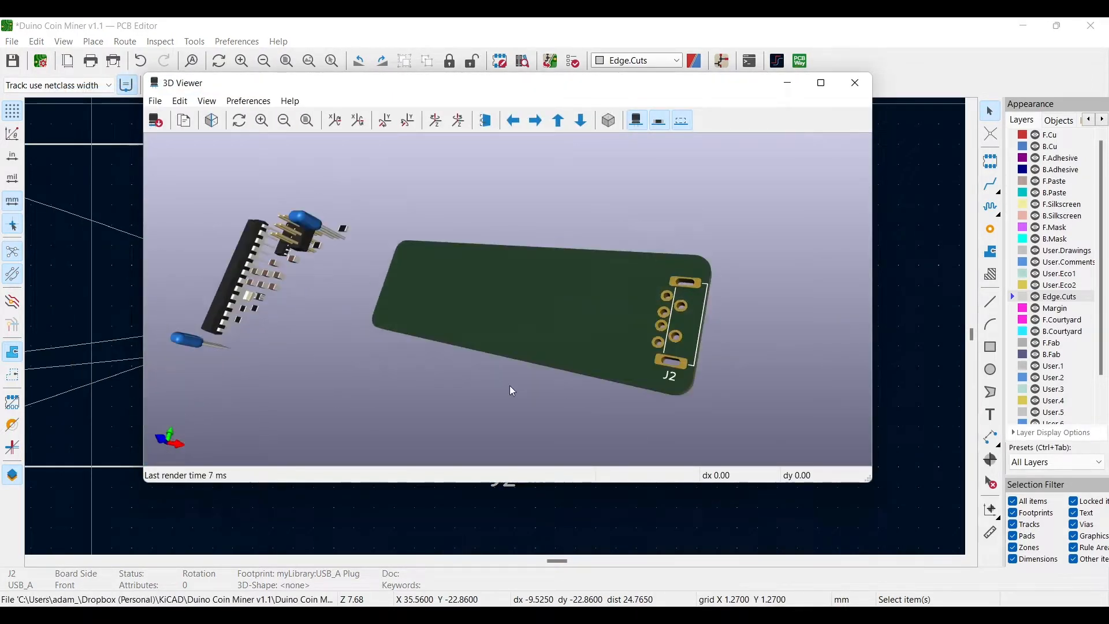
drag(601, 322, 667, 306)
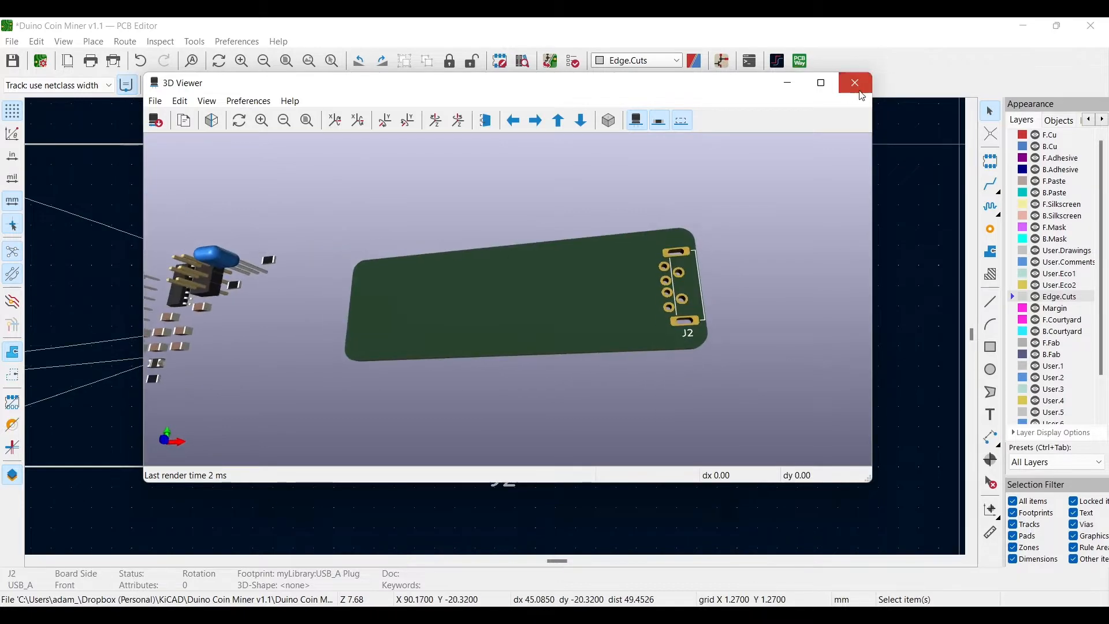
click(855, 83)
click(13, 63)
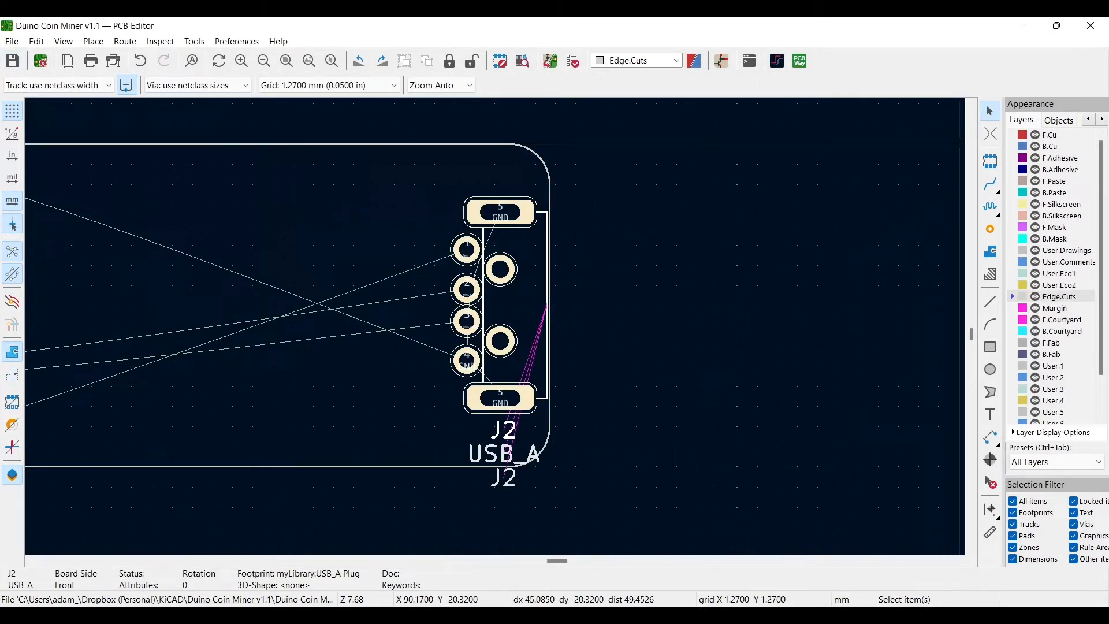
Move the ATmega328-P U2 into the board outline at about X 27.94, Y -10.16 mm, with its orientation at -90°.
scroll(864, 297, down, 5)
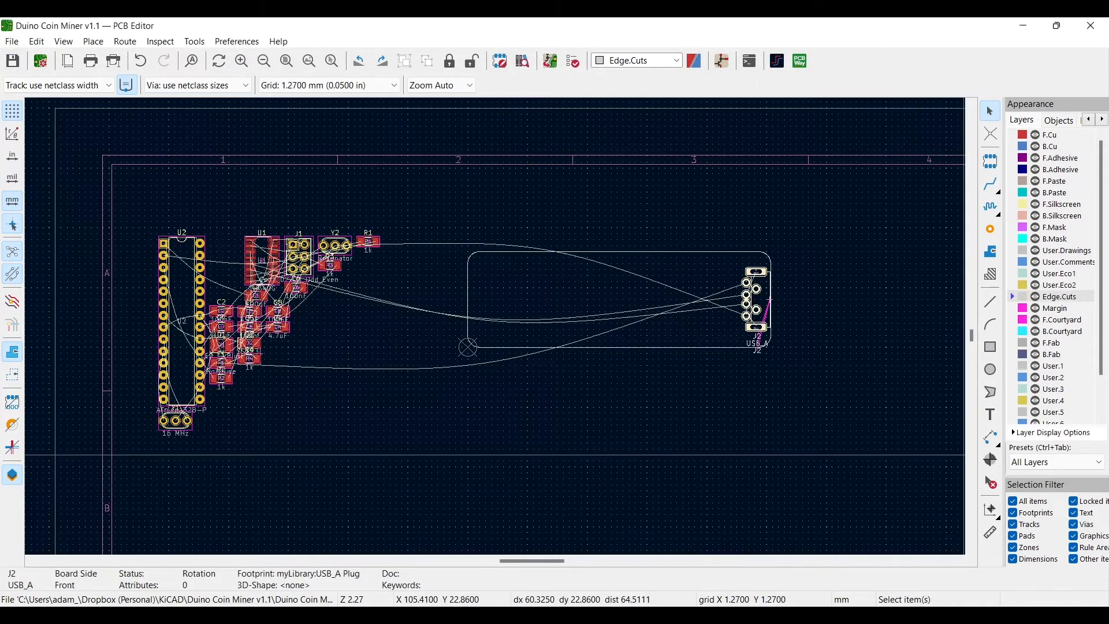
click(171, 303)
key(m)
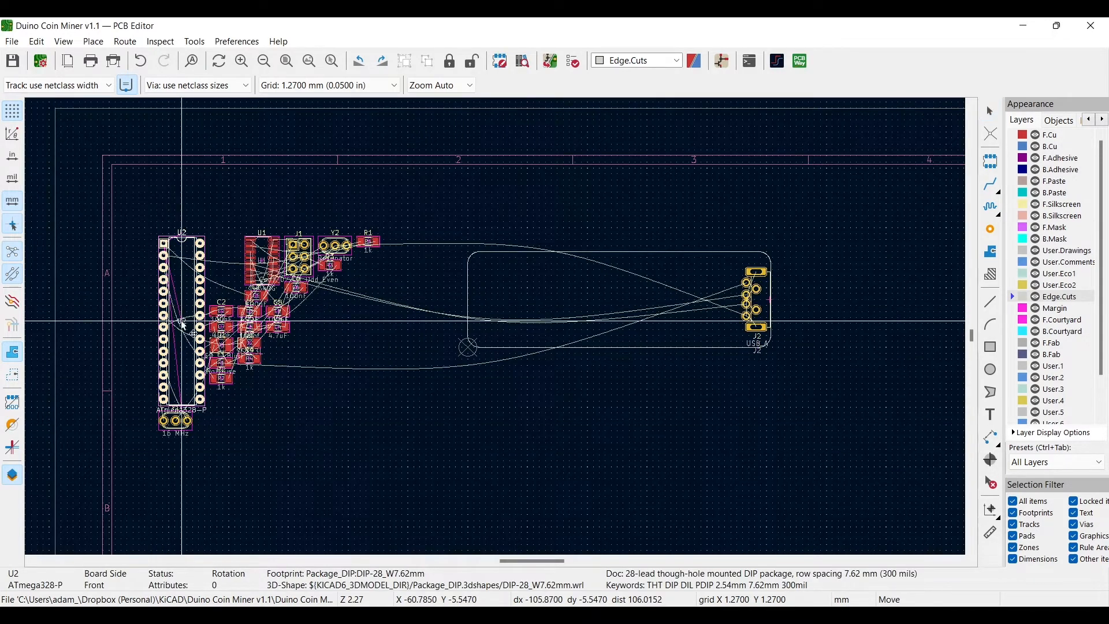
key(r)
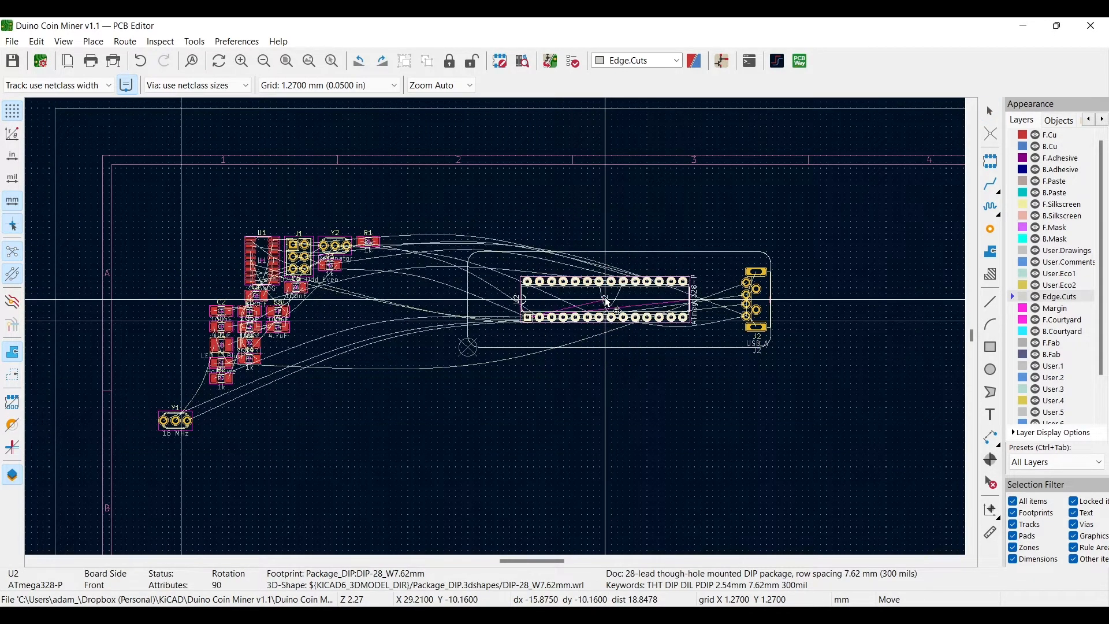
scroll(607, 301, up, 3)
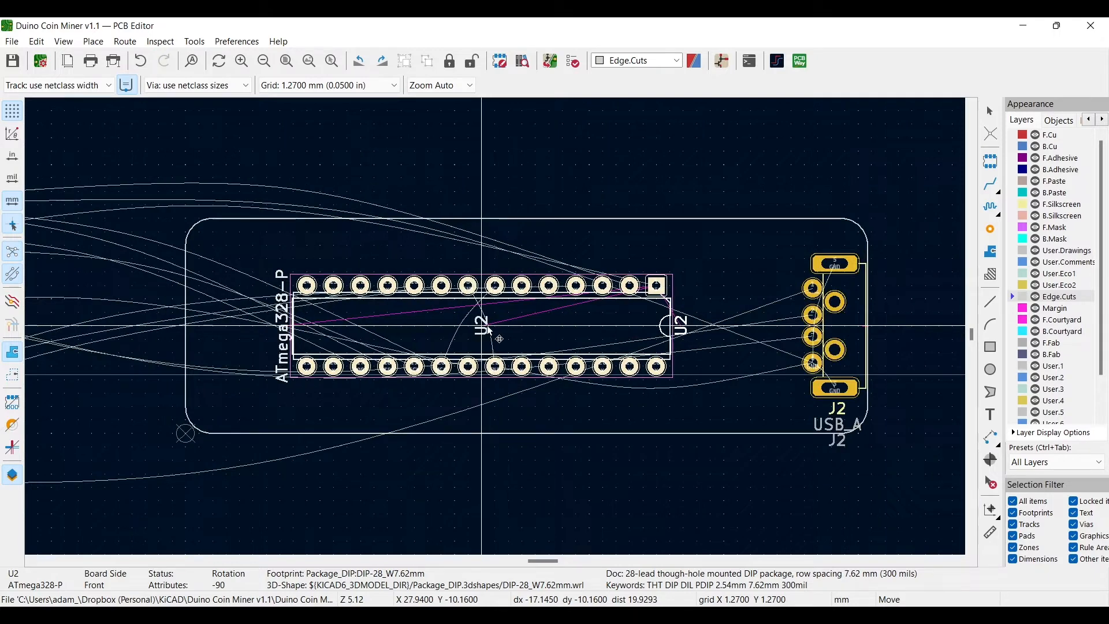
click(488, 330)
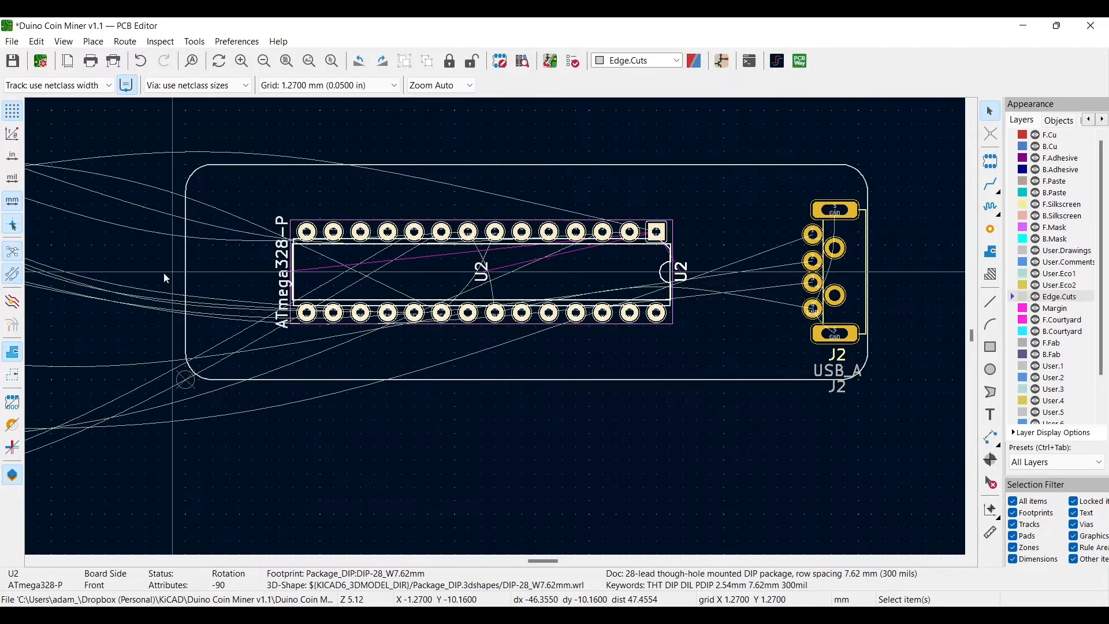
Place pin header J1 at the board's left end beside U2 and the 16 MHz resonator Y1 above U2.
scroll(163, 275, down, 1)
click(272, 233)
drag(272, 233, 563, 298)
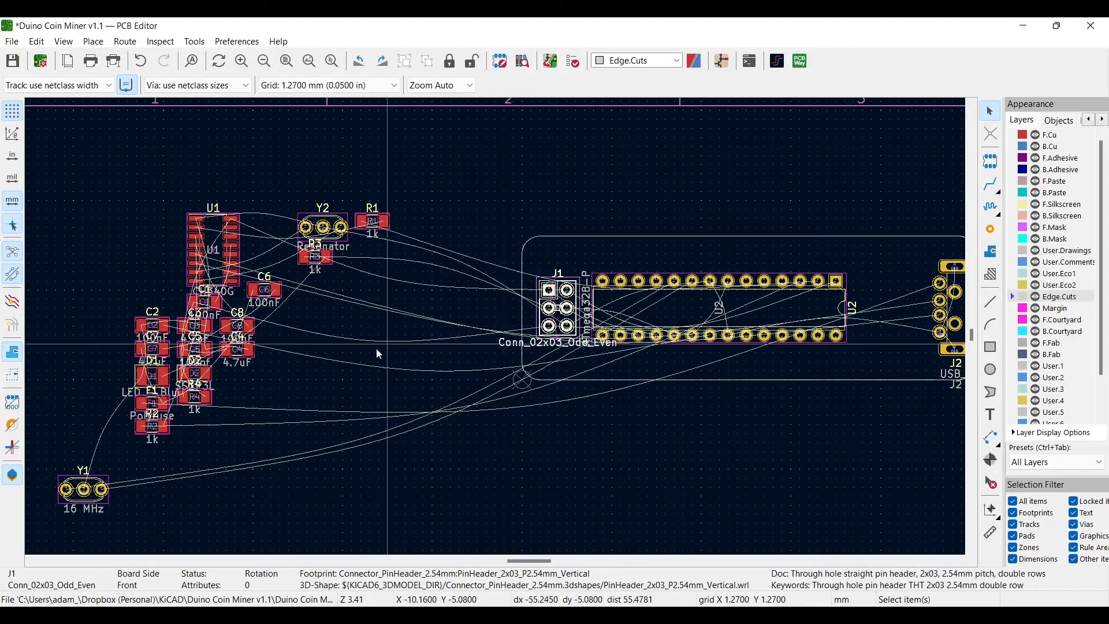
scroll(376, 349, down, 1)
drag(314, 417, 714, 212)
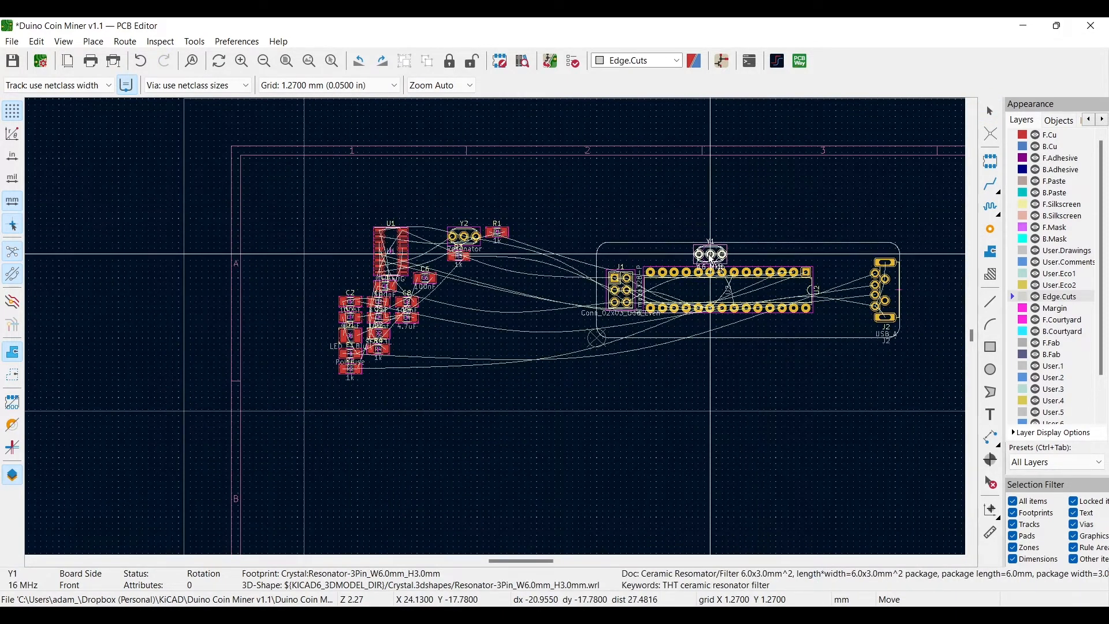
drag(710, 255, 711, 255)
Place the CH340G U1, rotated 180°, between U2 and J2, and shift U2 and J1 slightly toward the board's left edge.
drag(404, 239, 508, 470)
scroll(861, 283, up, 5)
key(r)
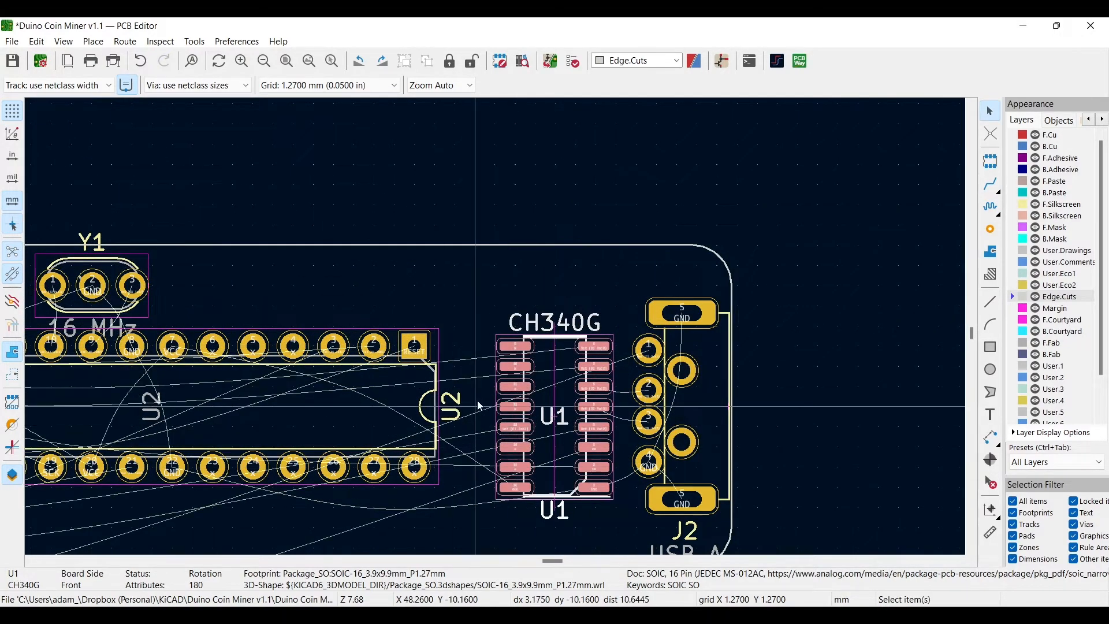
scroll(512, 470, down, 5)
scroll(682, 352, up, 5)
click(495, 325)
scroll(495, 325, down, 3)
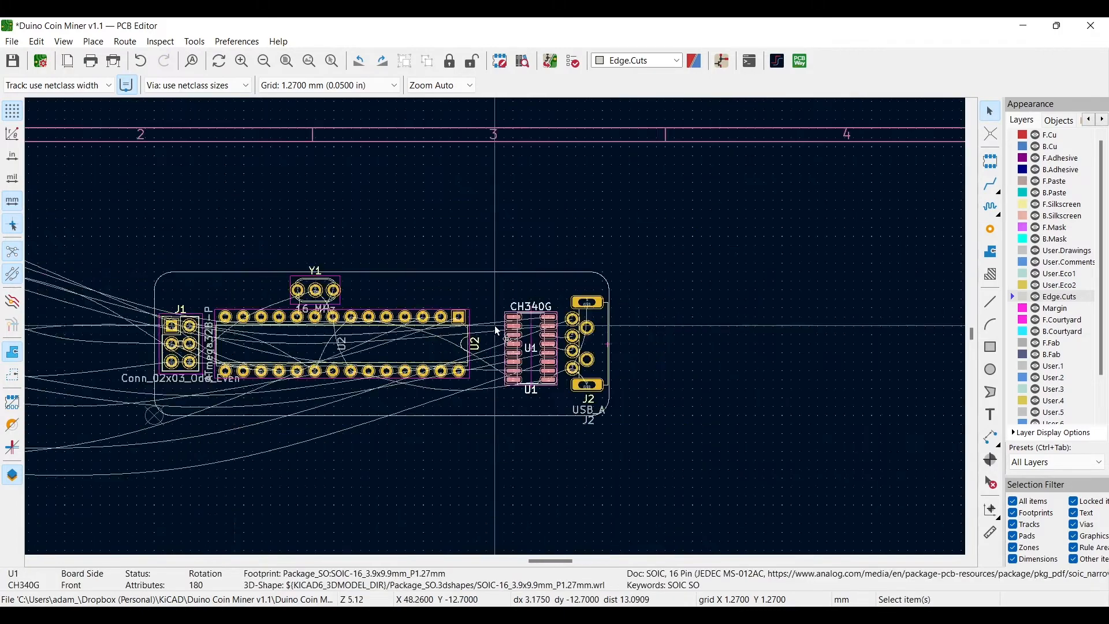
Place resonator Y2 on the board directly above U1, near the upper edge.
ctrl+scroll(494, 325, left, 3)
scroll(495, 325, down, 2)
scroll(469, 417, up, 3)
ctrl+scroll(472, 424, left, 3)
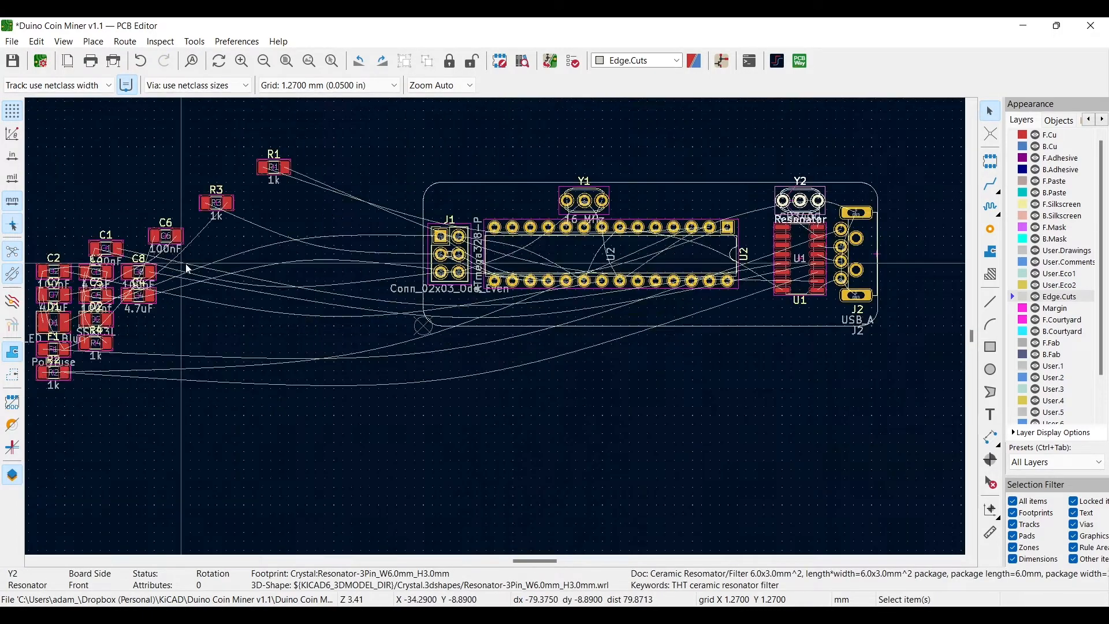
Place the blue LED D1 and the 1k resistor R3, rotated 180°, side by side below the left half of U2.
key(m)
scroll(500, 291, up, 3)
click(500, 292)
scroll(500, 292, down, 3)
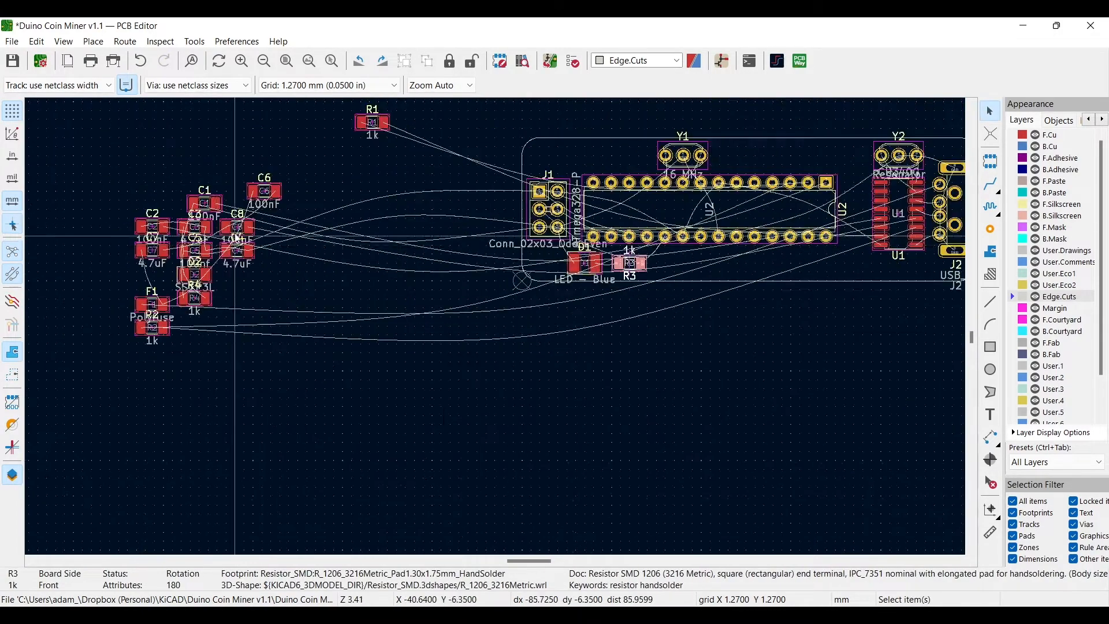
Place capacitors C2 (100nF) and C3 (4.7uF) in the row beside R3 below U2, with C3 next to R3.
key(m)
click(675, 263)
key(m)
scroll(701, 264, up, 3)
click(518, 324)
key(m)
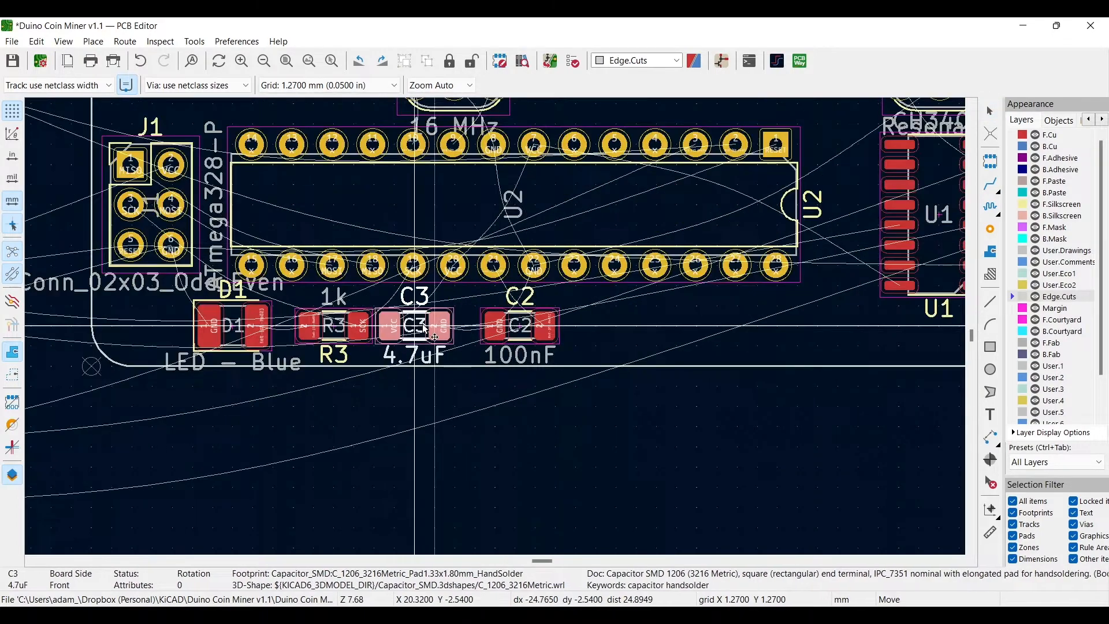
click(436, 324)
Save the board and inspect the component placement in the 3D Viewer.
scroll(491, 346, down, 3)
key(ctrl+s)
key(alt+3)
drag(521, 327, 579, 388)
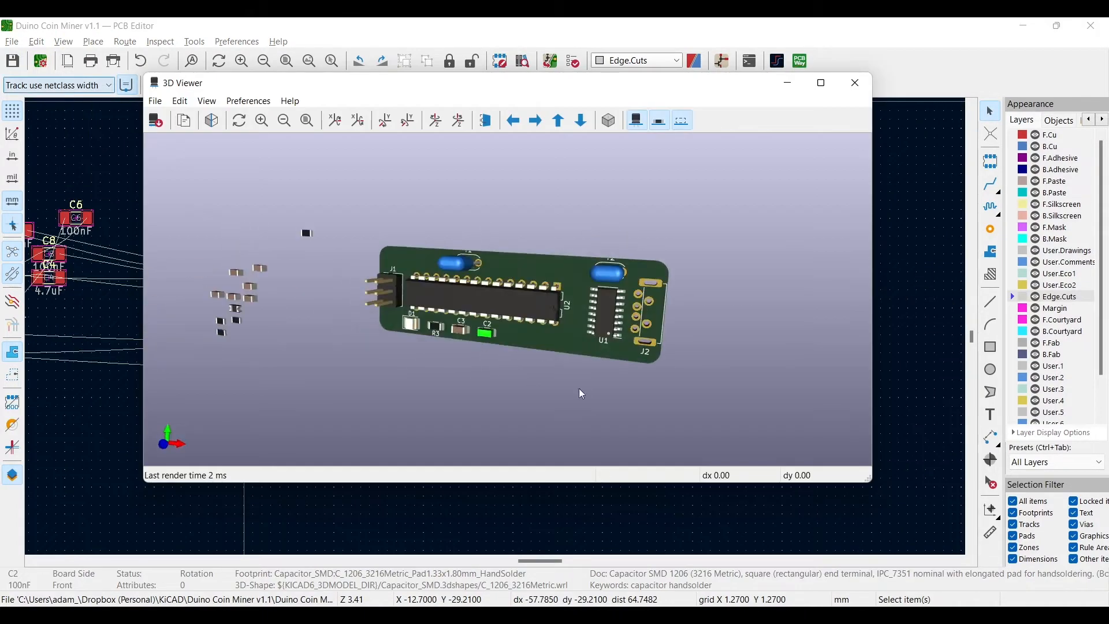
click(855, 82)
Move polyfuse F1 onto the board between U2 and U1, at about X 46.99, Y -13.97 mm.
middle_drag(191, 352, 310, 333)
click(86, 315)
key(m)
scroll(780, 164, up, 3)
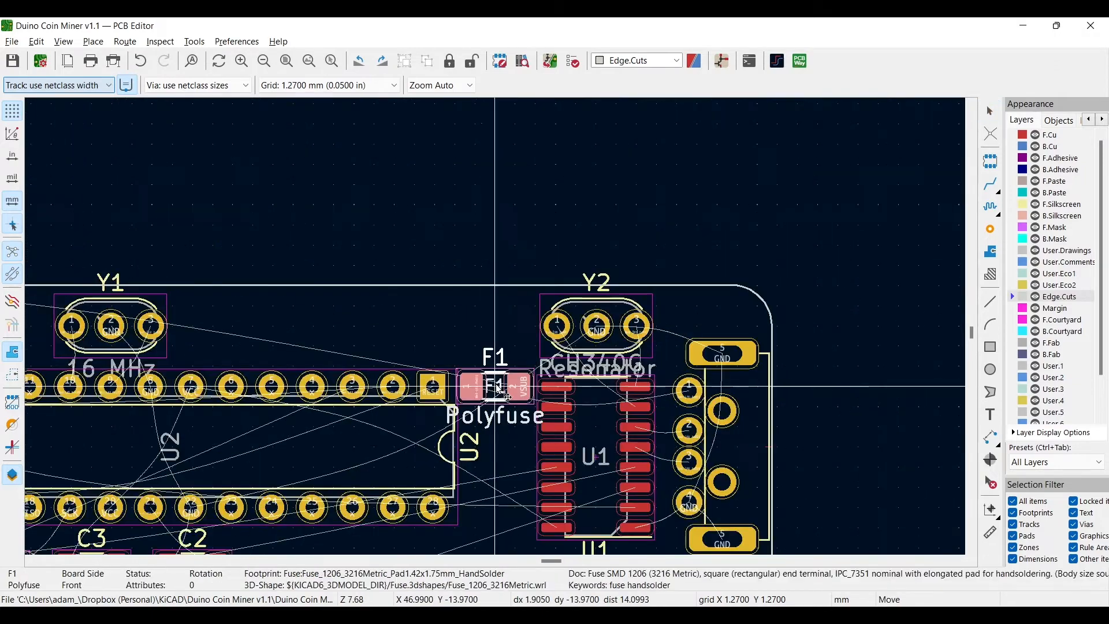
click(495, 384)
Switch to the 0.5080 mm grid and nudge header J1 and U2 closer to the board's left edge.
middle_drag(87, 393, 485, 350)
click(372, 384)
key(m)
scroll(234, 419, up, 3)
key(n)
key(n)
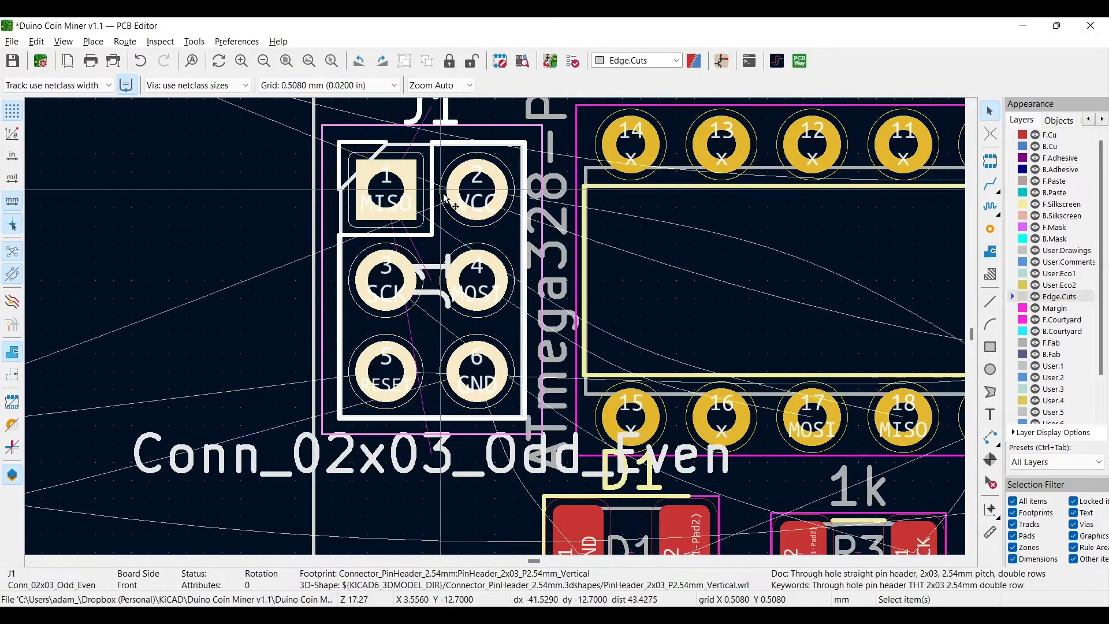
scroll(617, 234, down, 3)
click(736, 333)
scroll(735, 332, down, 2)
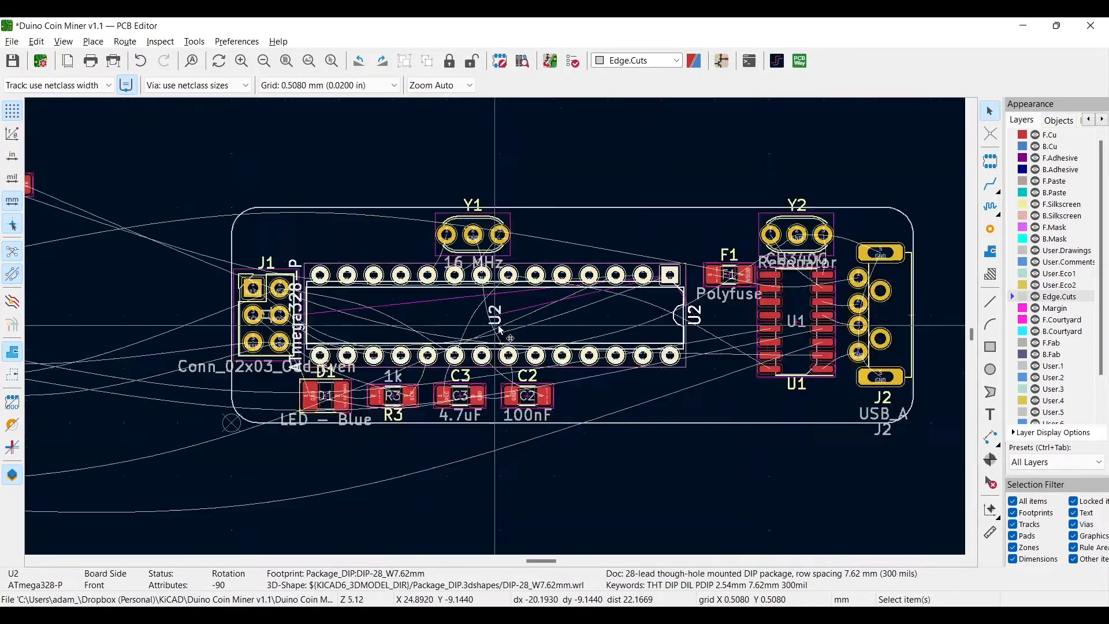
Move polyfuse F1 up to X 46.736, Y -15.748 mm.
scroll(663, 407, up, 4)
key(m)
click(663, 408)
scroll(785, 176, down, 5)
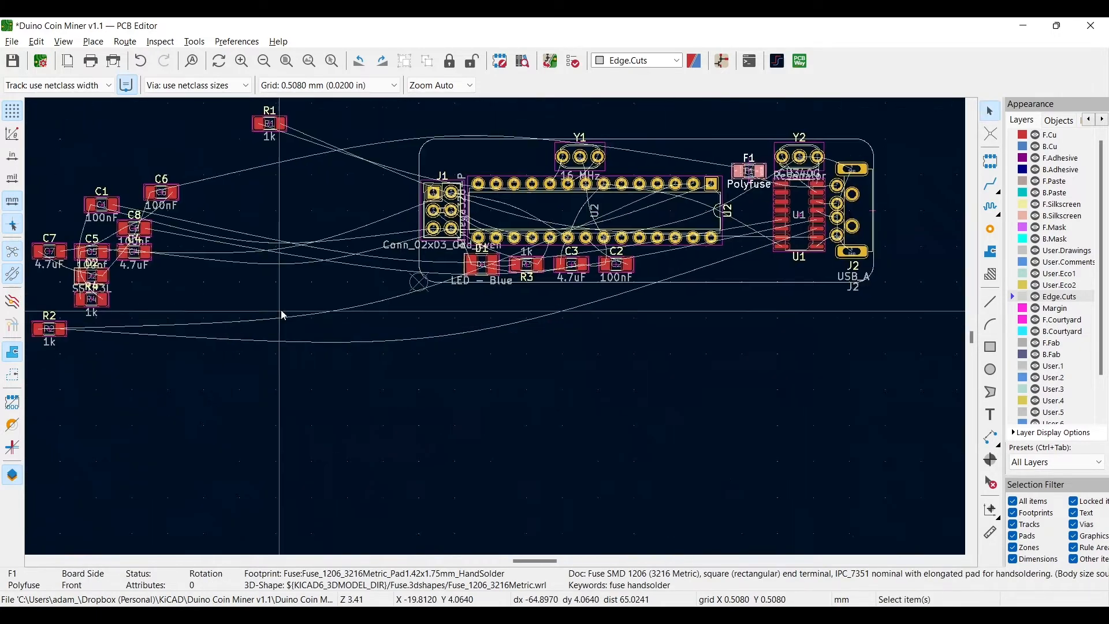
Place the 4.7uF capacitor C7 below F1, between U2 and U1, and check the placement in the 3D Viewer.
key(m)
scroll(495, 355, up, 3)
click(495, 355)
scroll(494, 325, up, 2)
key(alt+3)
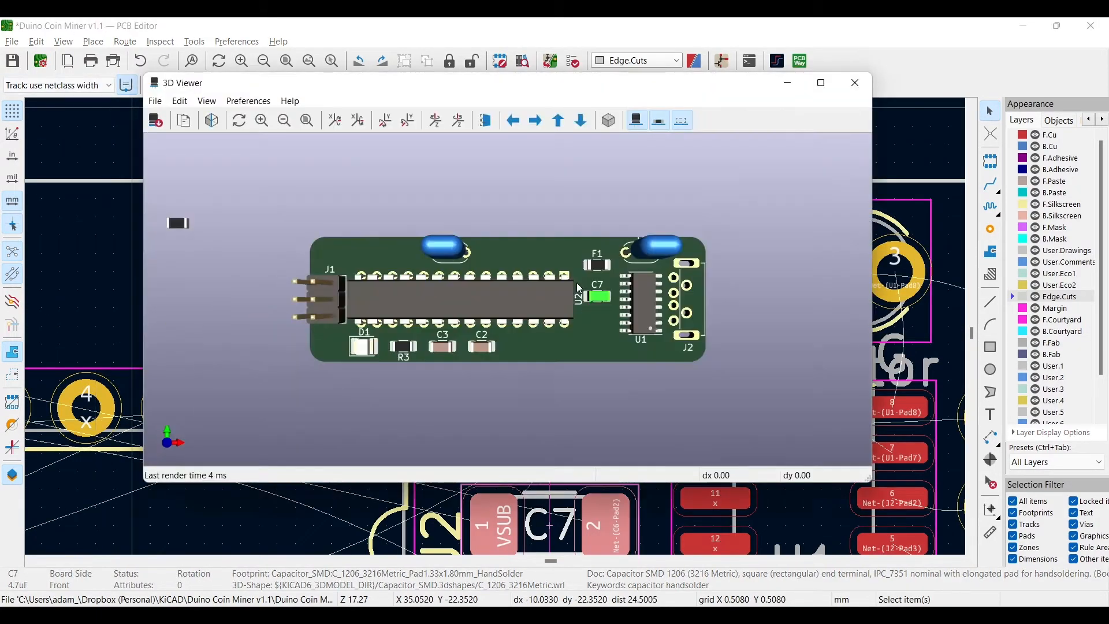
click(859, 88)
Hide F1's value and fabrication reference texts, and set its silkscreen reference to 0.8 mm width and height, centred on the body.
double_click(546, 337)
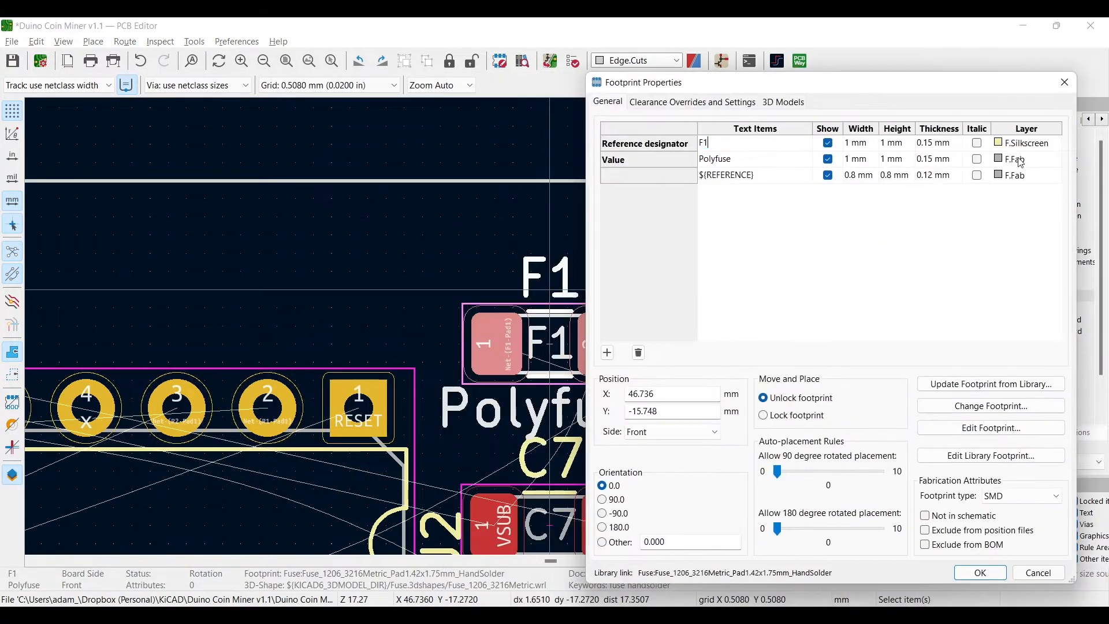
key(Escape)
double_click(519, 269)
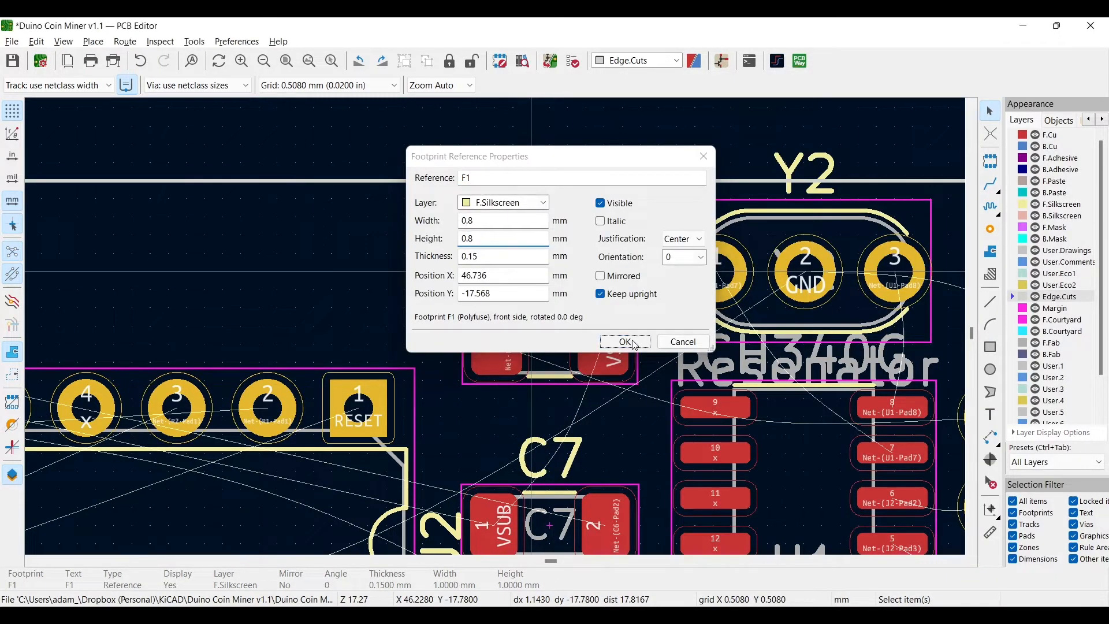
click(633, 343)
Hide C7's value and fabrication reference texts, and resize its silkscreen reference to 0.8 mm, centred on the body.
double_click(532, 508)
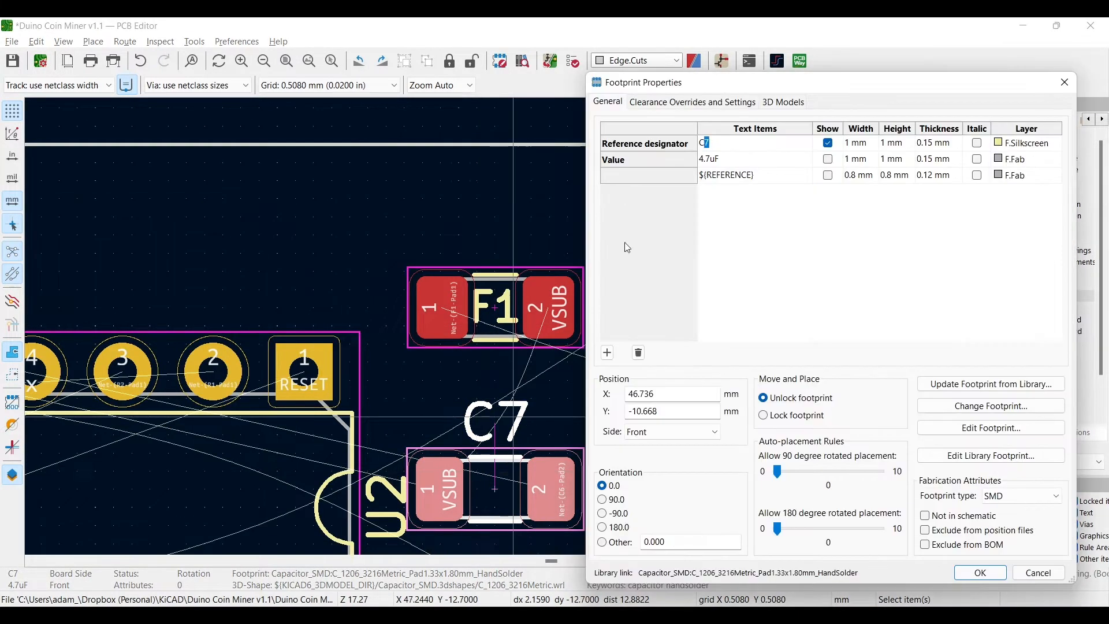
key(Escape)
double_click(496, 421)
key(Tab)
key(Tab)
text(0.8)
key(Tab)
text(0.)
key(Return)
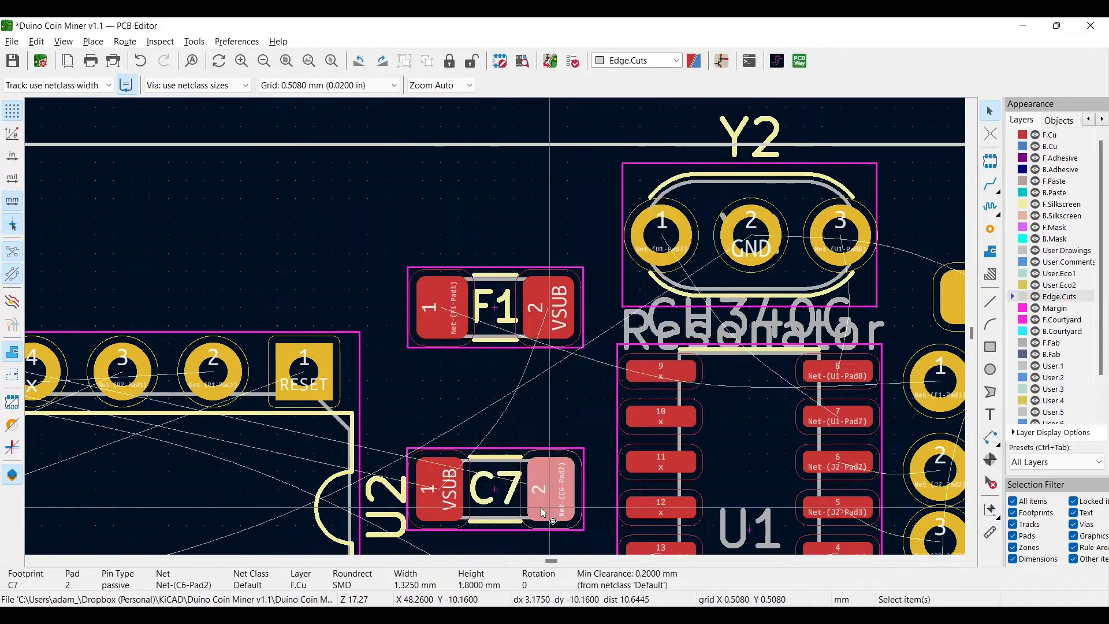
Move C7 up directly beneath F1 and rotate F1 by 180°.
drag(513, 488, 513, 416)
click(495, 314)
key(r)
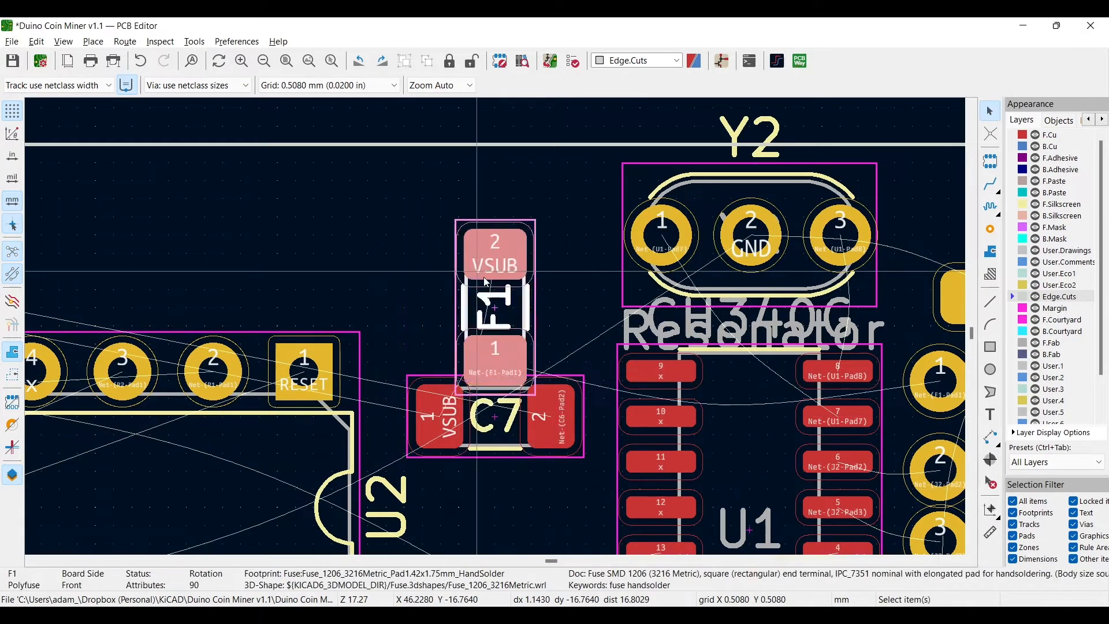
key(r)
click(495, 418)
Hide the value and fabrication reference texts of U1, J2, Y2 and Y1, keeping only their silkscreen references shown.
scroll(789, 202, down, 3)
double_click(778, 330)
click(819, 175)
click(819, 159)
key(Return)
double_click(767, 208)
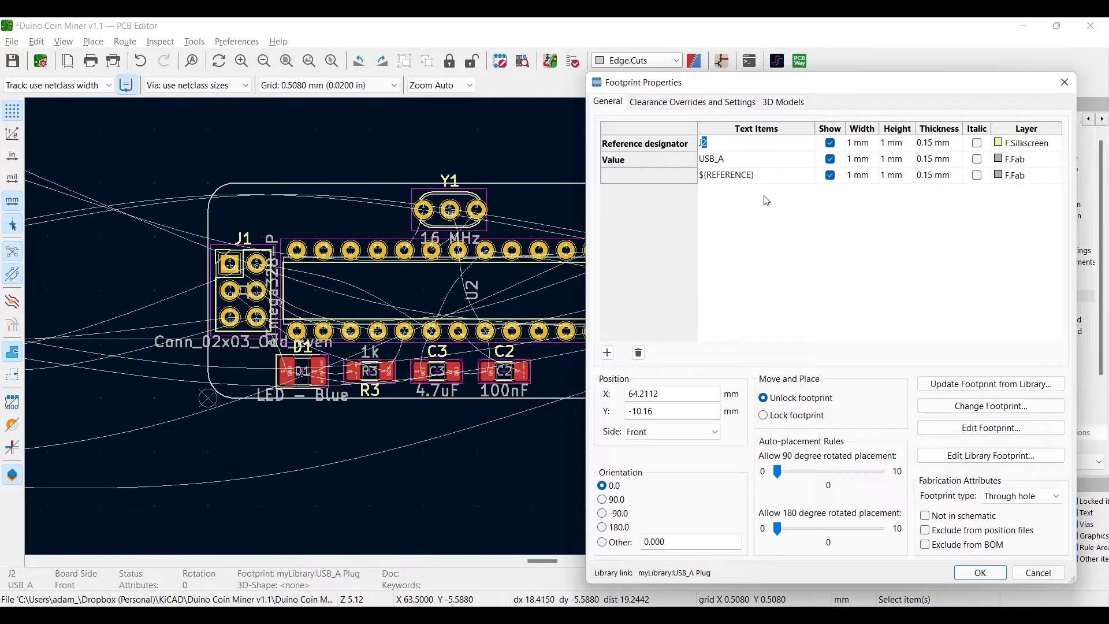
key(Return)
double_click(768, 208)
key(Return)
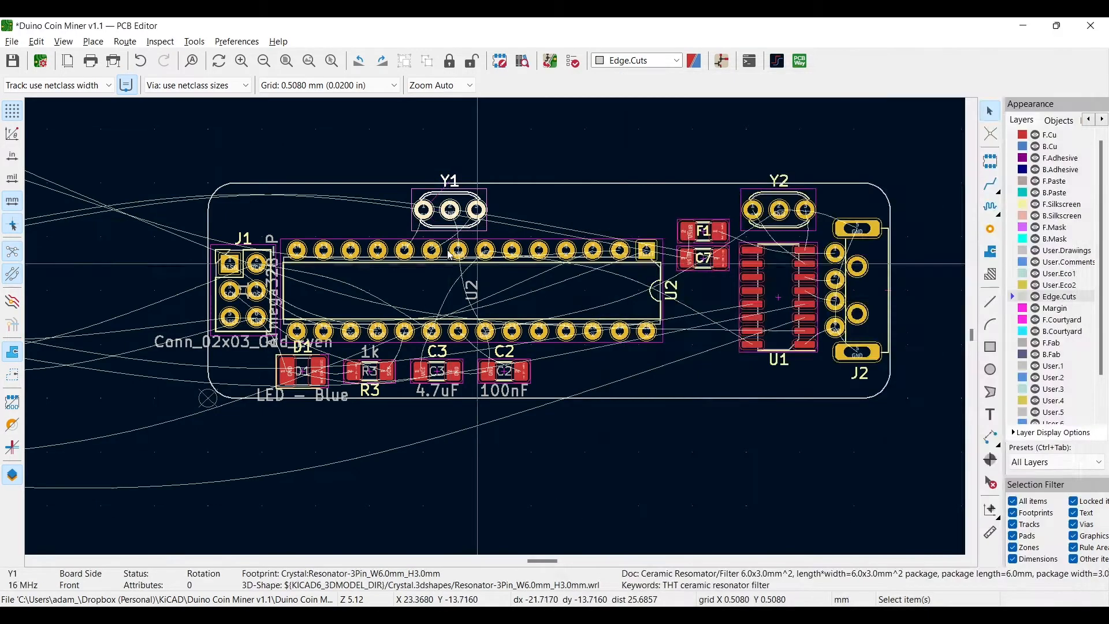
Hide the value and fabrication reference texts of U2 and C2, and set C2's silkscreen reference to 0.8 mm width and height.
double_click(471, 288)
key(Return)
double_click(504, 372)
click(828, 175)
click(828, 159)
double_click(858, 143)
text(0.8)
key(Return)
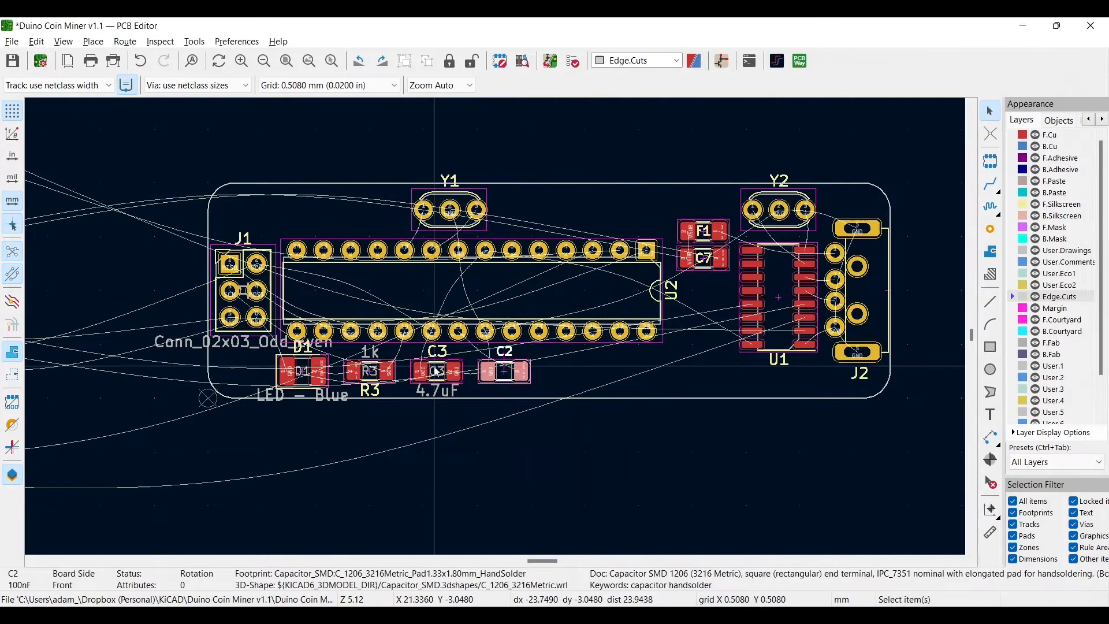
Hide the value and fabrication reference texts of C3 and R3, and set their silkscreen references to 0.8 mm width and height.
double_click(437, 371)
key(Return)
double_click(369, 372)
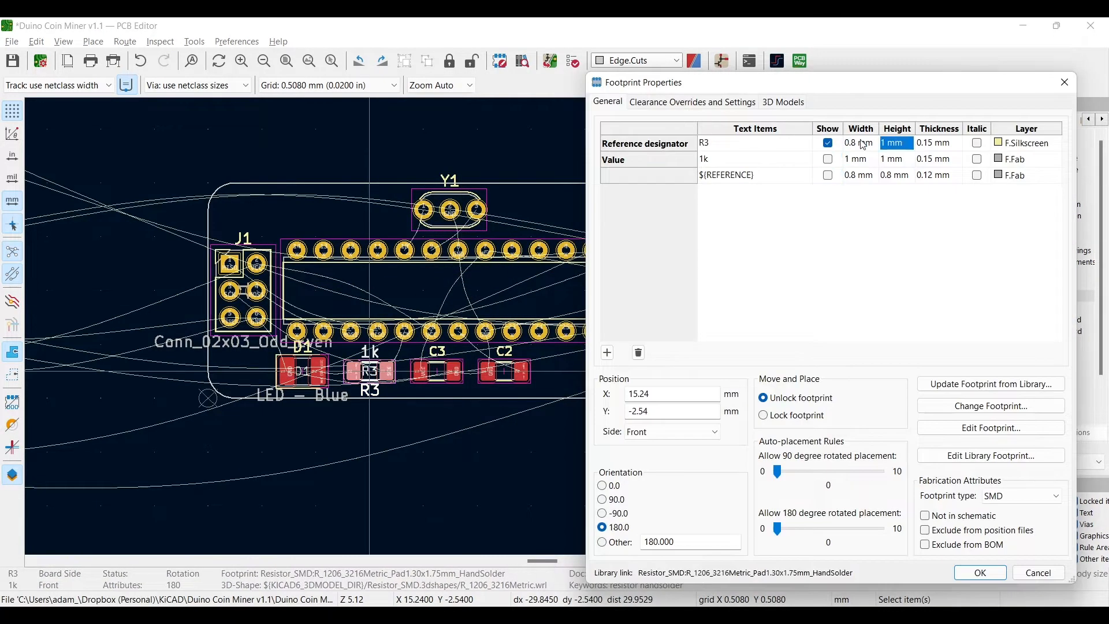
text(0.8)
click(980, 572)
Hide D1's value and fabrication reference texts, and centre its 0.8 mm silkscreen reference on the body.
scroll(216, 398, up, 5)
double_click(500, 347)
click(827, 175)
click(827, 158)
click(981, 572)
drag(504, 226, 505, 308)
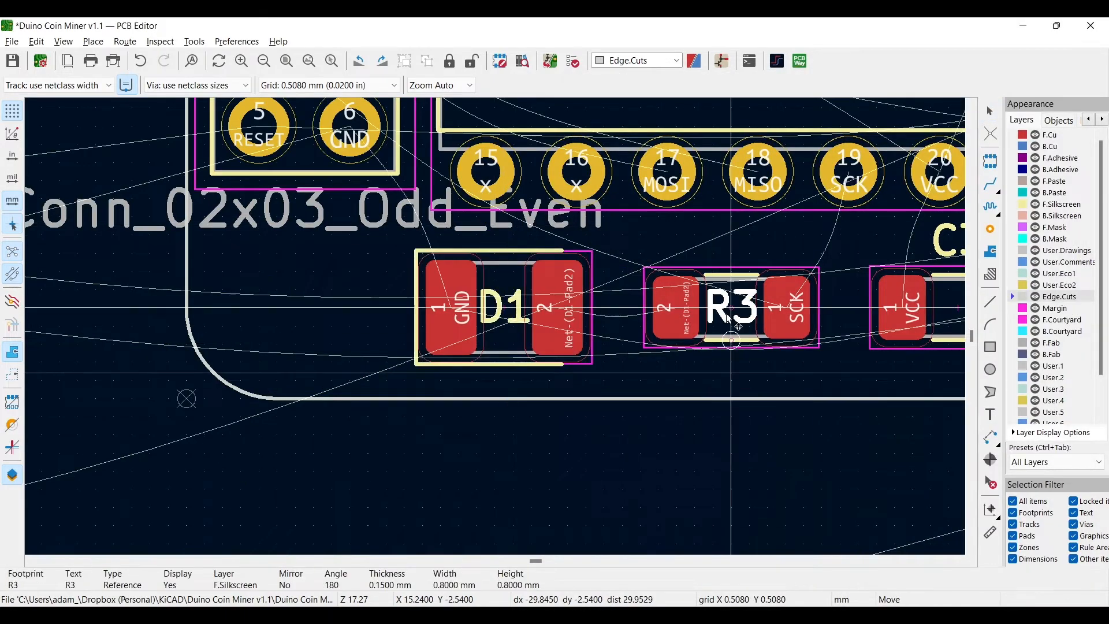
Centre the silkscreen references of R3, C3 and C2 on their component bodies.
middle_drag(729, 317, 332, 309)
drag(563, 233, 606, 283)
drag(787, 232, 787, 299)
click(572, 303)
Check the component placement in the 3D viewer and return to the board layout.
scroll(485, 323, down, 8)
click(63, 41)
click(93, 74)
drag(497, 289, 469, 292)
click(855, 83)
Place C6 directly beneath C7, hide its value and fabrication reference texts, and centre its 0.8 mm silkscreen reference on the body.
drag(198, 301, 608, 283)
scroll(624, 280, up, 6)
double_click(531, 301)
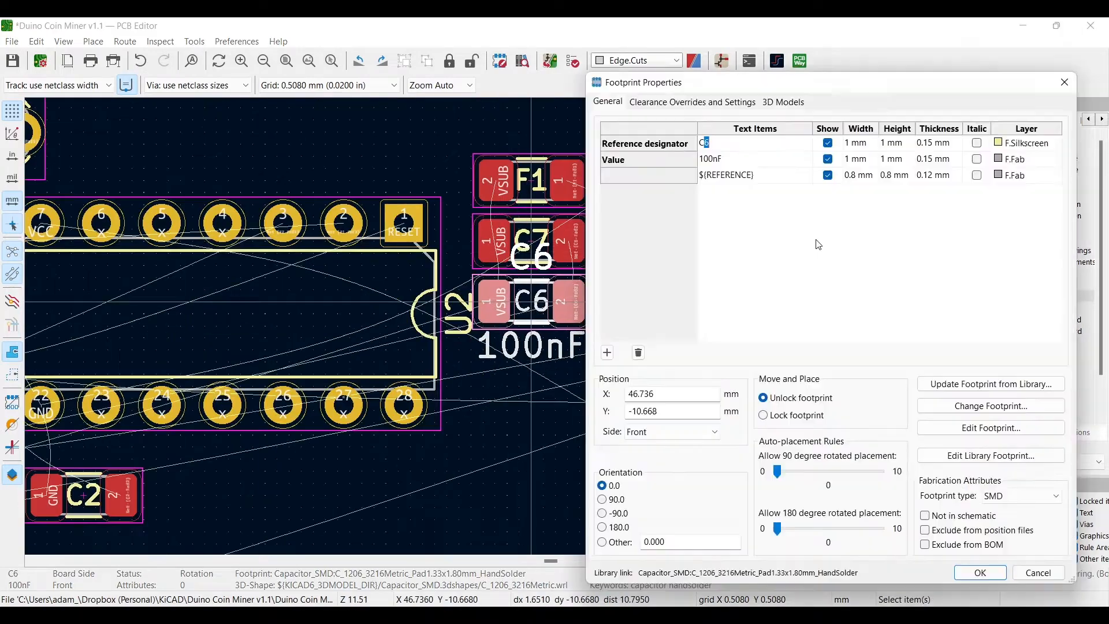
click(980, 572)
Place D2 directly beneath C6, hide its value and fabrication reference texts, and centre its silkscreen reference on the body.
scroll(141, 362, down, 6)
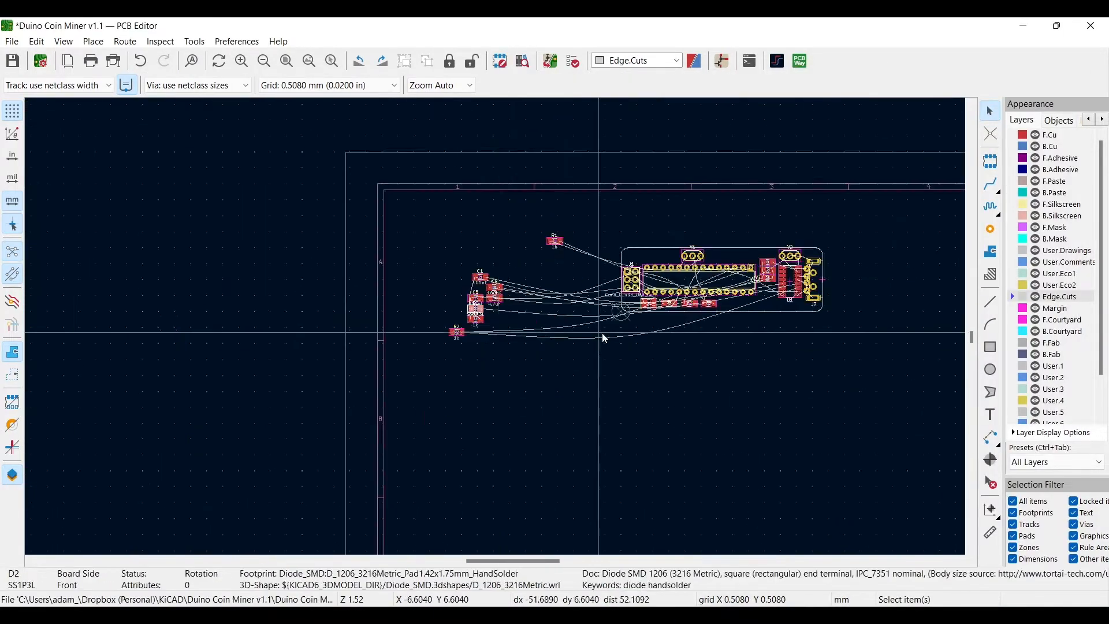
scroll(601, 333, up, 8)
click(527, 237)
double_click(527, 240)
click(981, 573)
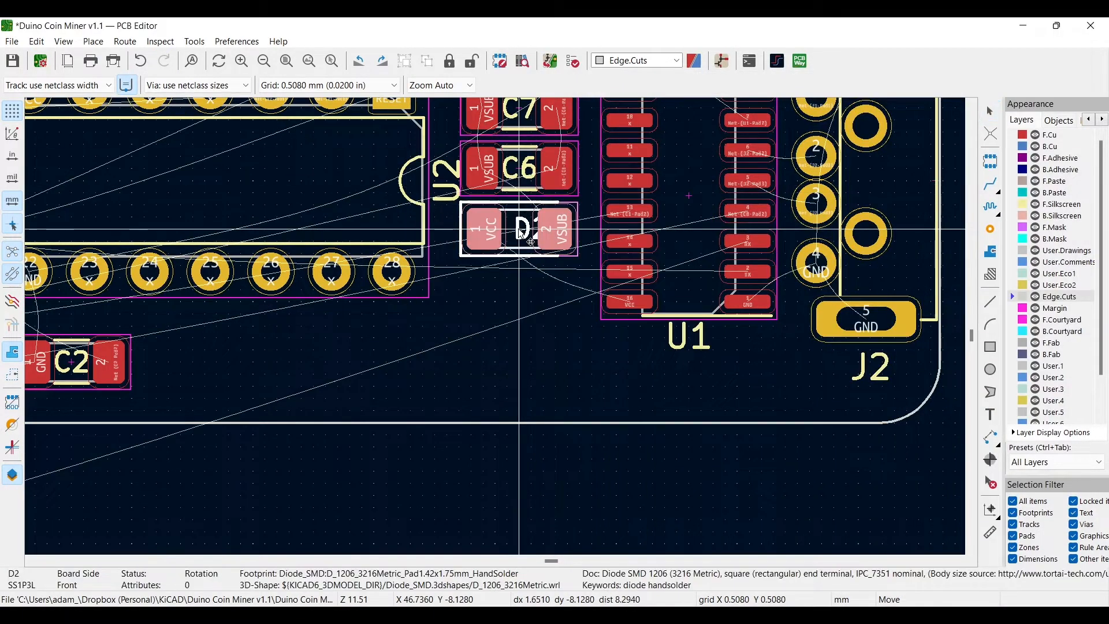
scroll(506, 298, down, 4)
drag(520, 205, 505, 298)
Save the board and move the remaining unplaced components together from the left to around the board outline.
scroll(504, 298, up, 2)
scroll(497, 331, down, 2)
click(497, 330)
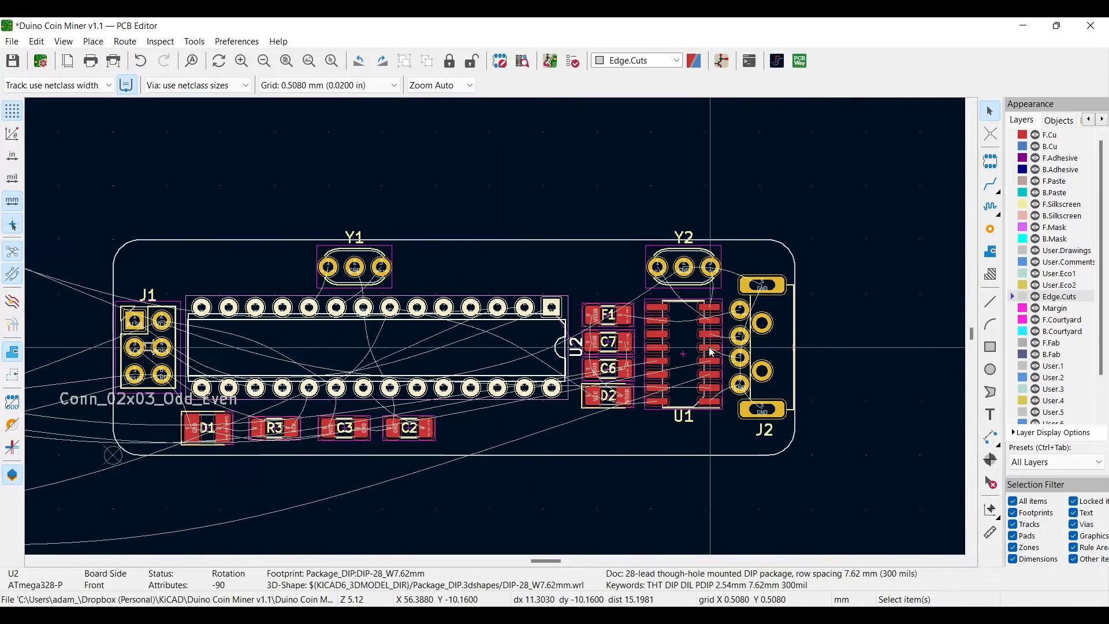
key(ctrl+s)
scroll(665, 375, up, 2)
click(619, 441)
scroll(452, 414, down, 4)
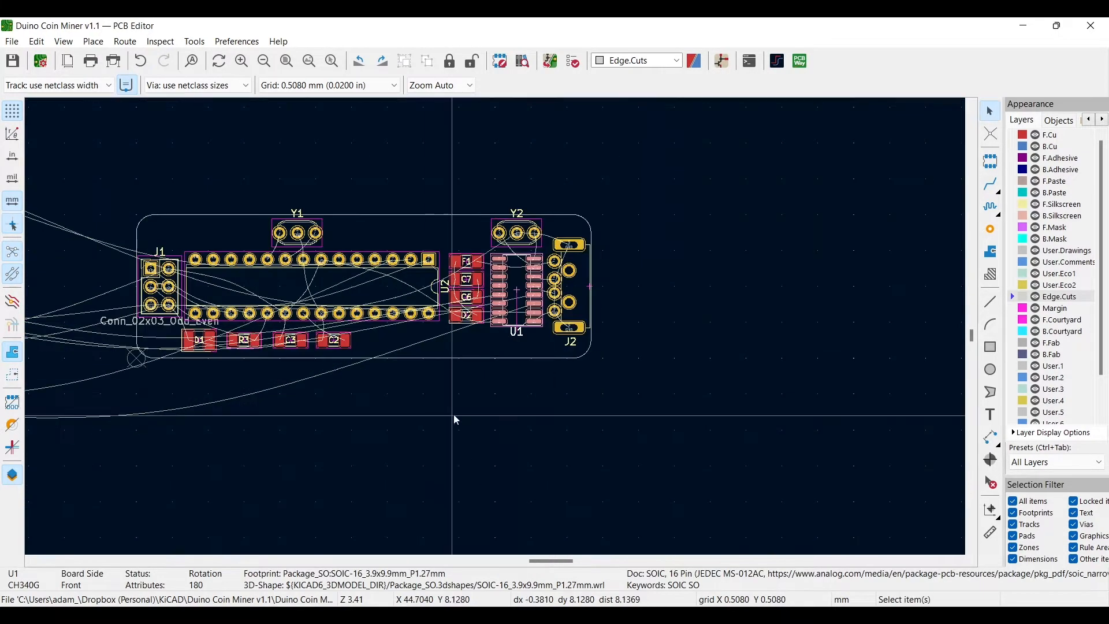
scroll(414, 452, left, 3)
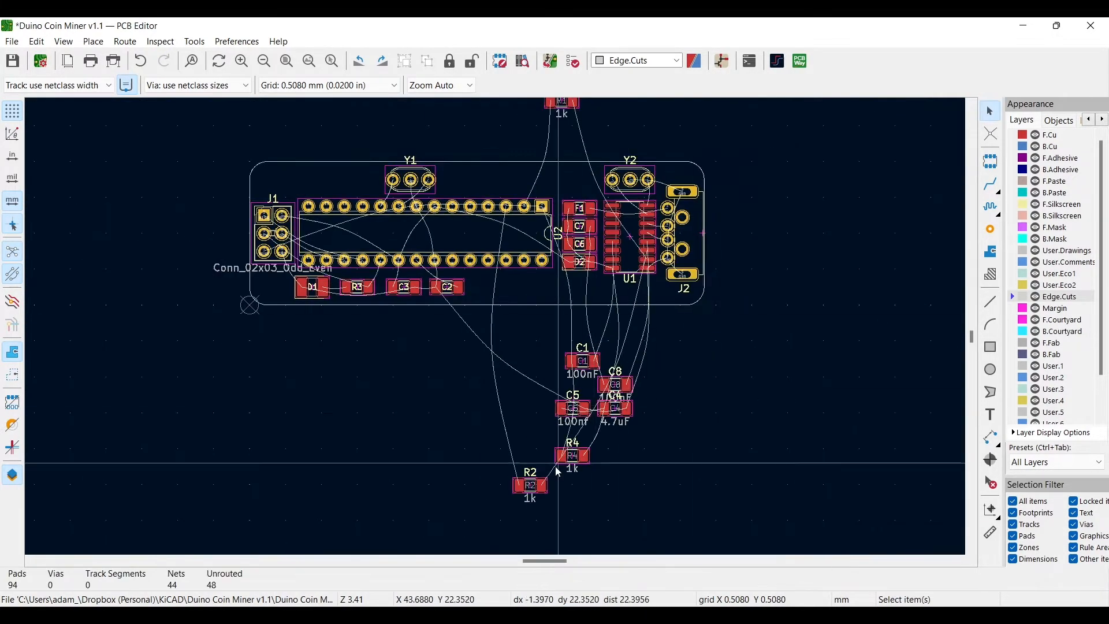
Move C5 below U1 and shift U1's silkscreen reference sideways towards J2 to make room.
click(573, 408)
scroll(573, 395, up, 5)
double_click(495, 329)
key(Escape)
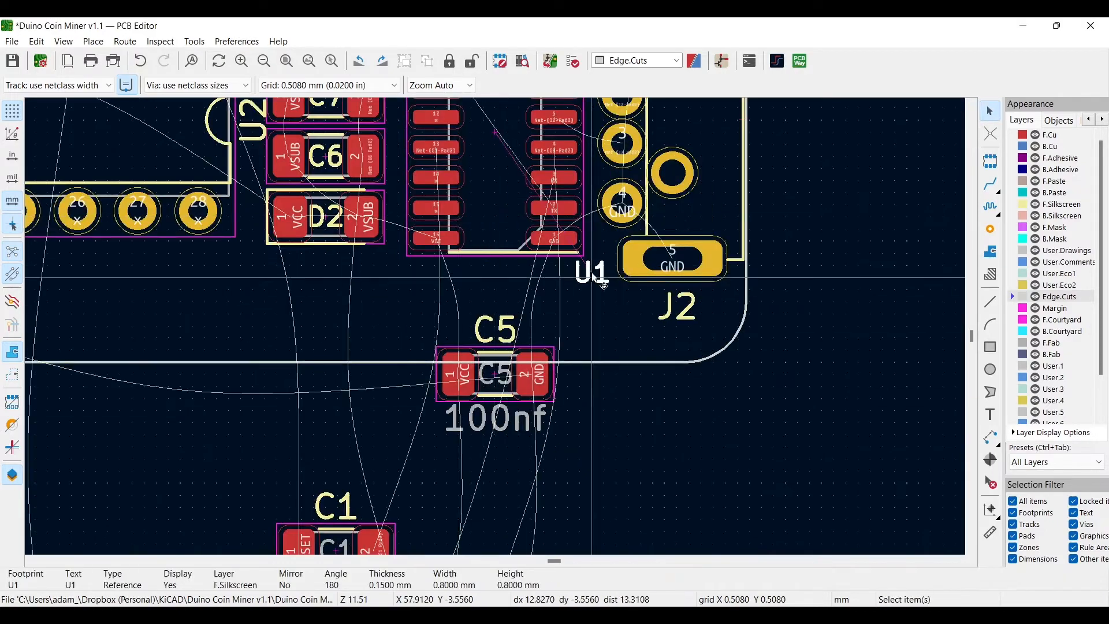
Place C5 directly beneath U1 inside the outline, showing only its silkscreen reference, centred on the body.
double_click(494, 373)
key(Escape)
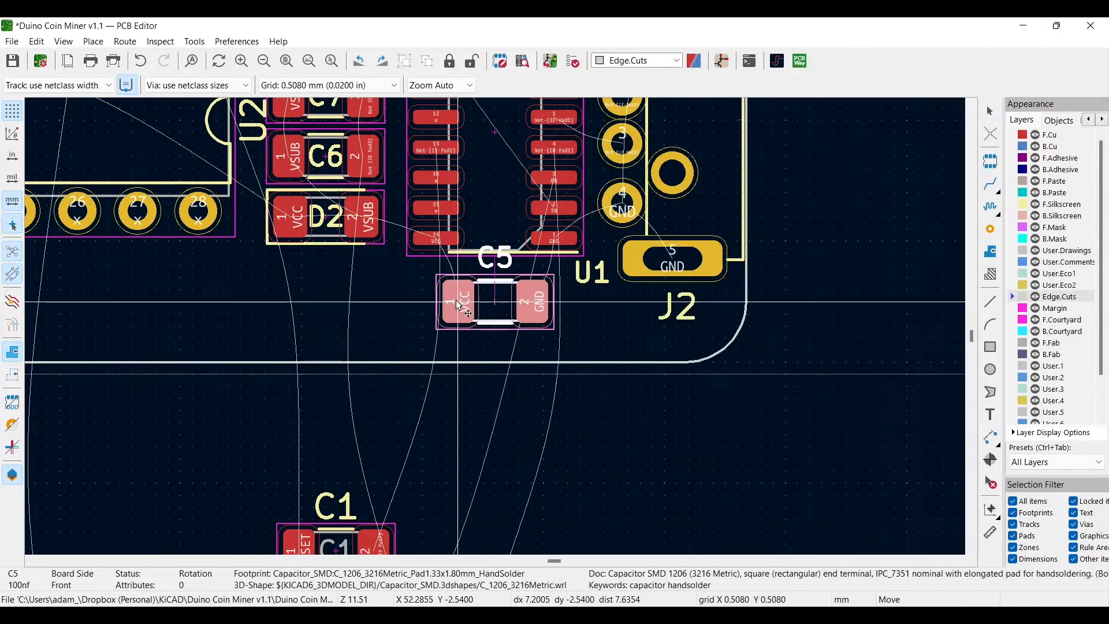
scroll(523, 407, down, 3)
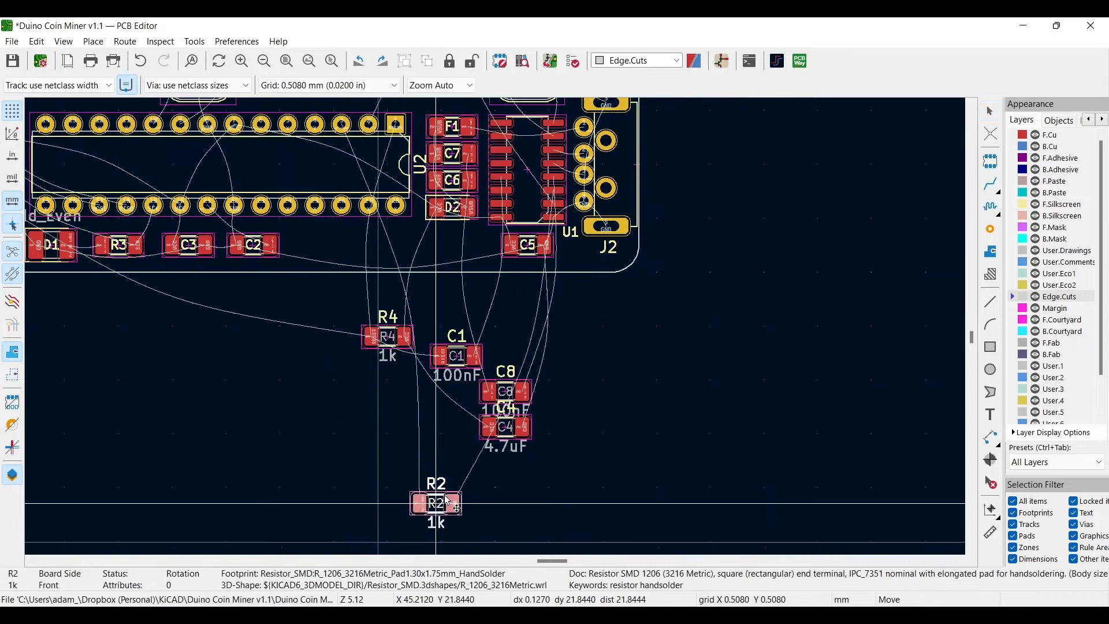
scroll(610, 183, down, 2)
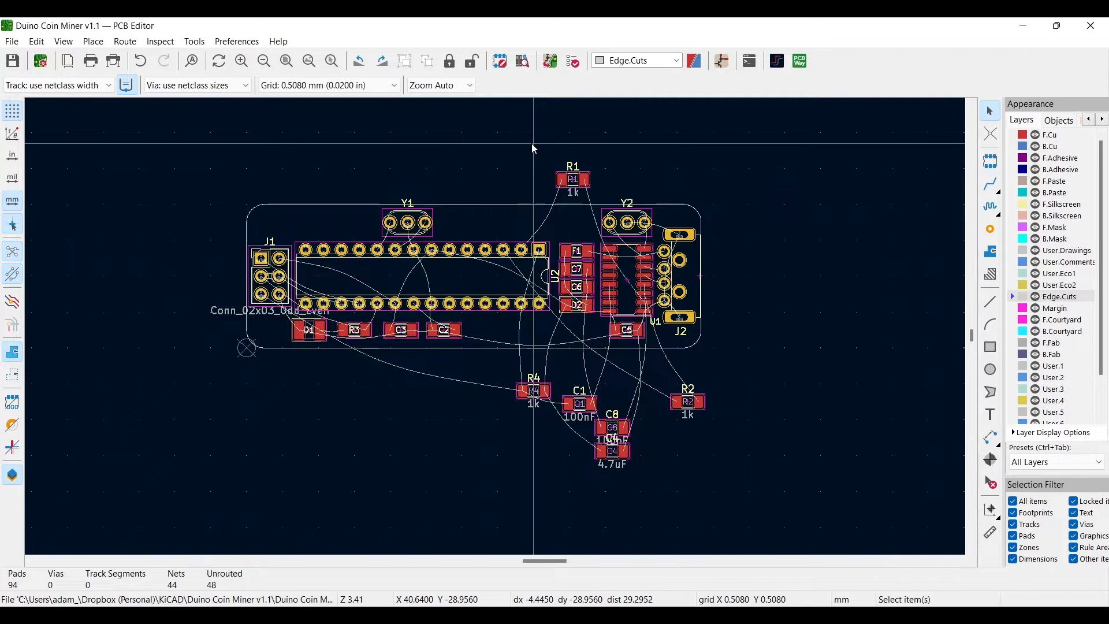
Switch R1, R4 and C1 to the back side of the board.
drag(534, 149, 595, 195)
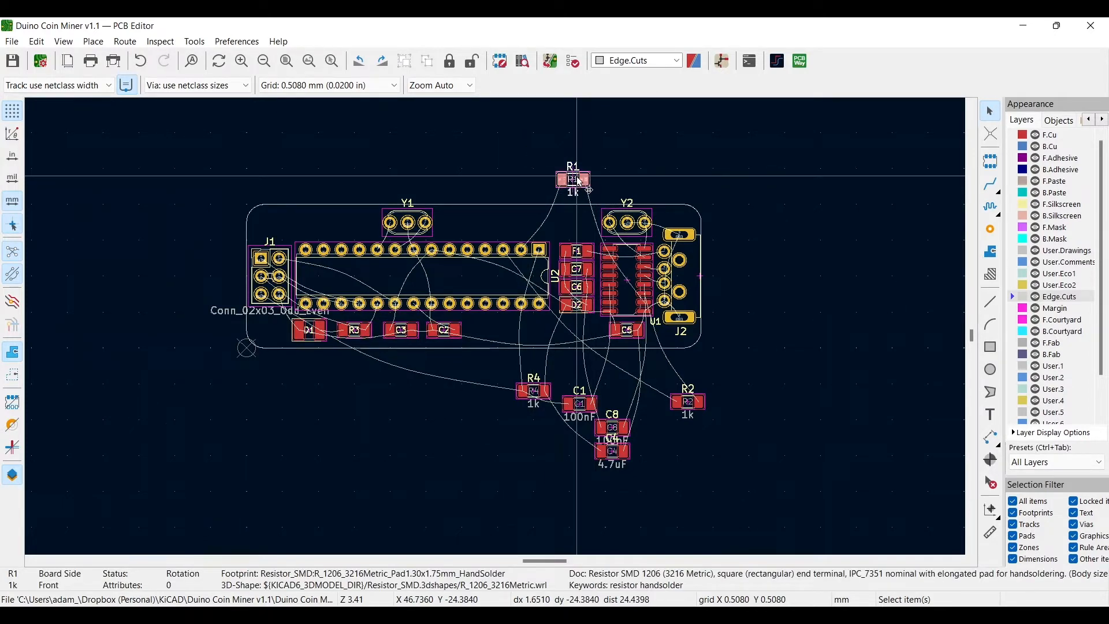
double_click(579, 181)
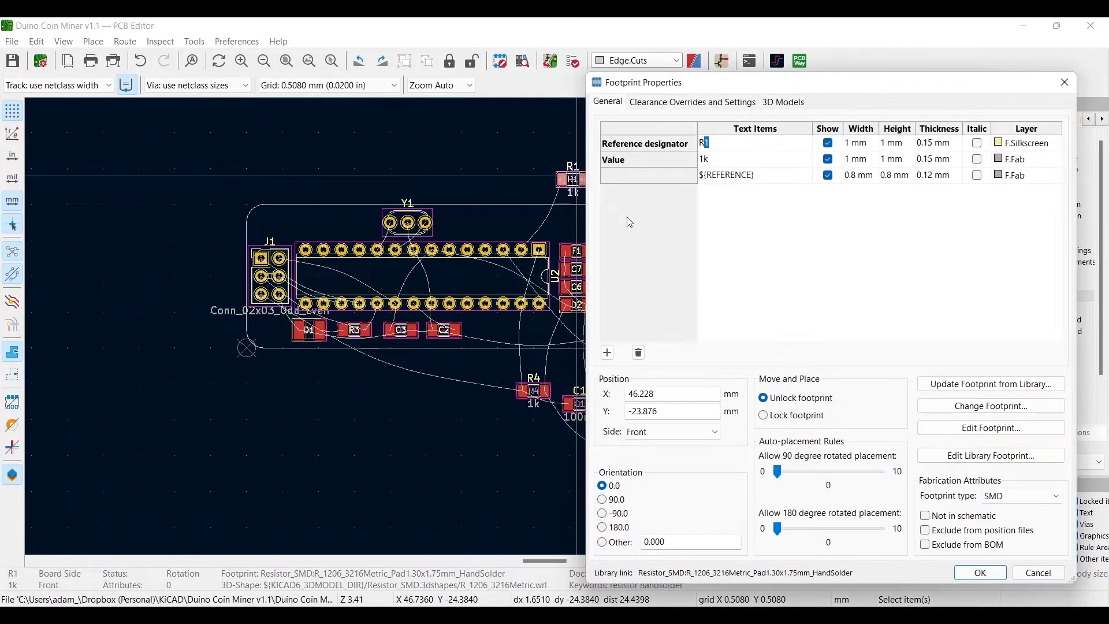
click(989, 578)
double_click(532, 392)
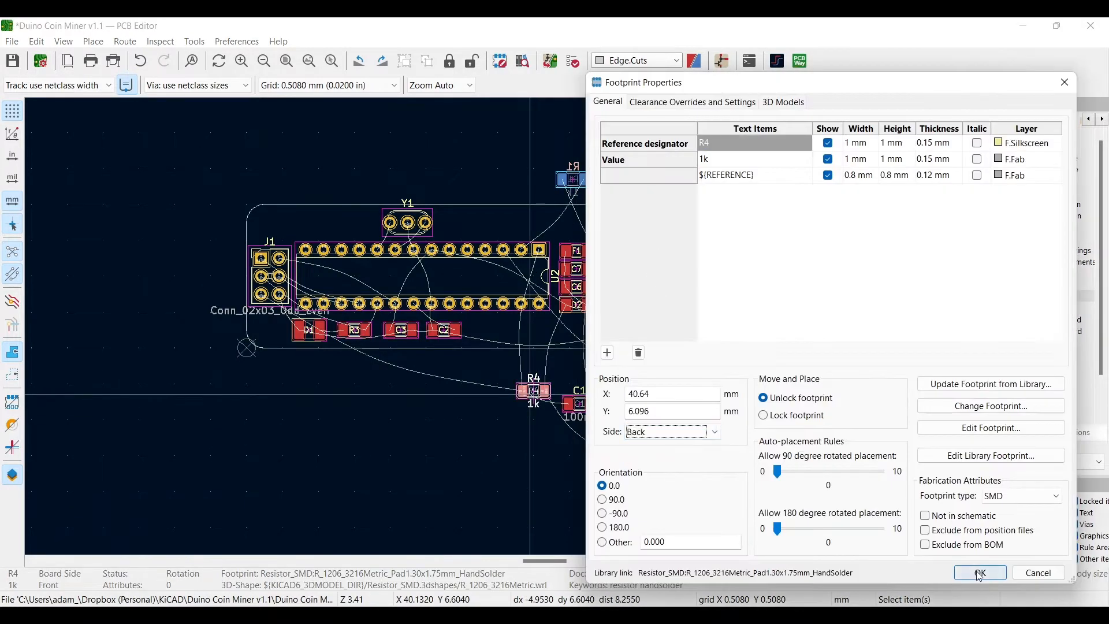
click(980, 573)
double_click(577, 406)
click(980, 573)
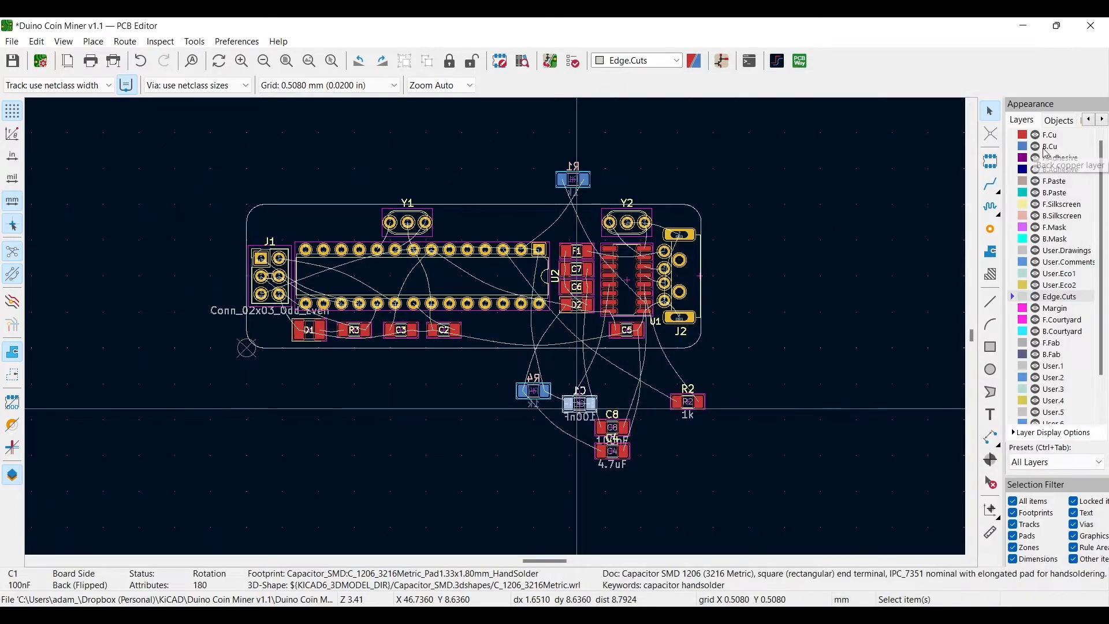
Switch C8, R2 and C4 to the back side of the board.
double_click(612, 429)
click(673, 432)
click(664, 456)
click(981, 573)
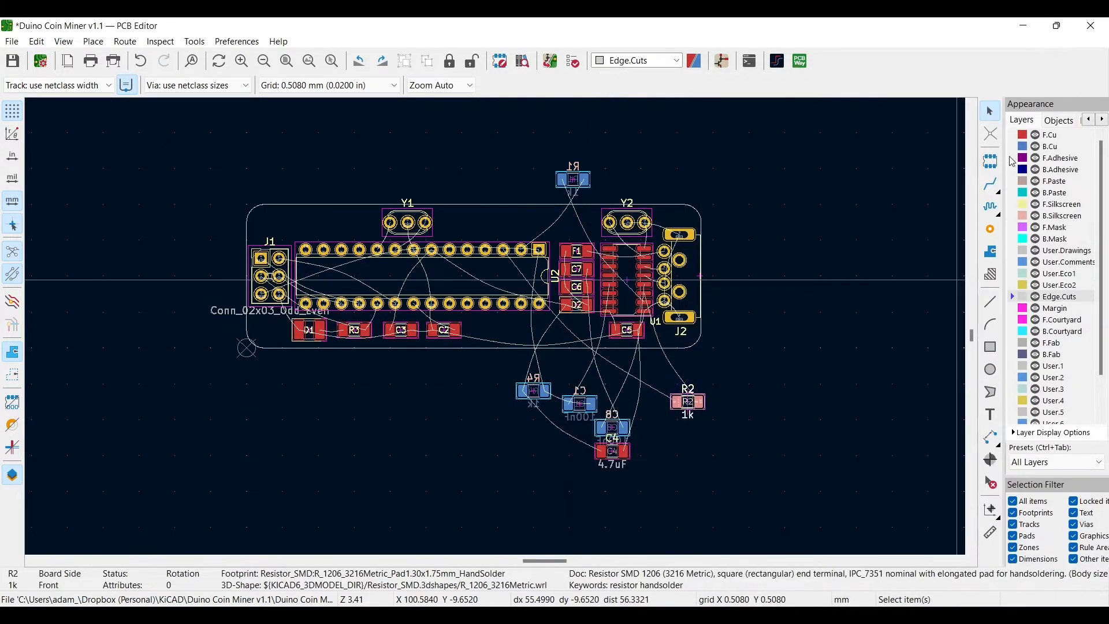
double_click(612, 451)
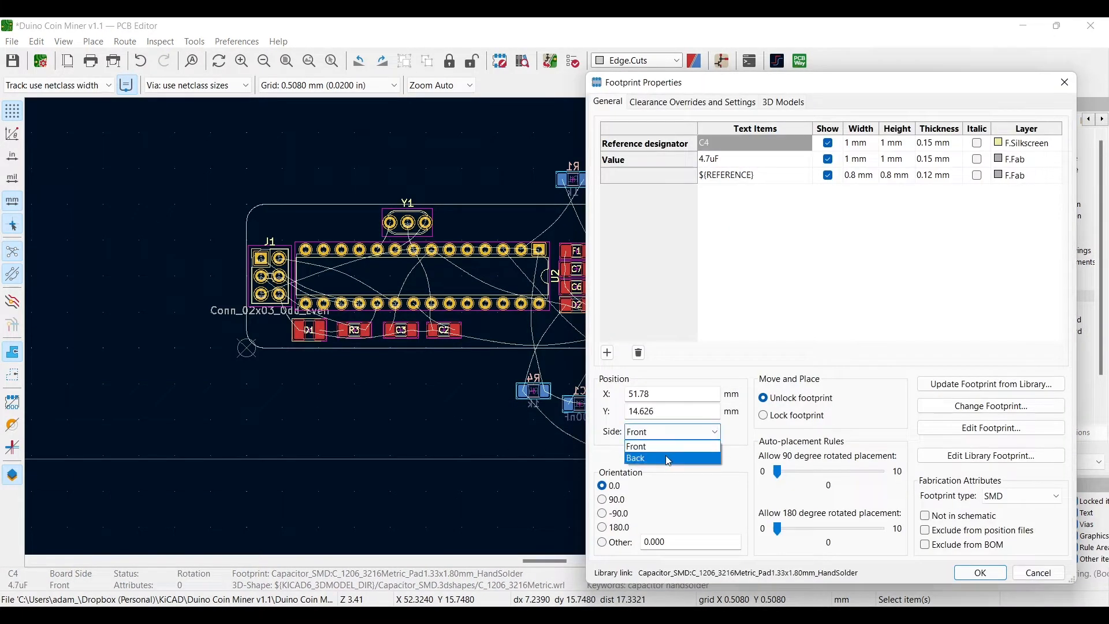
click(669, 459)
click(980, 573)
Place C4 on the back just beneath Y2 and R4 directly beneath C4, behind U1.
scroll(612, 439, up, 6)
key(m)
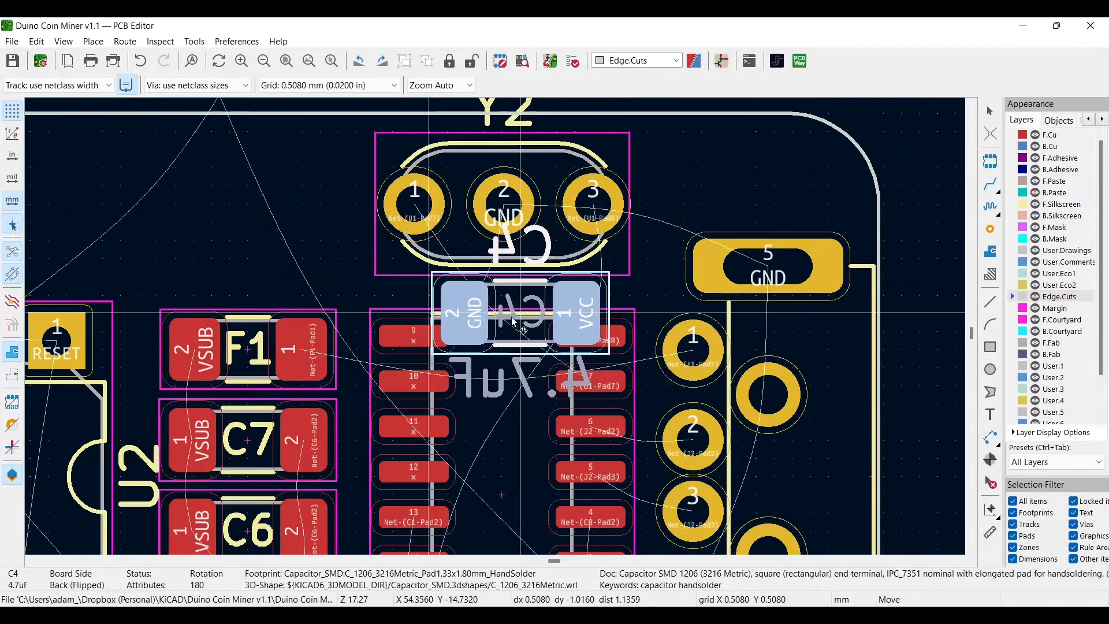
click(513, 321)
scroll(513, 321, down, 4)
key(m)
scroll(495, 235, up, 4)
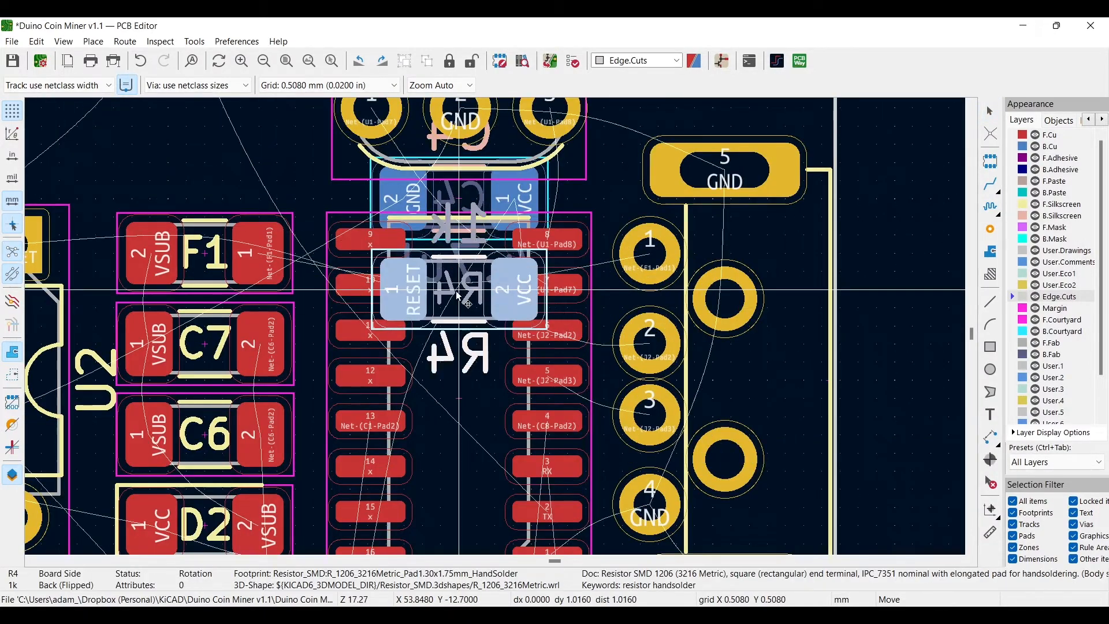
click(458, 296)
Hide the front copper, courtyard and fabrication layers, and show only C4's silkscreen reference at 0.8 mm, centred on its body.
middle_drag(568, 361, 755, 300)
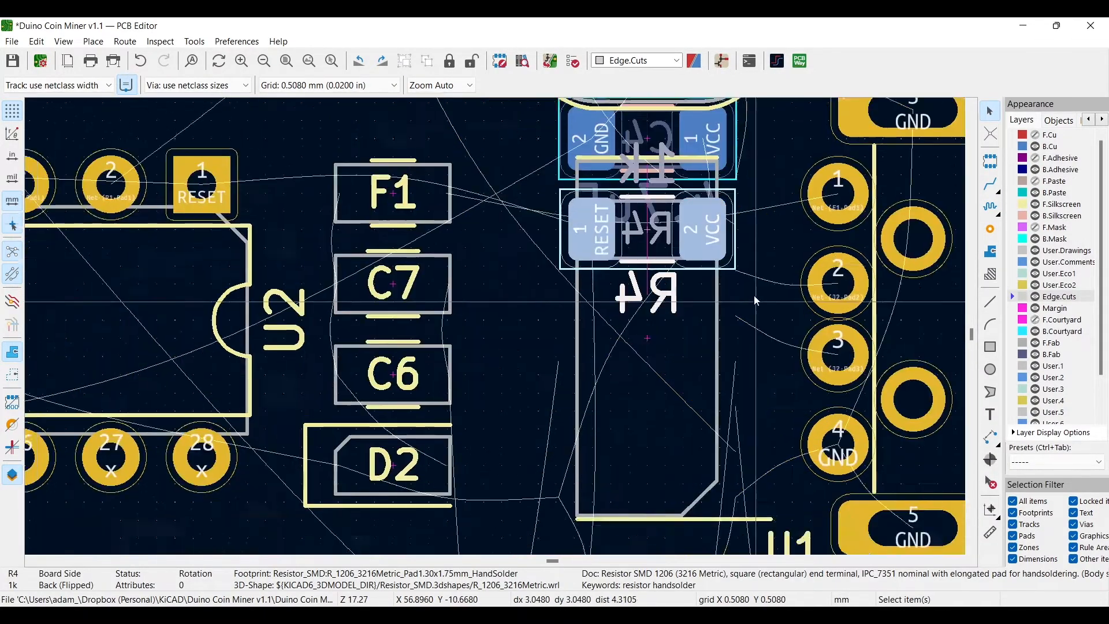
double_click(695, 175)
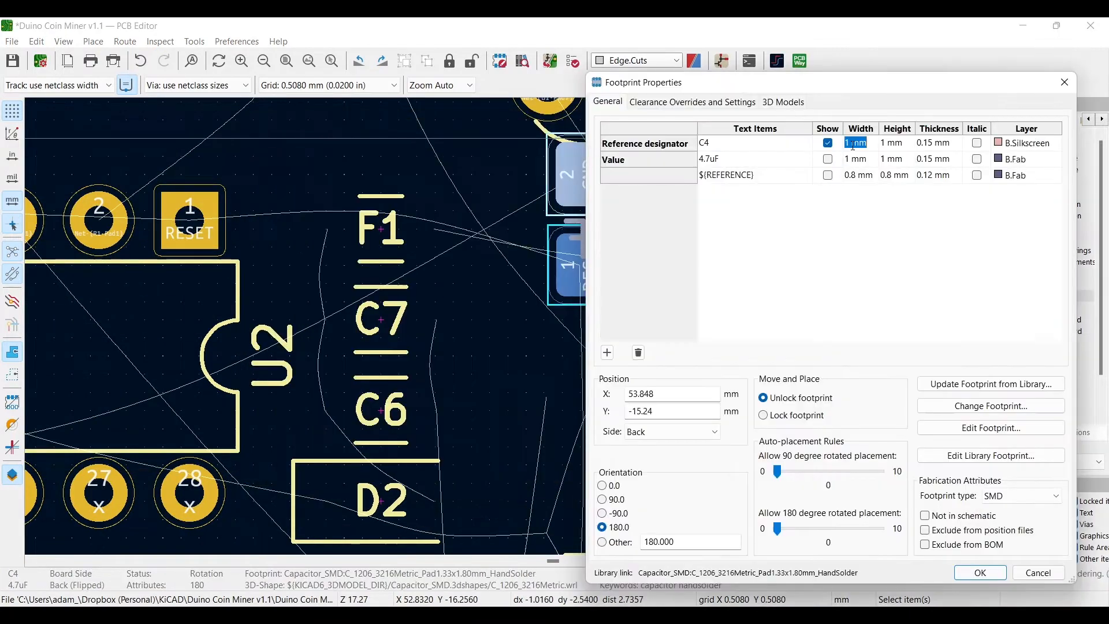
key(Escape)
Hide R4's value and fabrication reference texts, and centre its 0.8 mm silkscreen reference on the body.
double_click(636, 268)
key(Escape)
key(m)
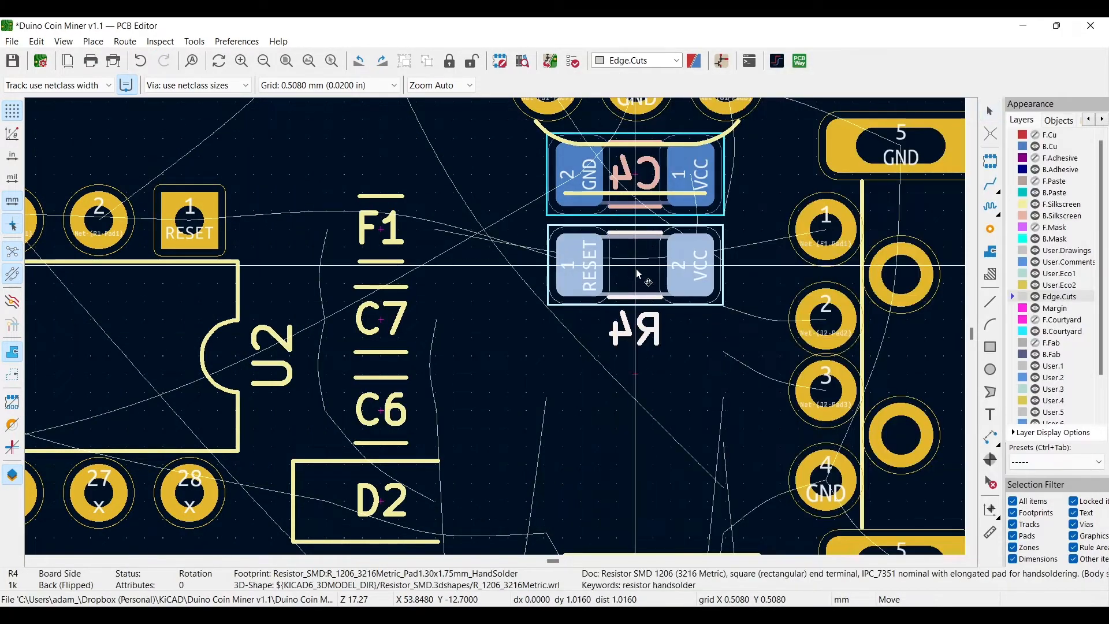
key(Escape)
Place C1 directly beneath R4, hide its value and fabrication reference texts, and centre its 0.8 mm silkscreen reference on the body.
scroll(635, 373, down, 5)
scroll(477, 271, up, 5)
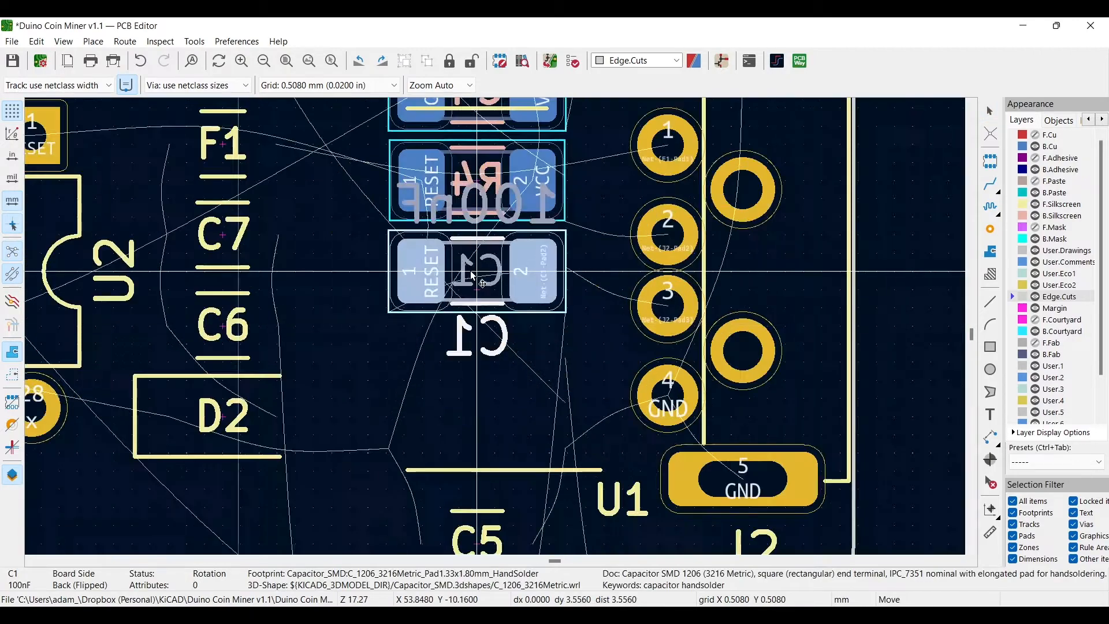
double_click(478, 272)
key(Escape)
click(573, 390)
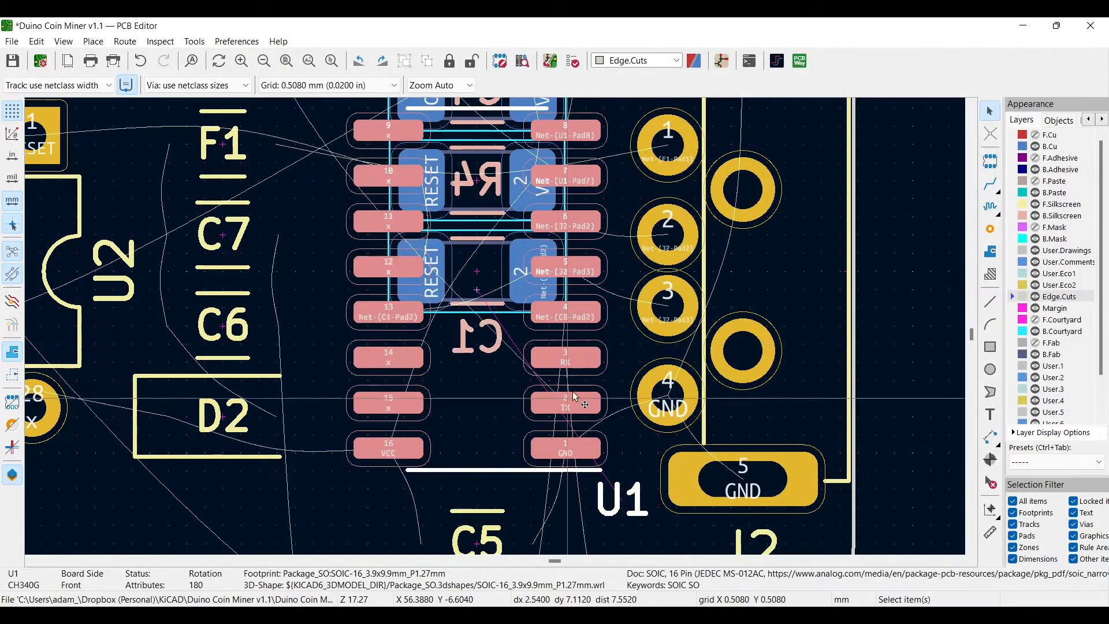
click(486, 324)
Move C8 directly beneath C1 on the back side and rotate it by 180°.
scroll(602, 359, down, 4)
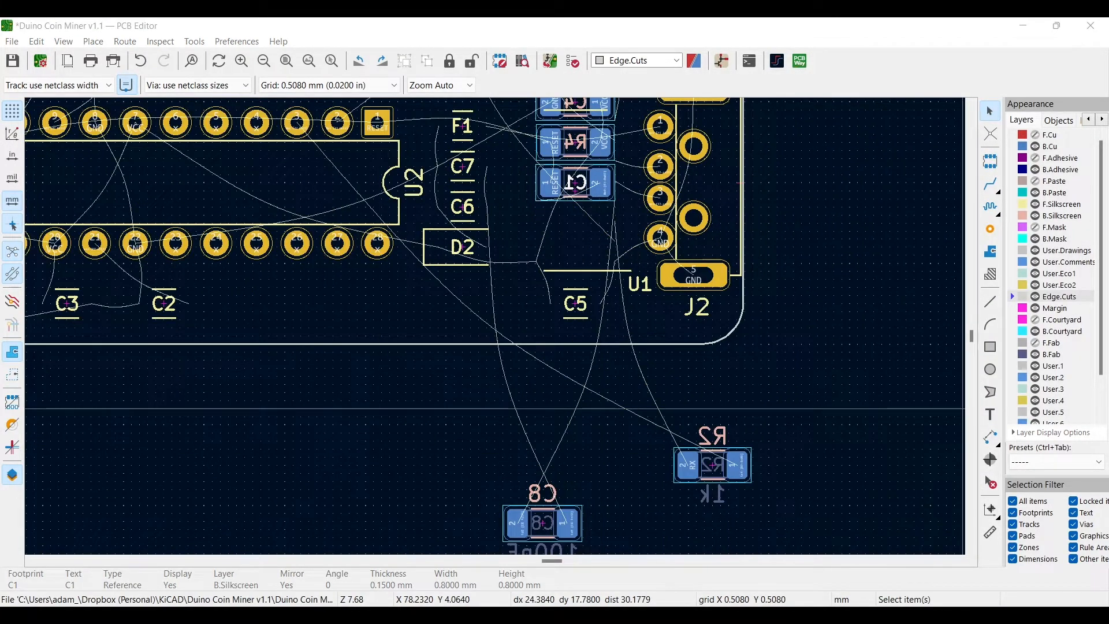
click(542, 523)
key(m)
scroll(564, 254, up, 5)
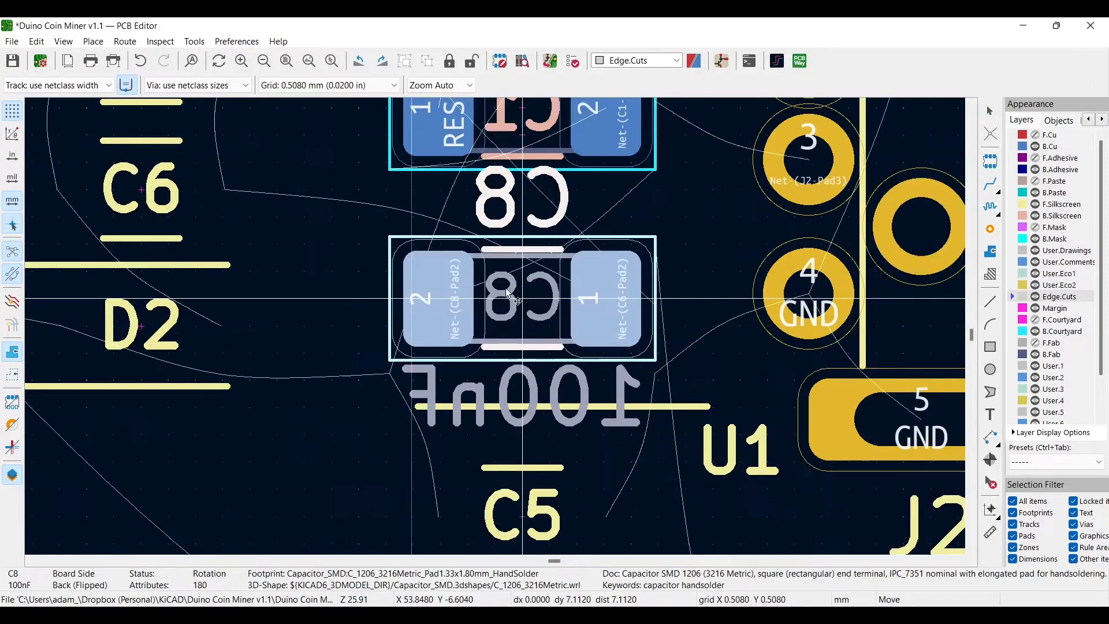
key(r)
key(r)
click(516, 241)
Hide C8's value and fabrication reference texts, and set its silkscreen reference to 0.8 mm width and height, centred on the body.
middle_drag(515, 241, 536, 350)
double_click(558, 387)
click(860, 144)
text(.8)
key(Tab)
text(.8)
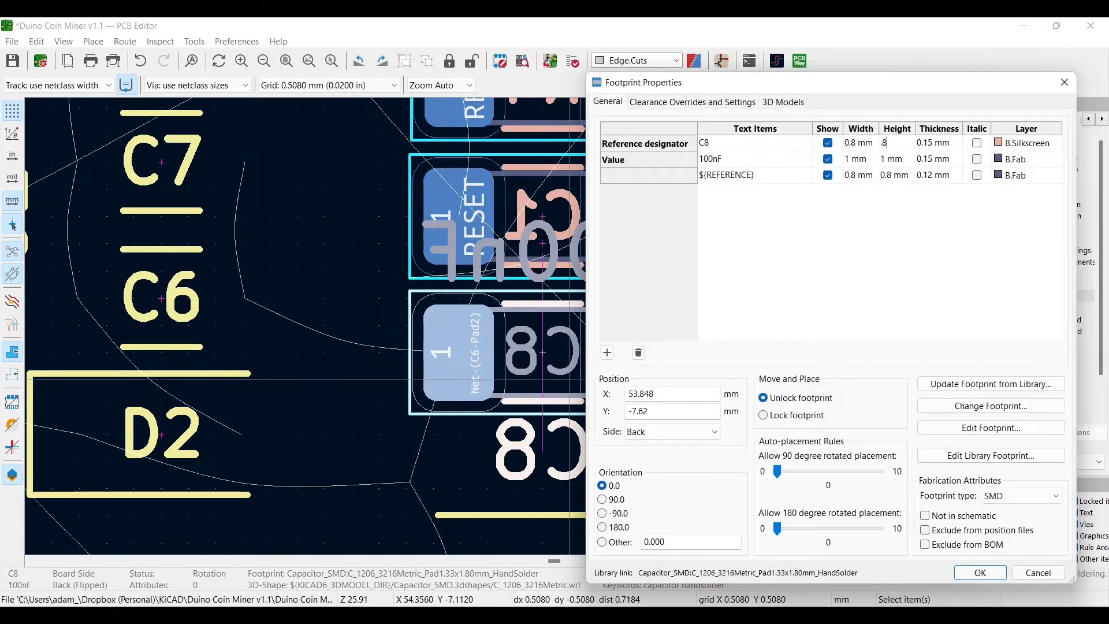
key(Return)
Move R1 directly beneath C8 on the back side and rotate it by 180°.
scroll(327, 364, down, 5)
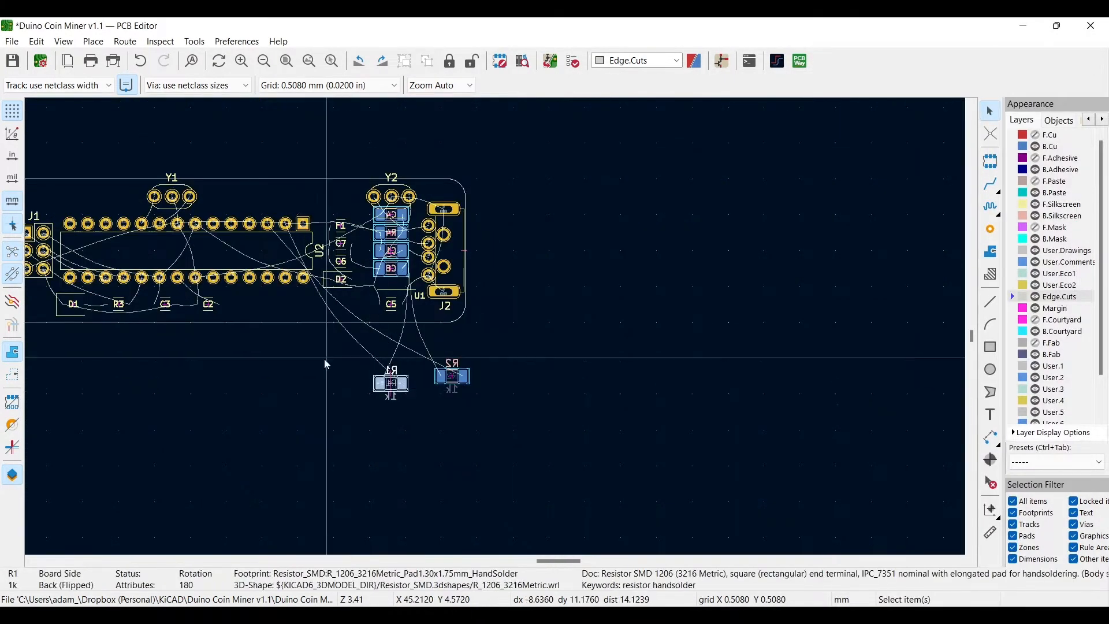
click(391, 383)
key(m)
scroll(391, 383, up, 5)
click(508, 254)
Hide R1's value and fabrication reference texts, and set its silkscreen reference to 0.8 mm width and height, centred on the body.
double_click(509, 254)
click(861, 143)
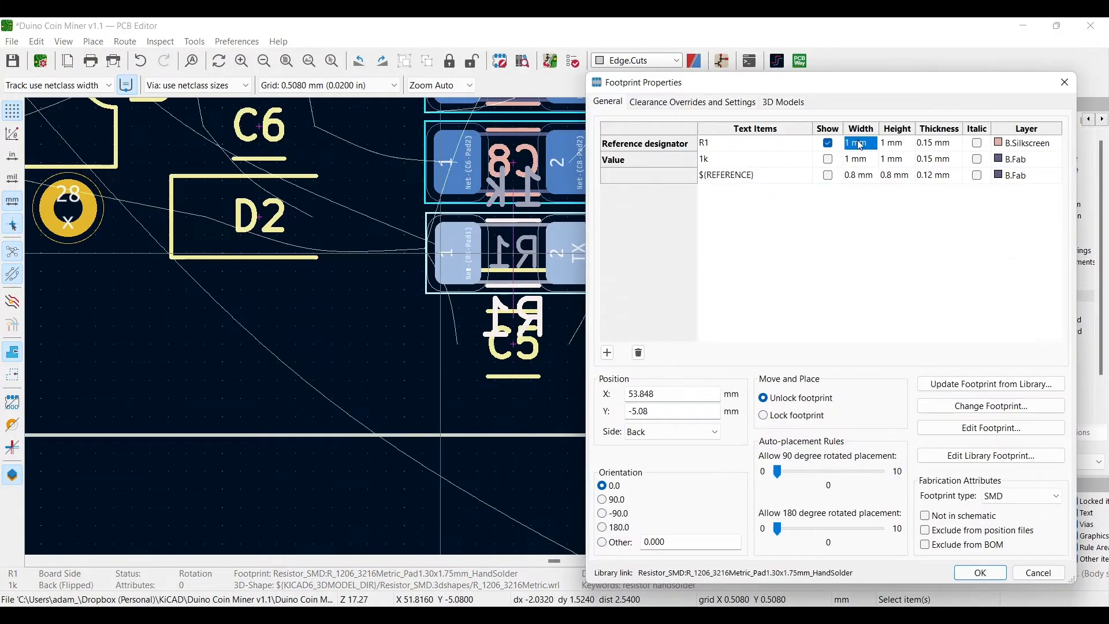
text(.8)
key(Tab)
text(.8)
key(Return)
Move R2 directly beneath R1 on the back side and rotate it by 180°.
scroll(613, 440, down, 4)
key(m)
scroll(614, 441, up, 5)
key(r)
click(577, 352)
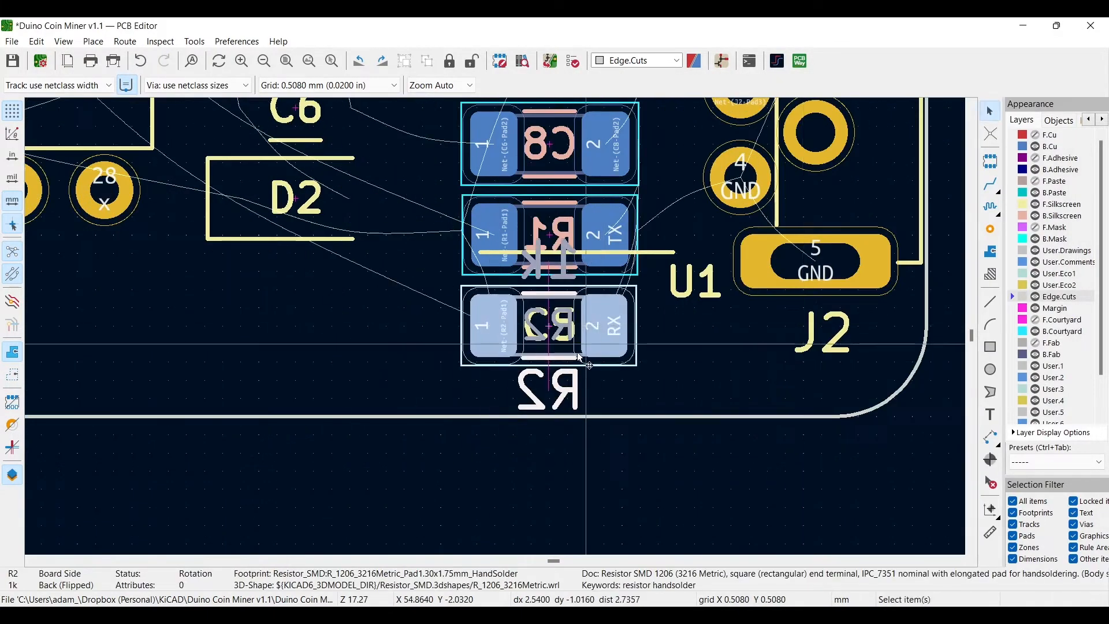
Hide R2's value and fabrication reference texts, and centre its 0.8 mm silkscreen reference on the body.
double_click(577, 352)
key(Return)
scroll(556, 437, down, 3)
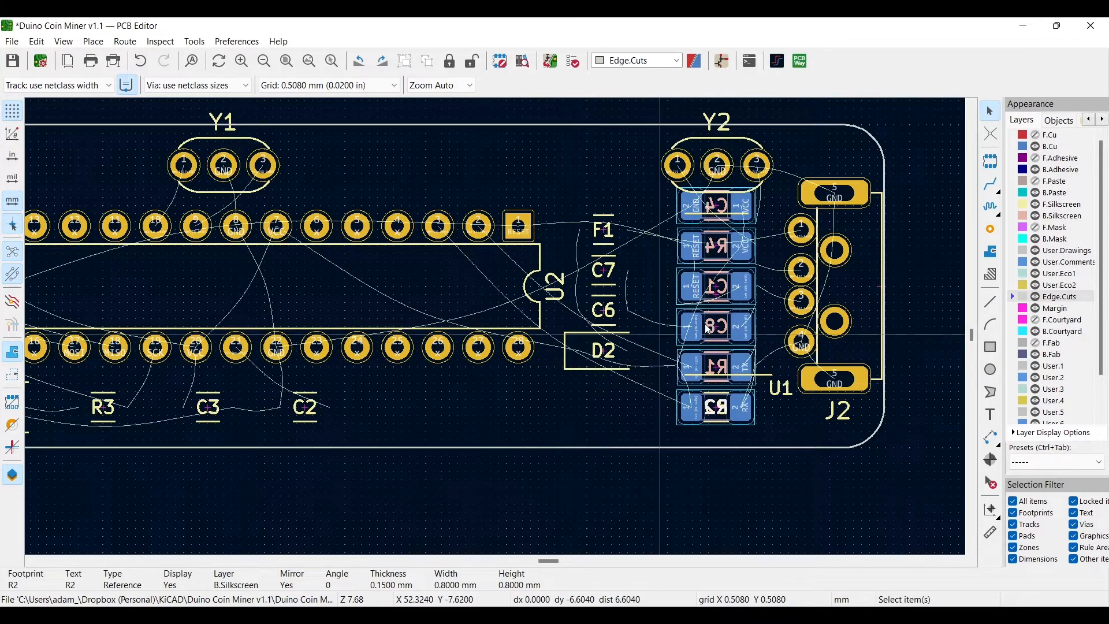
Save the board and inspect the finished placement in the 3D viewer.
key(ctrl+s)
key(alt+3)
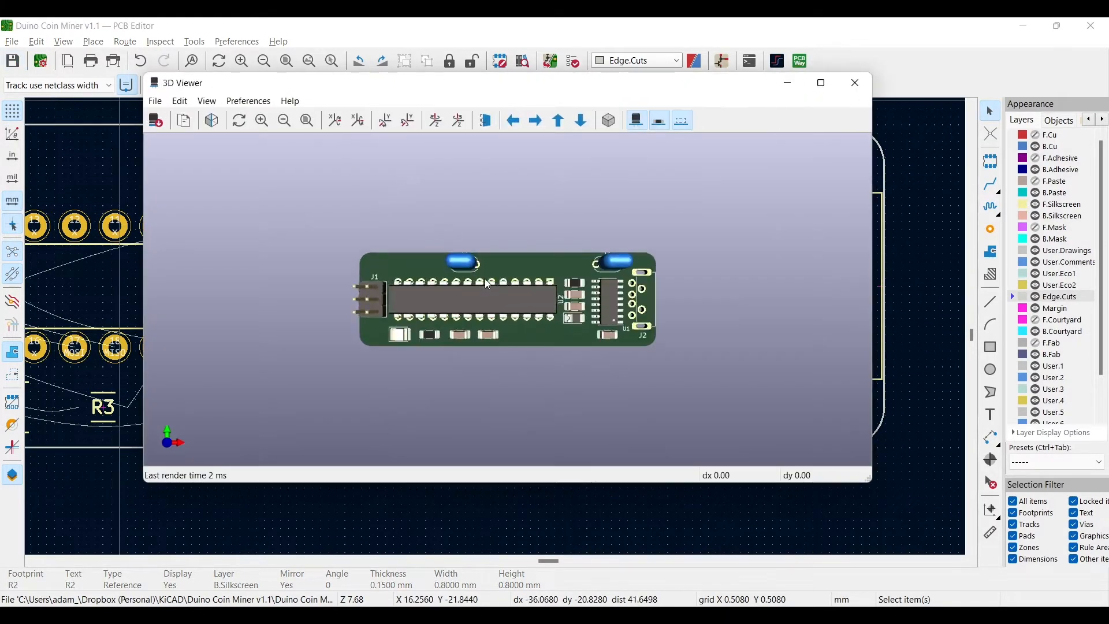
drag(554, 347, 571, 319)
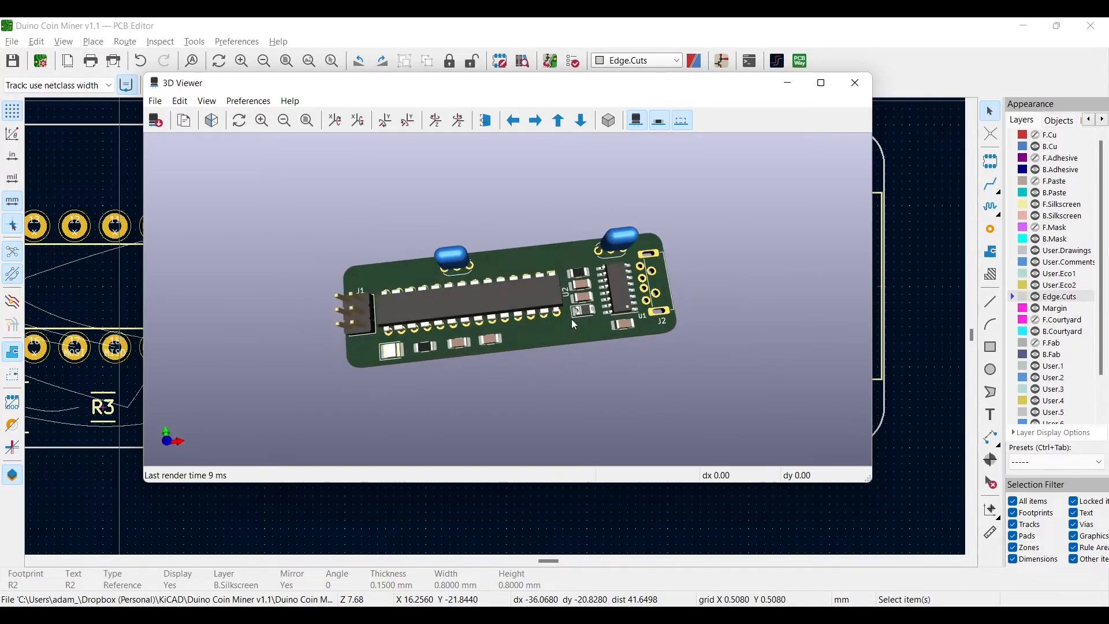
Close the 3D viewer and show all the hidden board layers, including F.Cu and F.Courtyard.
click(855, 84)
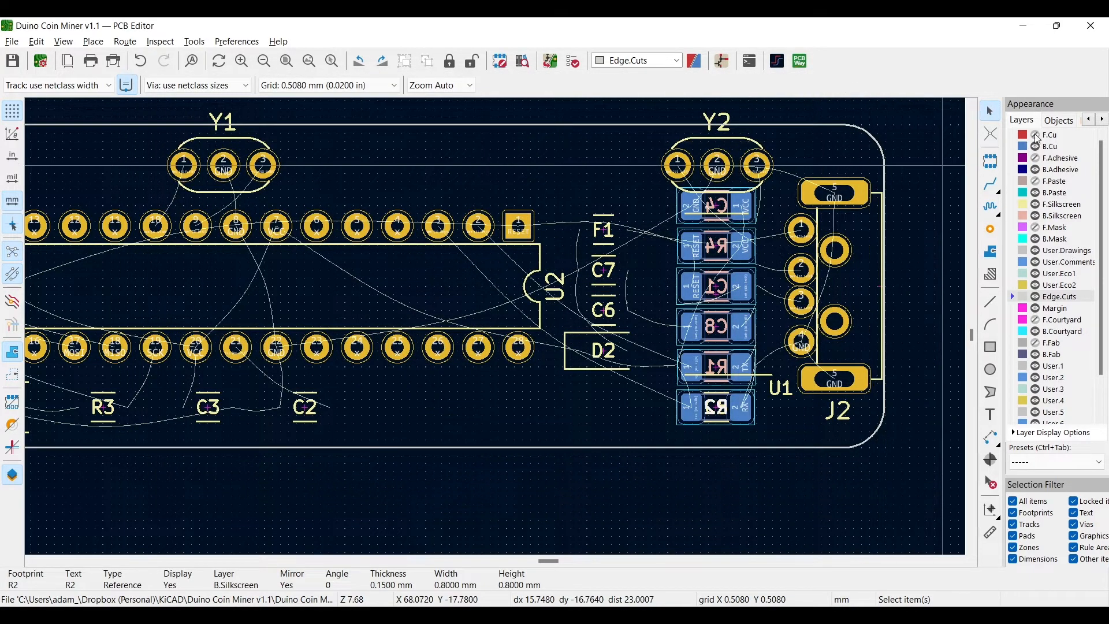
click(1035, 135)
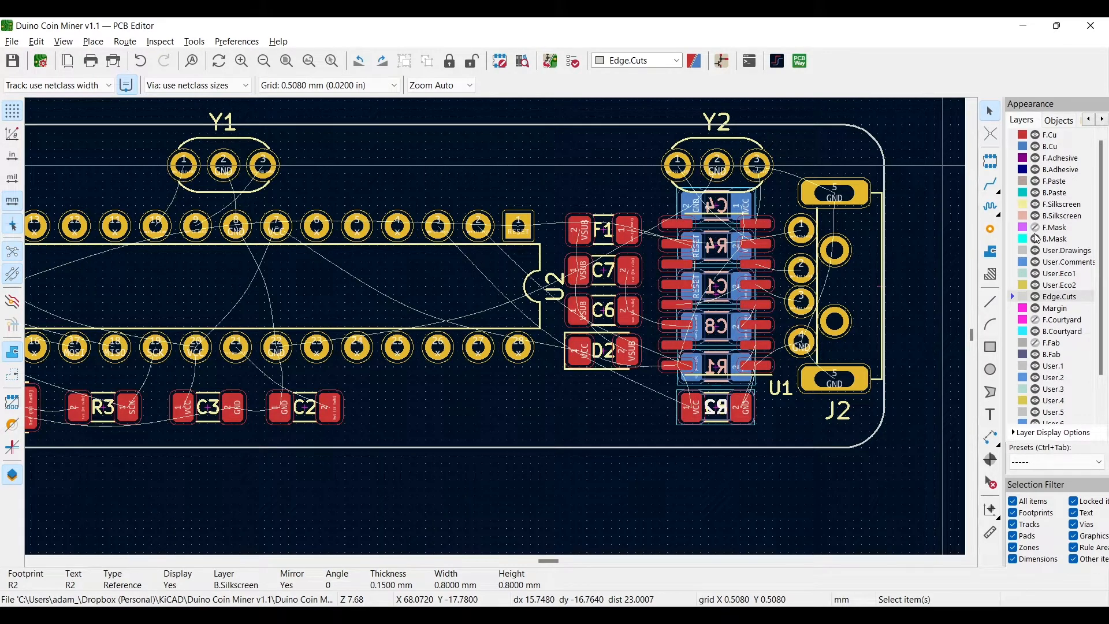
click(1037, 320)
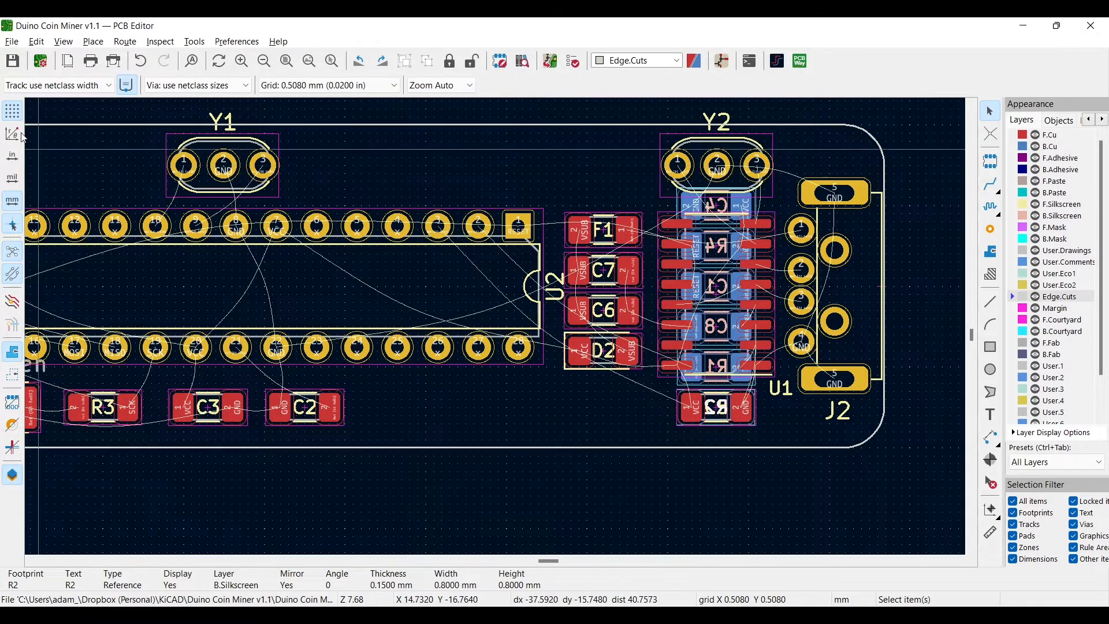
Move Y1's silkscreen reference to the right of its outline and set it to 0.8 mm width and height.
scroll(498, 332, down, 2)
scroll(523, 291, up, 2)
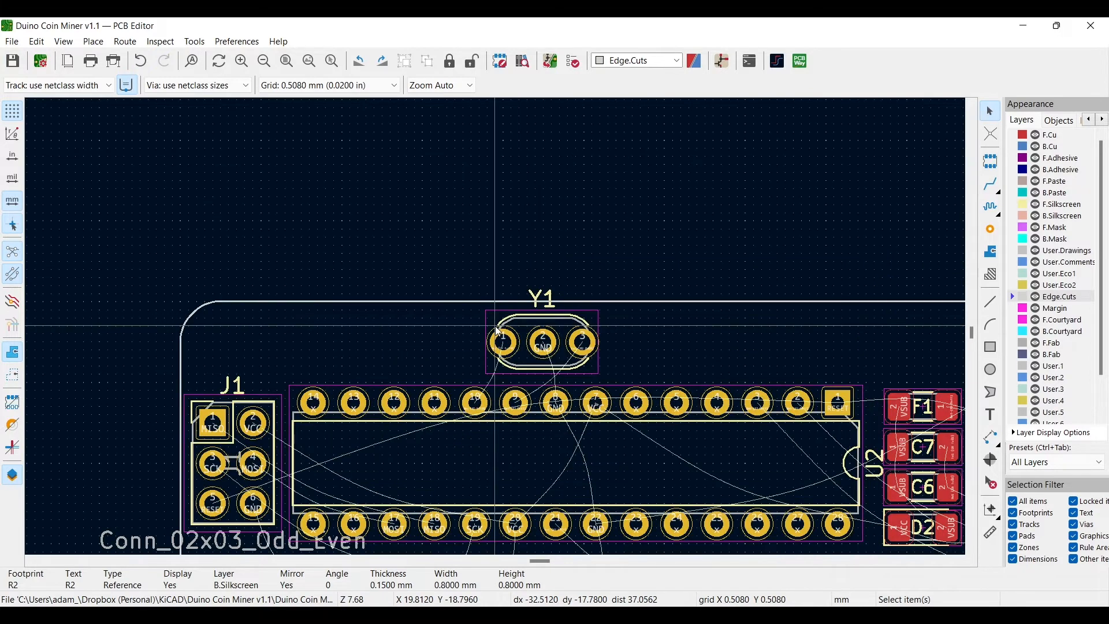
scroll(524, 291, down, 1)
drag(427, 219, 502, 239)
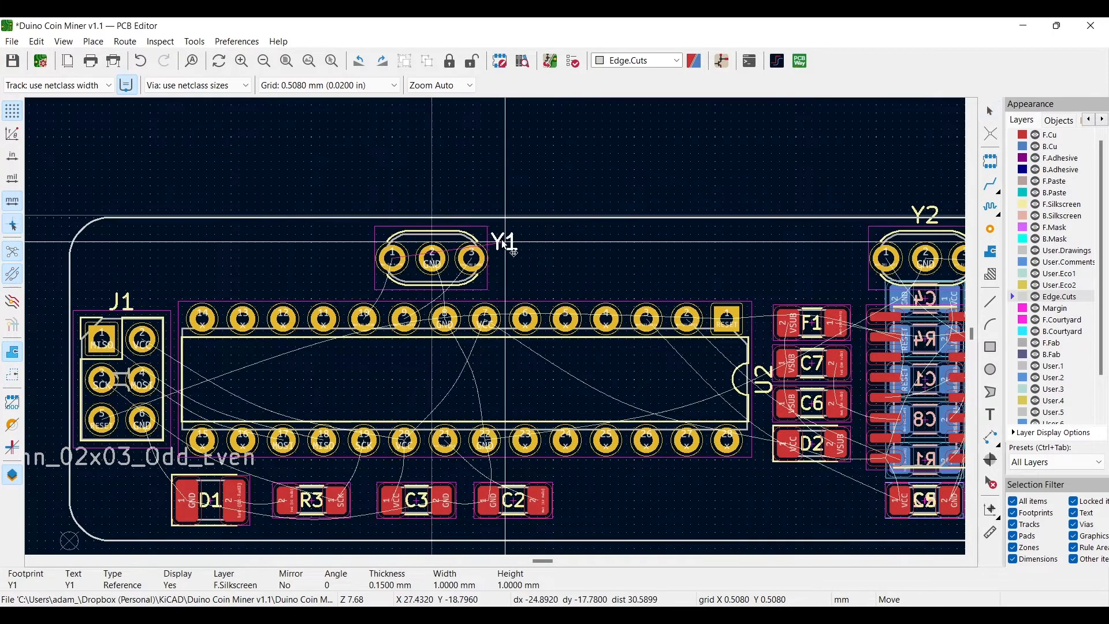
double_click(502, 239)
double_click(503, 220)
text(0.8)
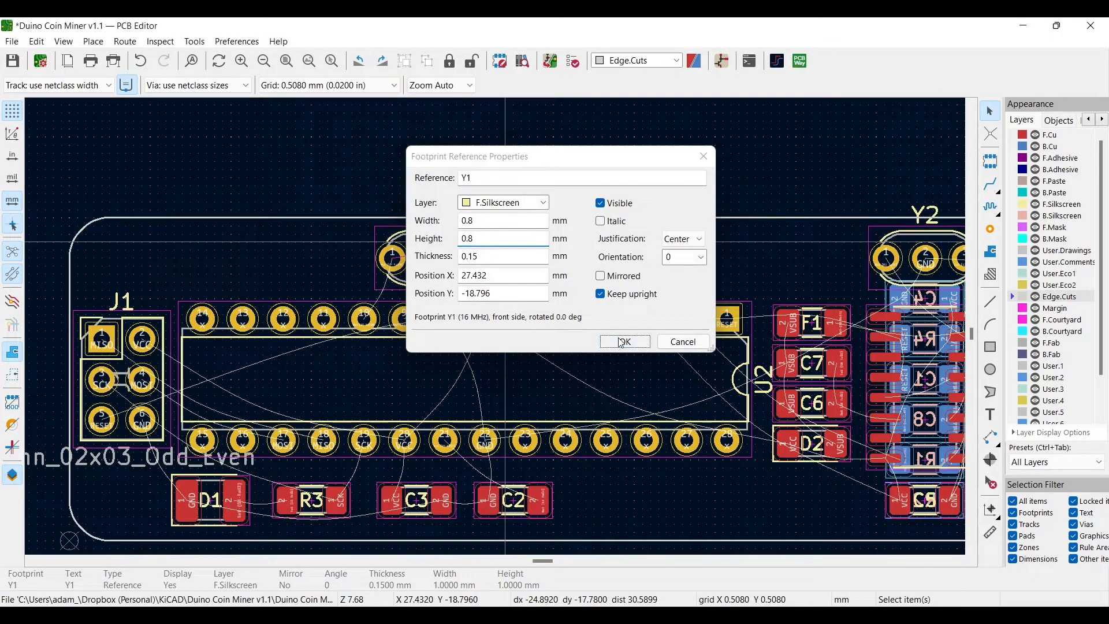
click(621, 343)
Move Y2's silkscreen reference to the right of its outline and set it to 0.8 mm width and height.
middle_drag(933, 209, 642, 218)
click(643, 217)
double_click(709, 245)
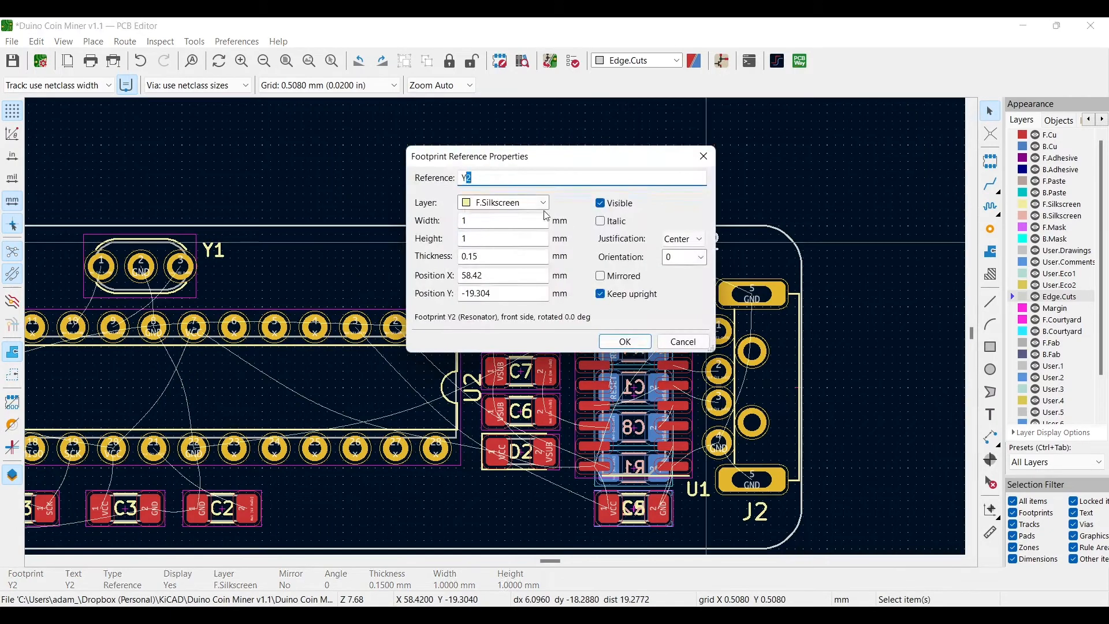
double_click(503, 221)
text(0.8)
key(Return)
Set J2's silkscreen reference to 0.8 mm width and height and move it inside the connector outline, right of the pads.
middle_drag(765, 518, 781, 430)
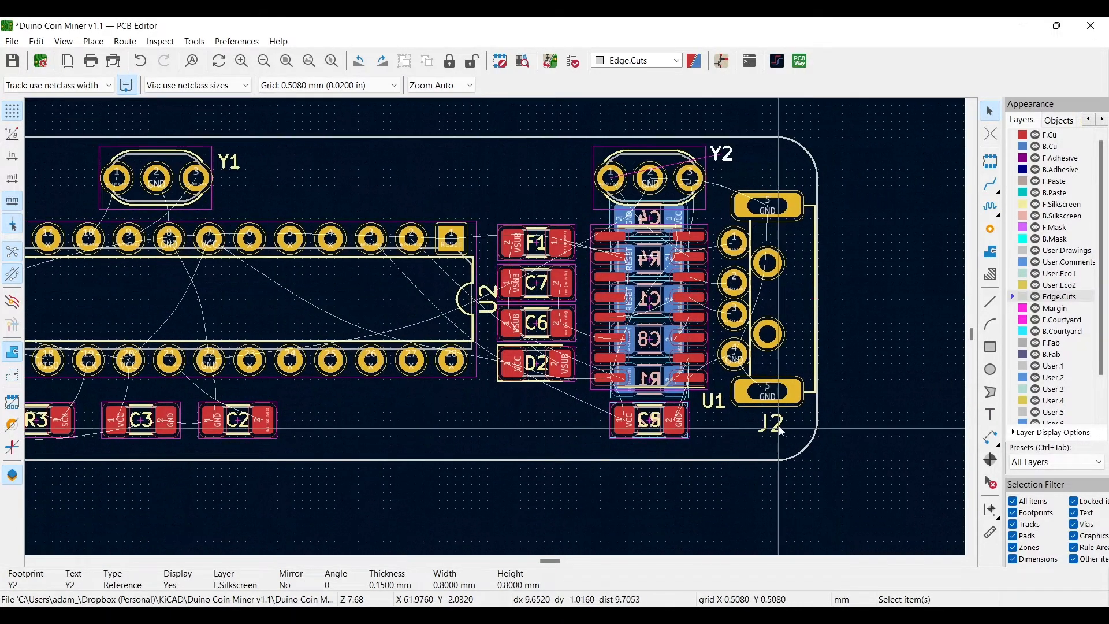
double_click(779, 431)
text(.8)
key(Return)
drag(778, 428, 795, 299)
Move U1's silkscreen reference slightly left so it sits just beneath the lower-right corner of the chip.
click(712, 403)
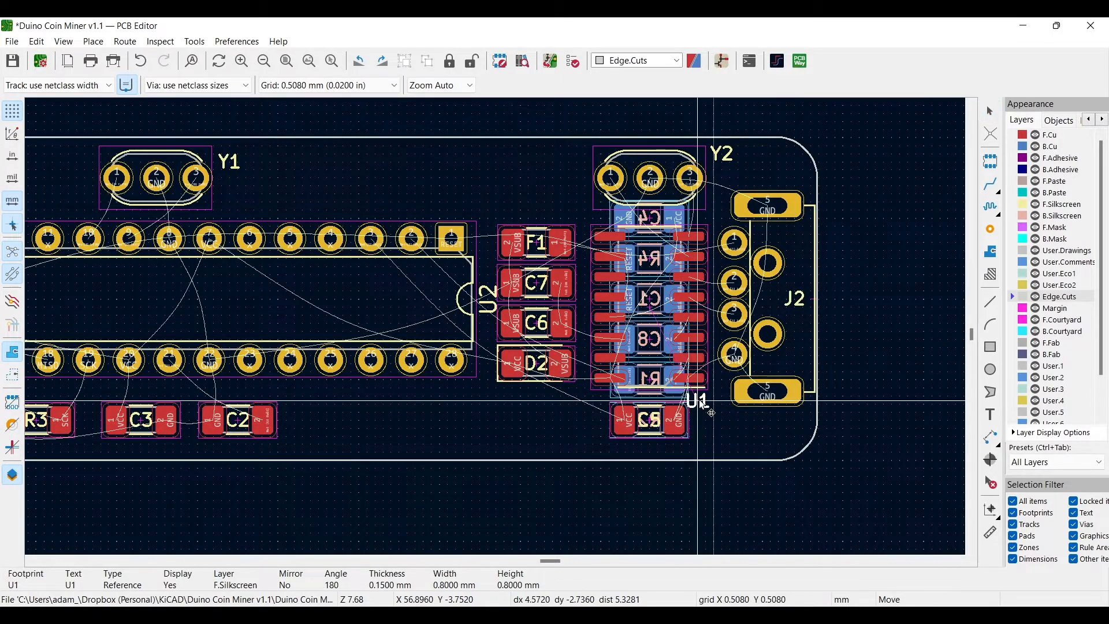
scroll(714, 406, up, 3)
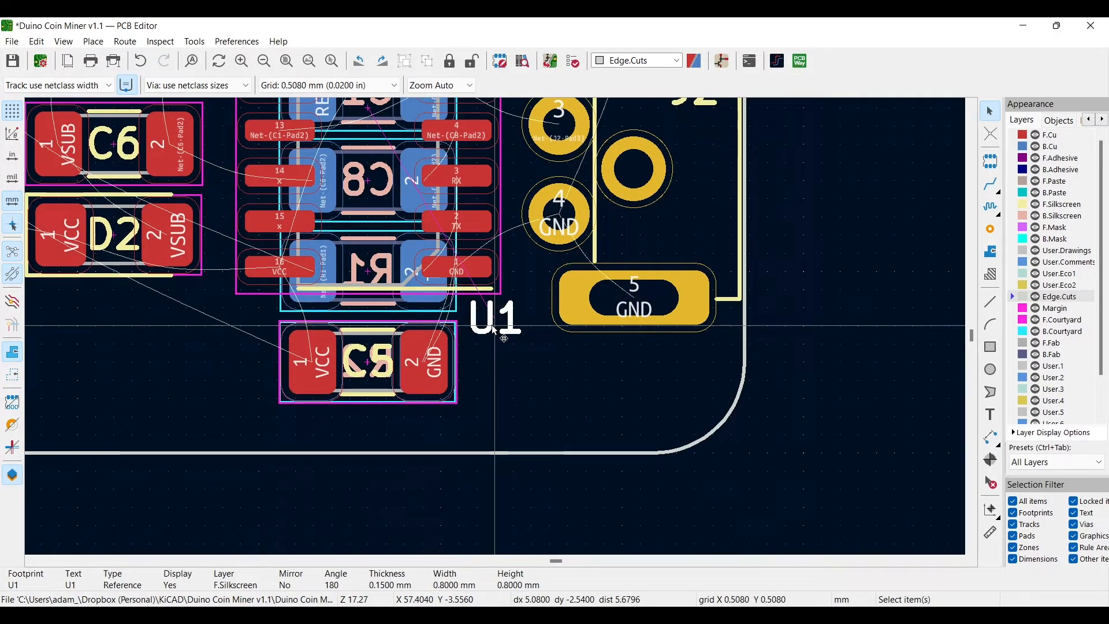
double_click(494, 330)
click(683, 341)
scroll(581, 331, down, 2)
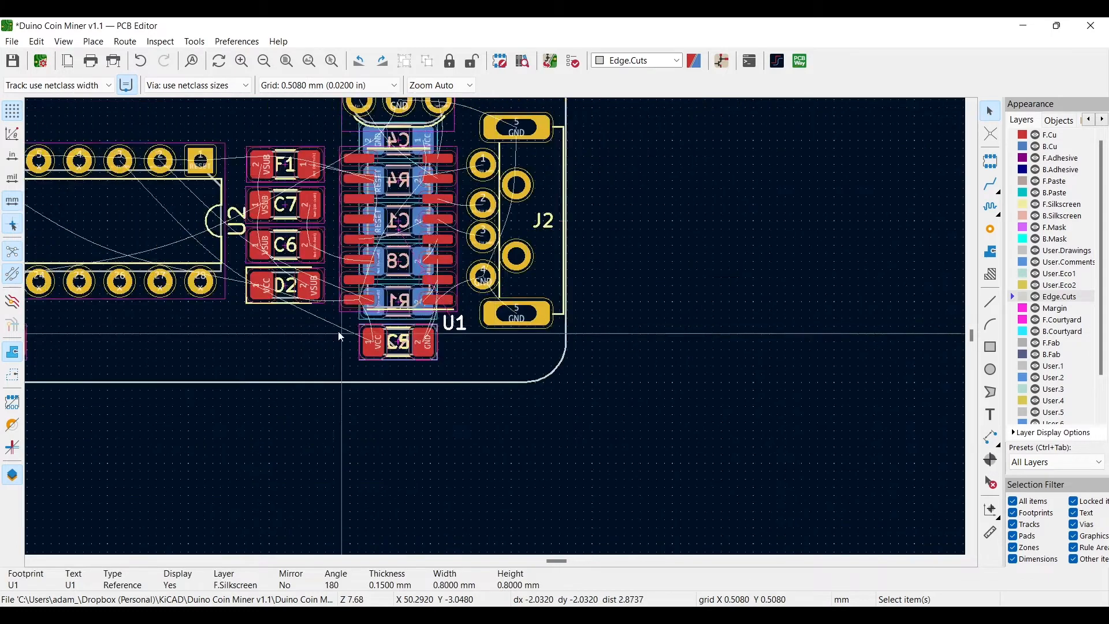
Turn U2's silkscreen reference horizontal, set it to 0.8 mm width and height, and place it at the package notch.
middle_drag(338, 331, 778, 331)
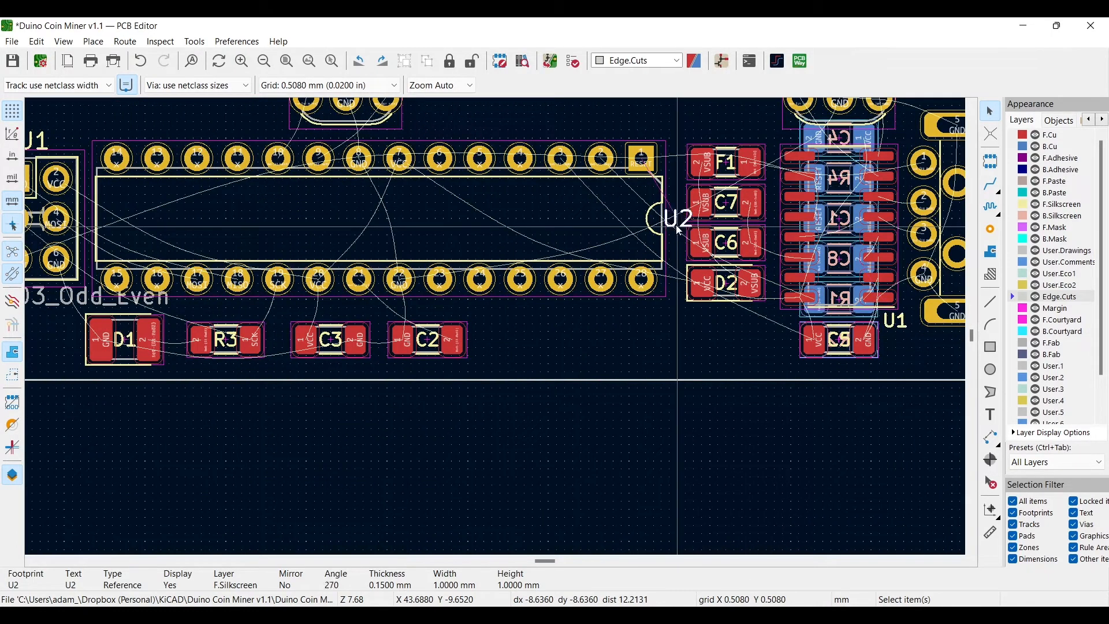
double_click(679, 225)
click(473, 221)
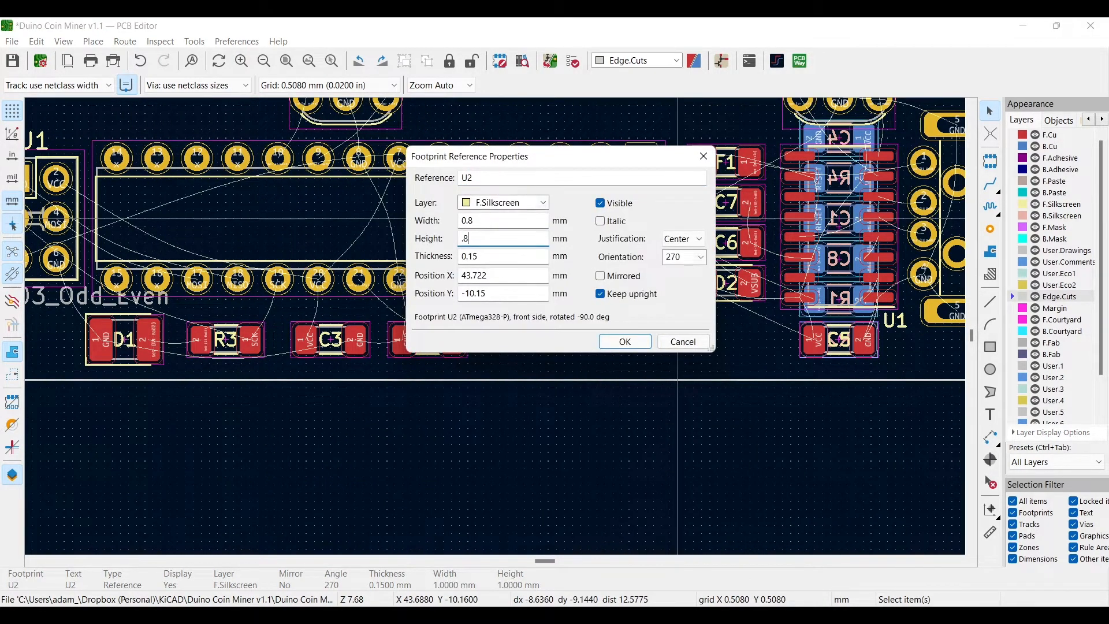
key(Return)
Set J1's silkscreen reference to 0.8 mm width and height and place it at the header's upper-right corner.
middle_drag(295, 329, 489, 344)
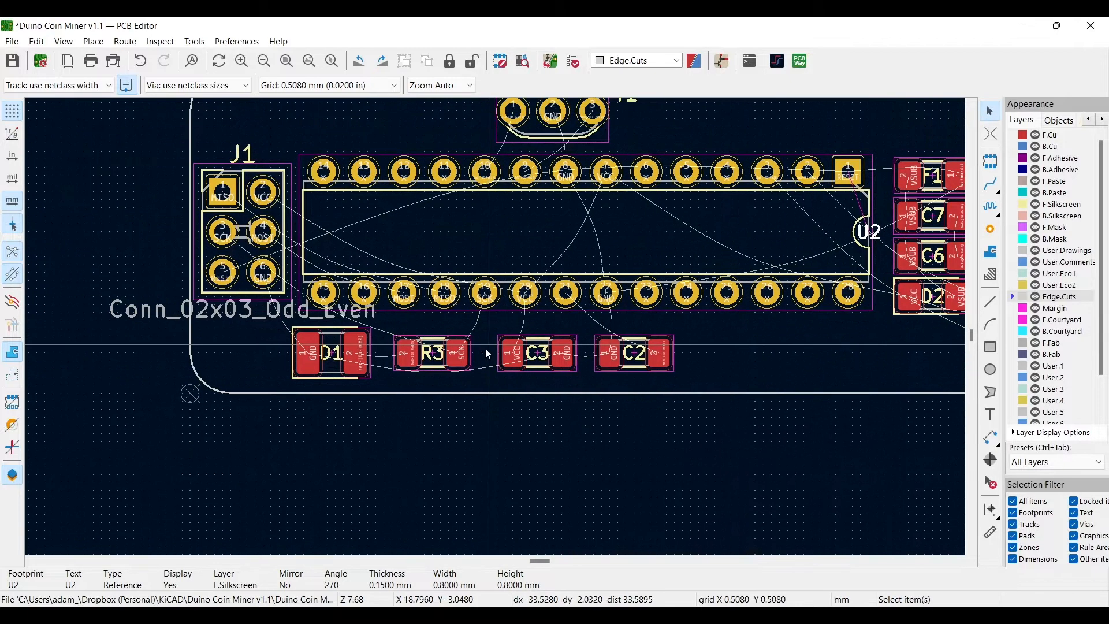
double_click(247, 156)
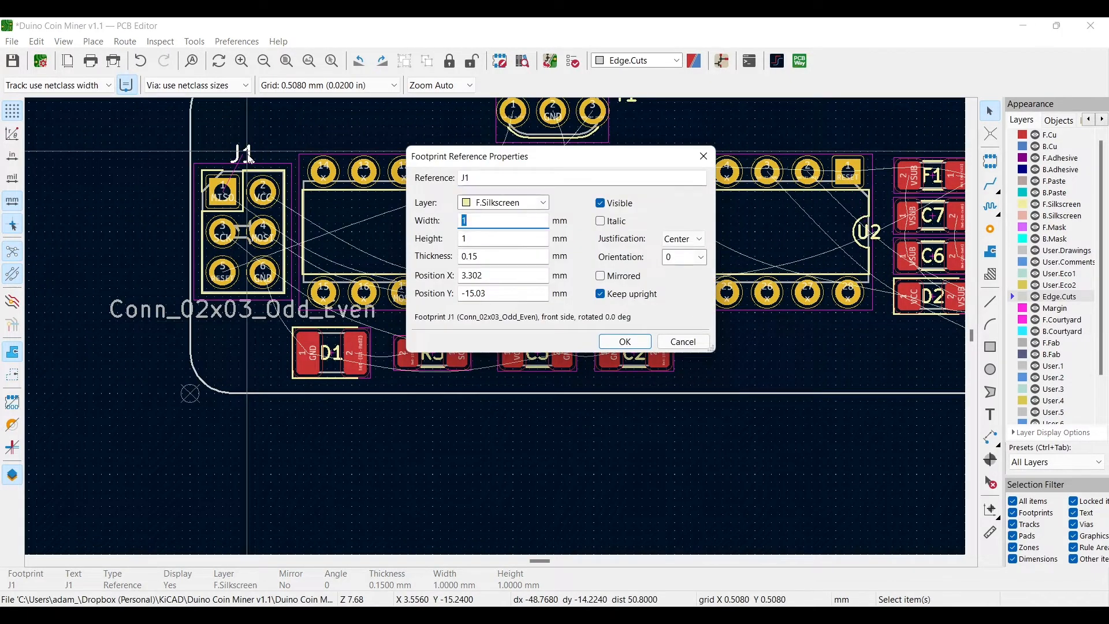
text(0.8)
key(Return)
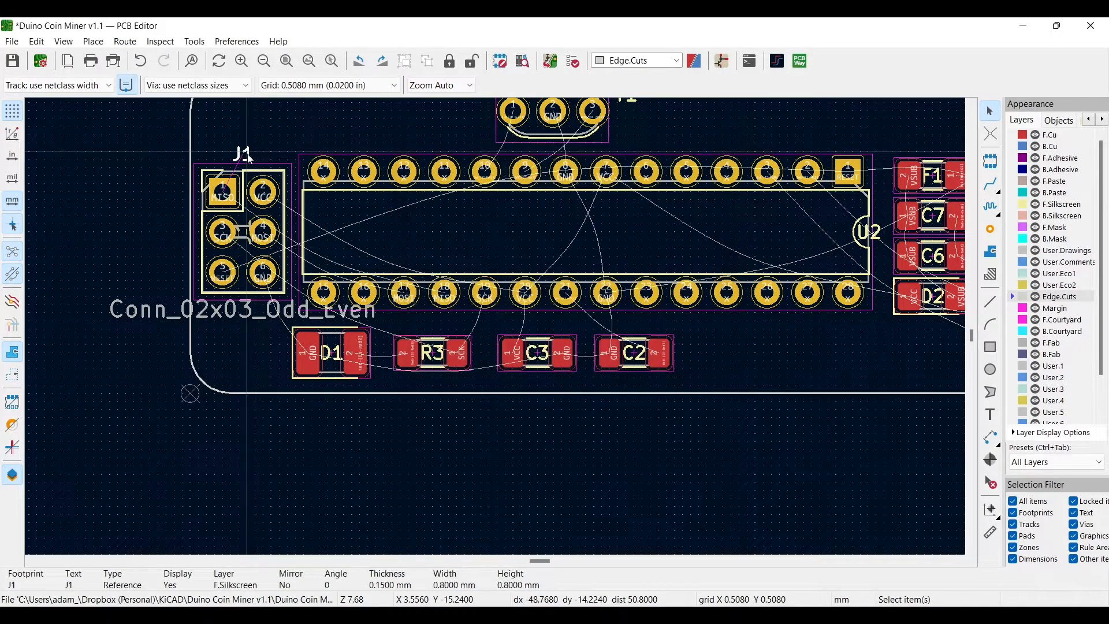
scroll(259, 167, up, 5)
scroll(495, 326, down, 2)
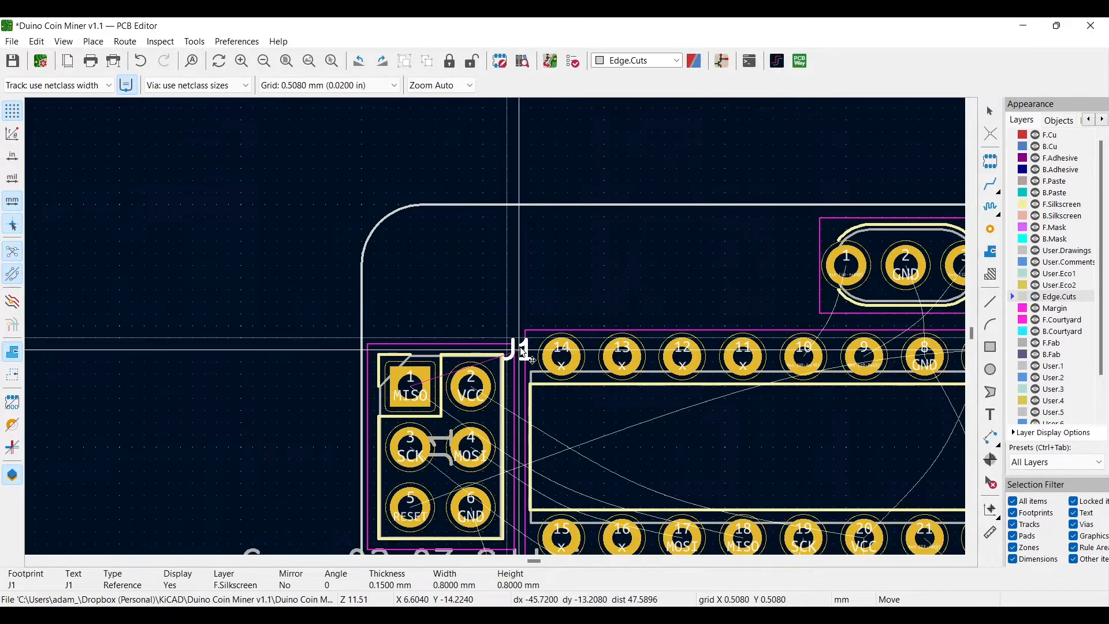
scroll(495, 326, up, 2)
Hide J1's Conn_02x03_Odd_Even value text.
scroll(501, 330, down, 8)
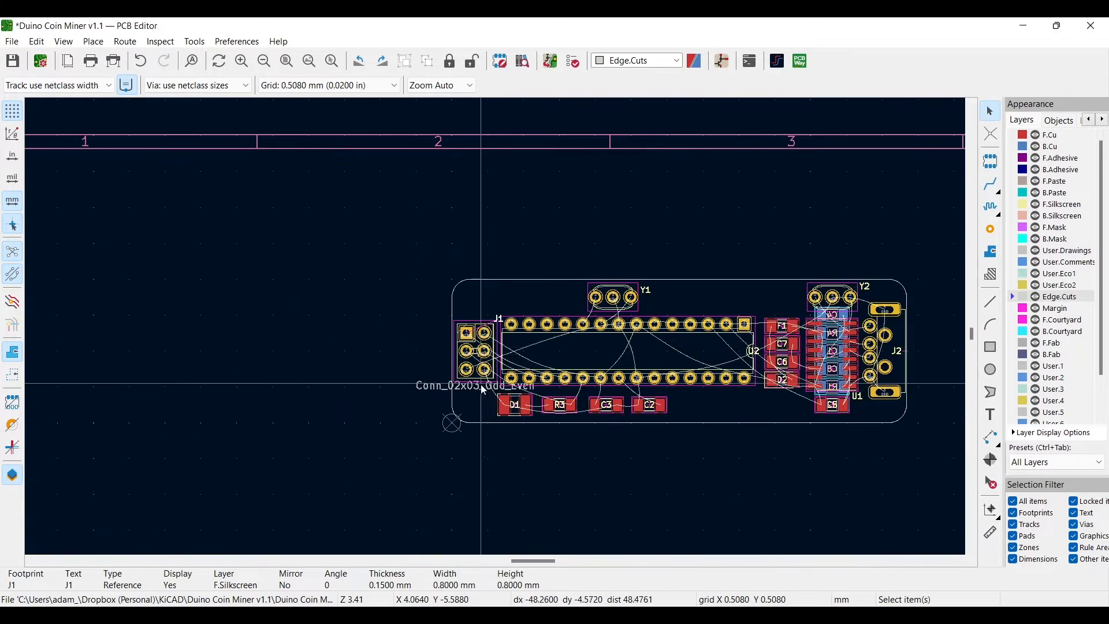
double_click(484, 353)
key(Escape)
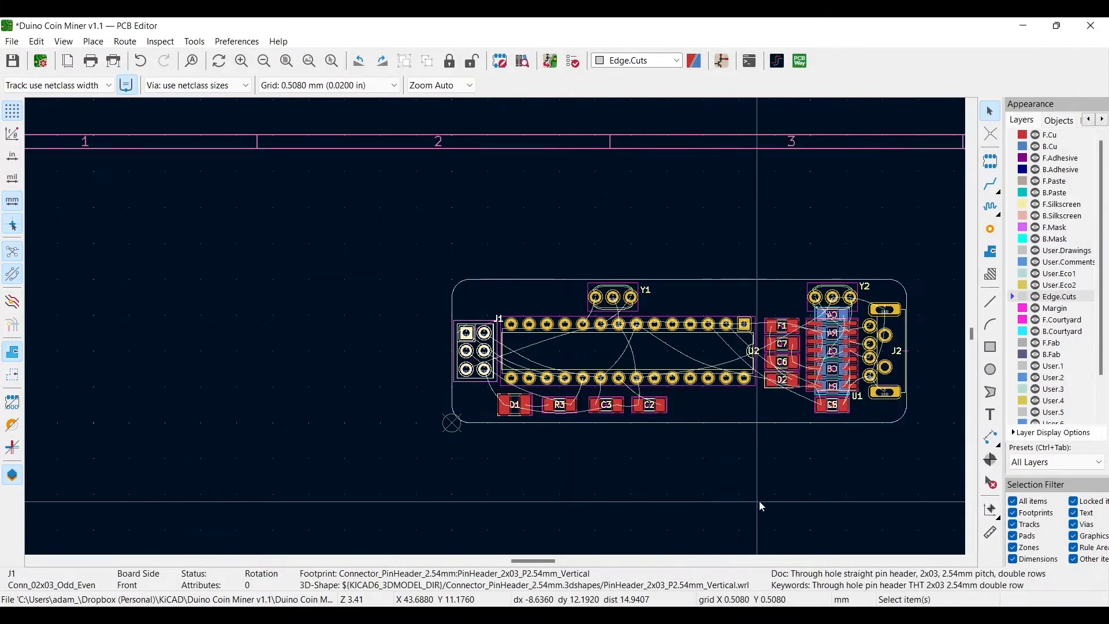
Move D1, R3, C3 and C2 together about 3 mm to the right along the lower board edge.
scroll(498, 331, up, 3)
scroll(496, 326, up, 1)
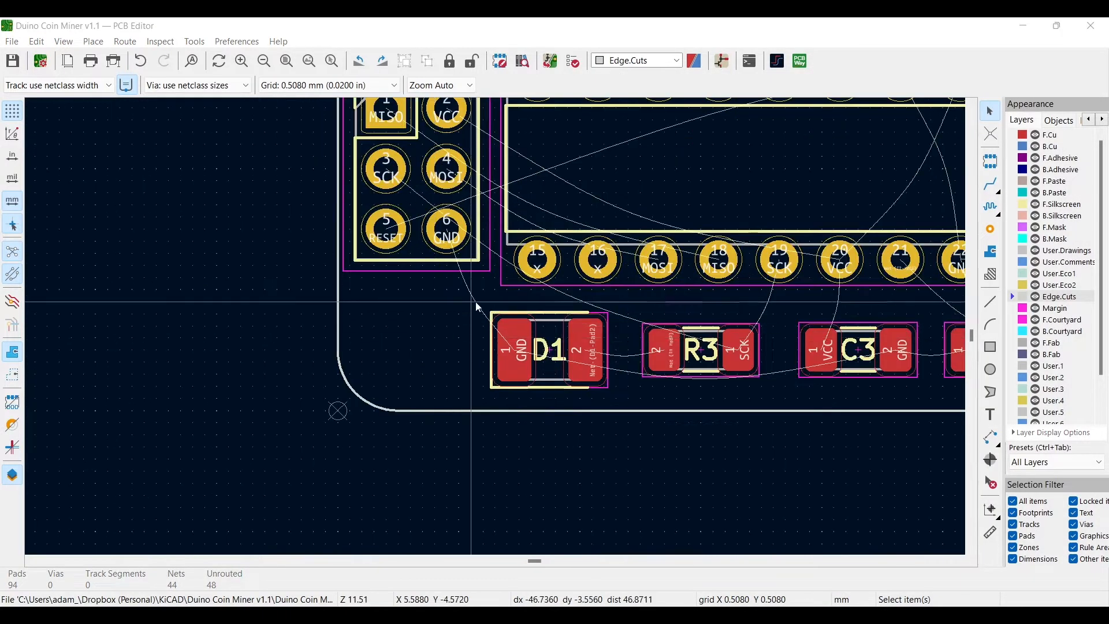
drag(472, 301, 954, 396)
scroll(954, 396, down, 1)
click(526, 309)
drag(598, 331, 255, 308)
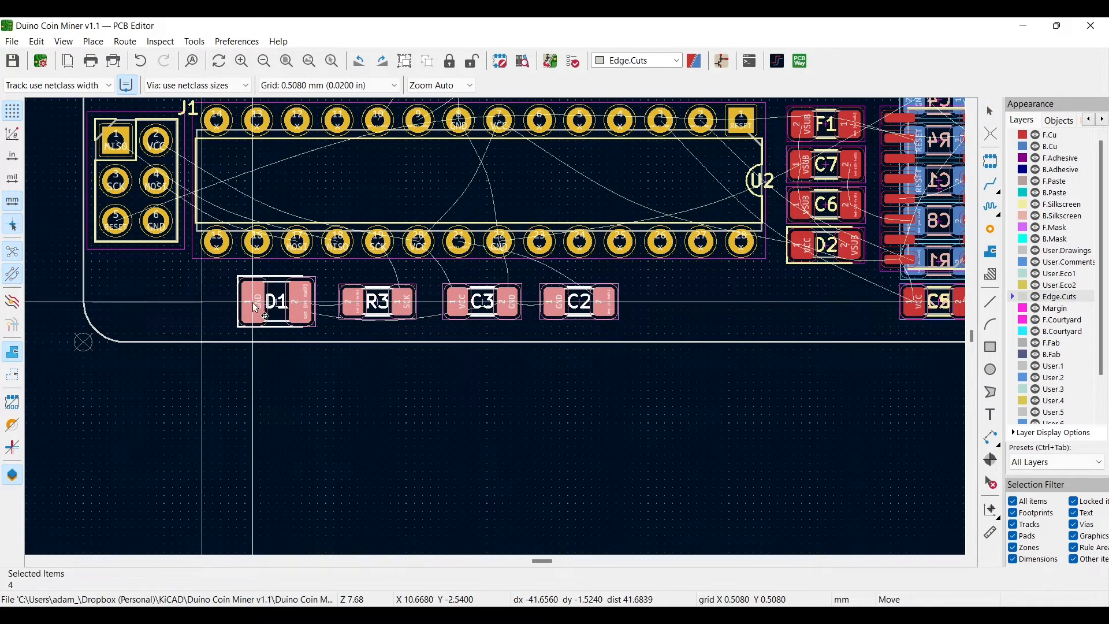
Shift R3, C3 and C2 left one by one to tighten the spacing of the row beside D1.
click(348, 314)
drag(353, 306, 339, 306)
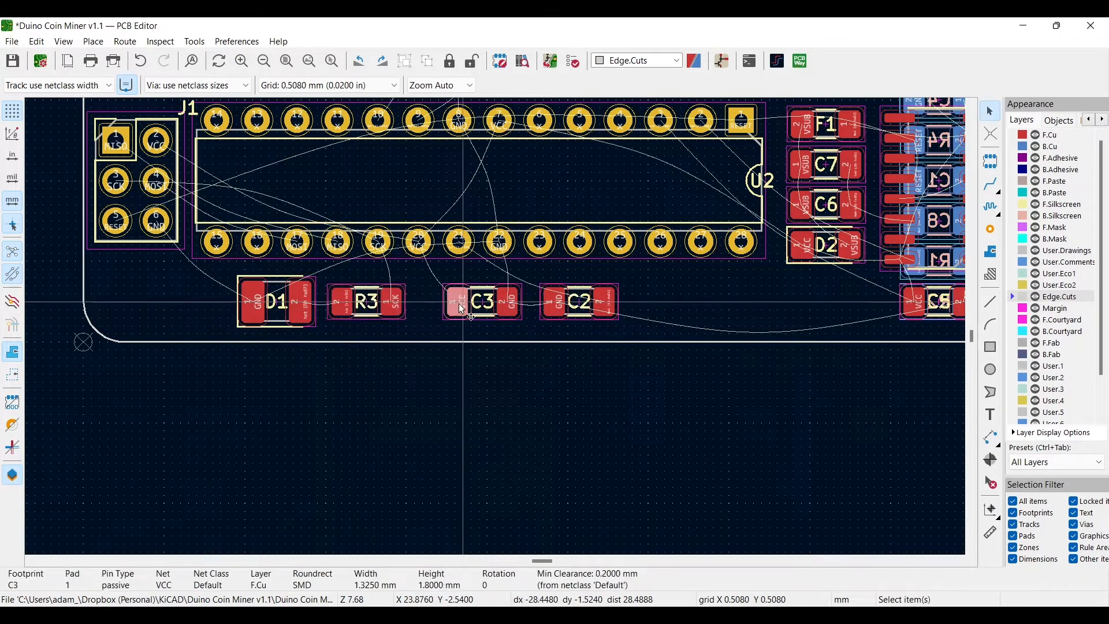
drag(482, 302, 453, 301)
drag(579, 301, 540, 302)
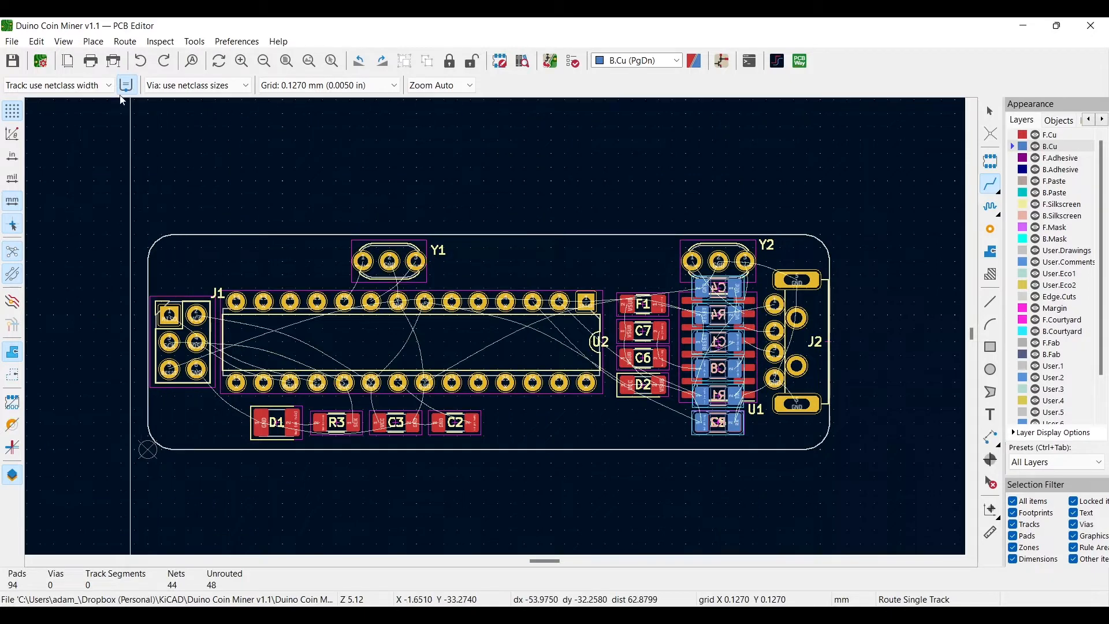
Add a net class named Power in the board setup.
click(45, 68)
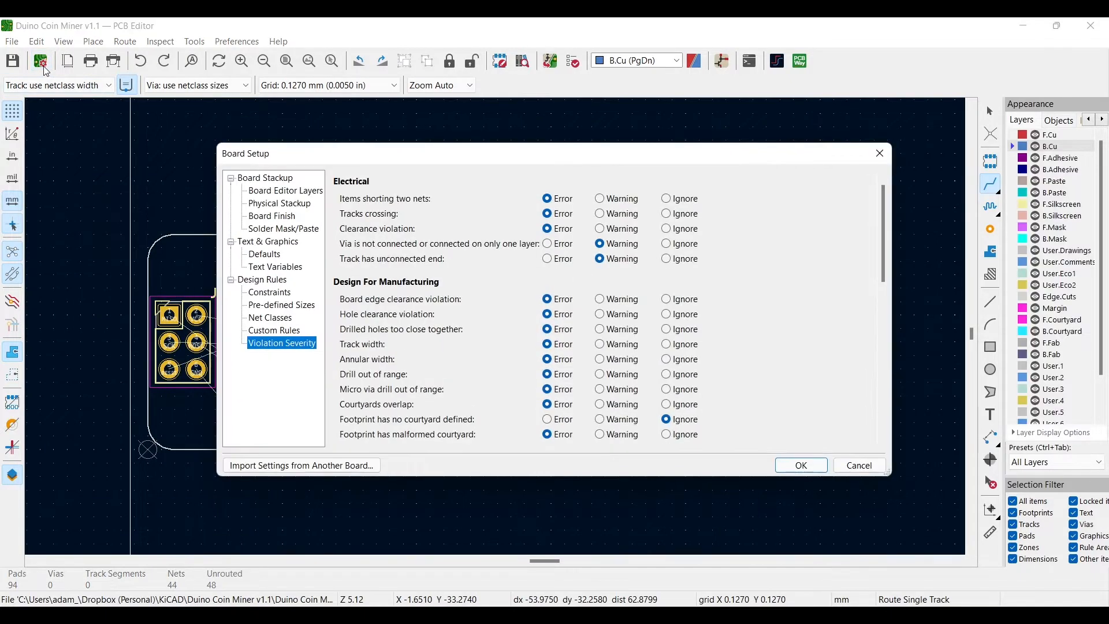
click(278, 319)
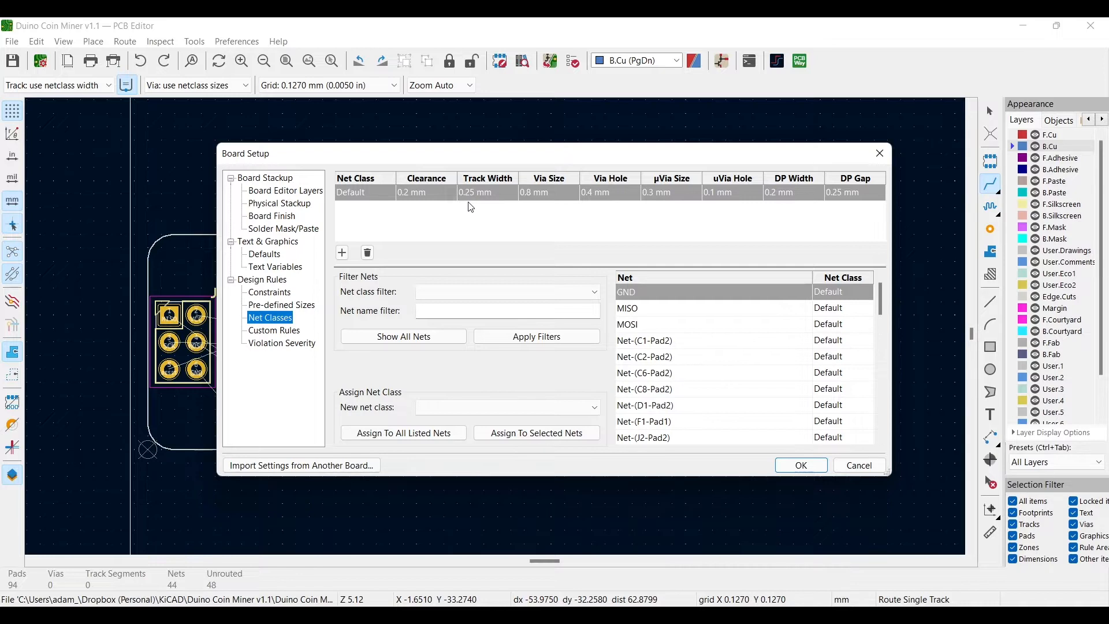
click(343, 253)
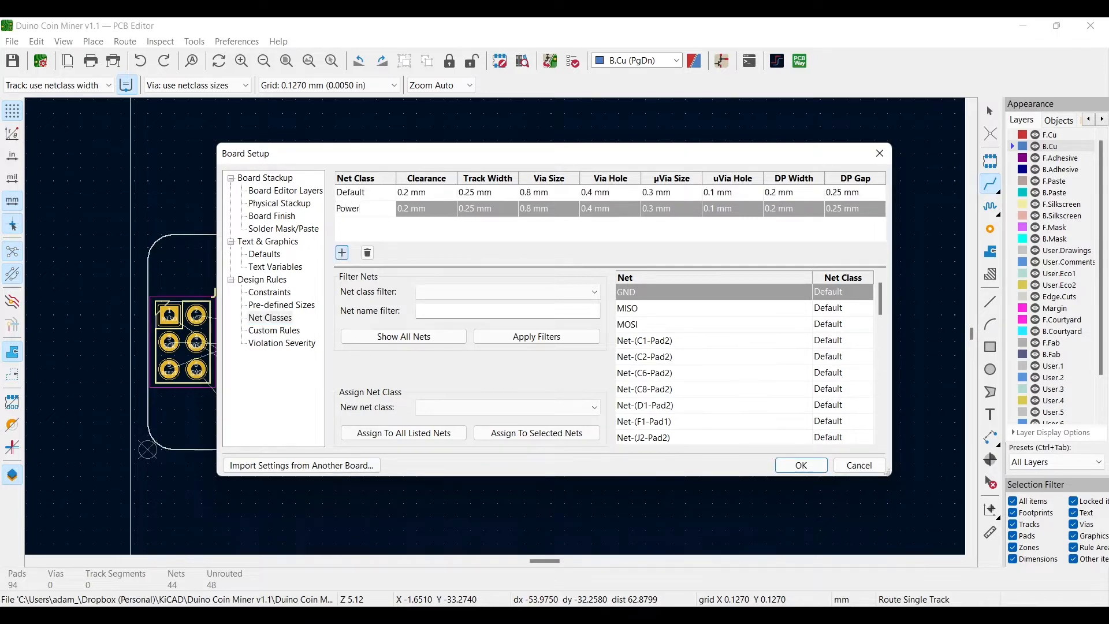
Set the Power net class to 0.25 mm clearance, 0.4 mm track width and 1 mm via size.
click(409, 209)
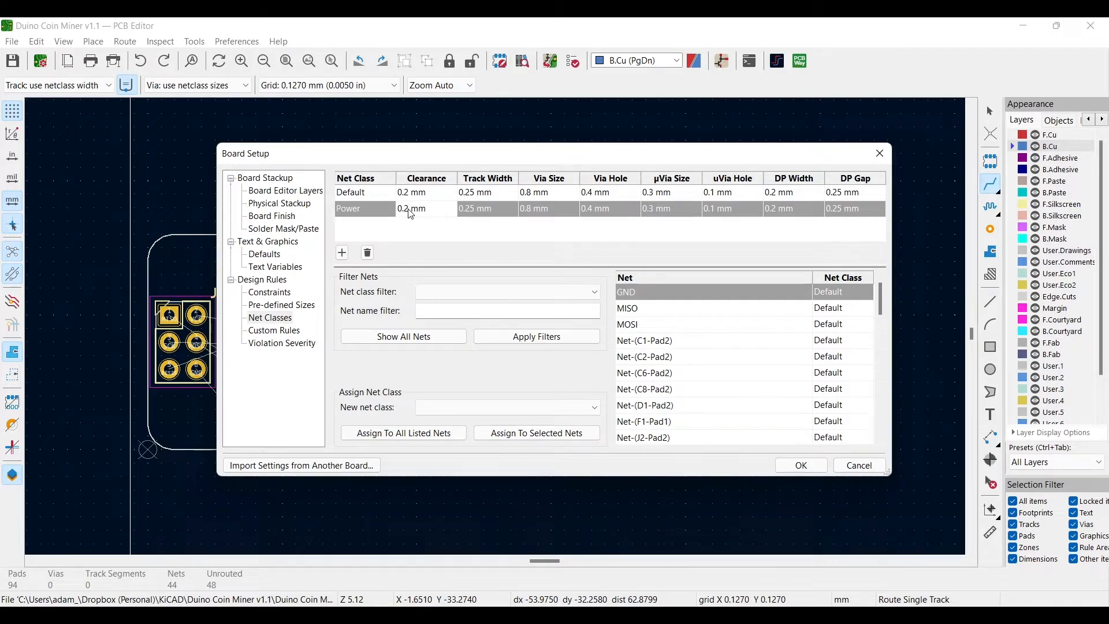
click(473, 209)
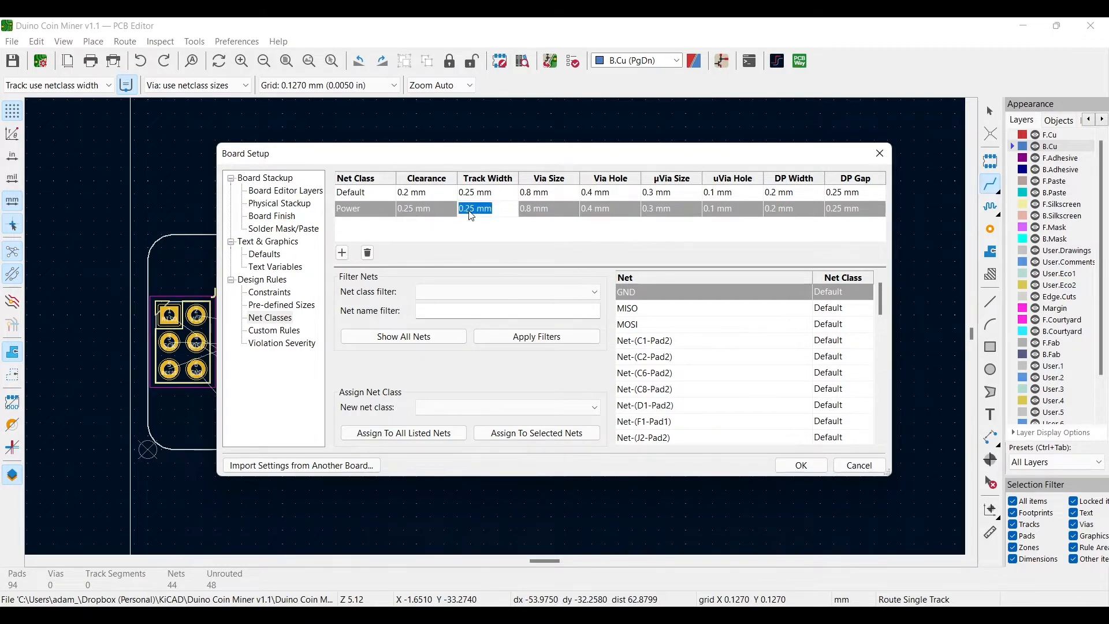
text(0.4)
key(Return)
click(555, 211)
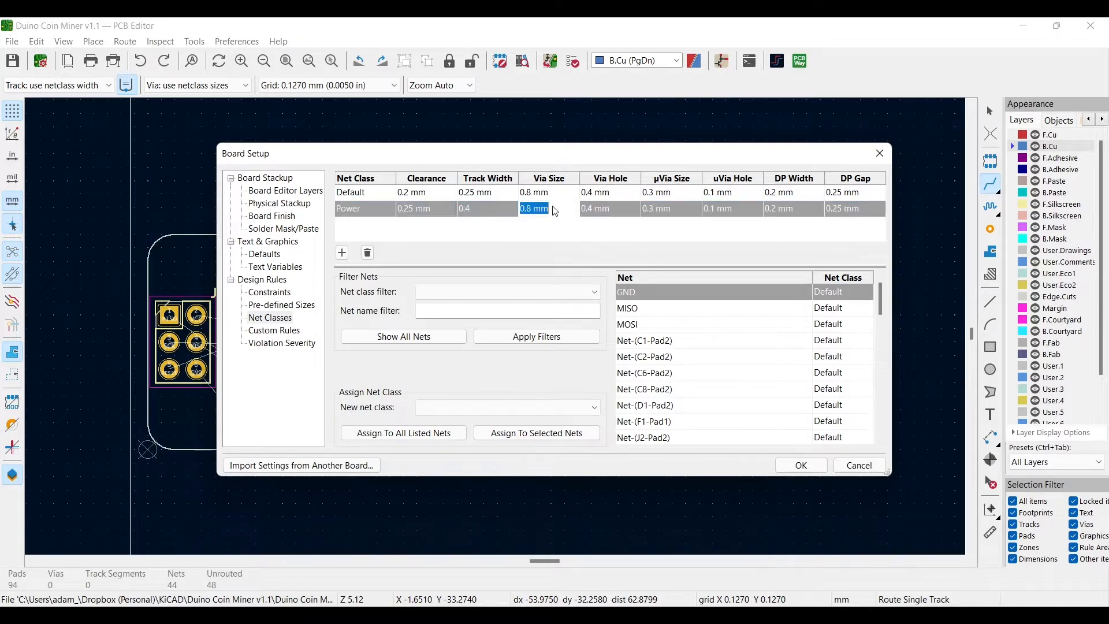
text(1)
key(Return)
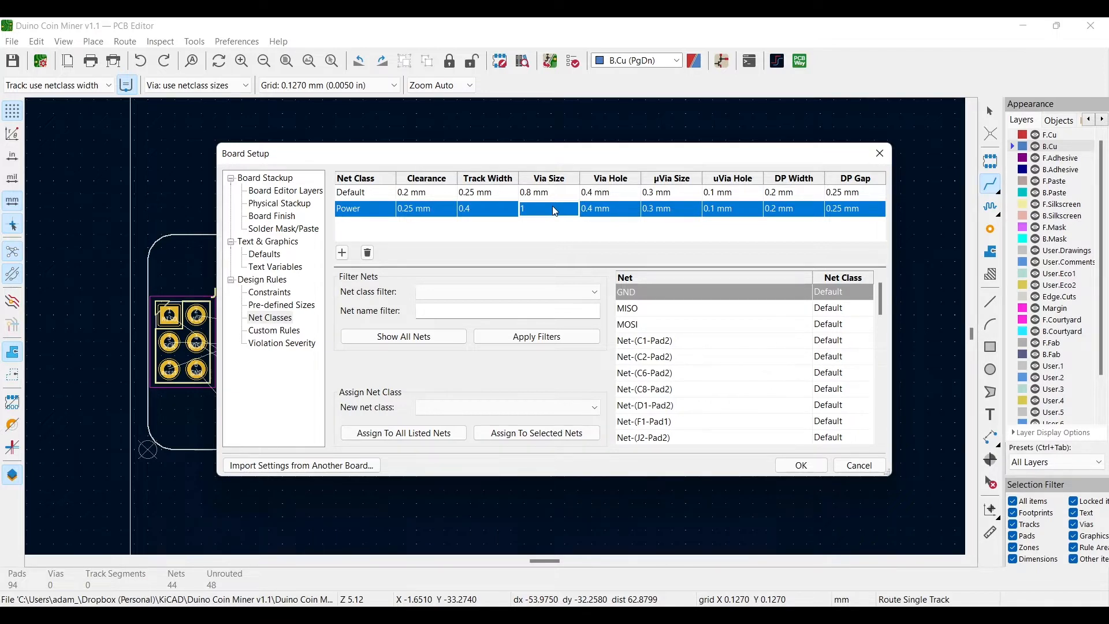
Assign the GND, VCC and VSUB nets to the Power net class and apply the board setup.
click(841, 296)
click(835, 320)
scroll(689, 350, down, 3)
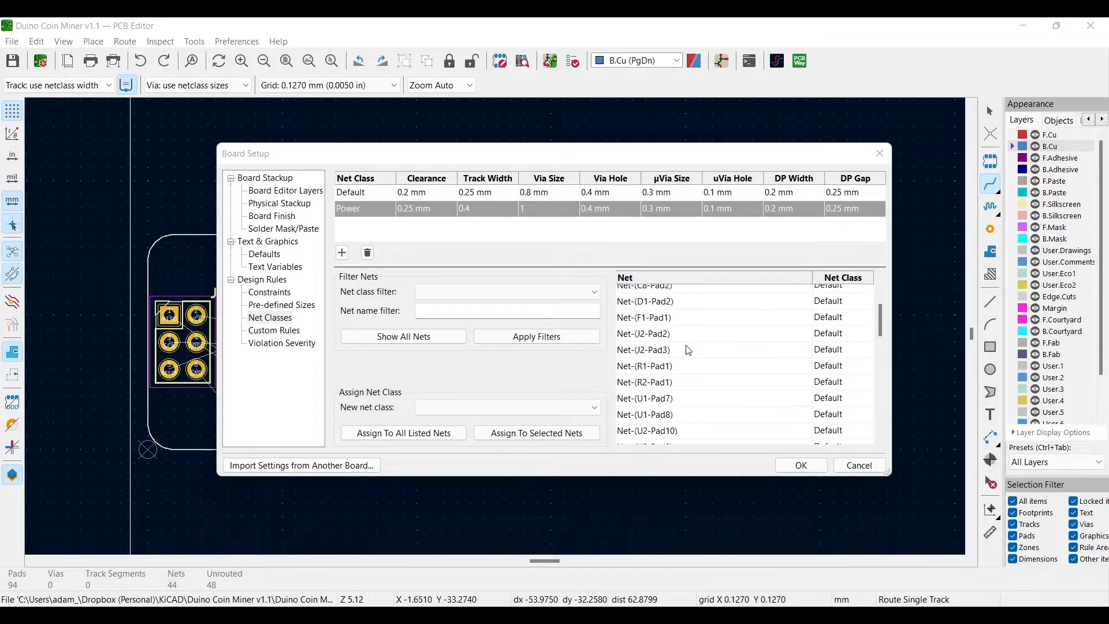
scroll(684, 352, down, 3)
click(822, 397)
click(865, 400)
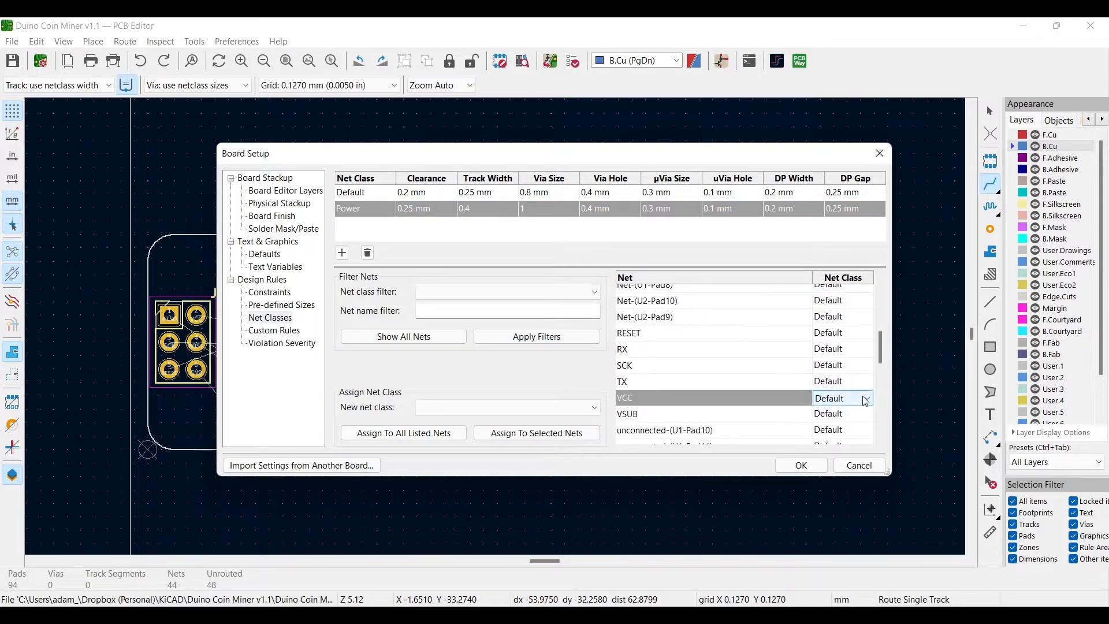
click(865, 400)
click(847, 423)
click(867, 422)
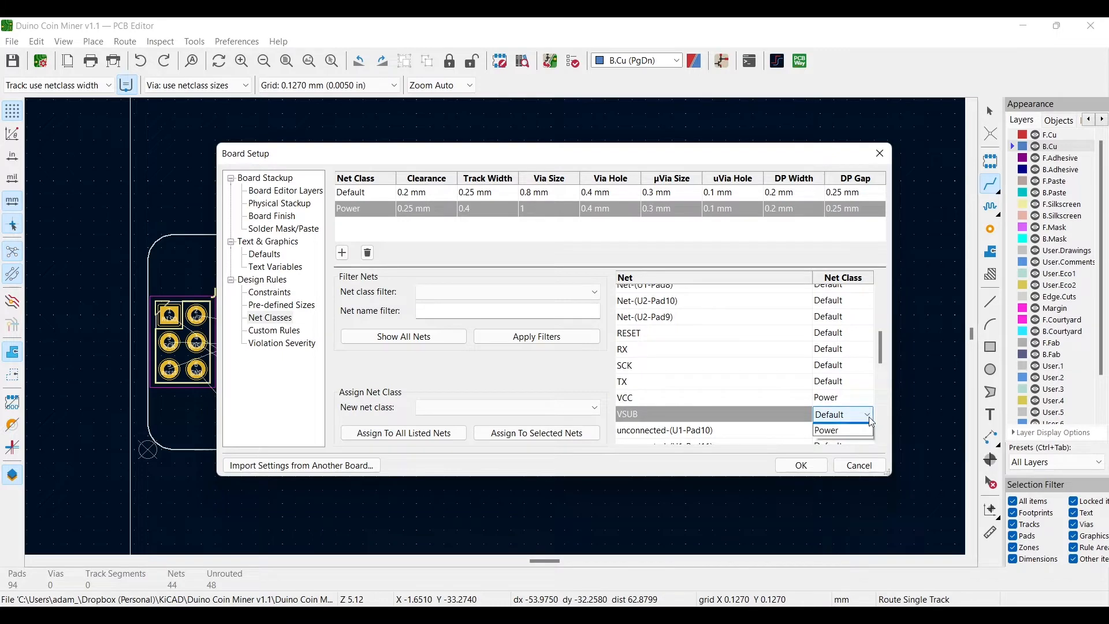
click(849, 443)
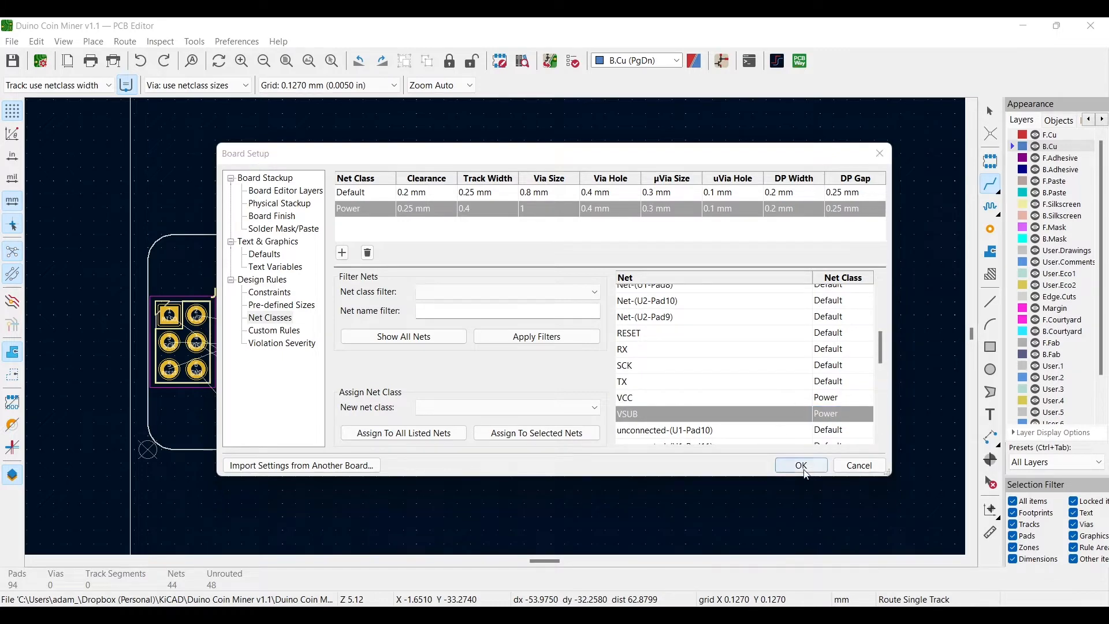
click(805, 468)
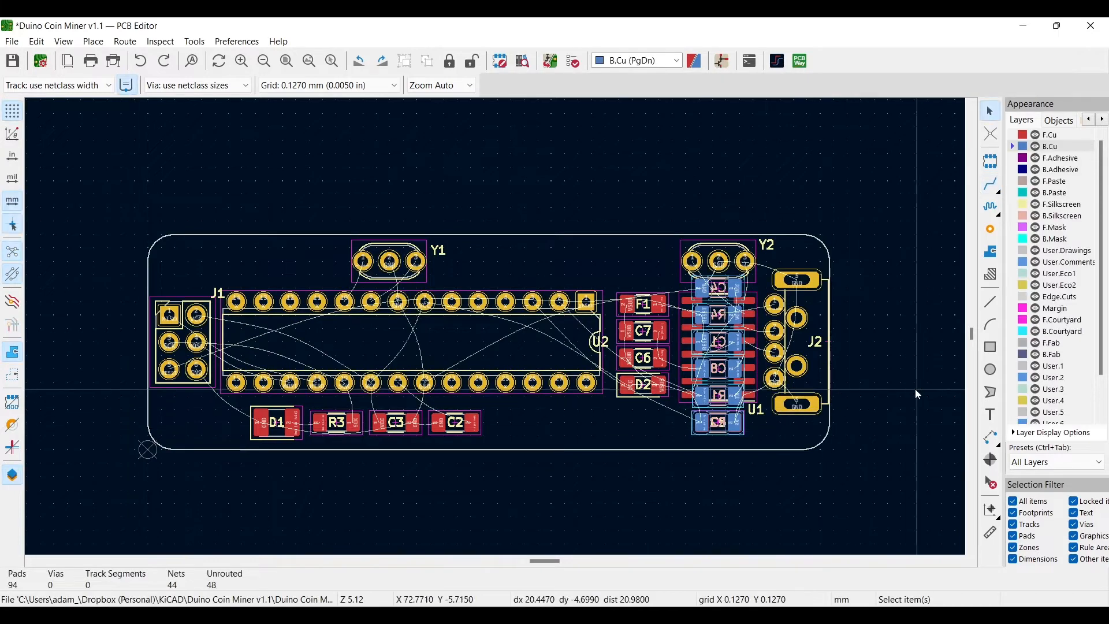
On B.Cu, route GND tracks linking J2's two shield pads and connecting the lower shield pad to J2 pin 4.
scroll(824, 354, up, 1)
middle_drag(455, 286, 613, 299)
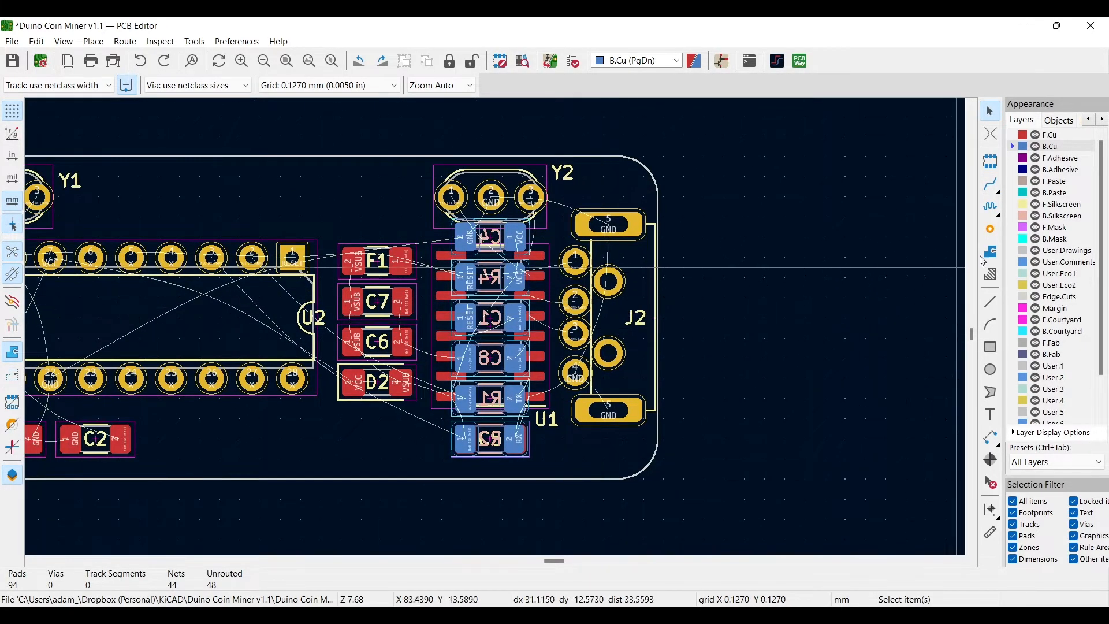
click(991, 186)
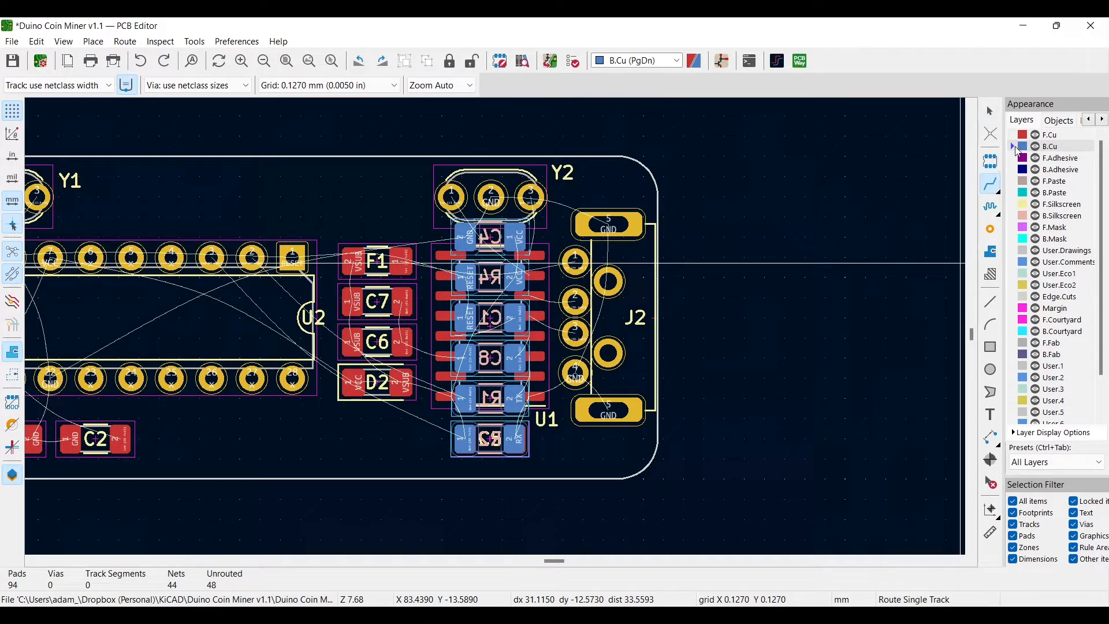
scroll(628, 365, up, 2)
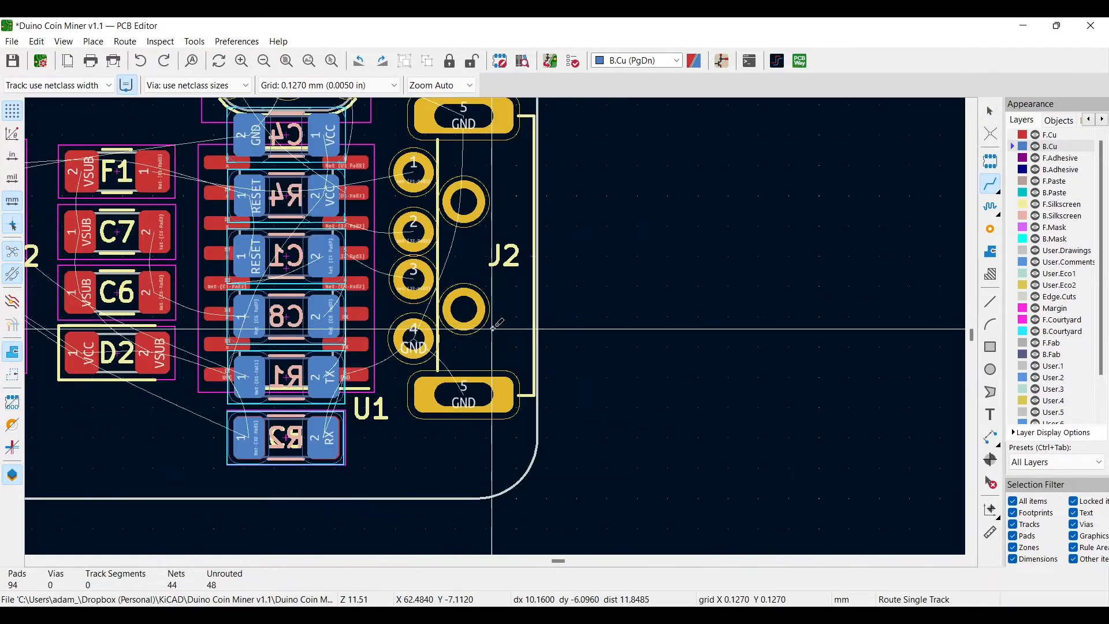
click(469, 112)
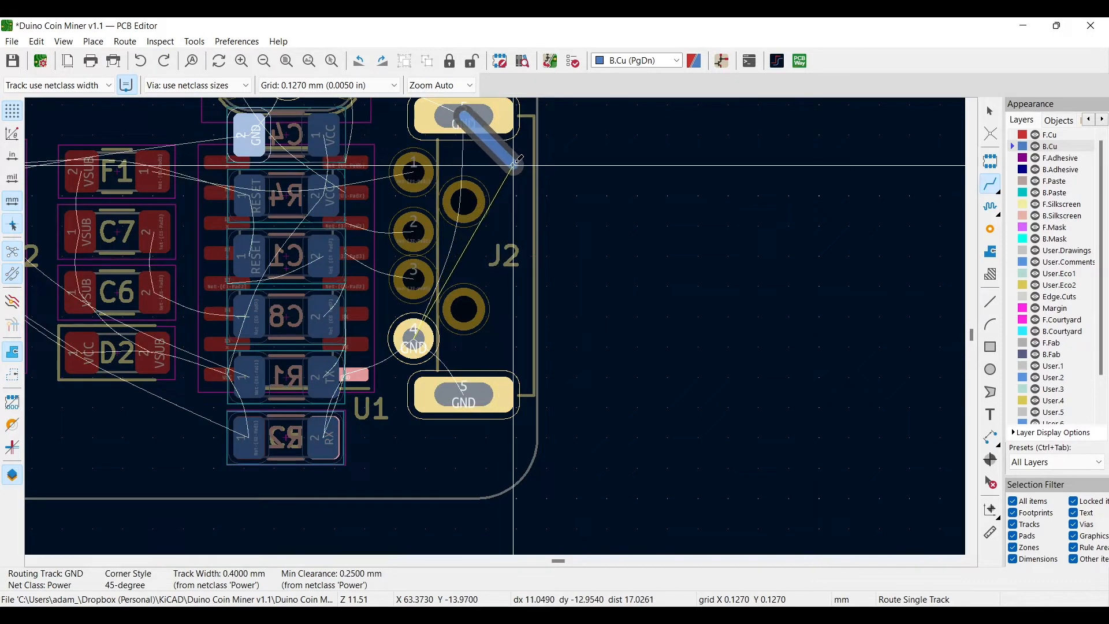
click(478, 381)
middle_drag(511, 200, 767, 236)
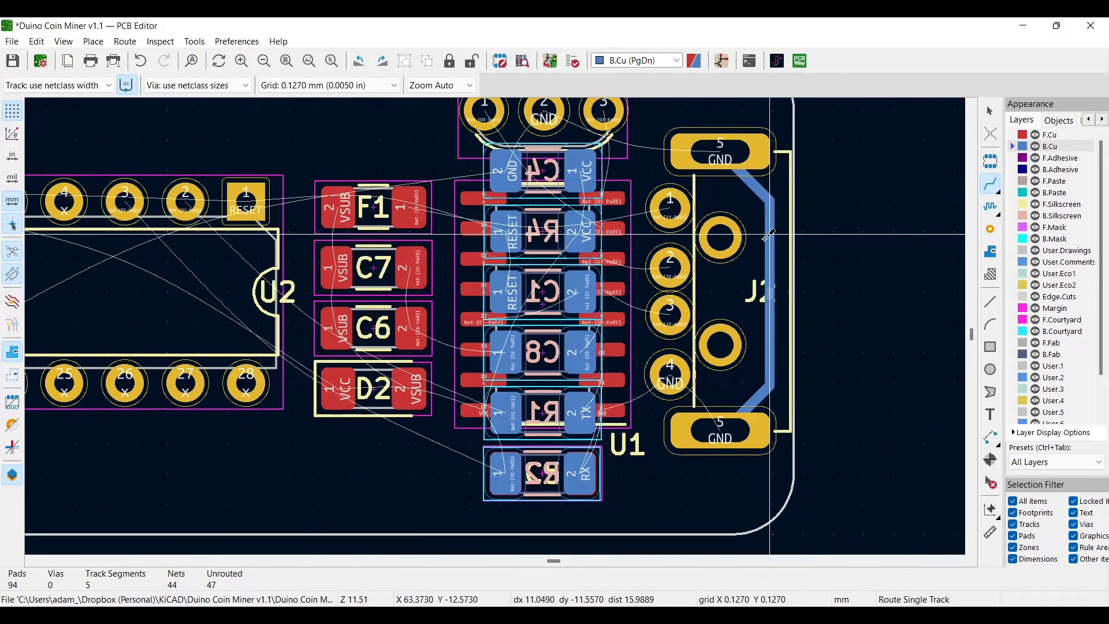
click(725, 417)
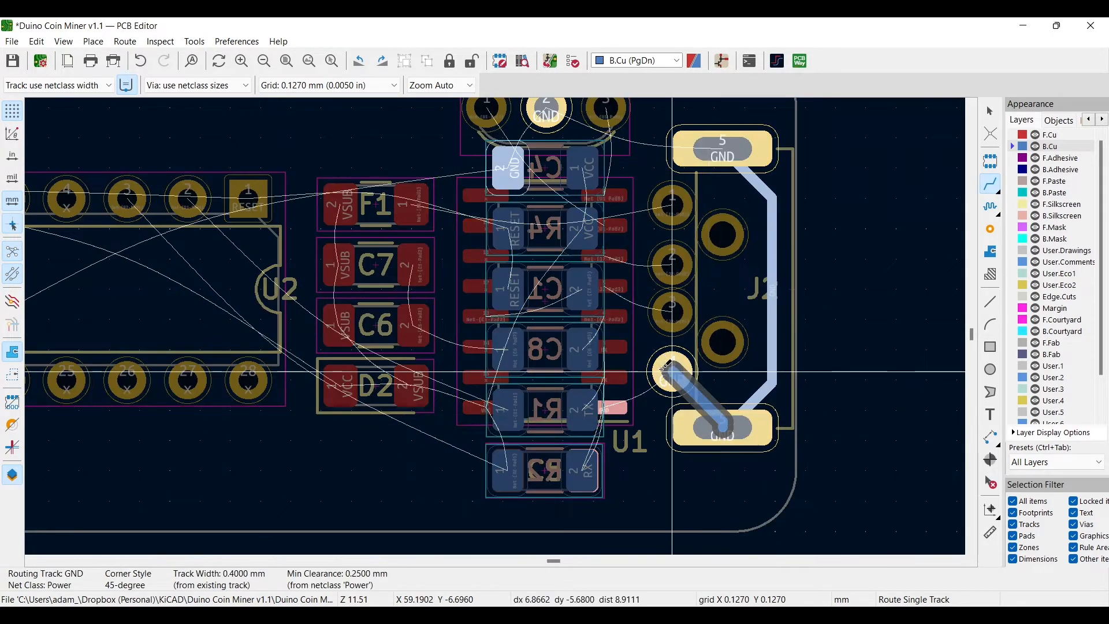
click(664, 368)
Route a GND track on B.Cu from J2's upper shield pad around the top of Y2 to Y2 pin 2.
middle_drag(700, 149, 738, 283)
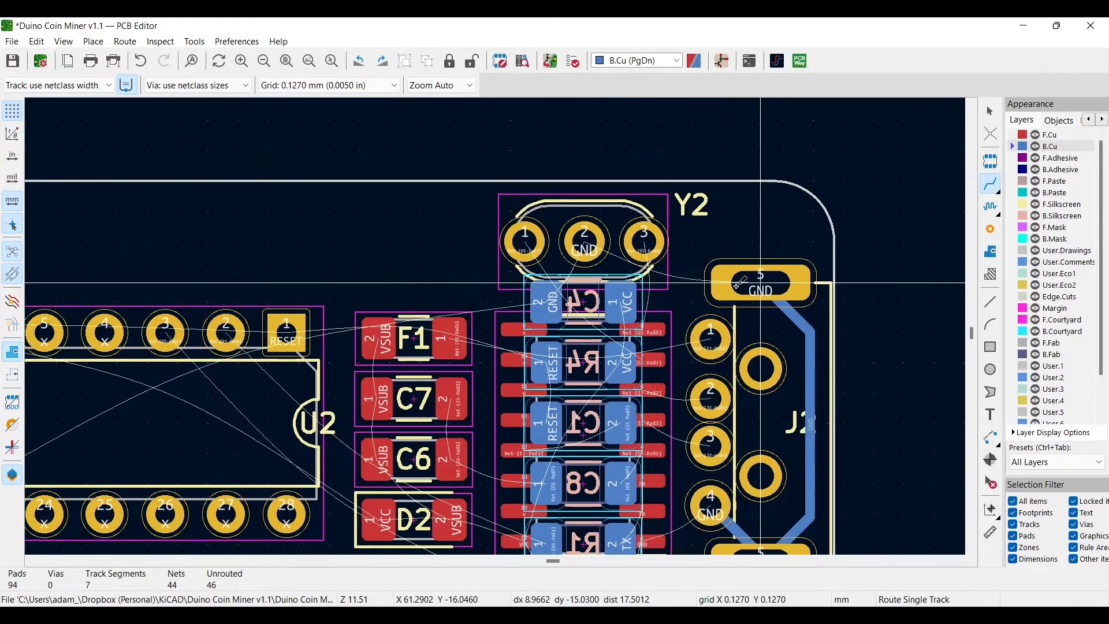
click(763, 279)
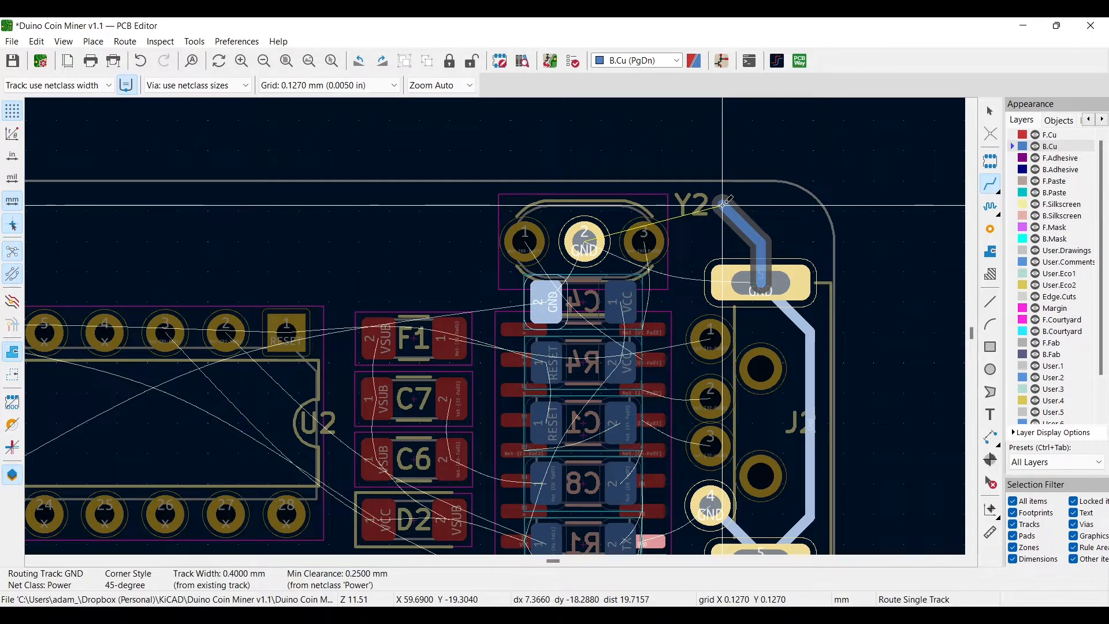
click(724, 206)
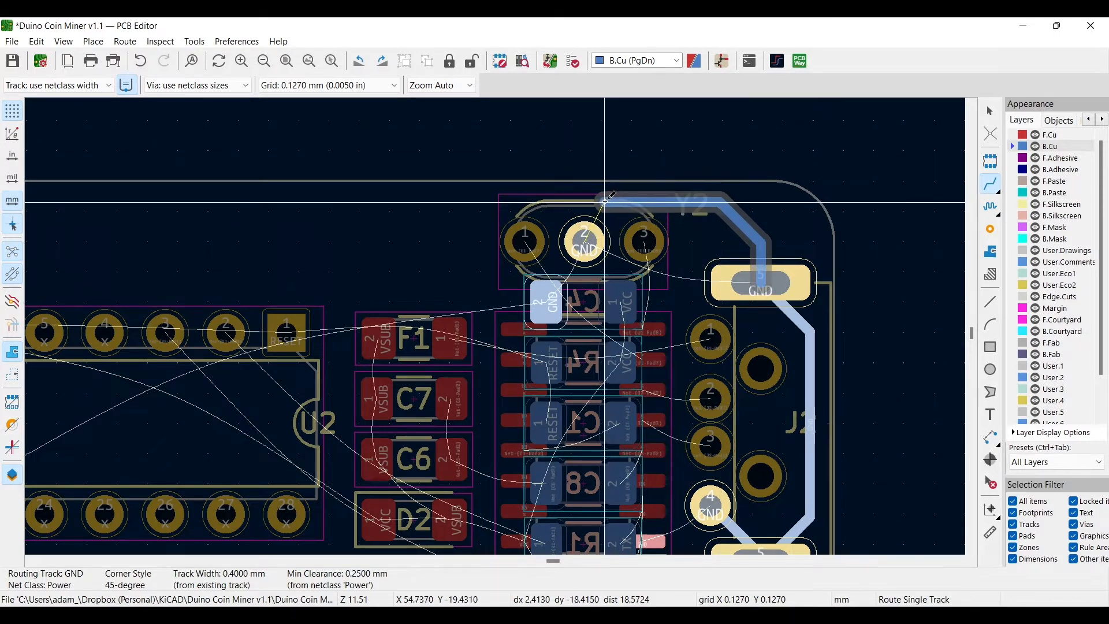
click(585, 227)
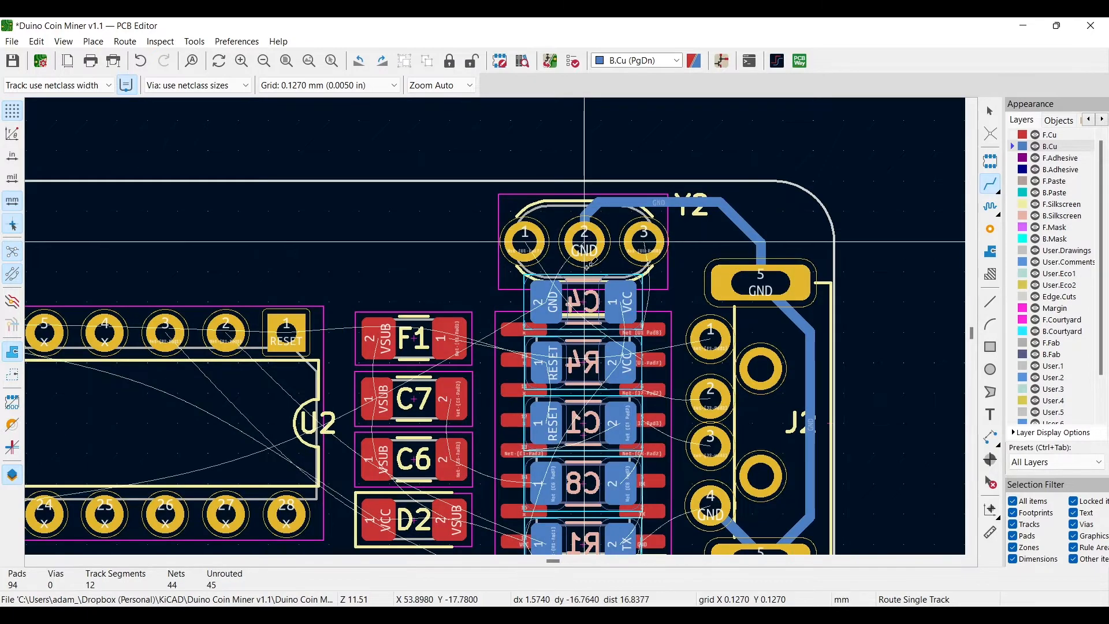
Route B.Cu tracks from Y2 pin 2 to C4's GND pad and from C4's VCC pad to R4's VCC pad.
middle_drag(585, 227, 656, 182)
click(656, 185)
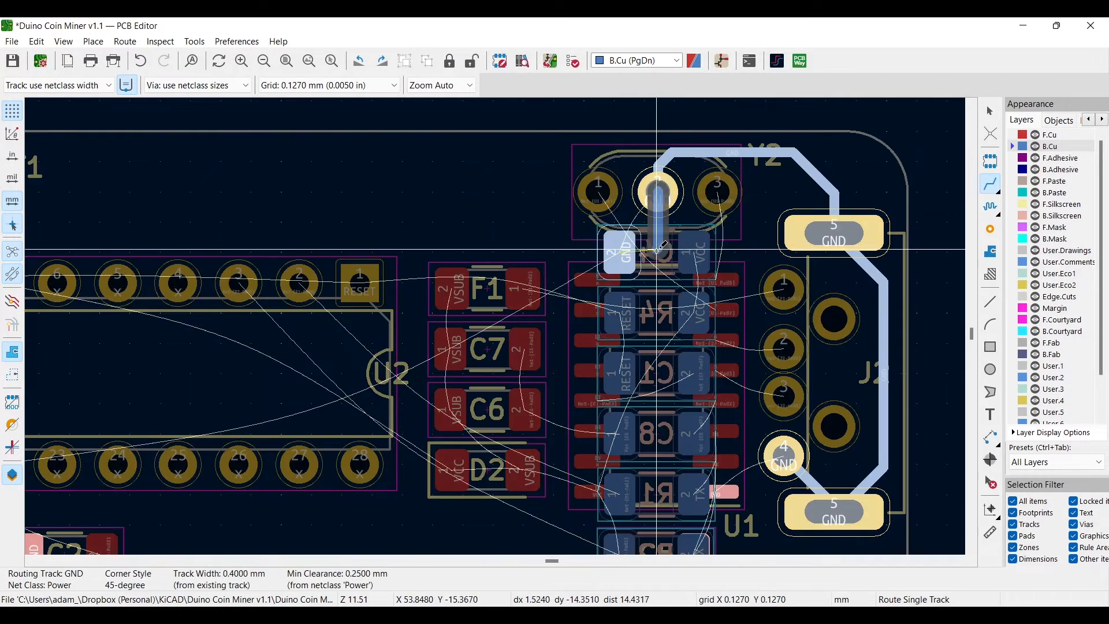
click(623, 248)
click(700, 250)
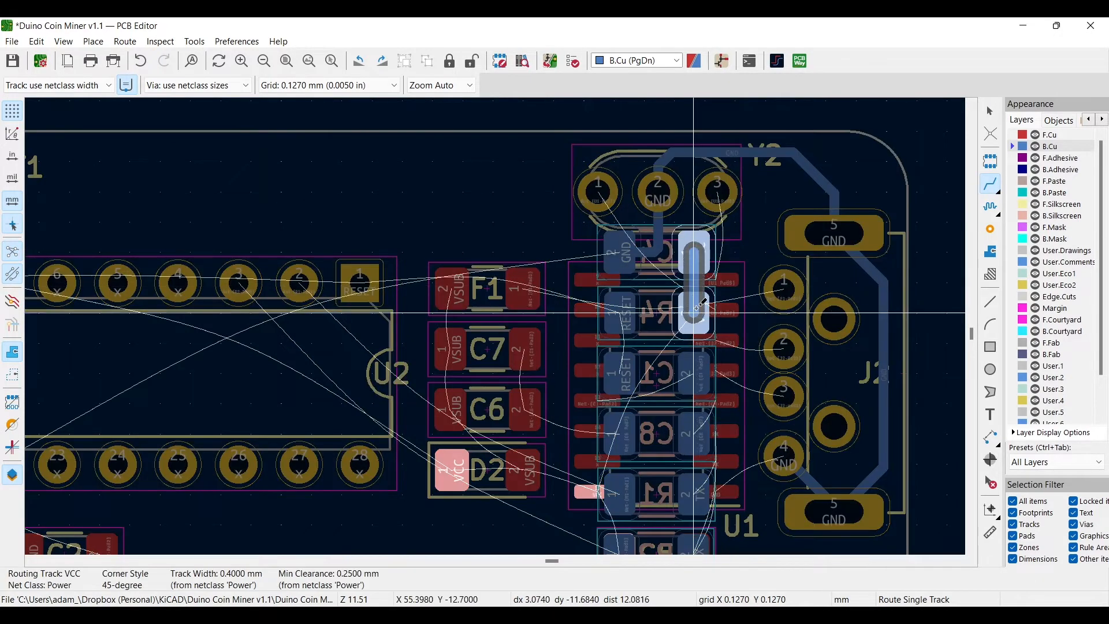
key(Escape)
On F.Cu, route Y2 pin 3 straight down to U1 pad 8 and Y2 pin 1 diagonally to the U1 pad directly below it.
click(1014, 137)
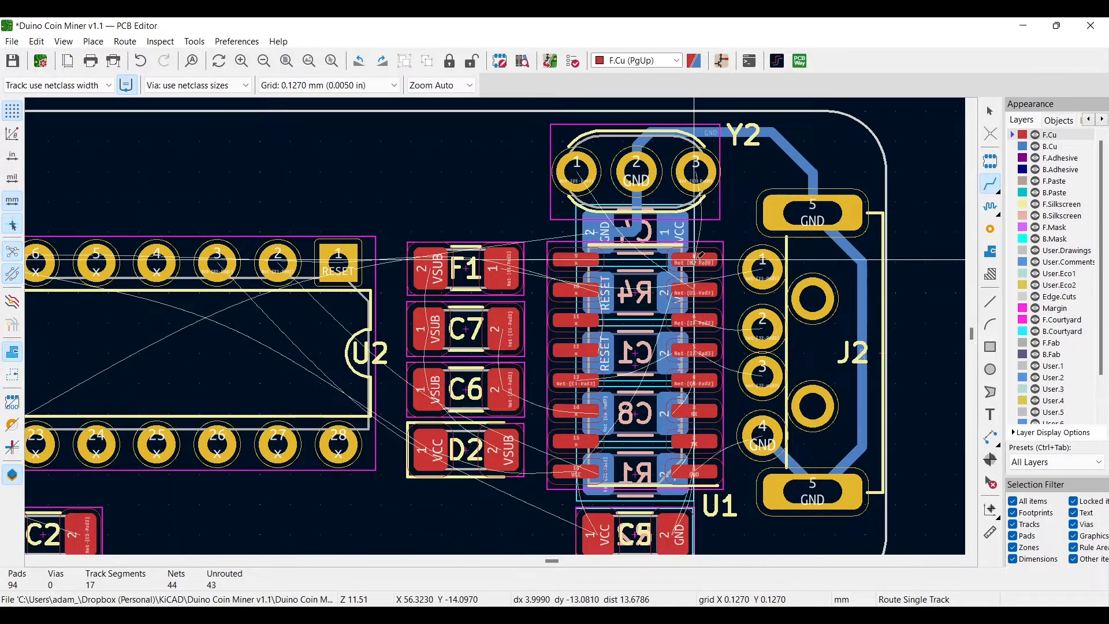
click(697, 172)
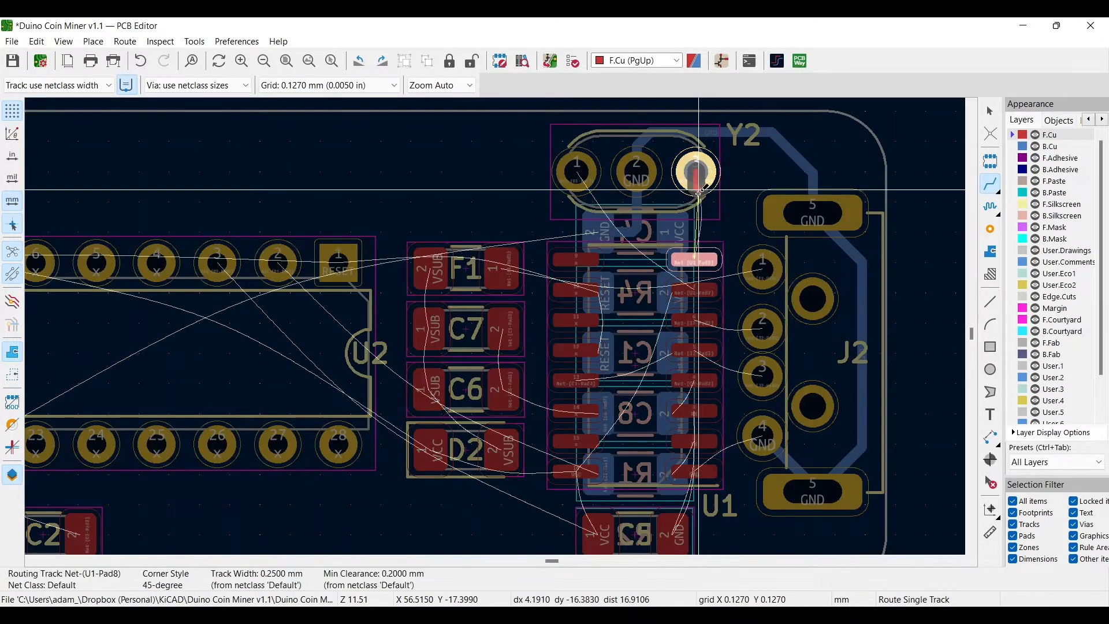
click(700, 254)
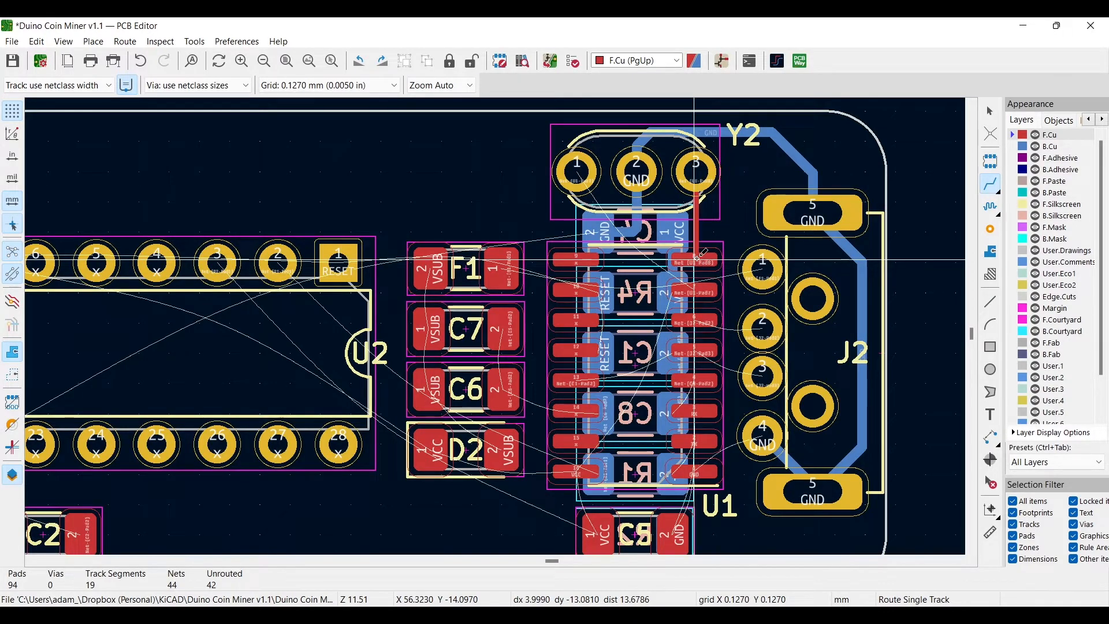
click(577, 172)
click(695, 291)
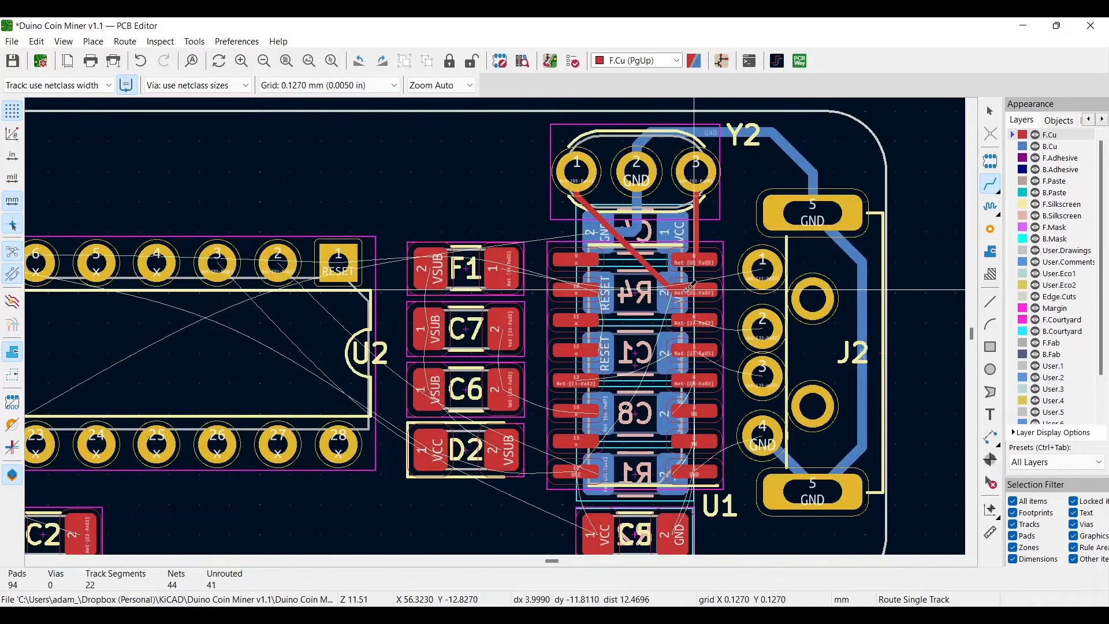
Route F.Cu GND tracks from U1's GND pad to J2 pin 4 and from C5's GND pad to J2's lower shield pad.
middle_drag(693, 290, 703, 159)
click(683, 404)
click(800, 362)
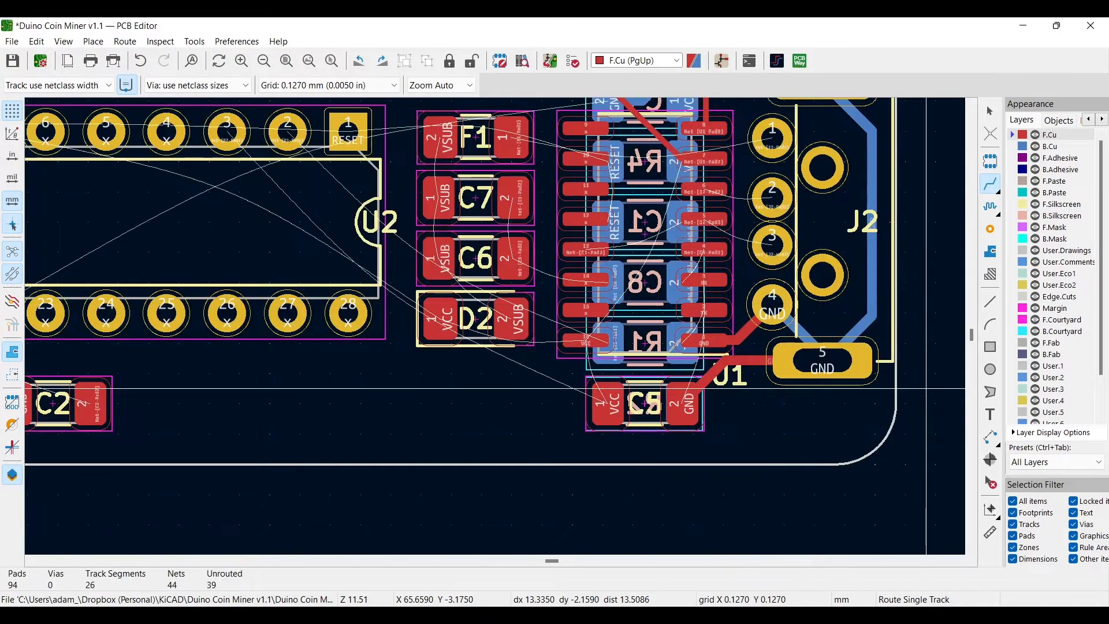
Rotate D2 by 180° and route its VCC pad on F.Cu to U1 pin 16, C5 and U2 pin 7.
click(516, 320)
click(607, 403)
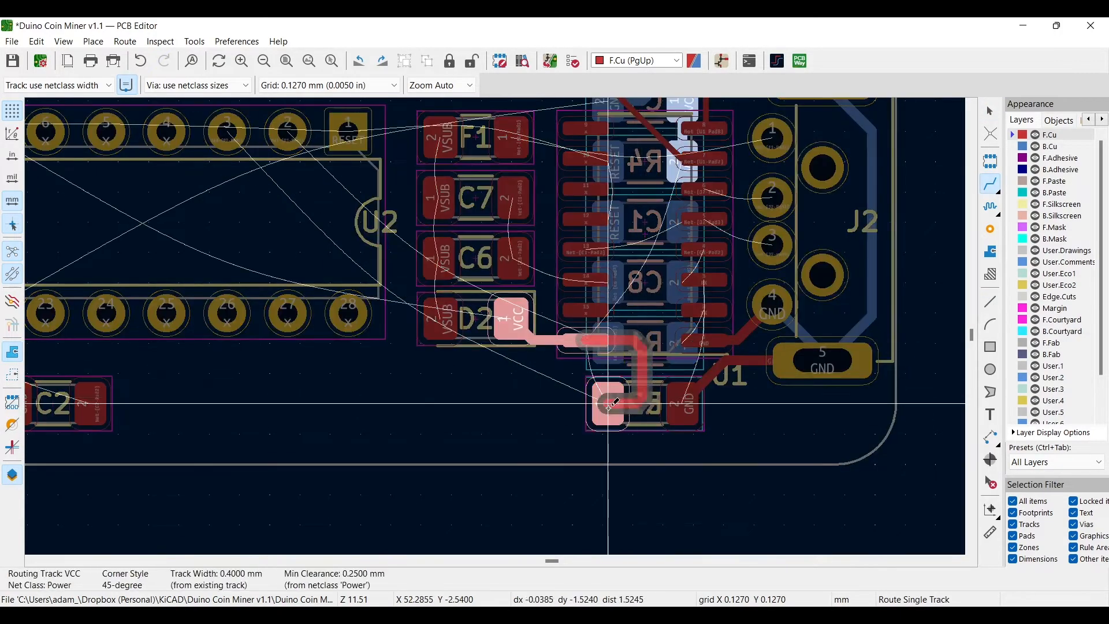
middle_drag(608, 403, 911, 411)
click(514, 321)
click(289, 142)
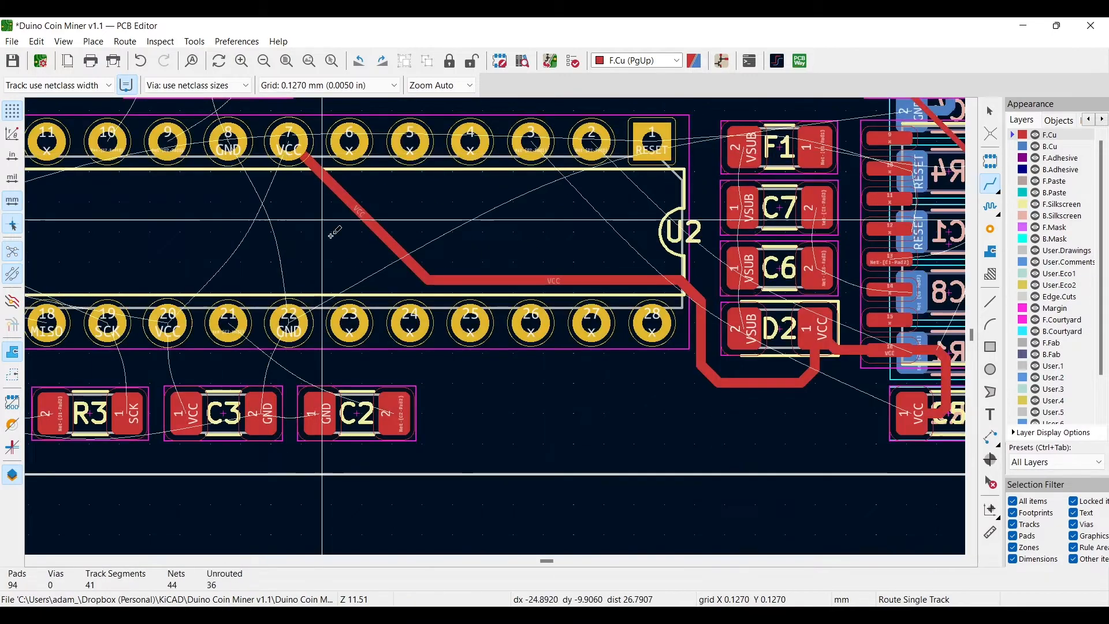
Route U2 pin 20 to C3's VCC pad, join the GND pads of C3 and C2, and route U2 pin 21 to C2 pad 2.
scroll(772, 257, down, 3)
scroll(313, 244, up, 5)
click(313, 190)
click(341, 320)
click(403, 190)
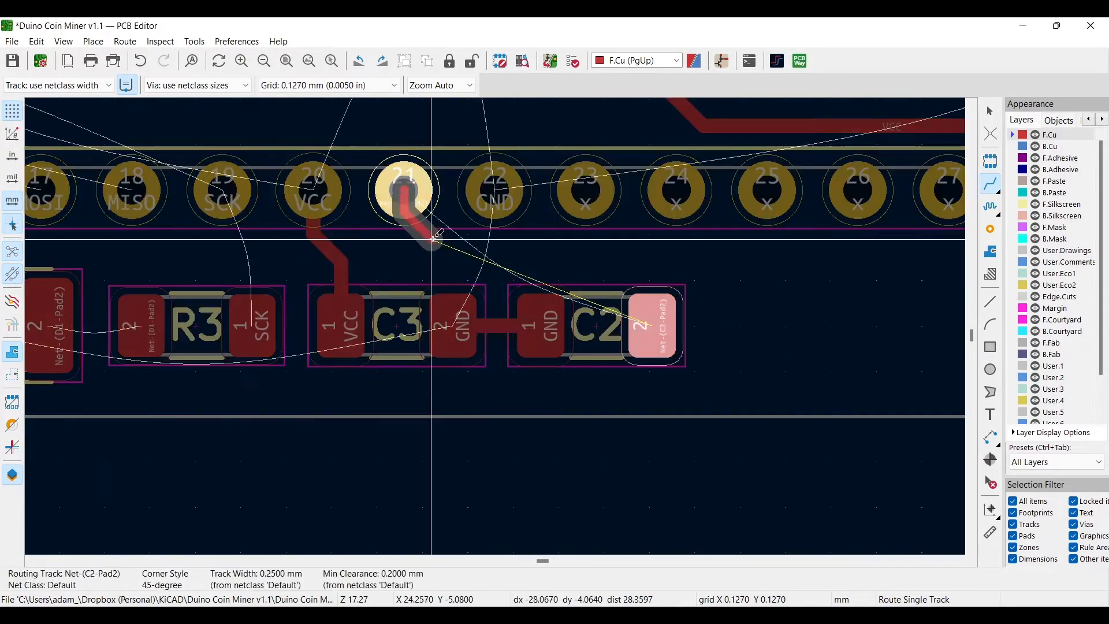
key(Escape)
click(403, 190)
click(654, 320)
Route SCK from U2 pin 19 to R3 pad 1, and connect R3 pad 2 to D1 pad 2.
middle_drag(513, 466, 805, 447)
click(515, 171)
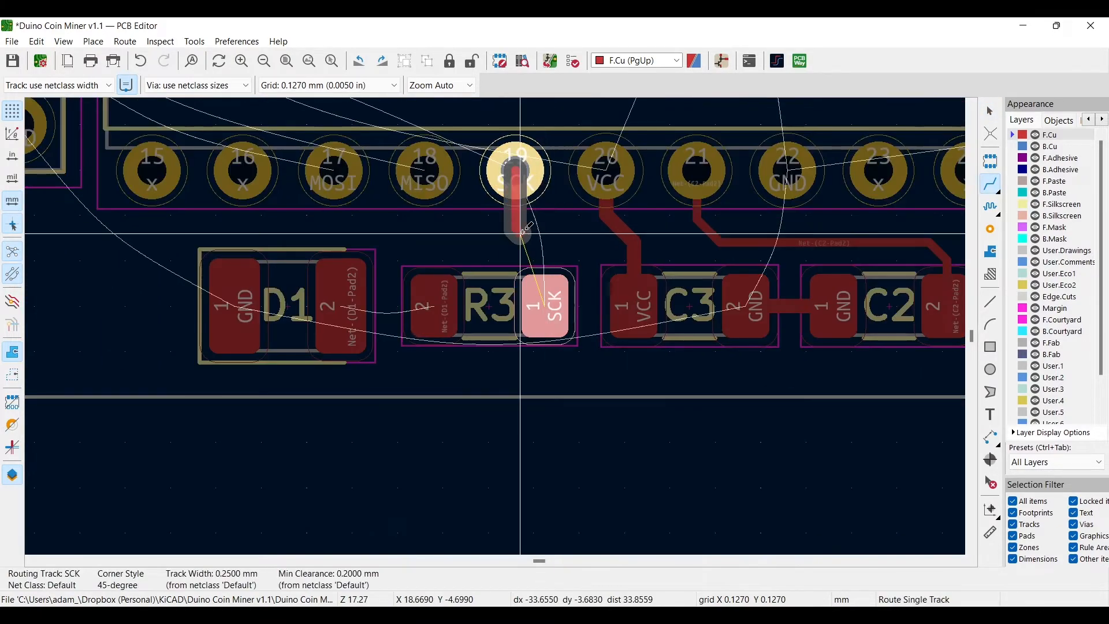
click(545, 305)
click(436, 305)
click(340, 304)
Route GND from J1 pin 6 to D1, along the lower board edge to C5, and join C3's GND pad to it.
scroll(340, 305, down, 1)
click(473, 149)
click(618, 265)
click(446, 280)
scroll(577, 305, up, 1)
middle_drag(577, 306, 240, 300)
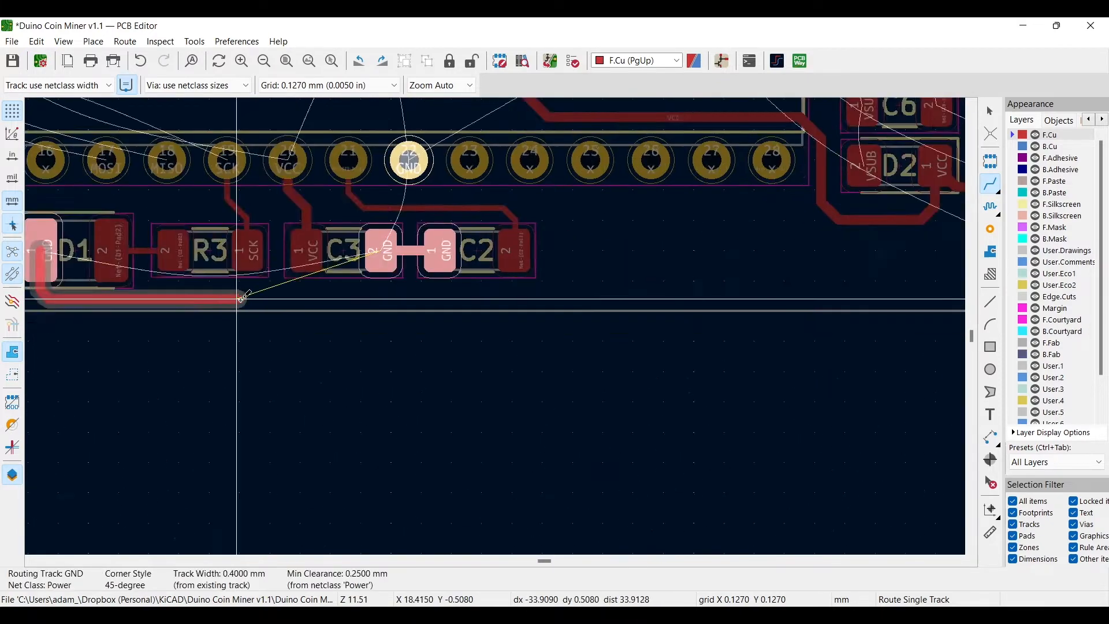
middle_drag(681, 298, 303, 305)
click(728, 258)
middle_drag(185, 318, 722, 295)
click(539, 236)
click(558, 284)
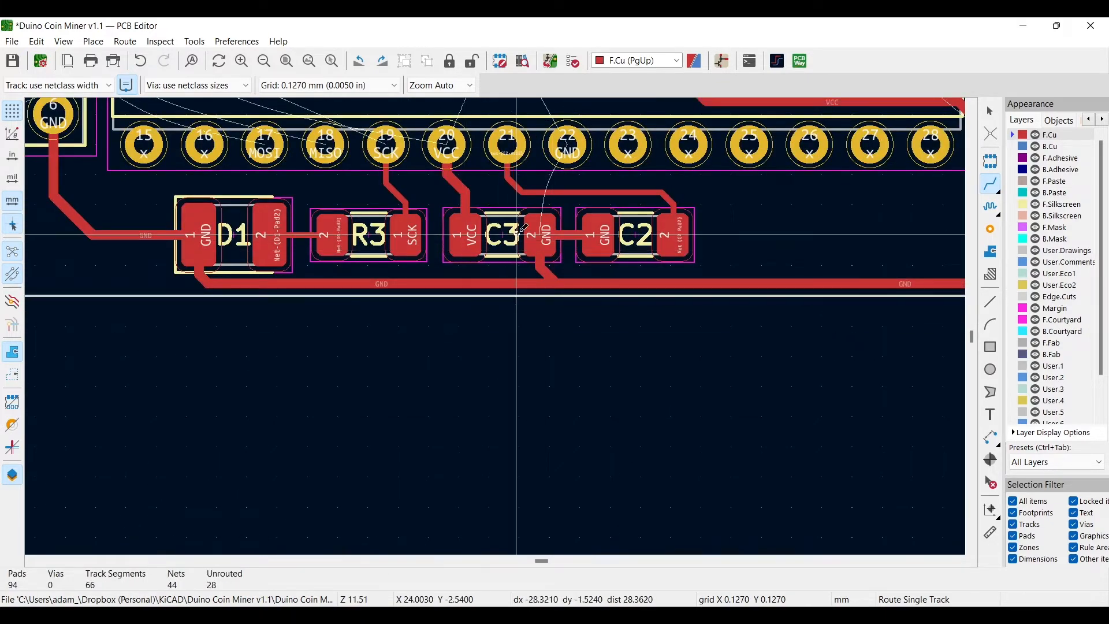
Route VCC on F.Cu between U2 pin 7 and J1 pin 2, with a branch to U2 pin 20.
scroll(502, 254, down, 2)
scroll(495, 324, up, 2)
scroll(495, 325, down, 1)
click(495, 327)
click(838, 307)
scroll(837, 322, up, 5)
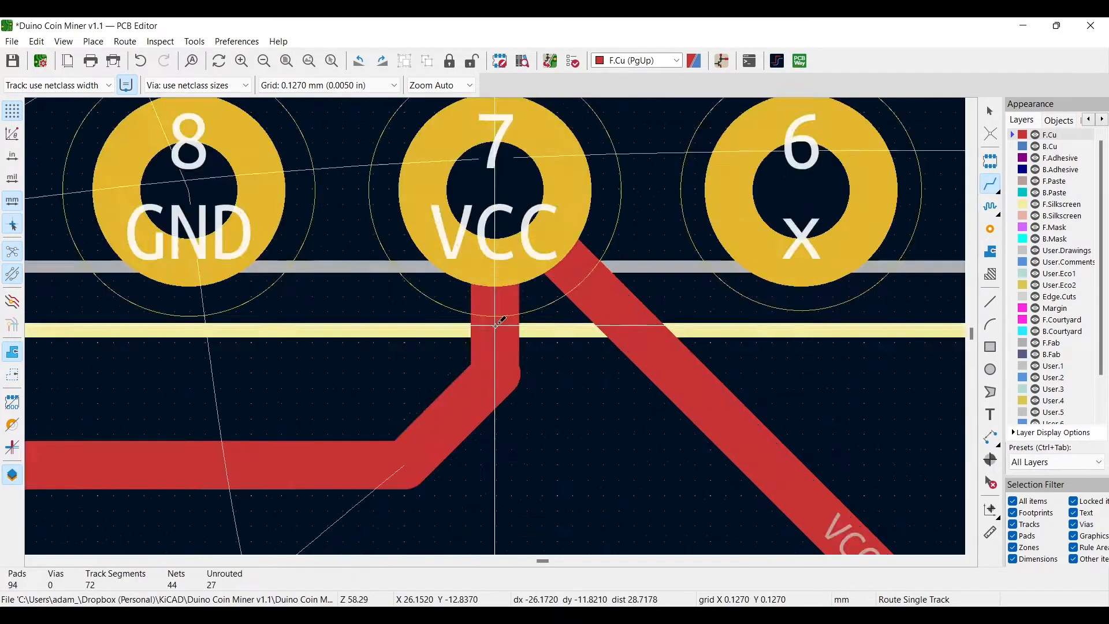
click(404, 461)
scroll(370, 497, down, 4)
click(435, 399)
Route SCK from J1 pin 3 between U2 pins 16 and 17 to R3's SCK pad.
middle_drag(275, 324, 562, 336)
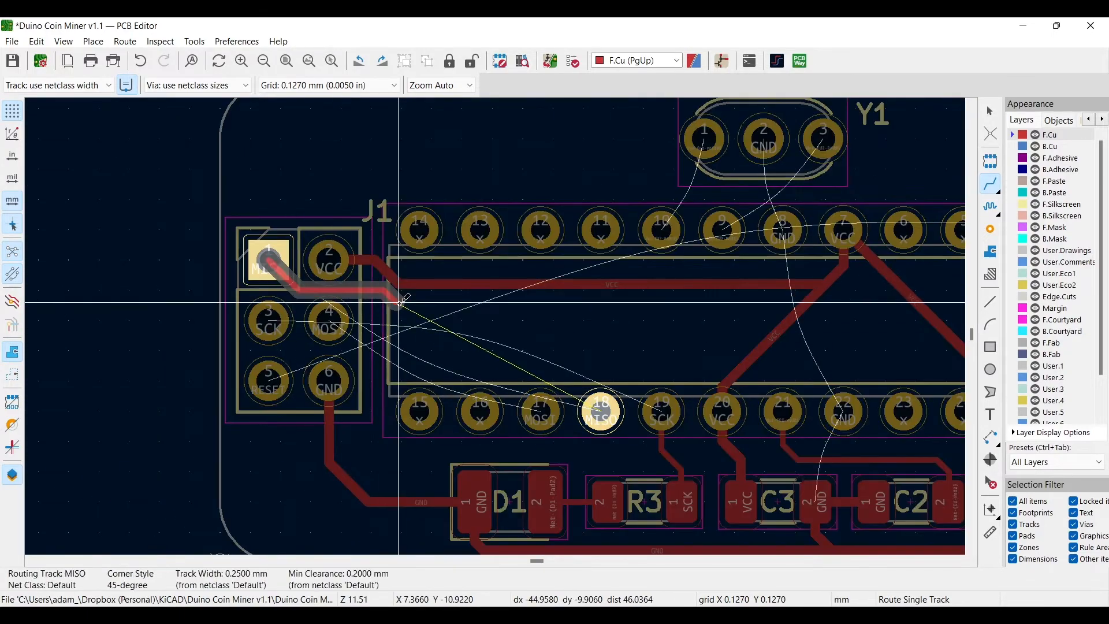
click(269, 317)
scroll(520, 440, up, 4)
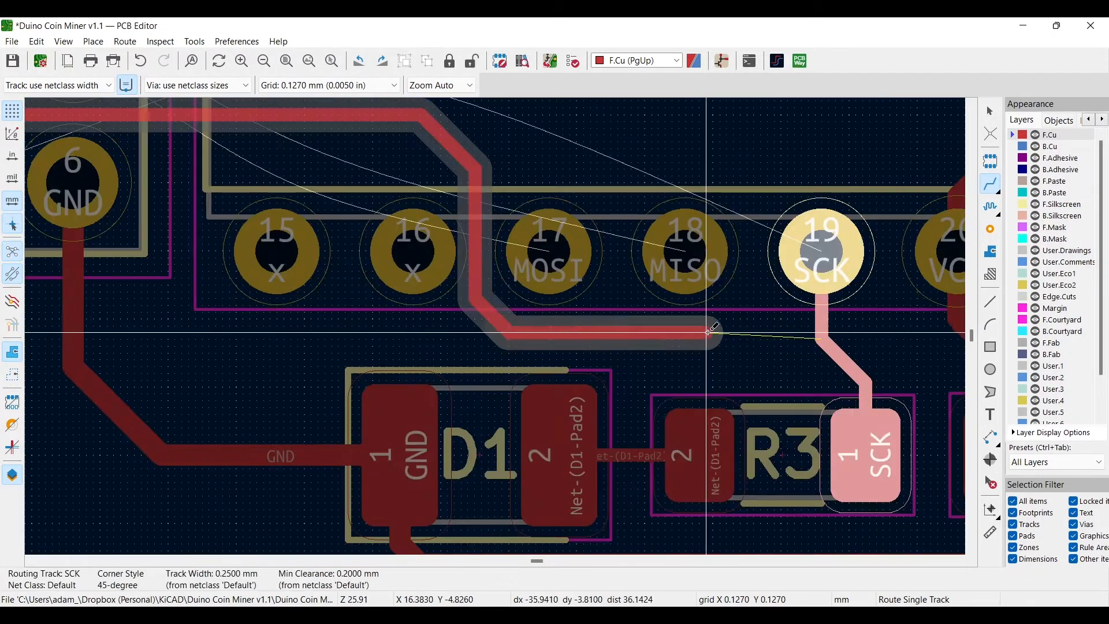
scroll(697, 310, down, 2)
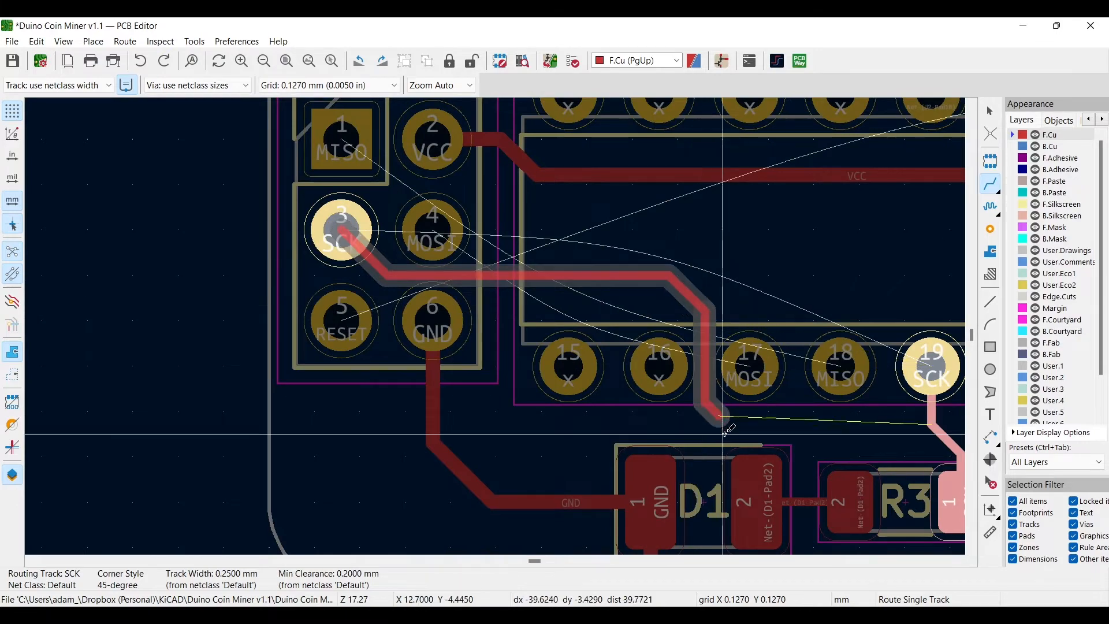
scroll(745, 428, up, 2)
click(779, 417)
scroll(462, 295, down, 2)
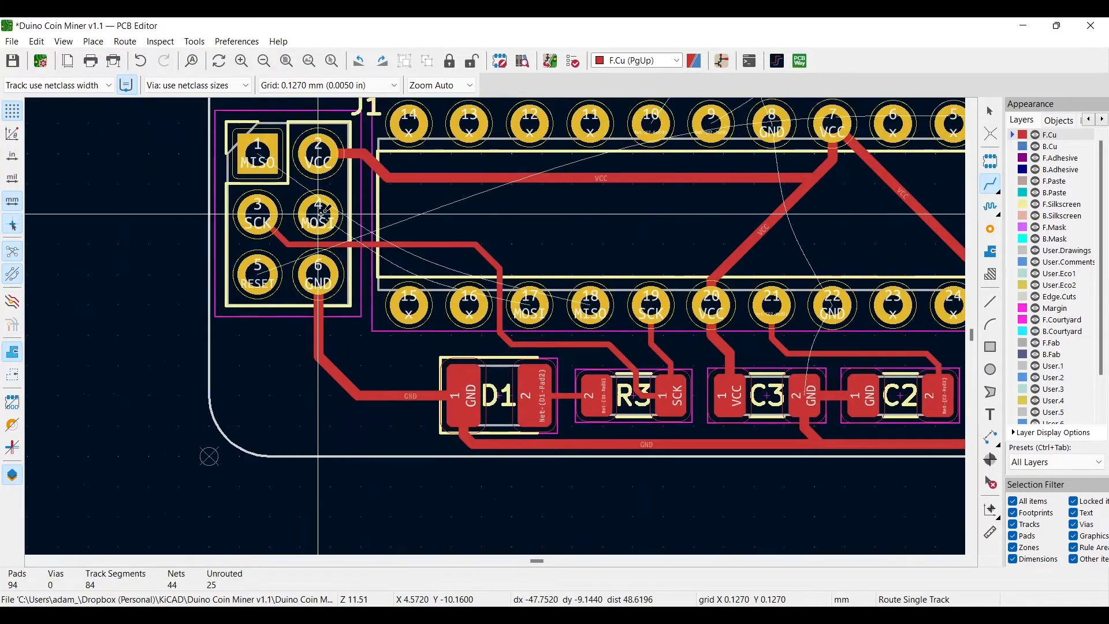
Route MOSI from J1 pin 4 to U2 pin 17 and MISO from J1 pin 1 to U2 pin 18.
click(317, 213)
scroll(349, 222, up, 2)
click(894, 506)
scroll(792, 399, down, 1)
click(154, 177)
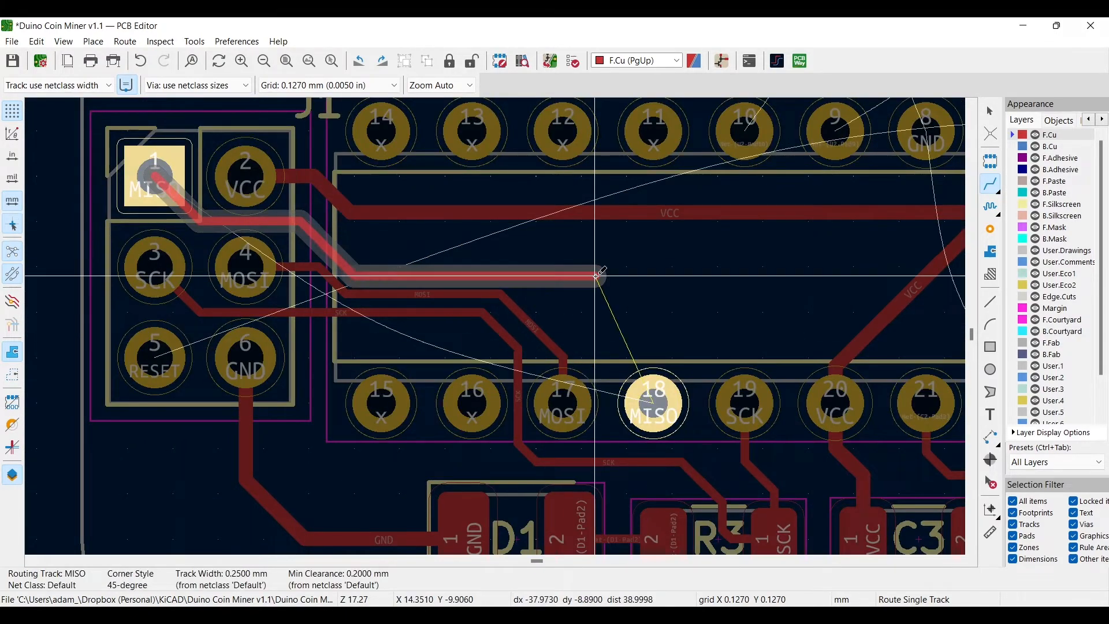
click(653, 403)
Move crystal Y1 sideways so that it sits above U2 pins 9 and 10.
scroll(654, 403, down, 2)
scroll(436, 264, up, 2)
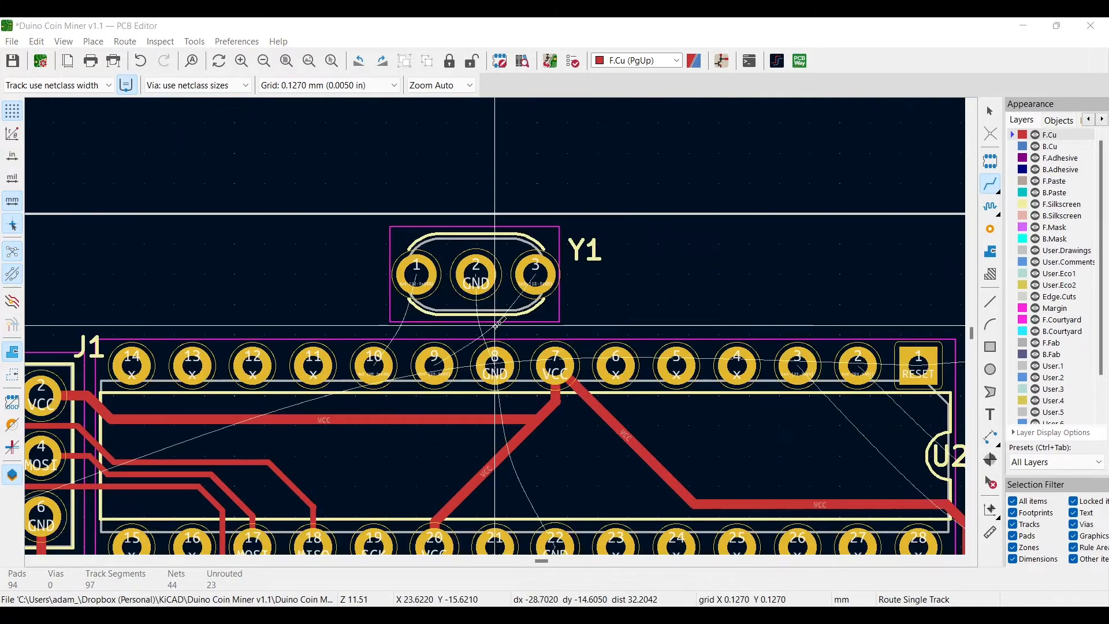
key(Escape)
click(475, 314)
drag(476, 315, 410, 274)
Route Y1 pin 1 to U2 pin 10 and Y1 pin 3 to U2 pin 9 on B.Cu.
click(989, 185)
click(350, 275)
click(373, 366)
click(469, 275)
click(434, 365)
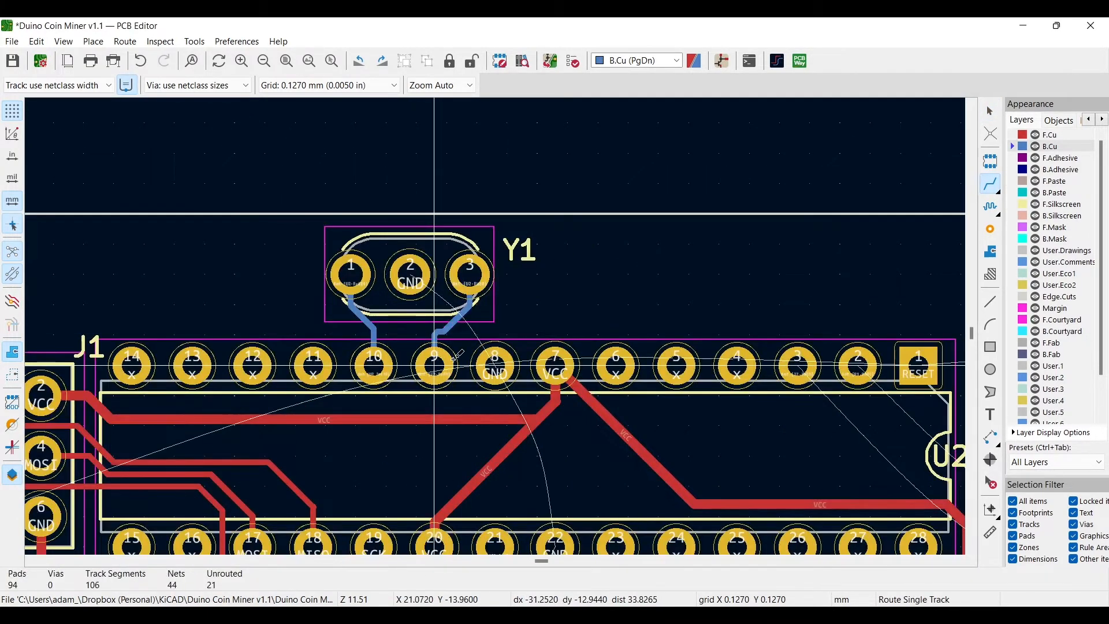
Undo and reroute U2 pin 9 to Y1 pin 3 on B.Cu, and route GND from Y1 pin 2 to U2 pin 8 on F.Cu.
key(ctrl+z)
scroll(408, 349, up, 2)
click(467, 387)
click(533, 254)
key(Page_Up)
click(410, 179)
click(595, 379)
Route RESET on B.Cu from J1 pin 5 along the upper board edge to U2 pin 1.
scroll(595, 378, down, 3)
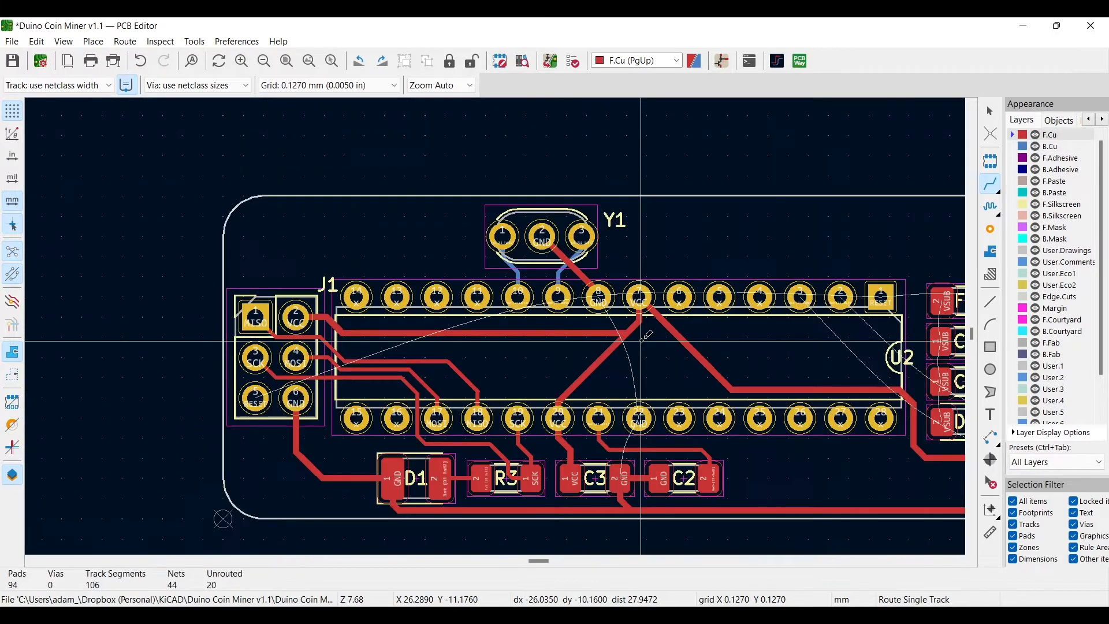
key(Page_Down)
scroll(141, 354, up, 1)
click(495, 326)
scroll(635, 202, down, 2)
click(495, 315)
scroll(622, 318, up, 1)
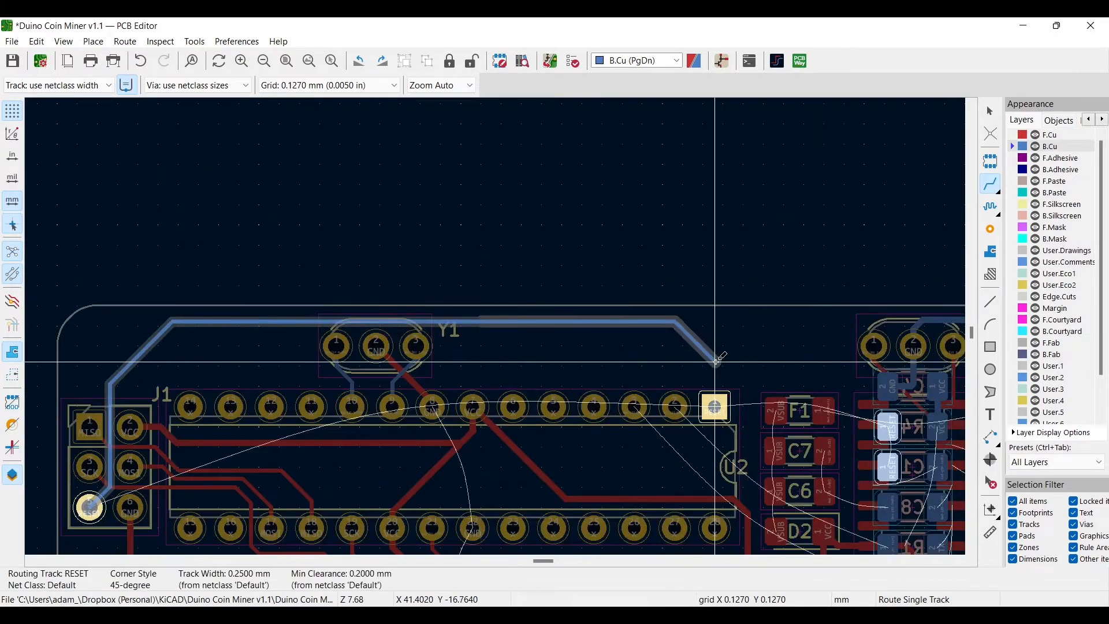
click(716, 403)
Route GND on B.Cu from U2 pin 8 to U2 pin 22.
scroll(548, 499, down, 1)
scroll(421, 280, up, 2)
click(485, 287)
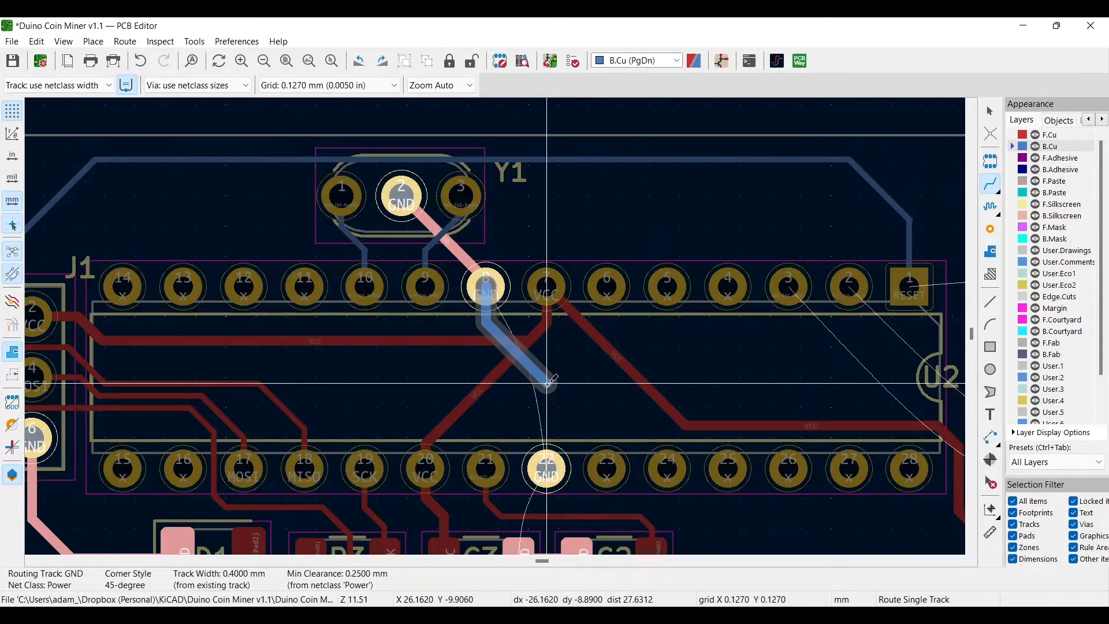
click(547, 382)
click(547, 468)
Route VSUB through F1, C7, C6 and D2 on F.Cu, and connect U1 pins 6 and 5 to J2 pins 2 and 3.
scroll(735, 506, down, 1)
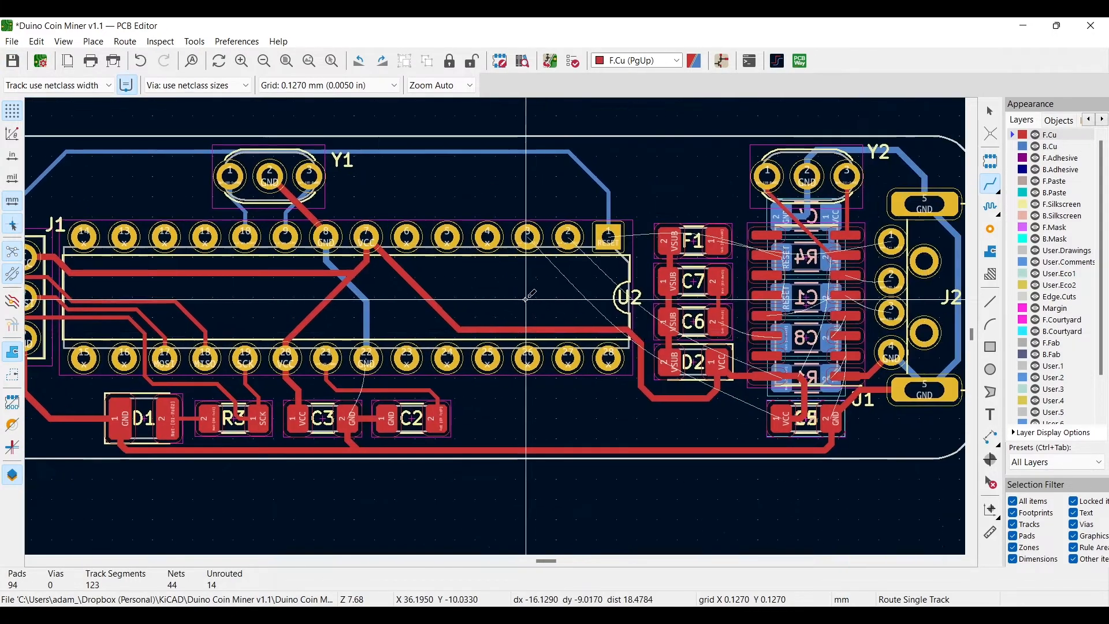
scroll(454, 379, up, 3)
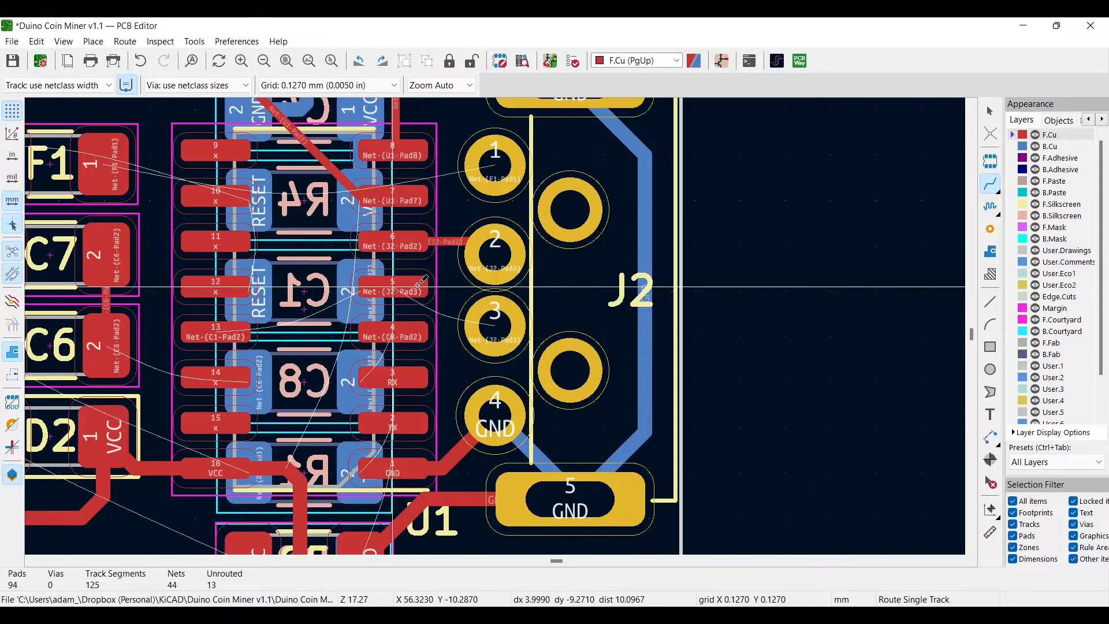
scroll(454, 379, down, 2)
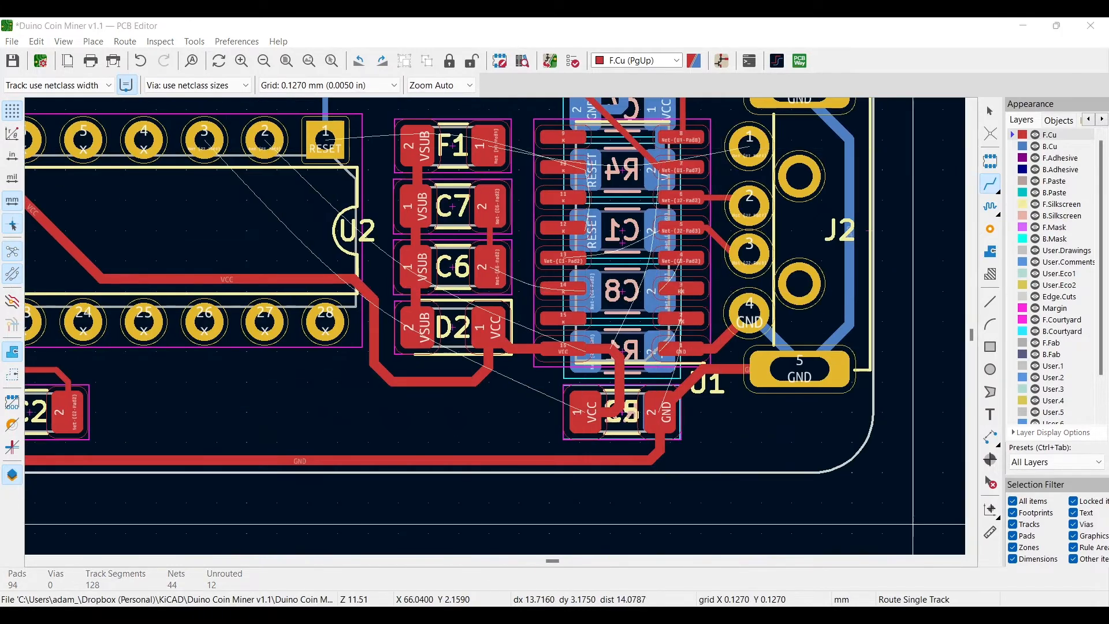
Route RESET on B.Cu from C1 pad 1 through R4 pad 1 to U2 pin 1.
middle_drag(899, 257, 942, 332)
click(1049, 146)
click(627, 307)
click(626, 246)
click(627, 246)
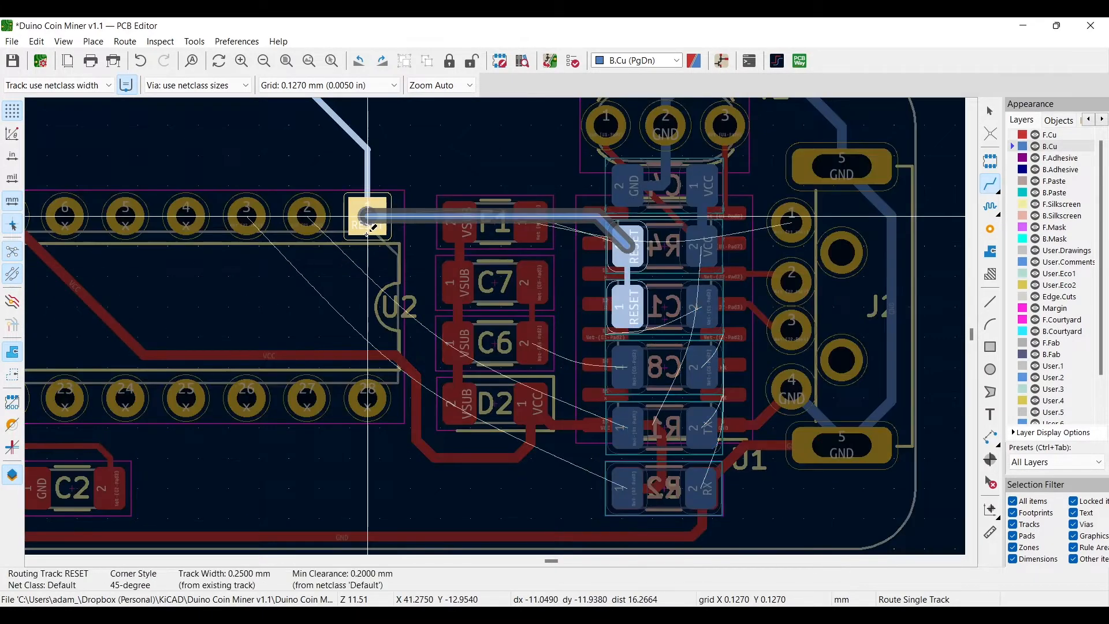
click(408, 217)
click(367, 217)
Route R1 pad 1 to U2 pin 2 and R2 pad 1 to U2 pin 3 on B.Cu.
click(628, 427)
click(306, 217)
click(247, 216)
click(628, 488)
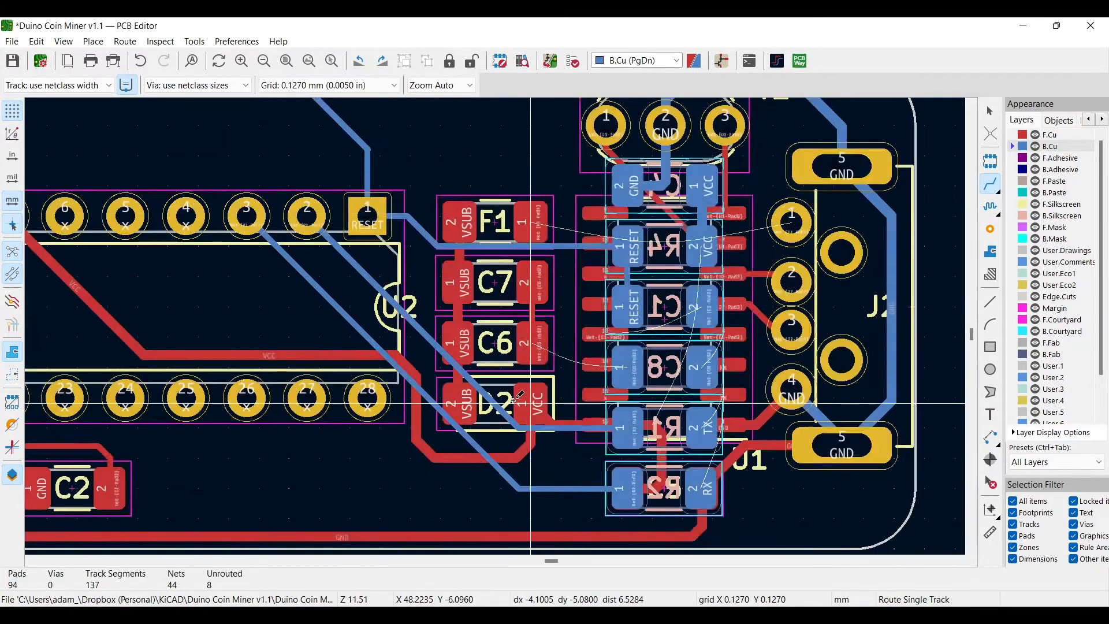
Route GND on F.Cu from U2 pin 22 to the GND track along the lower board edge.
scroll(616, 280, down, 2)
scroll(397, 405, up, 4)
key(Page_Up)
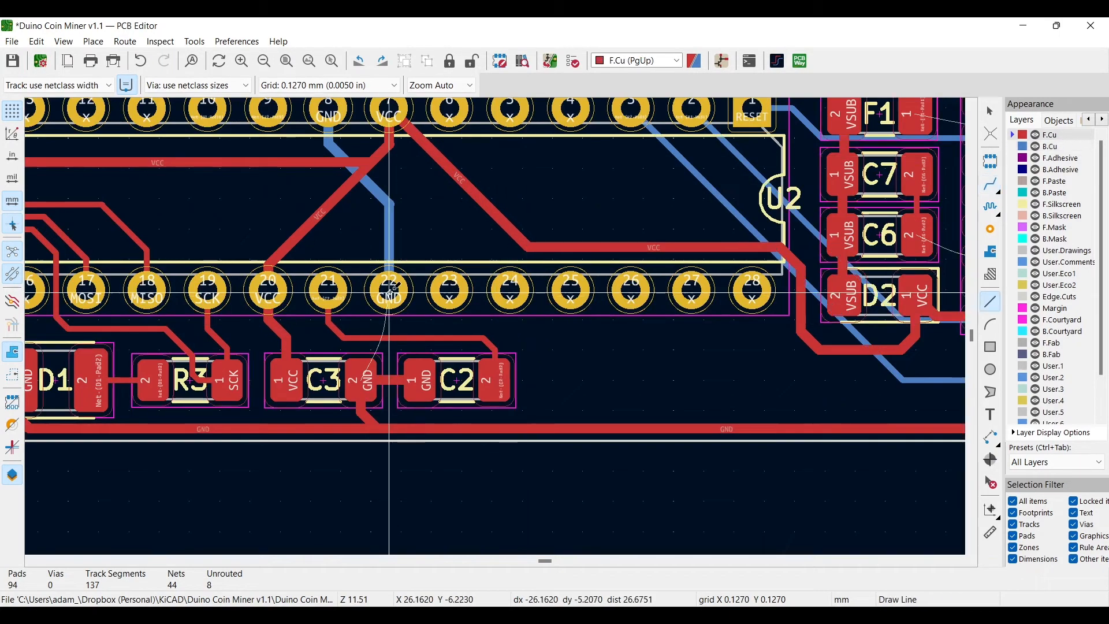
click(344, 334)
click(550, 428)
Save the board and inspect it in the 3D viewer.
scroll(527, 324, down, 3)
middle_drag(371, 227, 305, 268)
click(10, 64)
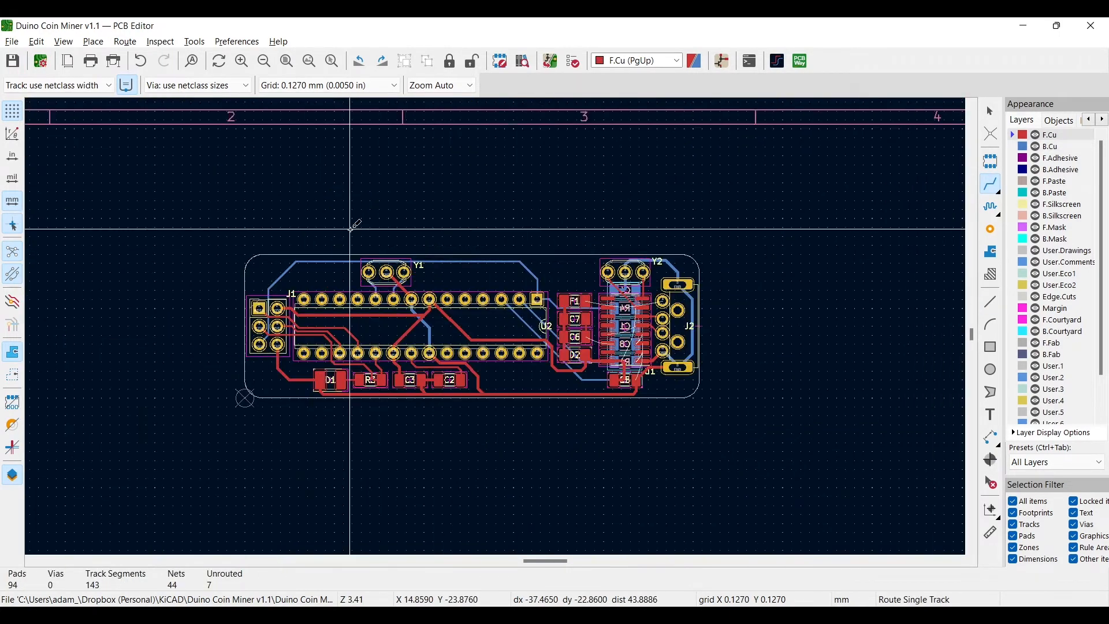
key(alt+3)
drag(786, 324, 783, 248)
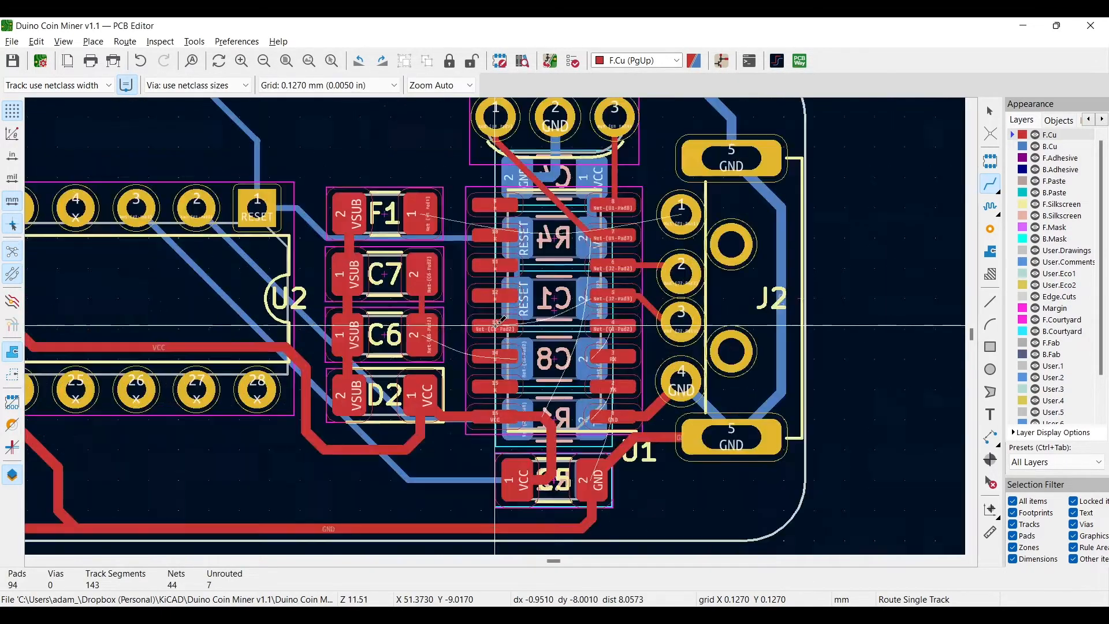
Route F1 pad 1 on F.Cu around the upper side of Y2 to J2 pin 1.
click(432, 338)
scroll(471, 270, down, 1)
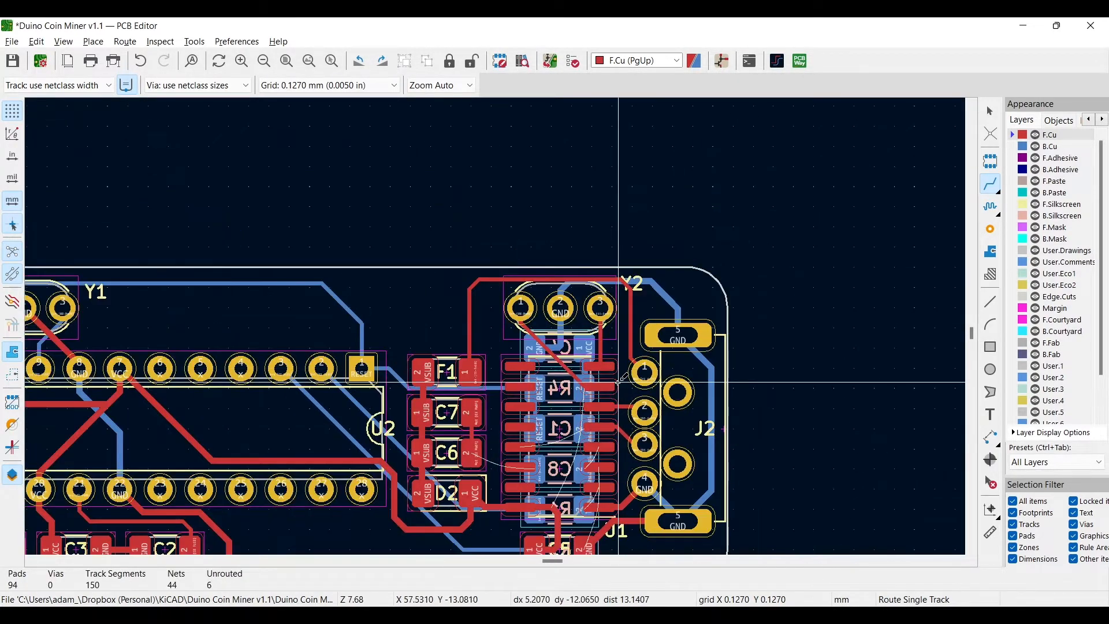
Route a short F.Cu track from U1 pin 13 to the middle of C1 and place a via at its end.
scroll(518, 487, up, 2)
click(492, 234)
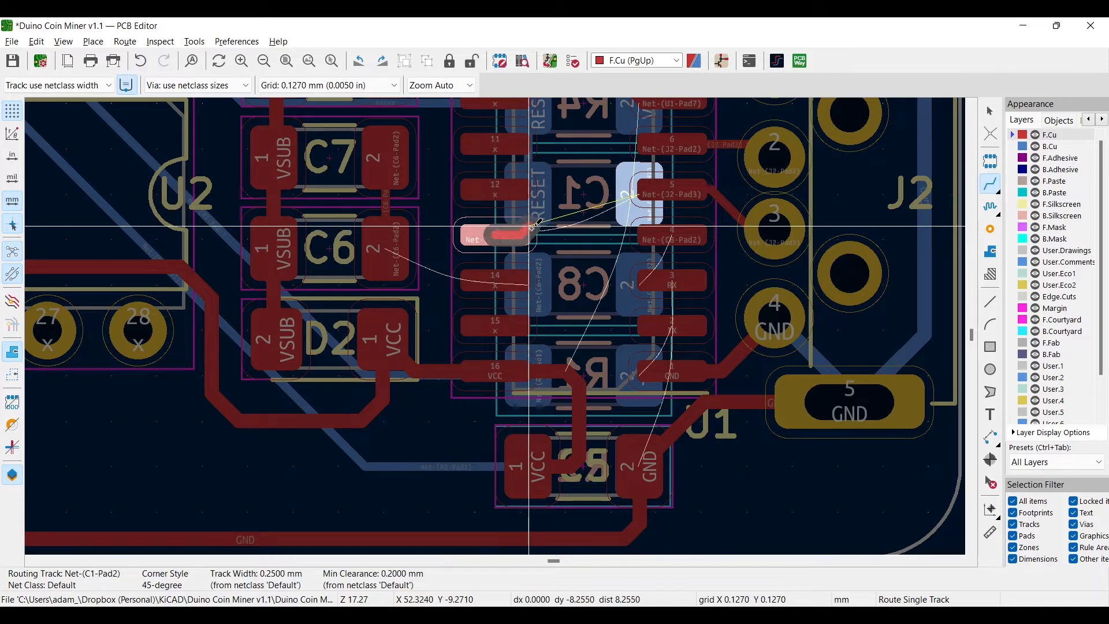
click(589, 195)
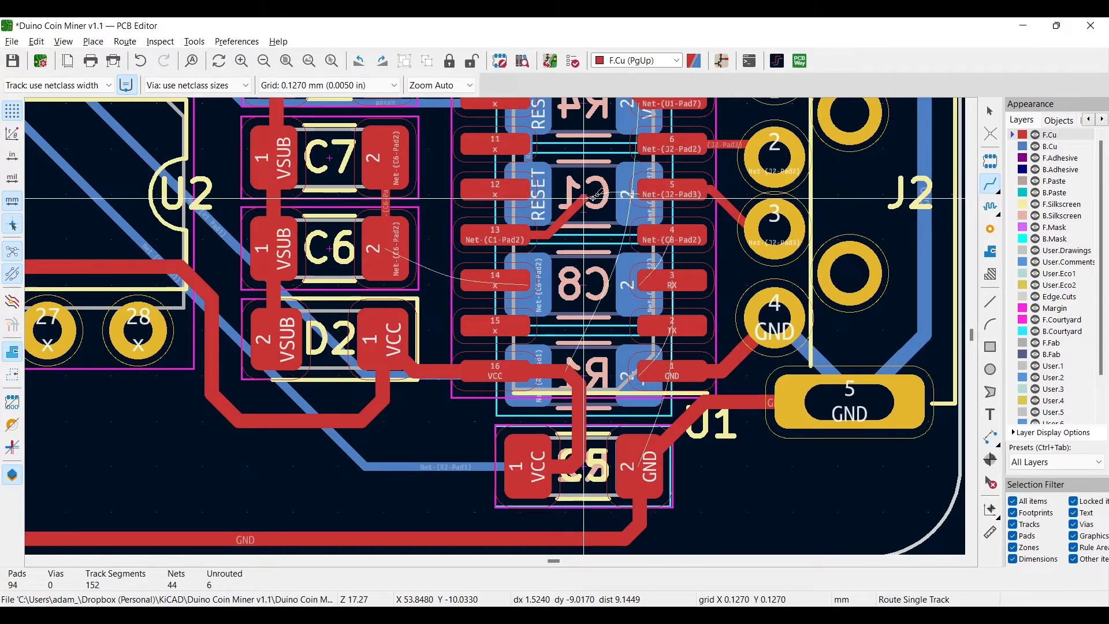
key(ctrl+shift+v)
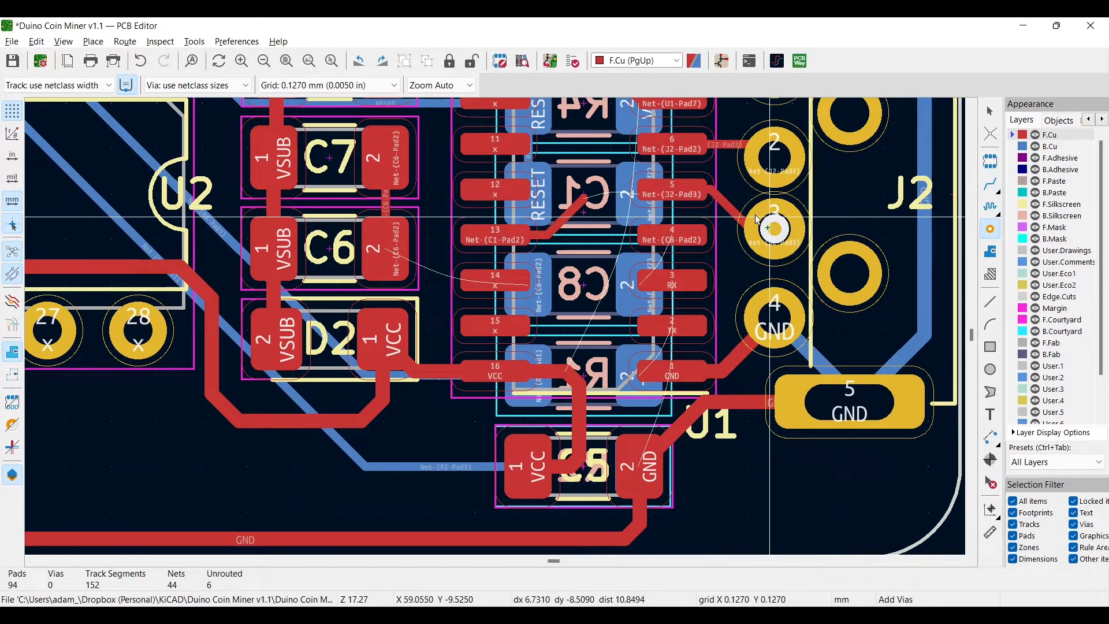
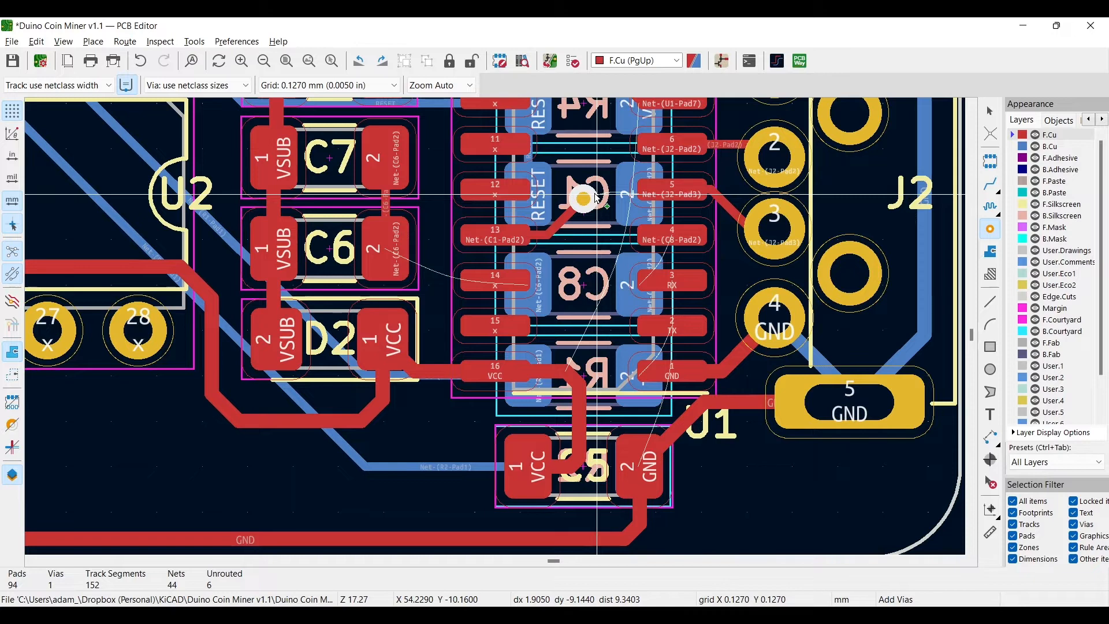
click(596, 196)
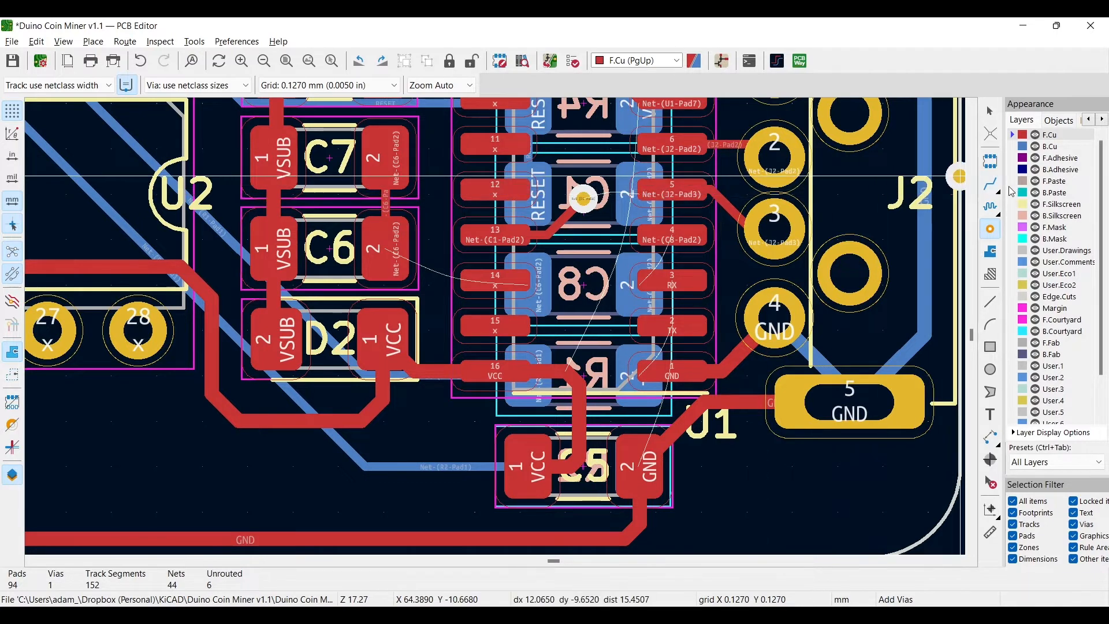
Route the new via to C1 pad 2 on B.Cu.
click(1018, 148)
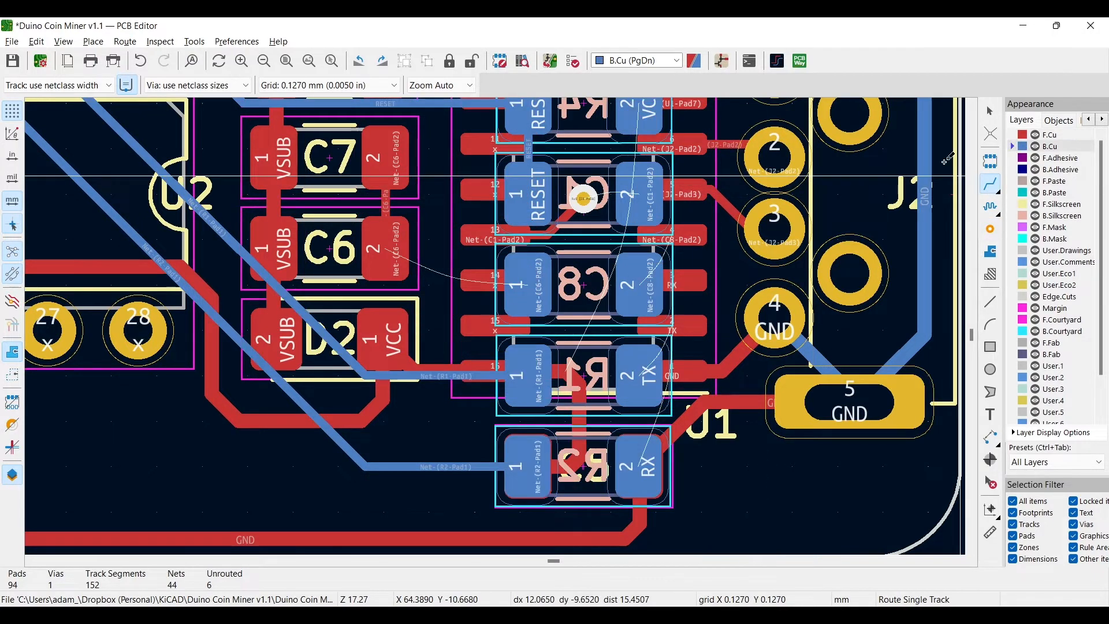
click(584, 199)
click(640, 195)
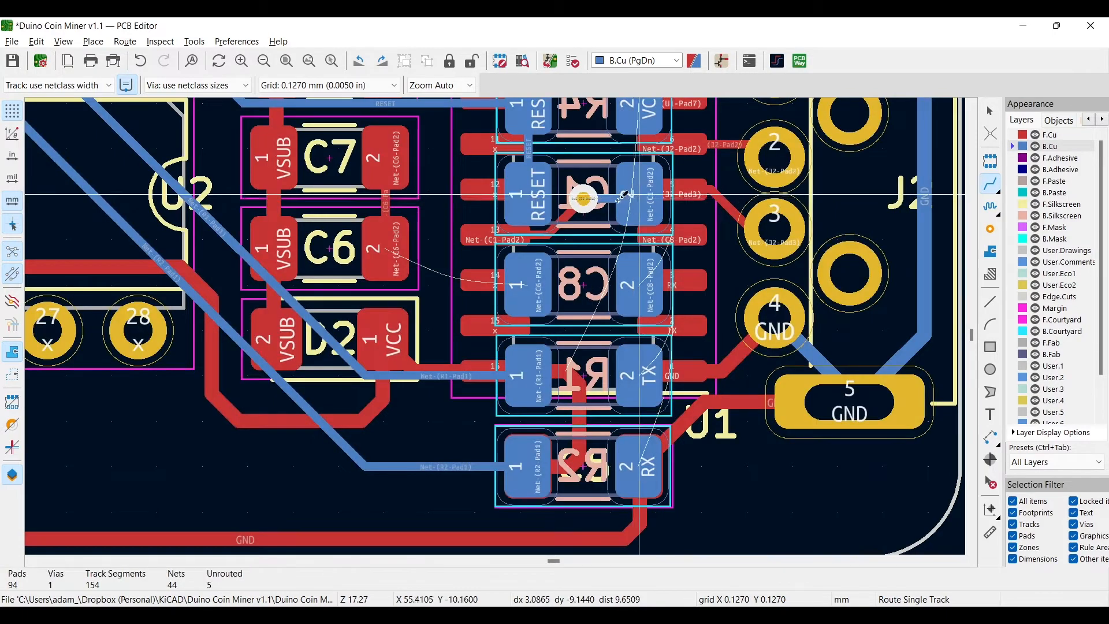
scroll(594, 283, down, 2)
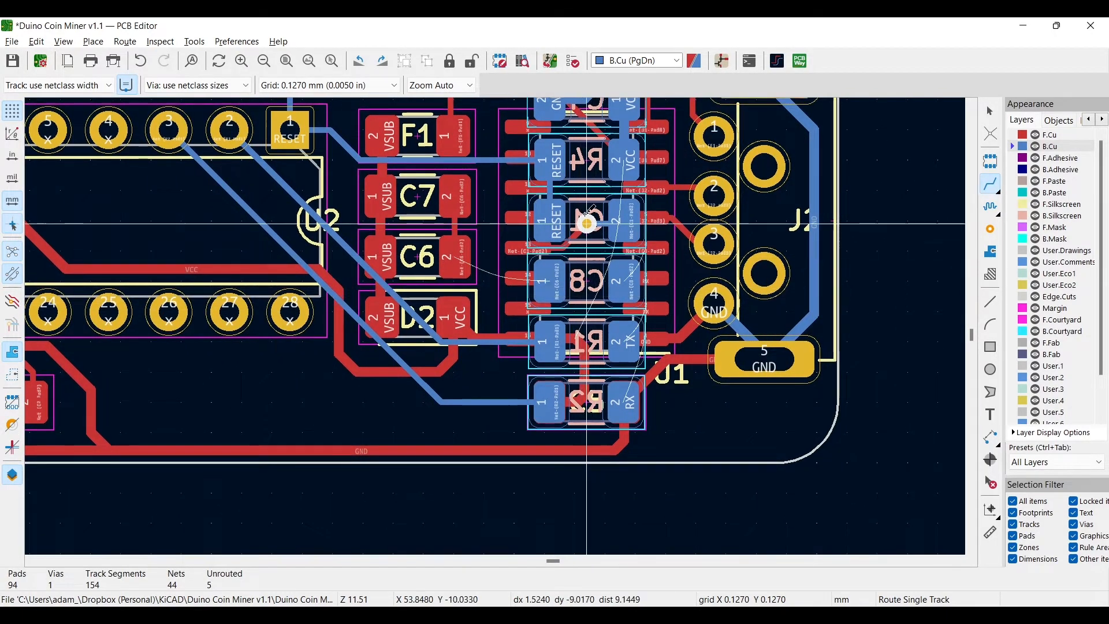
scroll(597, 253, up, 3)
click(630, 161)
scroll(627, 381, down, 1)
scroll(495, 321, down, 2)
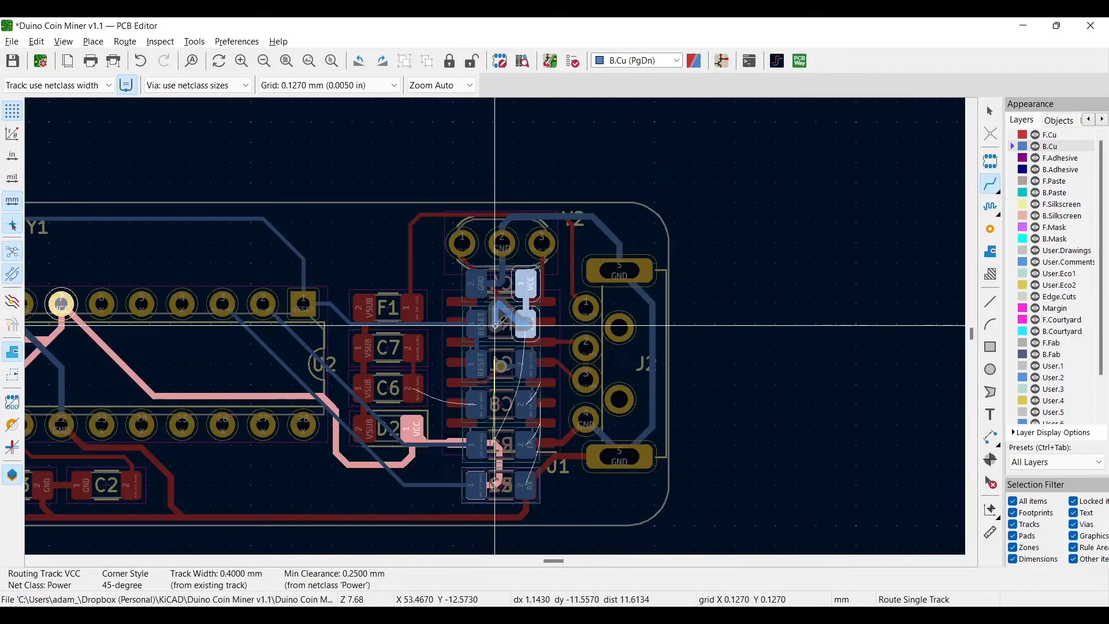
key(ctrl+z)
scroll(500, 319, up, 1)
middle_drag(495, 323, 528, 245)
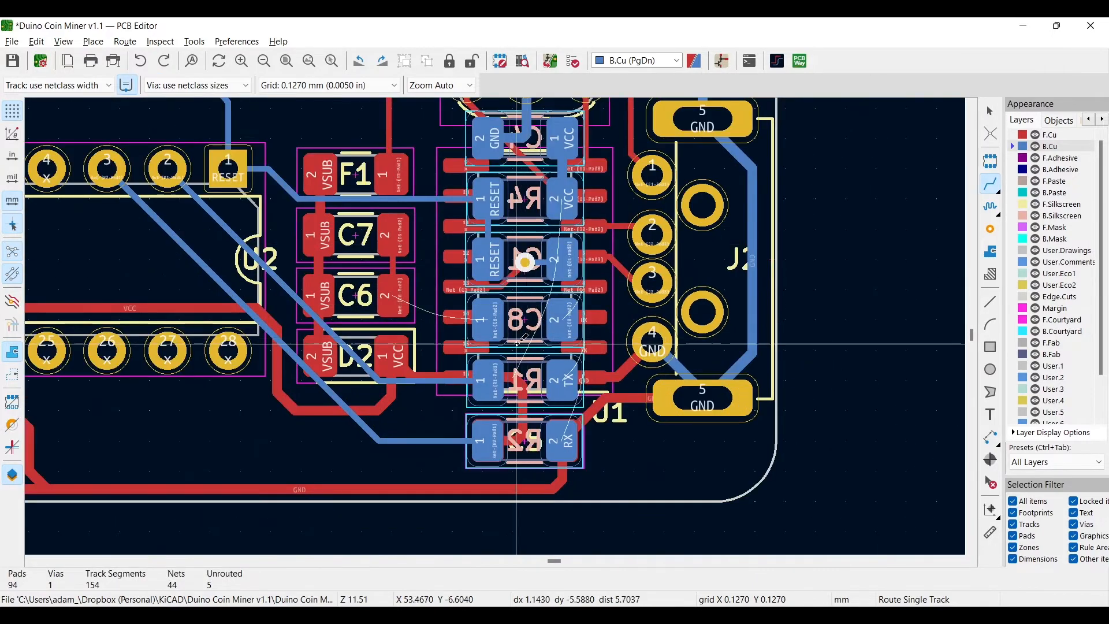
key(Escape)
Move R2 slightly down the board and delete the horizontal B.Cu track segment leading to its pad 1.
click(516, 438)
drag(516, 438, 516, 459)
click(435, 441)
key(Delete)
Extend the diagonal Net-(R2-Pad1) track on B.Cu to pad 1 of R2.
click(990, 183)
click(379, 441)
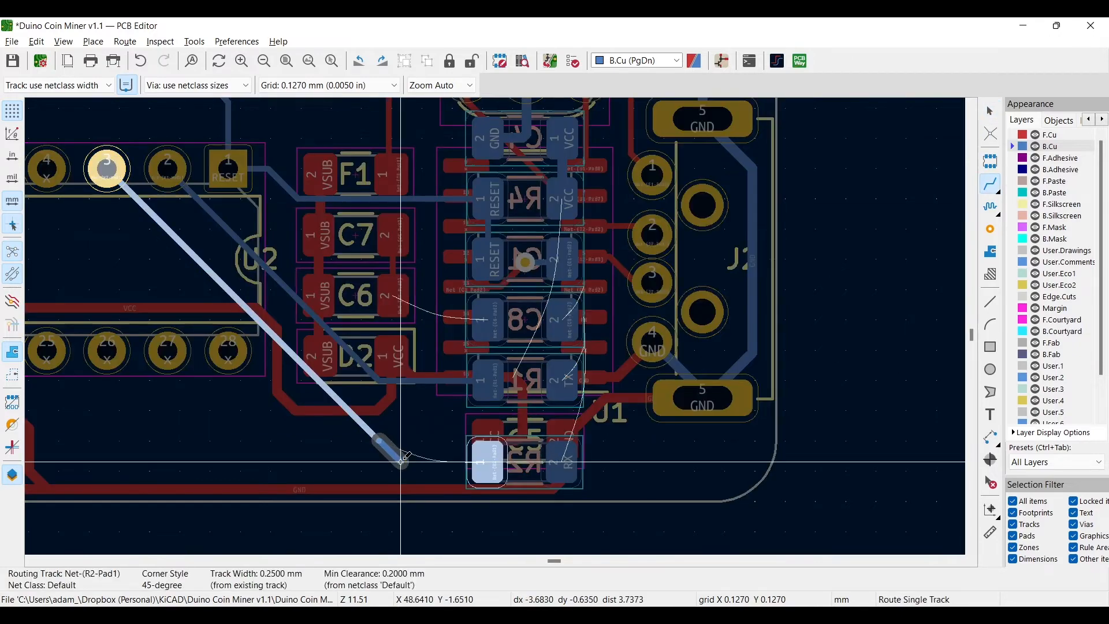
click(488, 462)
key(Escape)
Select footprints R2, R1, C8, C1, R4 and C4 and distribute them vertically.
scroll(480, 482, up, 1)
click(545, 326)
scroll(462, 334, down, 2)
click(497, 384)
shift+click(512, 333)
shift+click(524, 302)
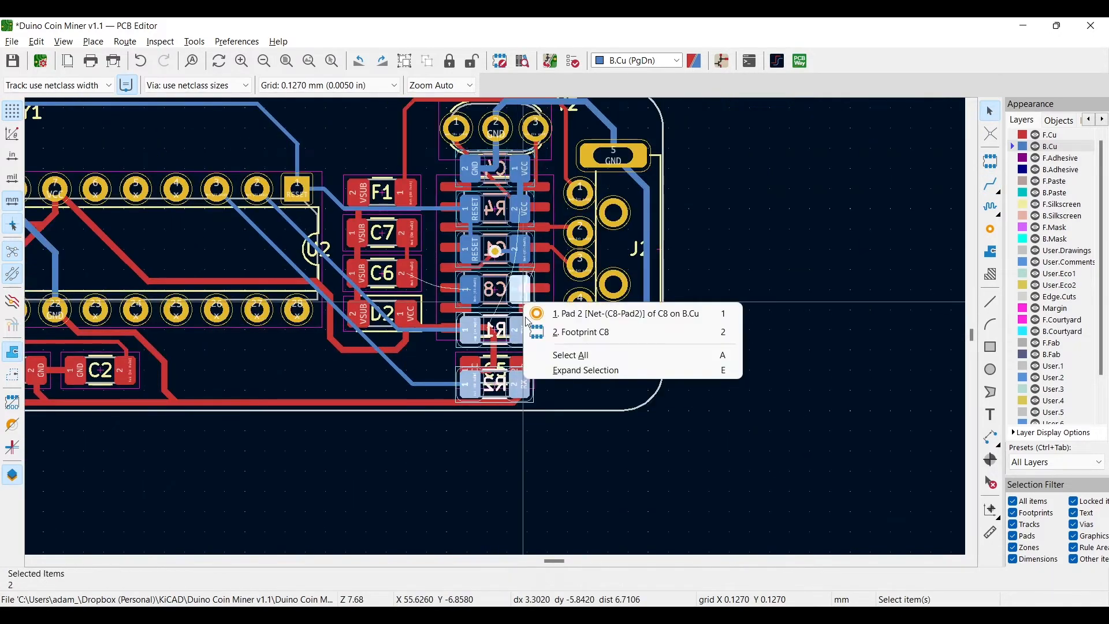
click(589, 331)
shift+click(519, 252)
shift+click(518, 212)
shift+click(522, 177)
click(578, 206)
right_click(513, 172)
click(727, 269)
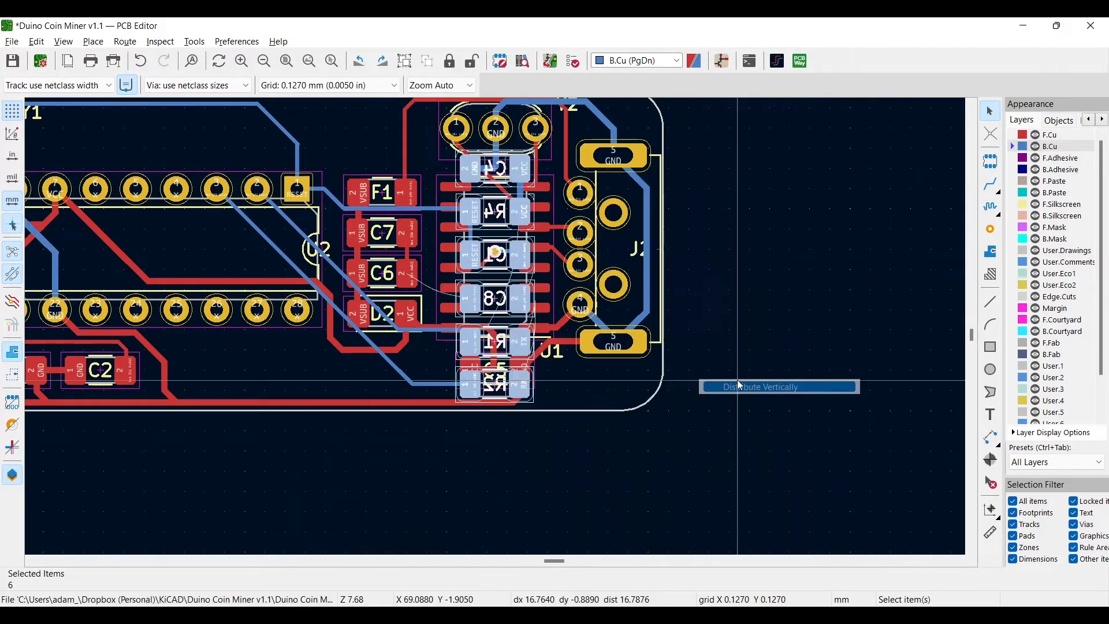
Reroute the B.Cu tracks at the redistributed footprints, including the one from the via inside C1 to C1 pad 2.
scroll(737, 380, up, 1)
key(x)
scroll(451, 391, up, 3)
click(859, 386)
scroll(635, 109, down, 1)
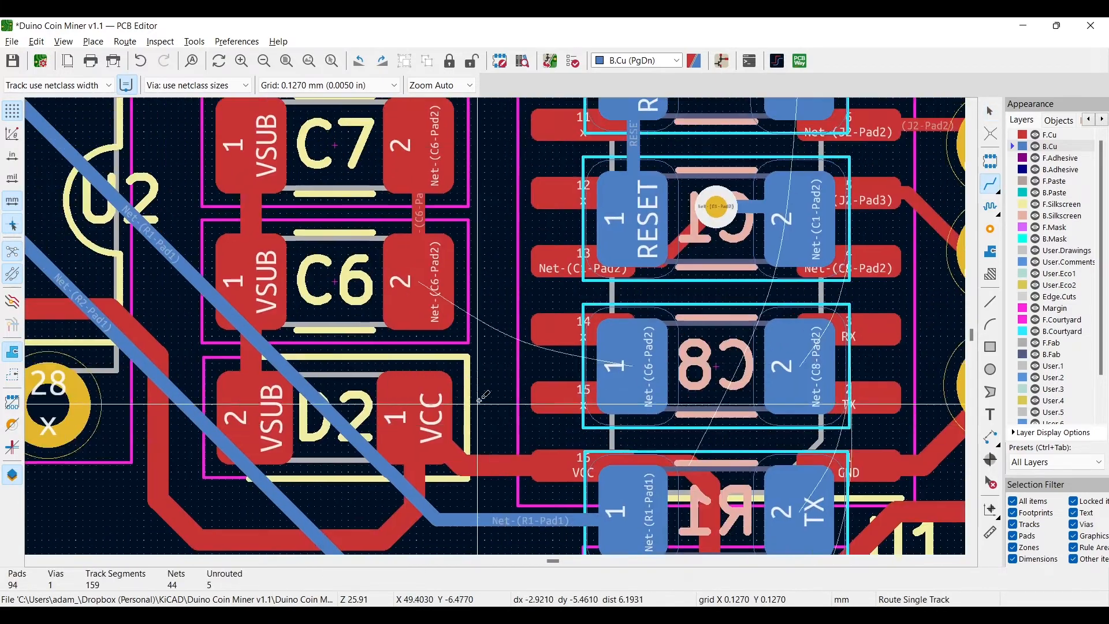
click(716, 208)
click(793, 206)
scroll(456, 131, down, 1)
Route VCC on B.Cu from R4 pad 2 between C4 and R4, ending just outside U1 on the F1 side.
click(726, 284)
scroll(620, 231, up, 3)
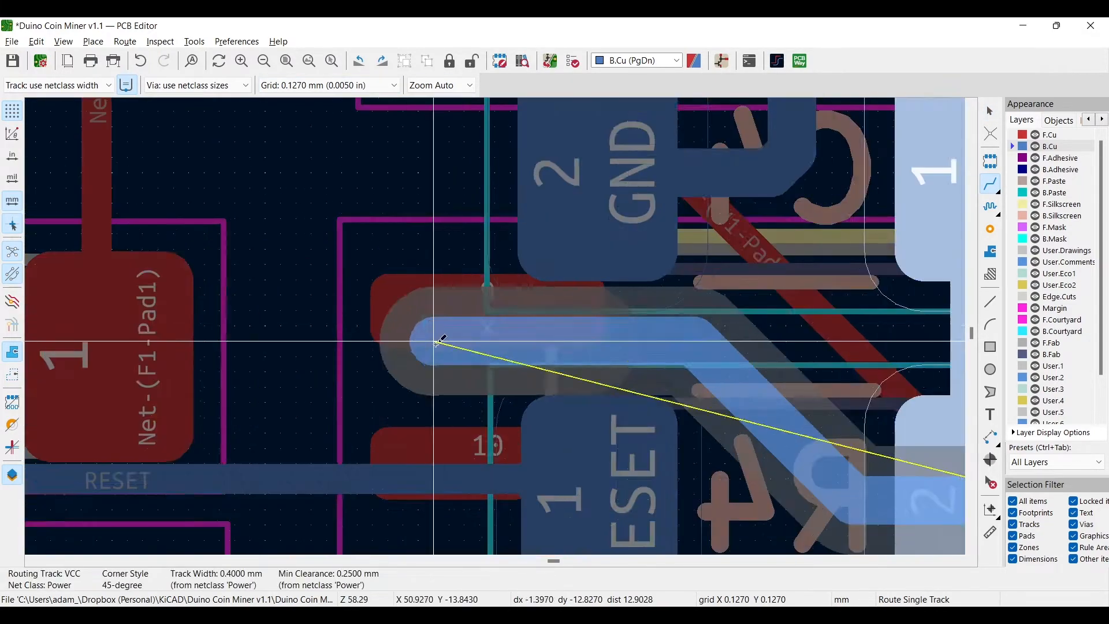
double_click(297, 345)
scroll(614, 223, down, 2)
Place a via between F1 and C4, above the open end of the VCC track, and connect the track to it on B.Cu.
click(990, 229)
scroll(508, 323, down, 1)
click(504, 334)
scroll(498, 338, up, 1)
click(502, 245)
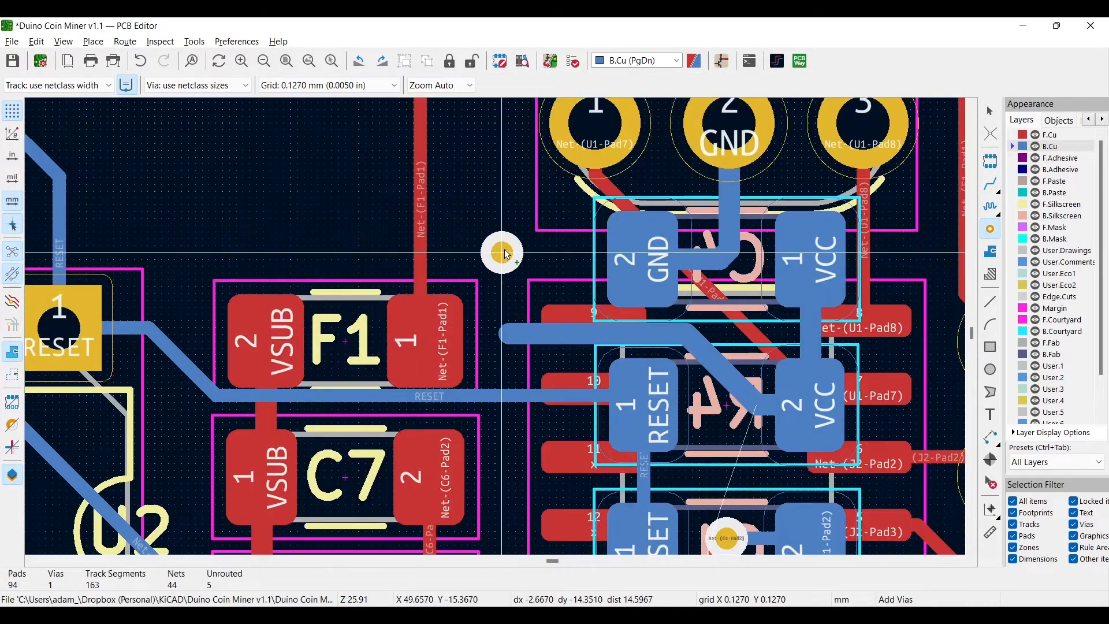
drag(509, 334, 502, 245)
Route the new VCC via on F.Cu down between the capacitors and U1 to D2 pad 1.
key(x)
scroll(614, 254, down, 5)
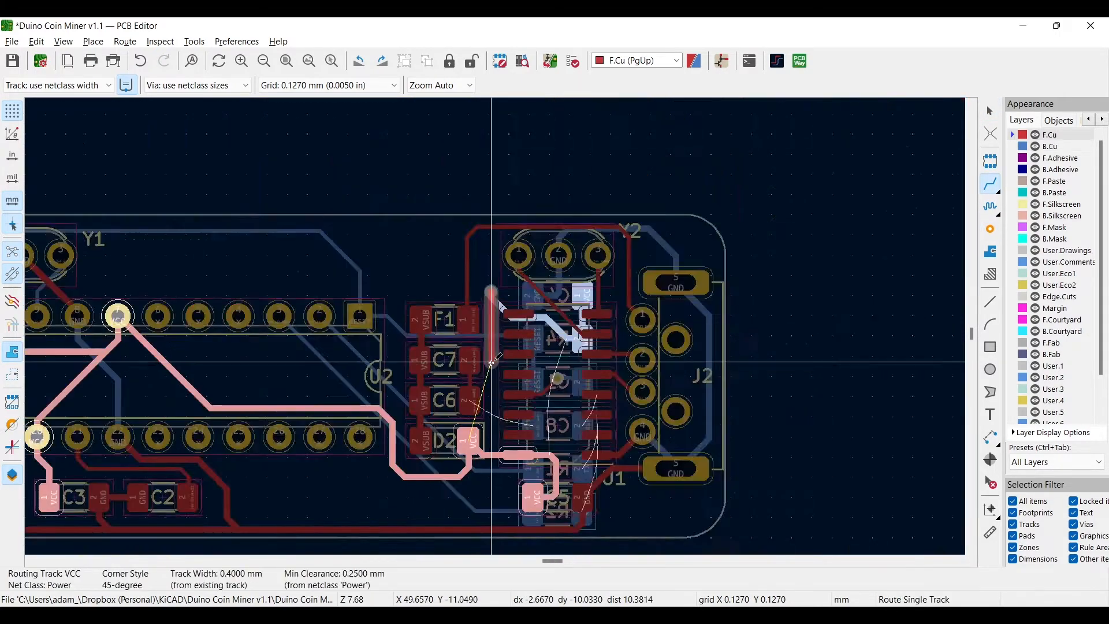
scroll(577, 304, up, 3)
click(727, 538)
scroll(497, 323, down, 1)
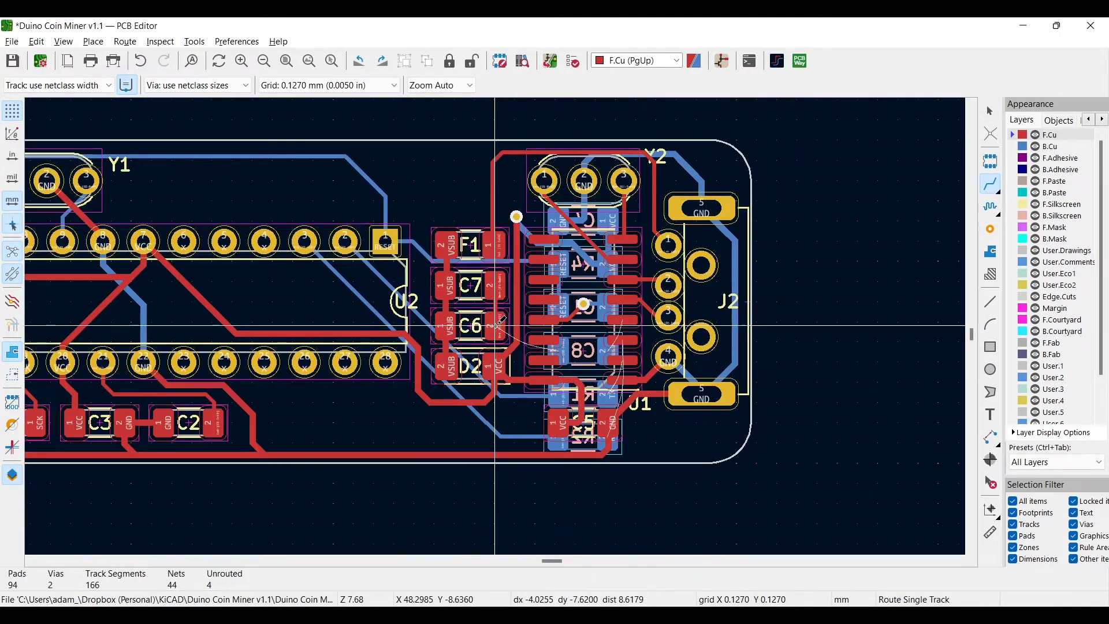
Switch to the Schematic Editor and place a GND power symbol below C6 and C7.
scroll(497, 325, up, 3)
click(247, 264)
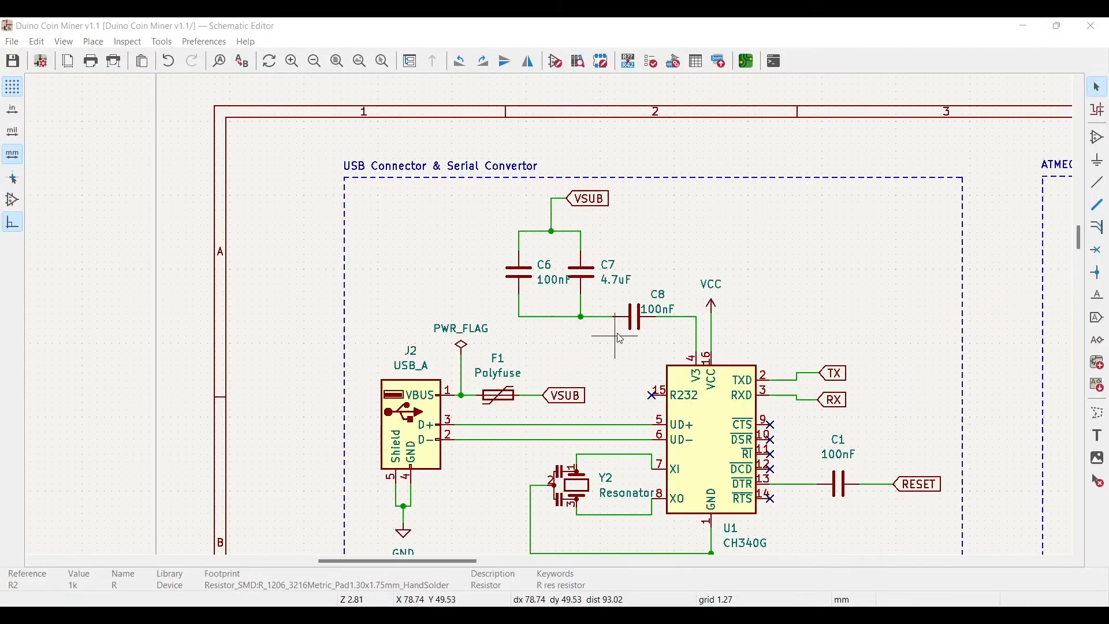
text(pgnd)
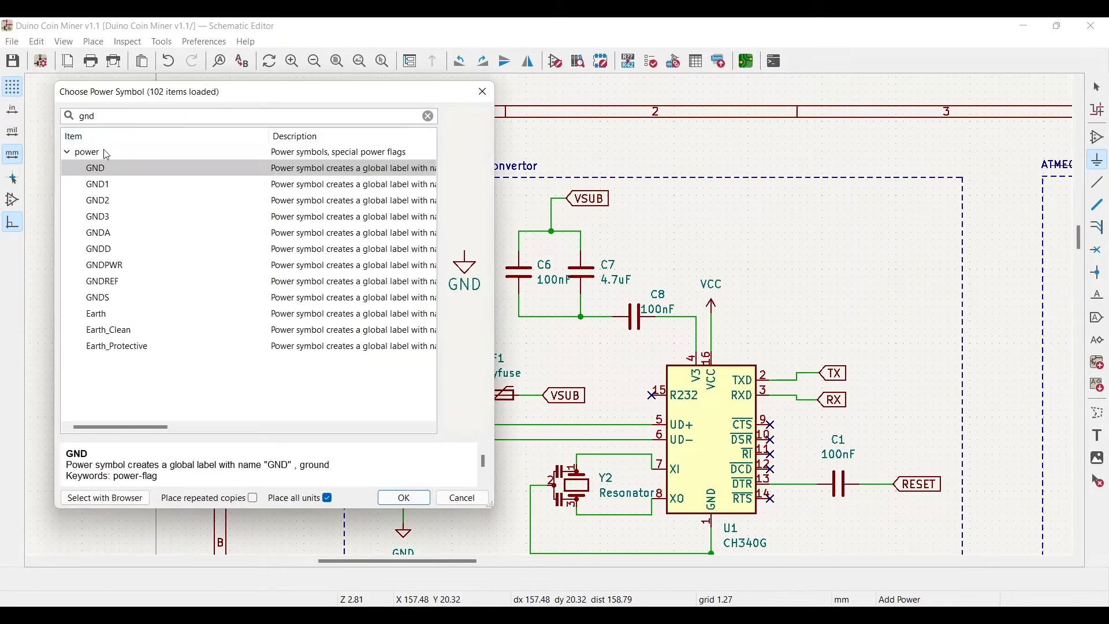
key(Return)
click(541, 345)
Wire the GND symbol to the line joining C6, C7 and C8, and save the schematic.
scroll(542, 346, up, 6)
key(w)
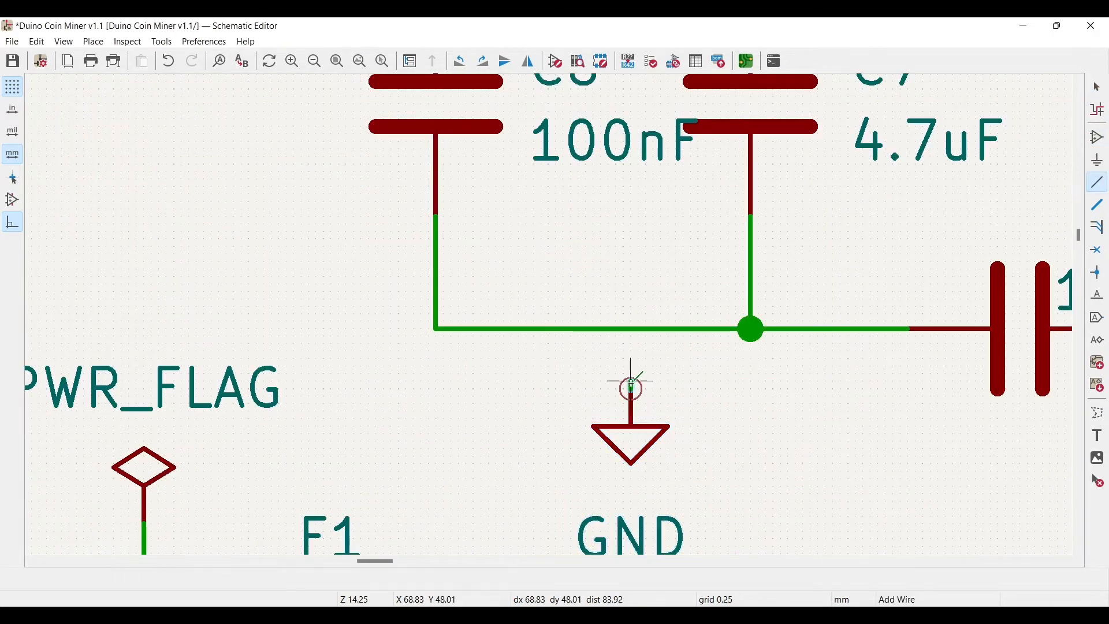
click(631, 329)
scroll(632, 329, down, 6)
click(23, 64)
key(Home)
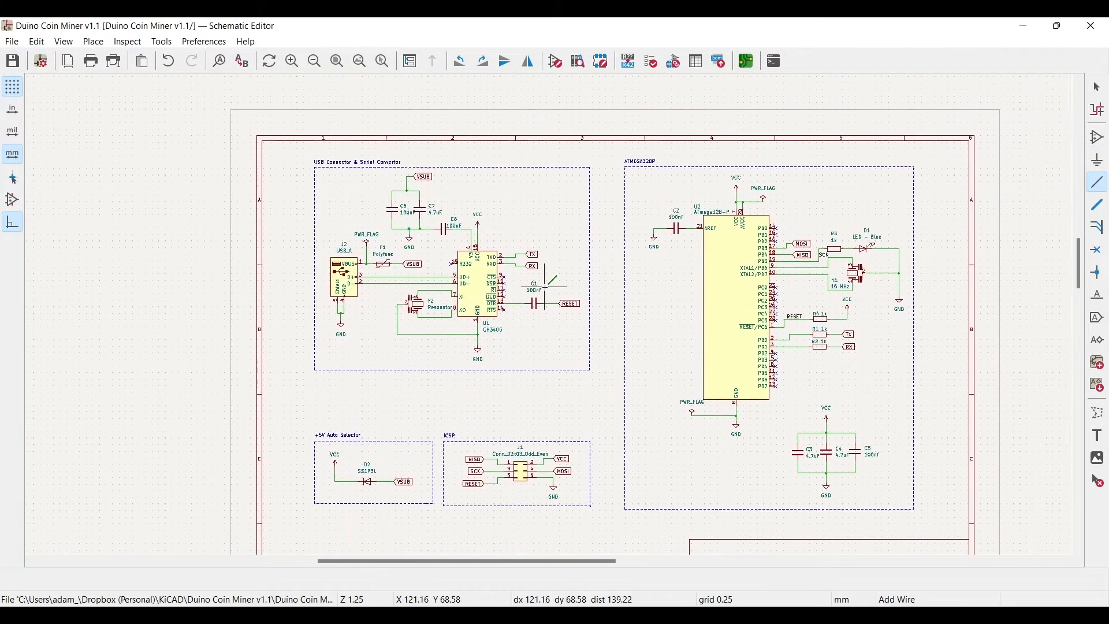
Export the netlist over the existing file Duino Coin Miner v1.1.net.
click(11, 41)
mouse_move(80, 147)
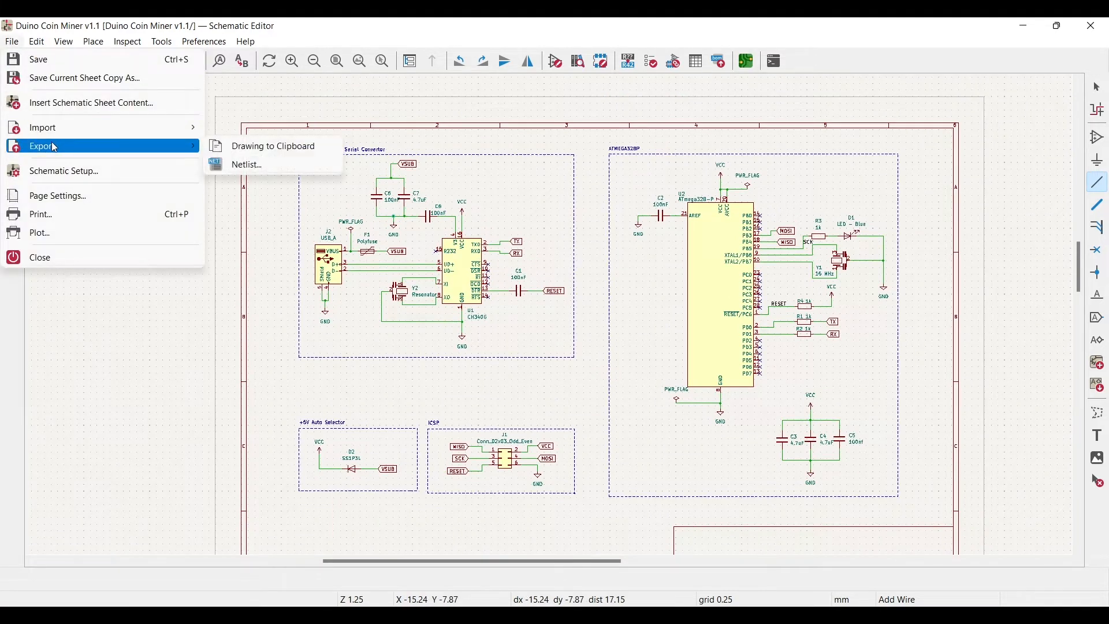
click(237, 164)
click(618, 425)
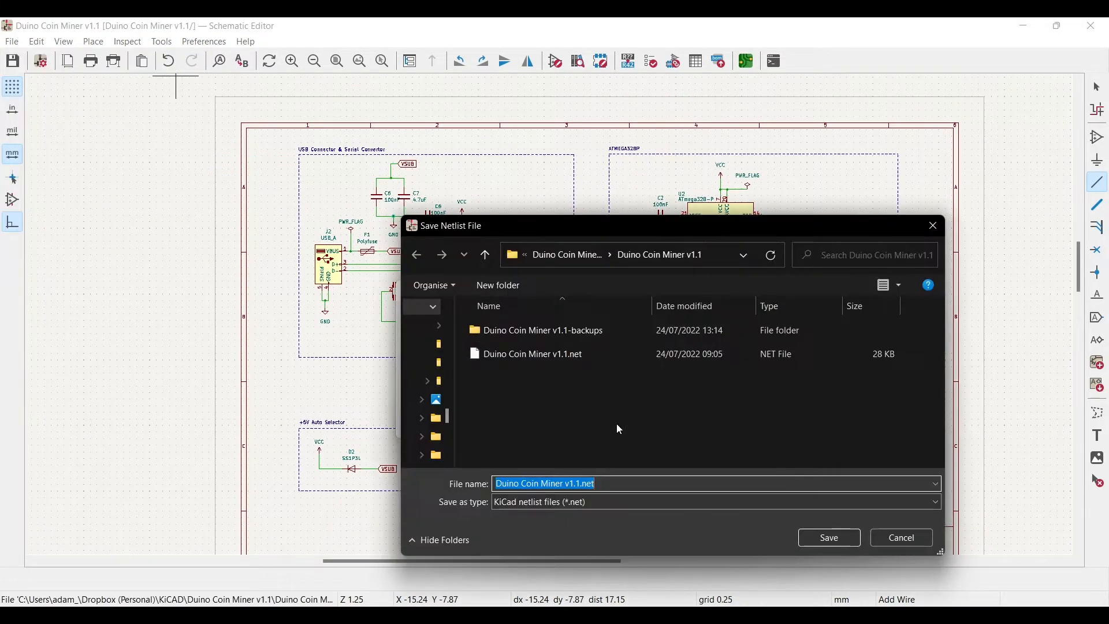
click(552, 358)
click(827, 538)
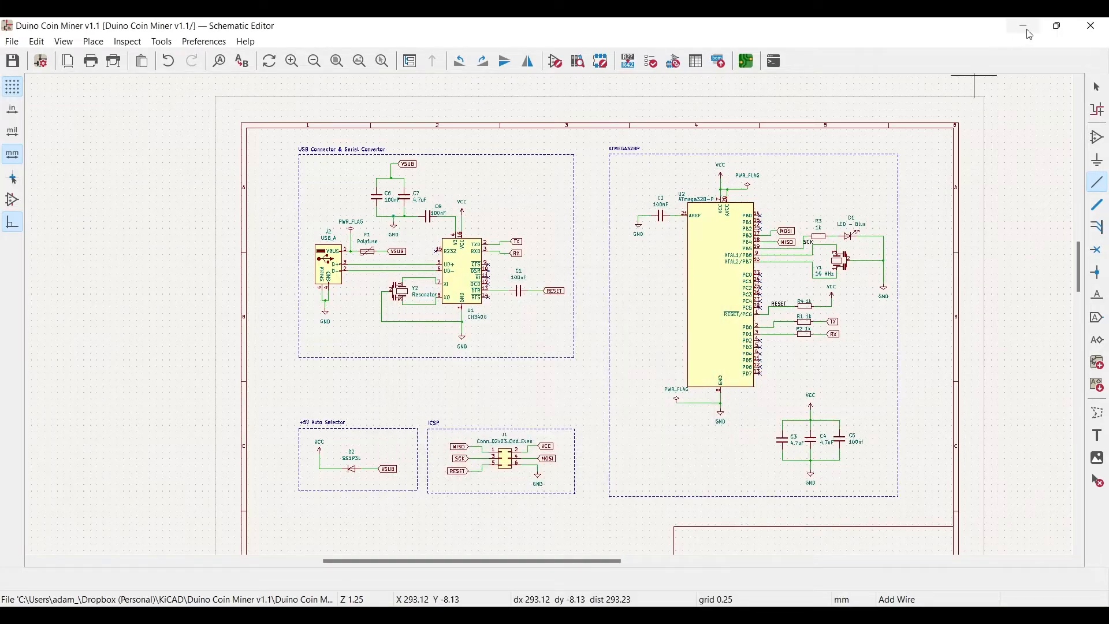
Switch to the PCB Editor, import the netlist Duino Coin Miner v1.1.net and update the PCB from it.
click(1025, 26)
double_click(135, 101)
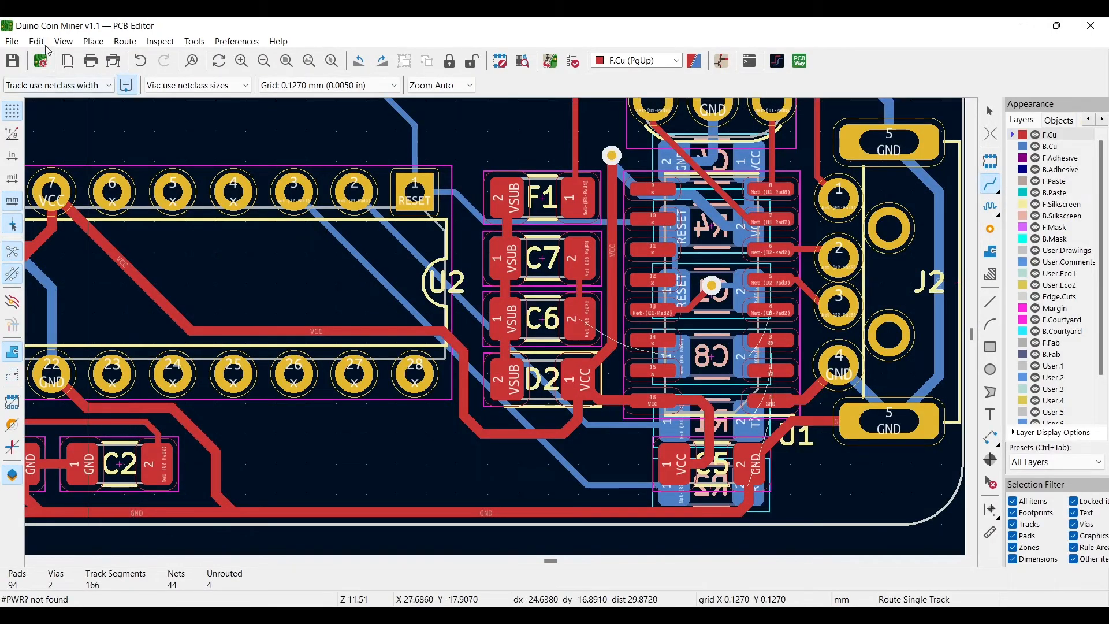
click(11, 42)
mouse_move(71, 131)
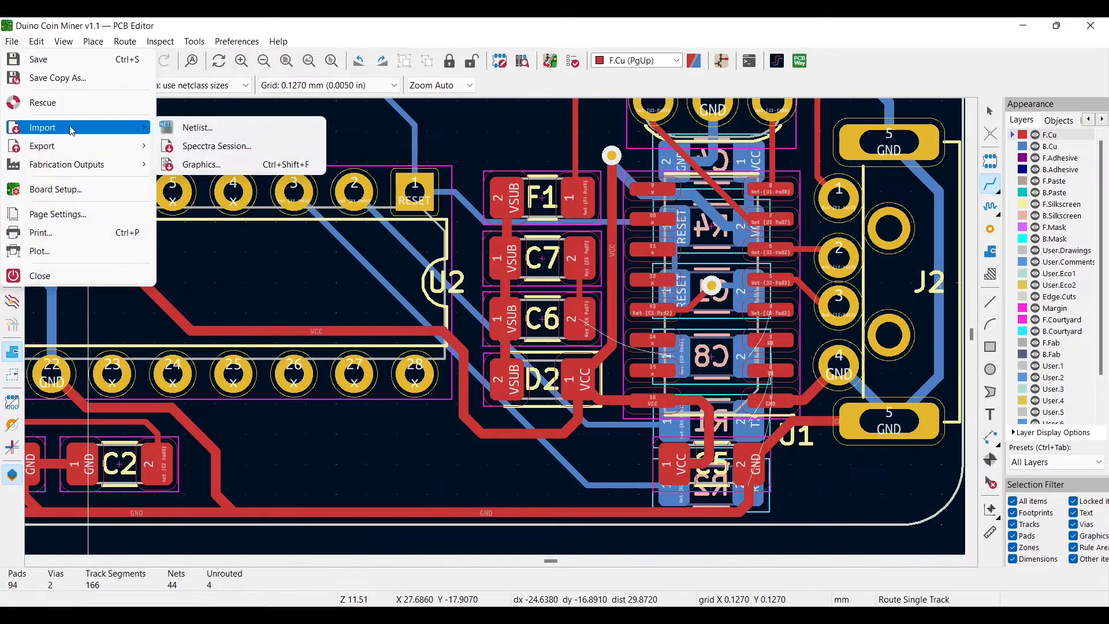
click(186, 128)
click(341, 349)
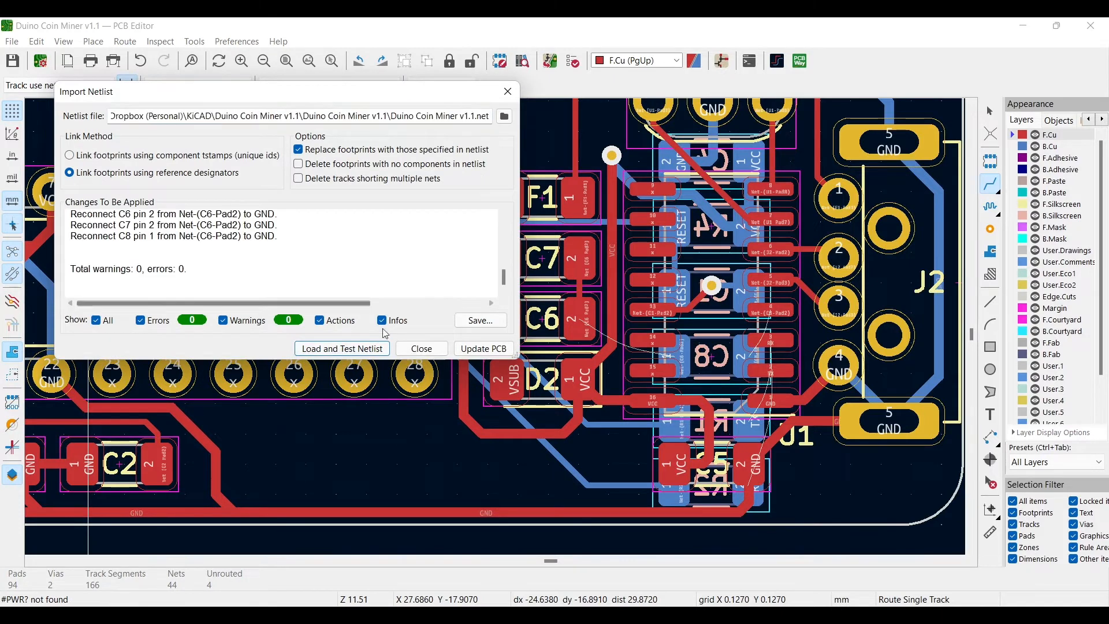
click(468, 352)
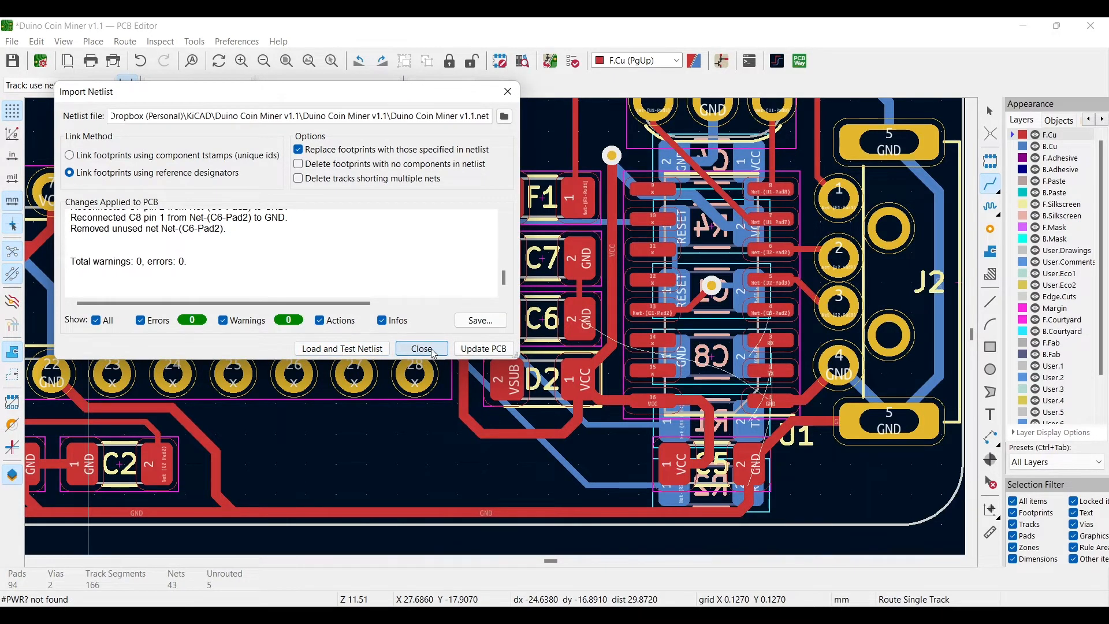
click(422, 349)
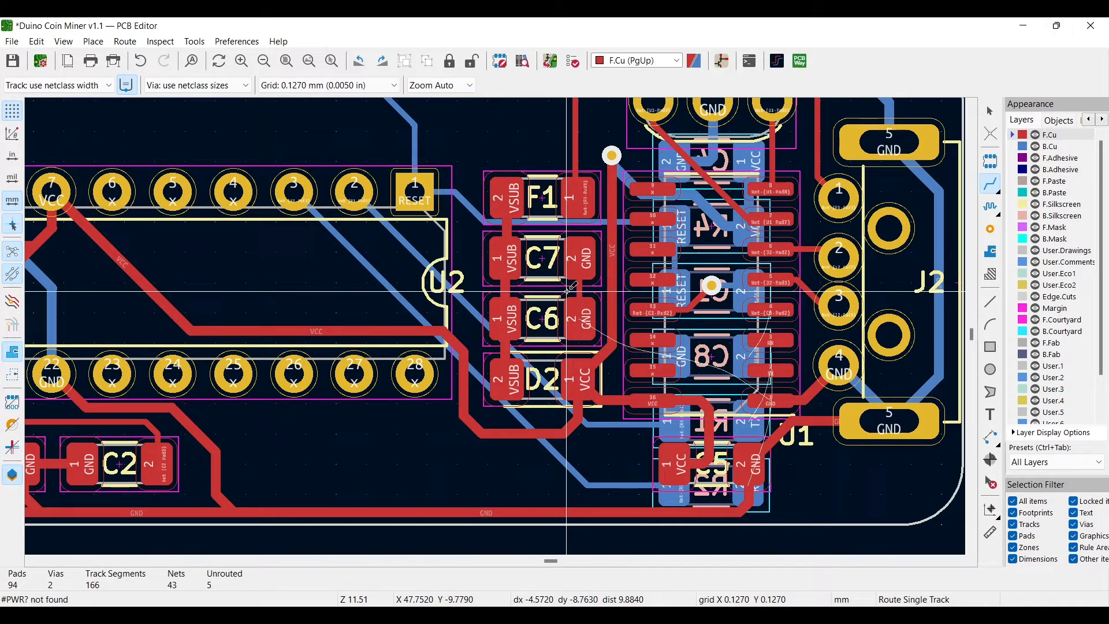
Replace the F.Cu track between pad 2 of C7 and pad 2 of C6 with a 0.4 mm GND track.
scroll(571, 287, up, 3)
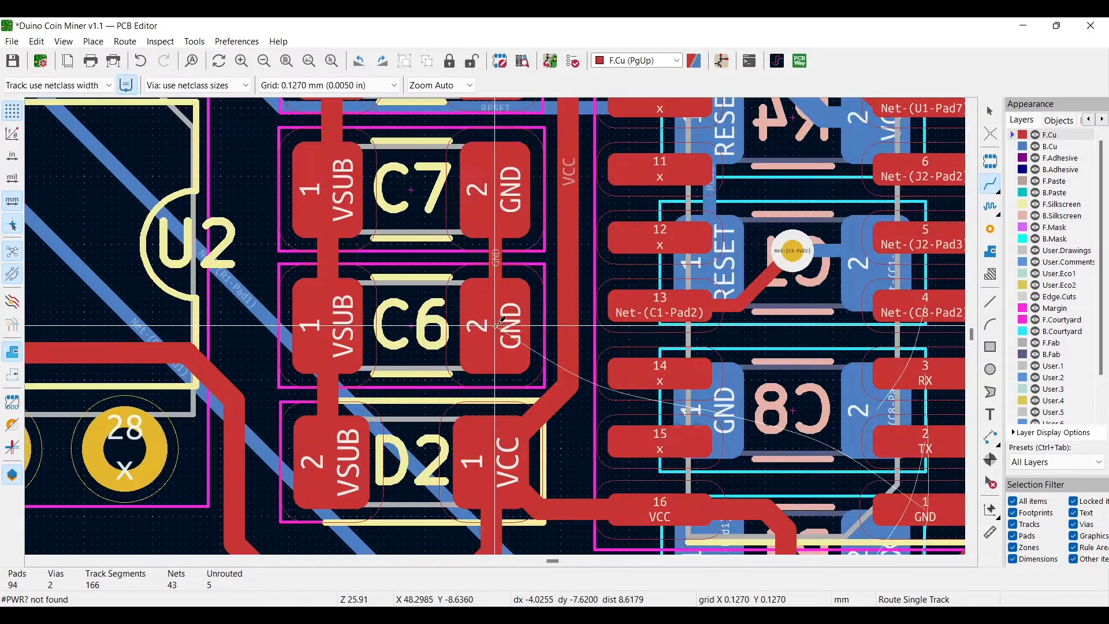
key(Escape)
click(497, 257)
key(Delete)
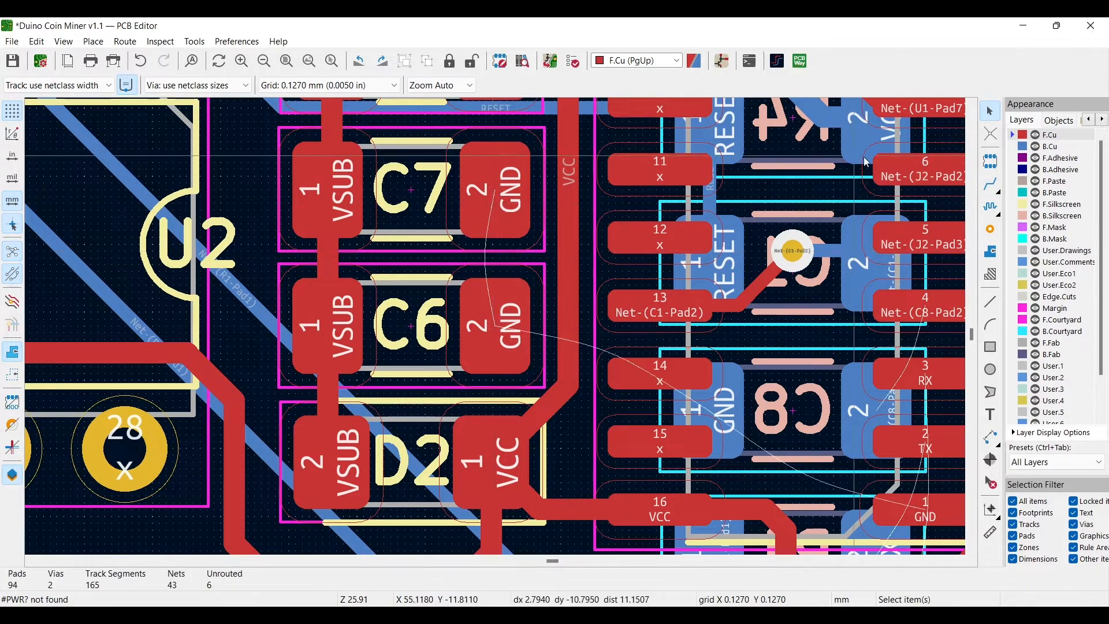
key(x)
scroll(472, 180, down, 1)
click(472, 181)
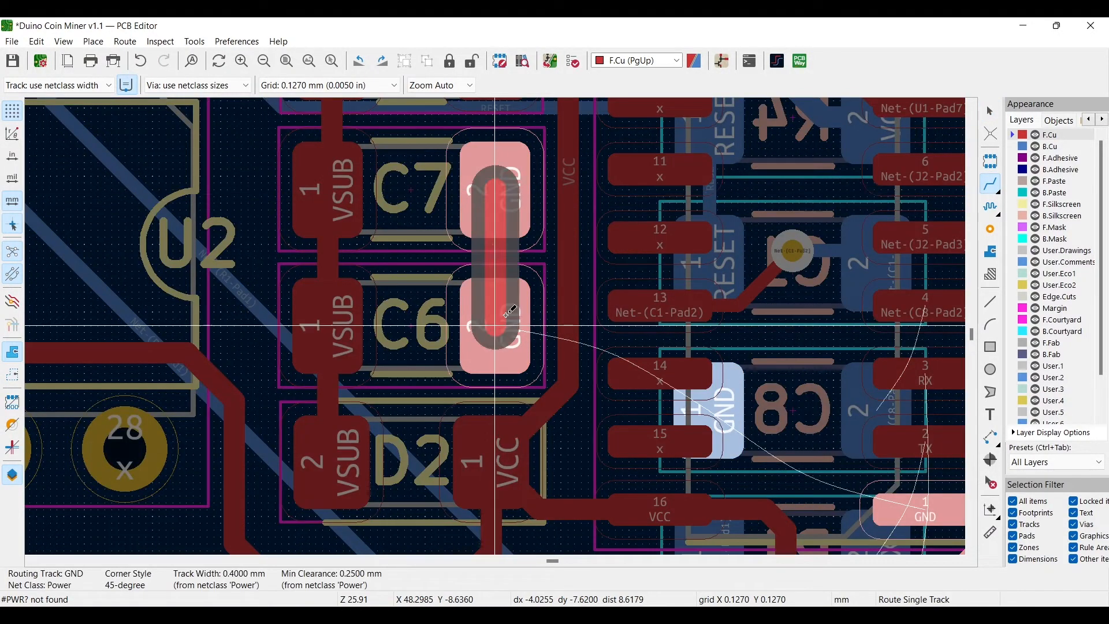
click(495, 326)
scroll(495, 327, down, 1)
Route C6 pad 2 to a via in the middle of C6 and continue on B.Cu to C8 pad 1.
scroll(491, 333, down, 1)
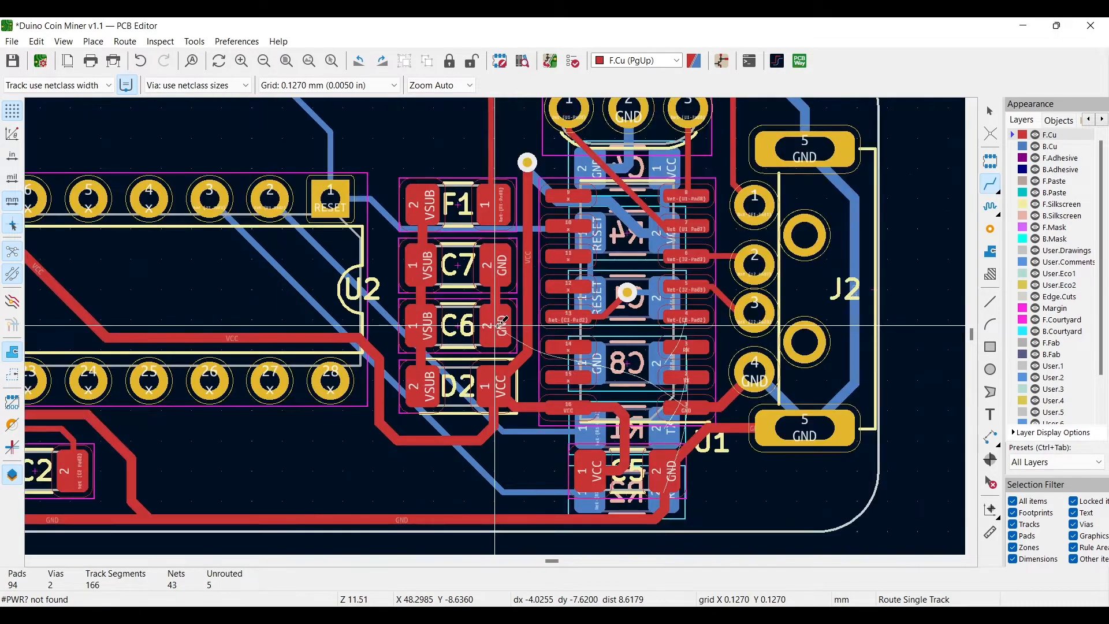
click(491, 334)
key(v)
click(590, 363)
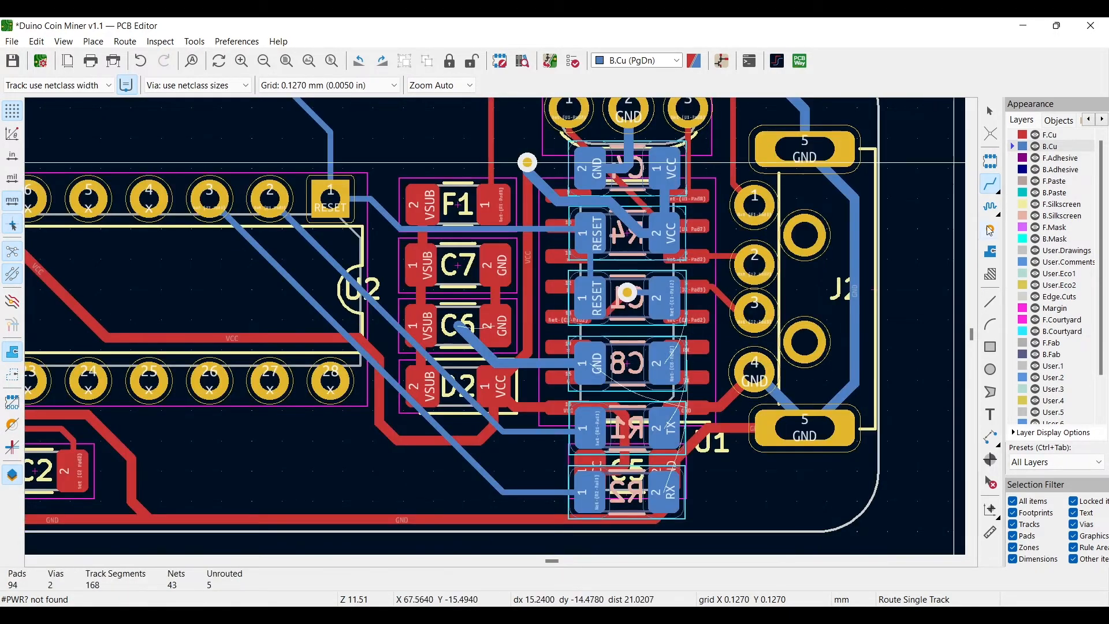
click(687, 407)
key(Escape)
Route U1 pin 4 on F.Cu to a via beside J2 pins 3 and 4 and continue on B.Cu to C8 pad 2.
scroll(641, 397, up, 1)
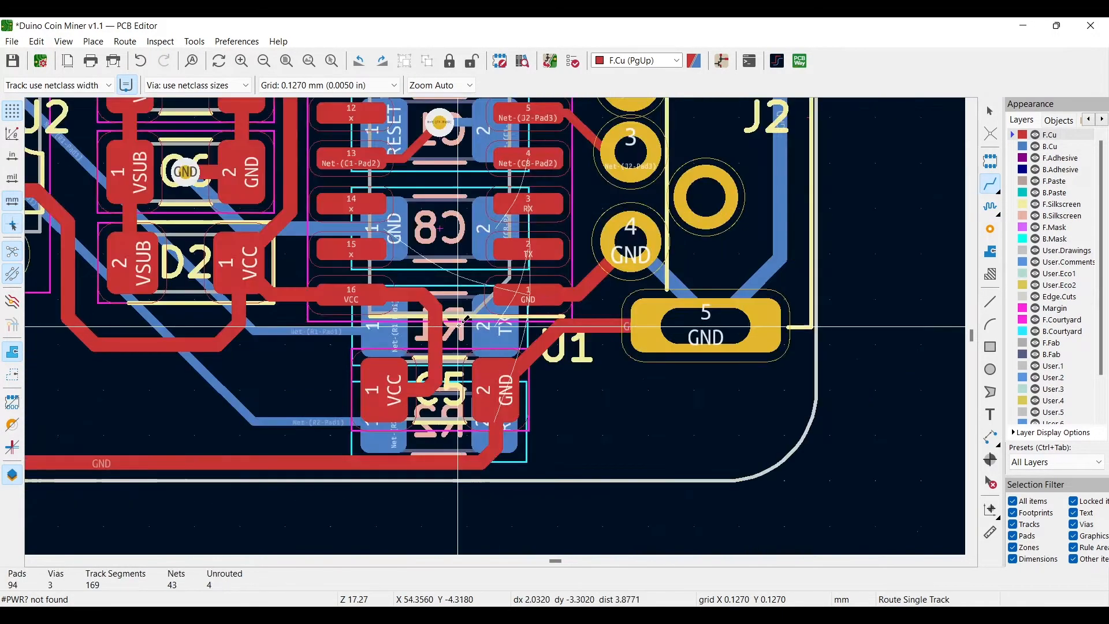
scroll(594, 293, down, 1)
scroll(595, 243, up, 1)
click(571, 195)
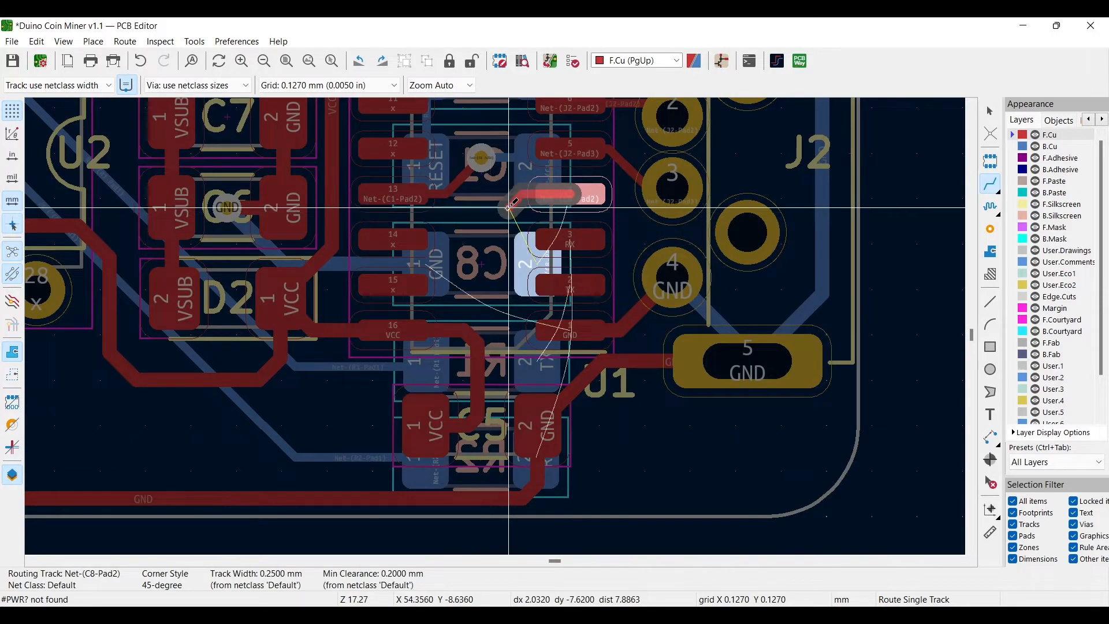
key(v)
double_click(636, 230)
click(636, 231)
click(538, 265)
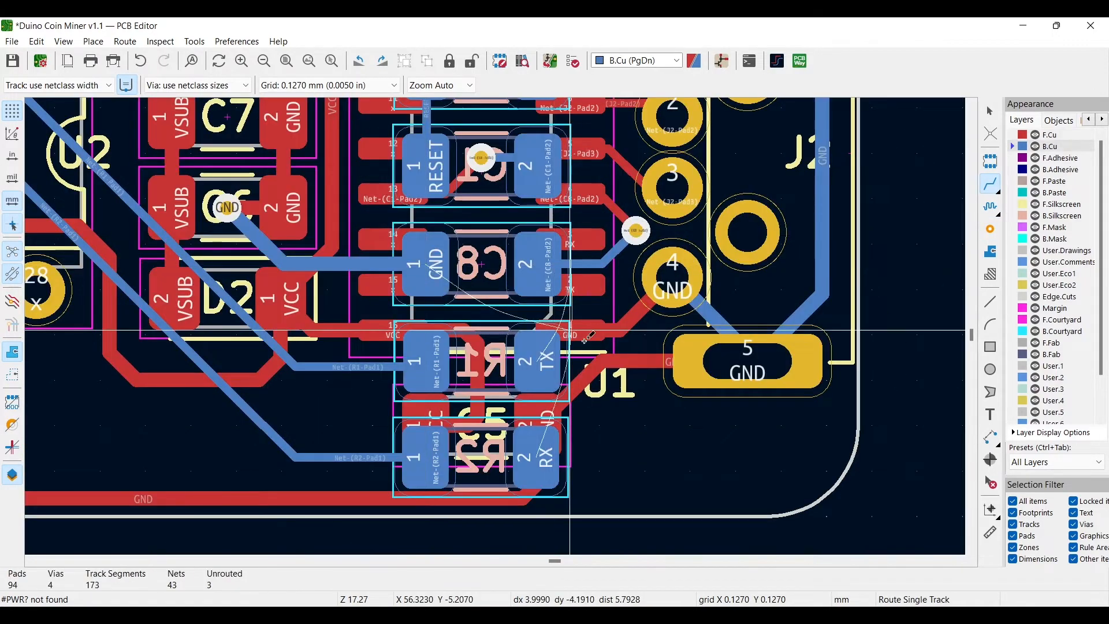
Try to route U1 pin 3 (RX) on F.Cu to a via in the middle of C8, and undo the attempt.
click(584, 231)
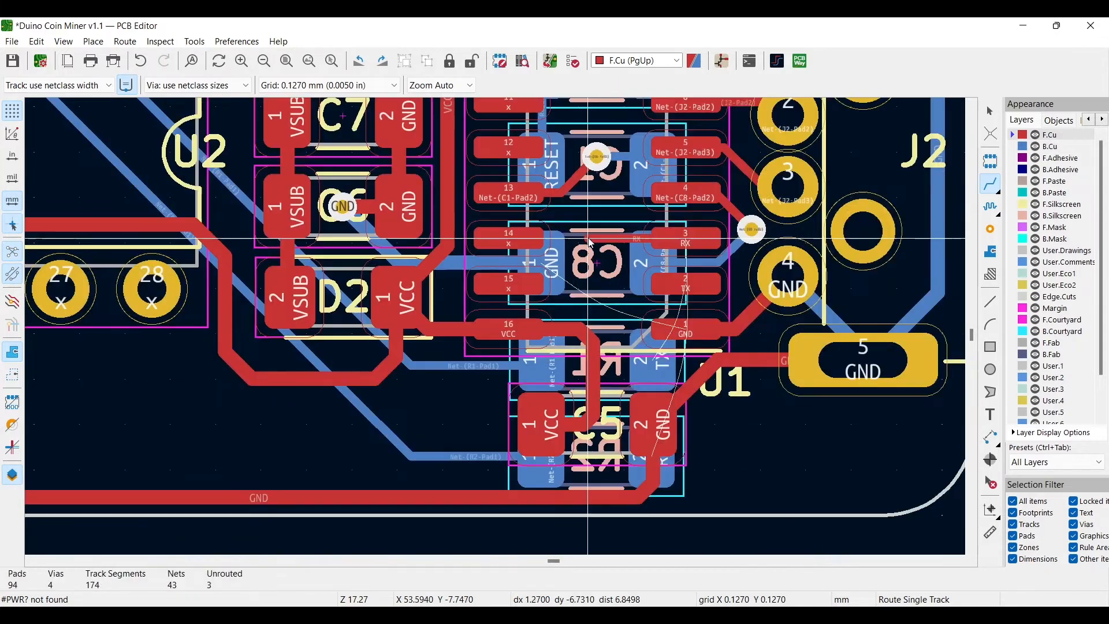
key(ctrl+shift+v)
click(588, 224)
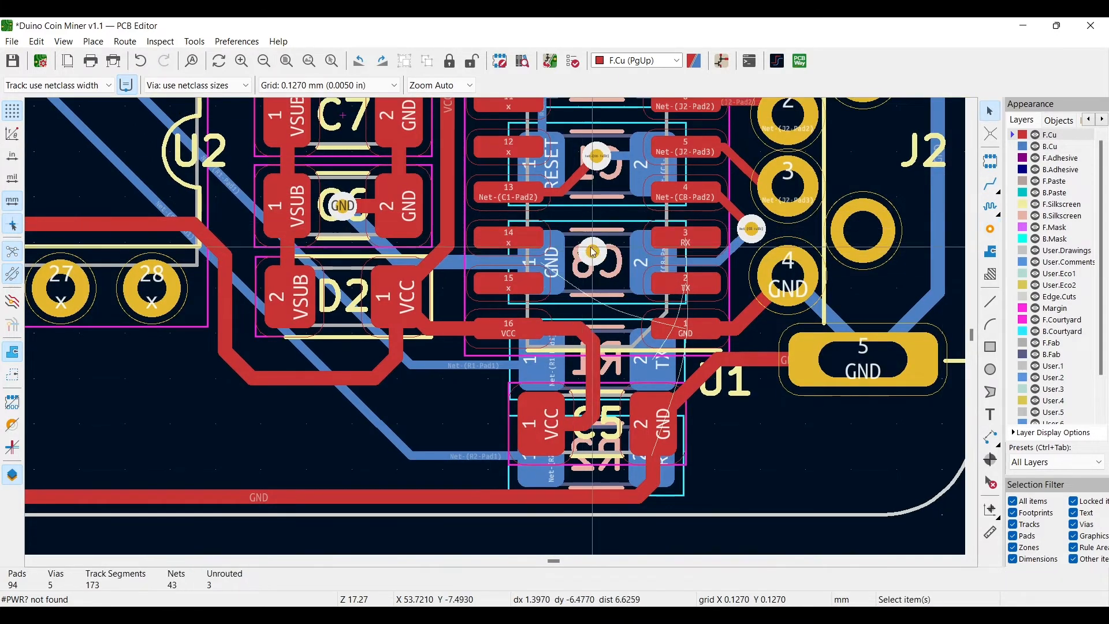
click(991, 185)
click(588, 224)
scroll(596, 330, down, 2)
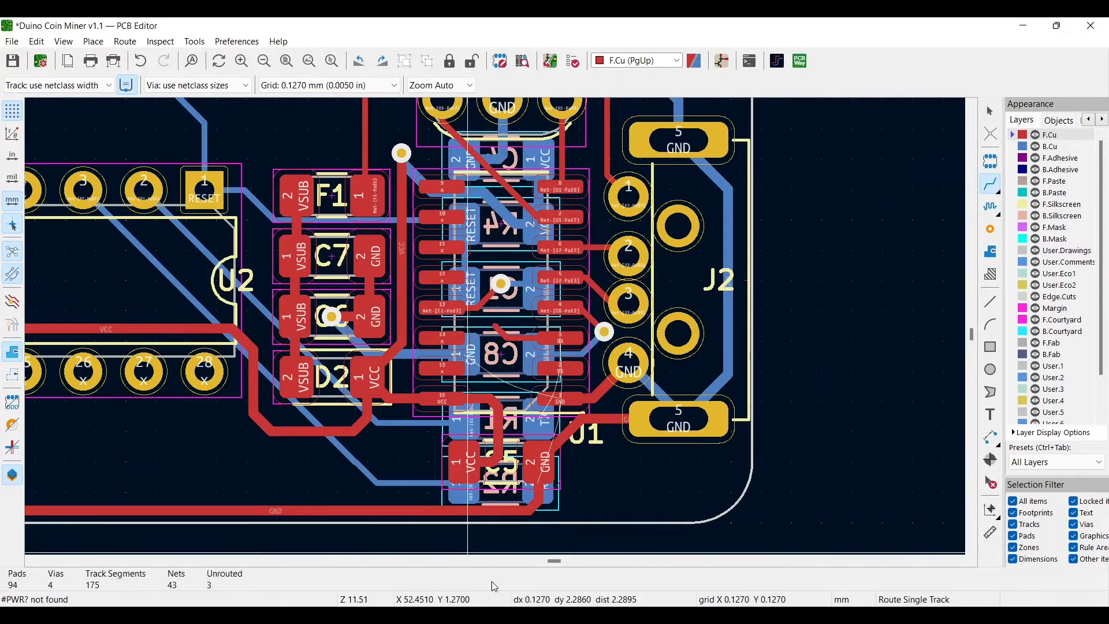
key(Escape)
key(Escape)
key(ctrl+z)
Route U1 pin 3 (RX) on F.Cu down to a via in the middle of R2 and connect it on B.Cu to R2 pad 2.
scroll(504, 406, up, 2)
key(x)
click(462, 428)
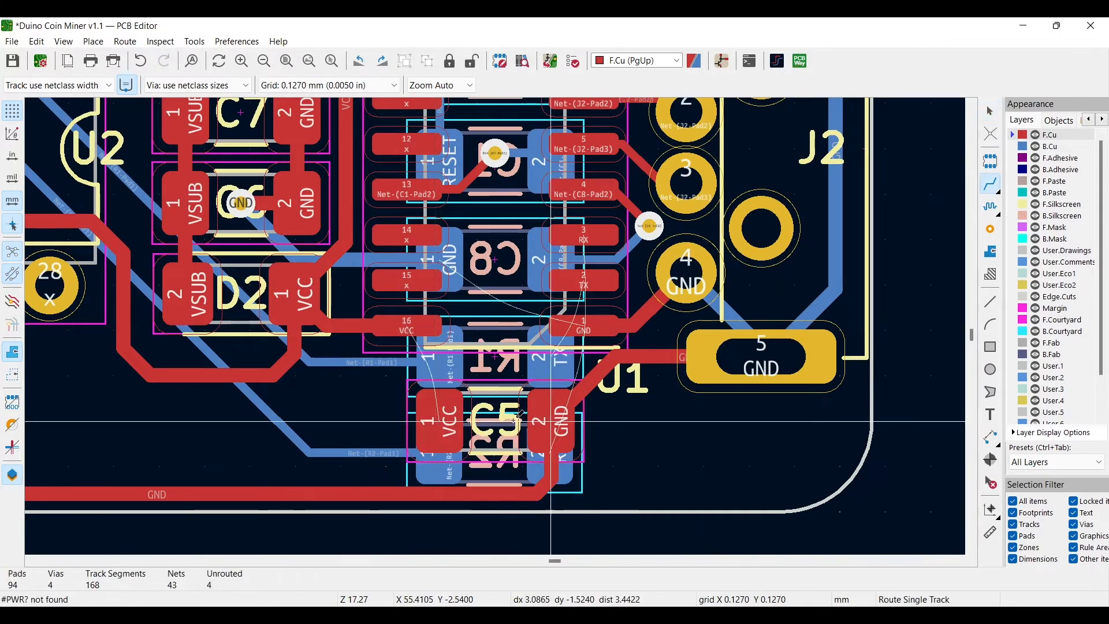
click(583, 237)
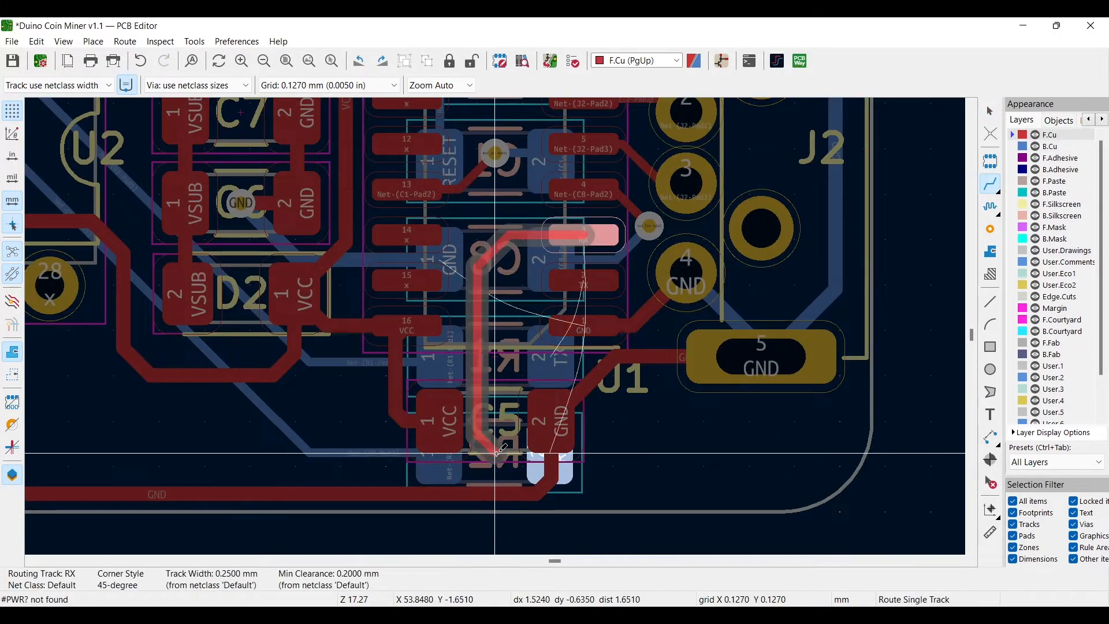
click(478, 447)
key(ctrl+shift+v)
click(502, 456)
Route U1 pin 2 (TX) on F.Cu to a via in the middle of R1, connect it to R1 pad 2 on B.Cu, and save.
key(x)
click(584, 281)
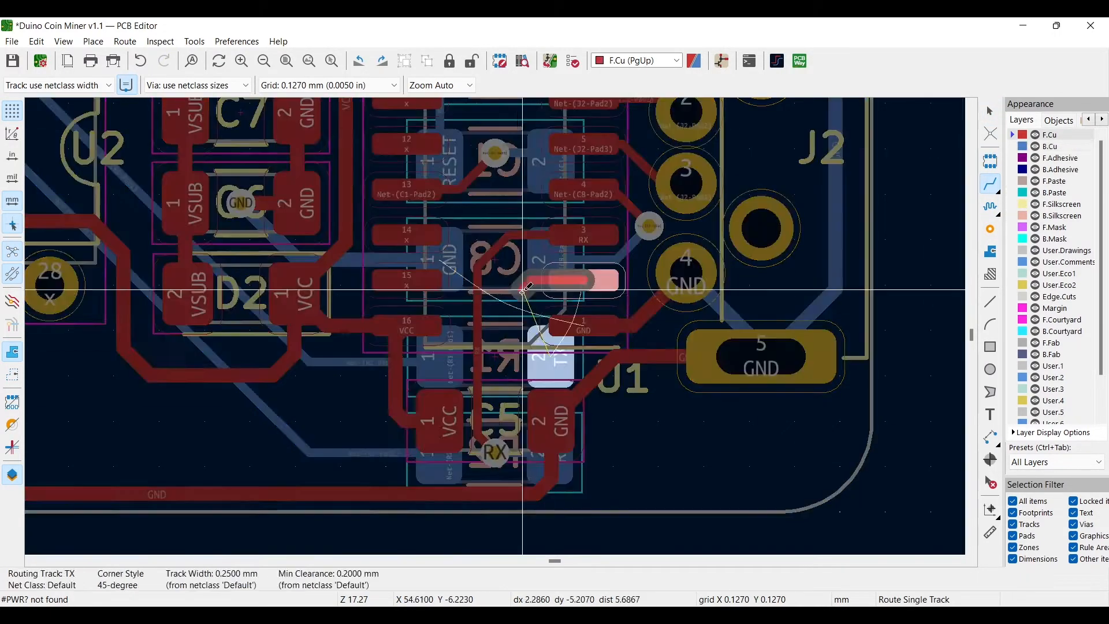
key(Escape)
key(ctrl+s)
Route the GND connection on B.Cu from C8 pad 1 to J2's lower pad 5, and save the board.
scroll(509, 360, down, 3)
scroll(462, 266, up, 5)
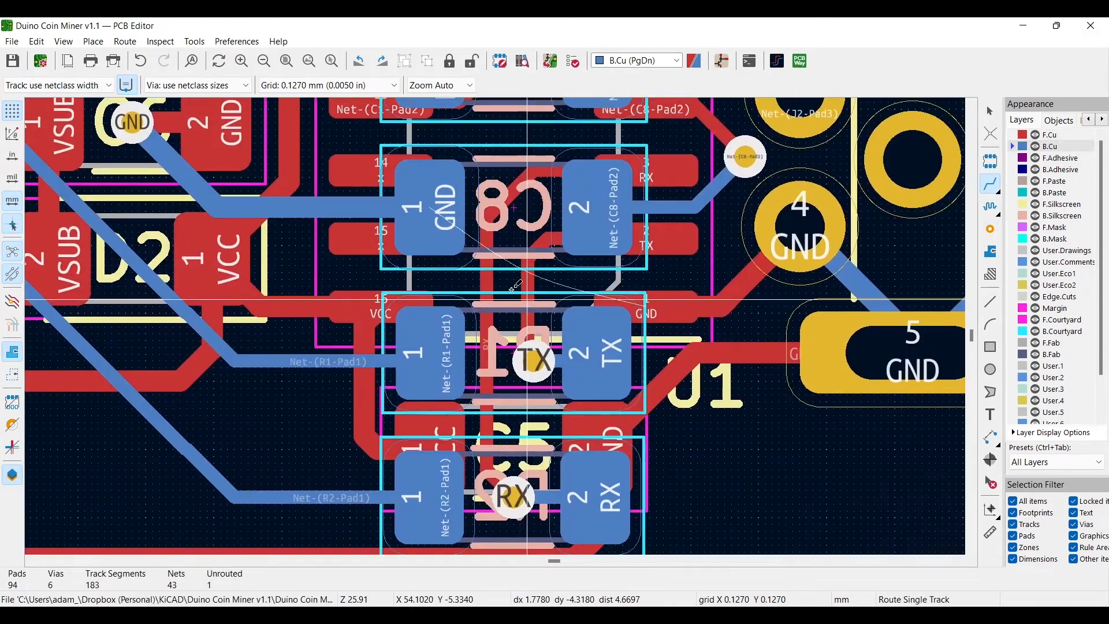
click(435, 259)
click(379, 215)
scroll(370, 260, down, 6)
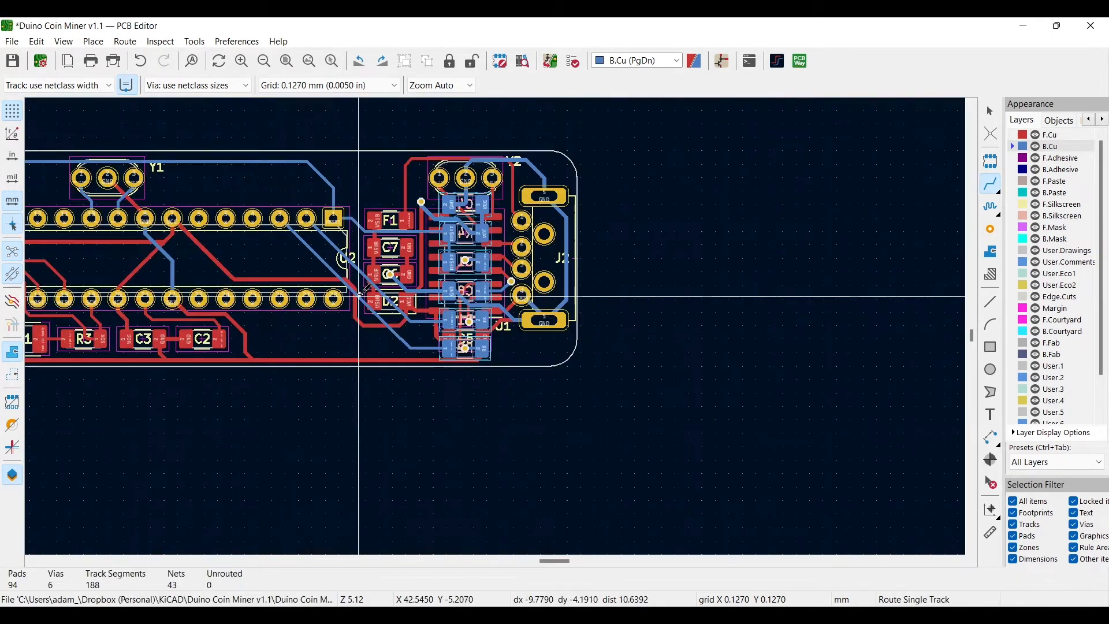
middle_drag(361, 293, 622, 332)
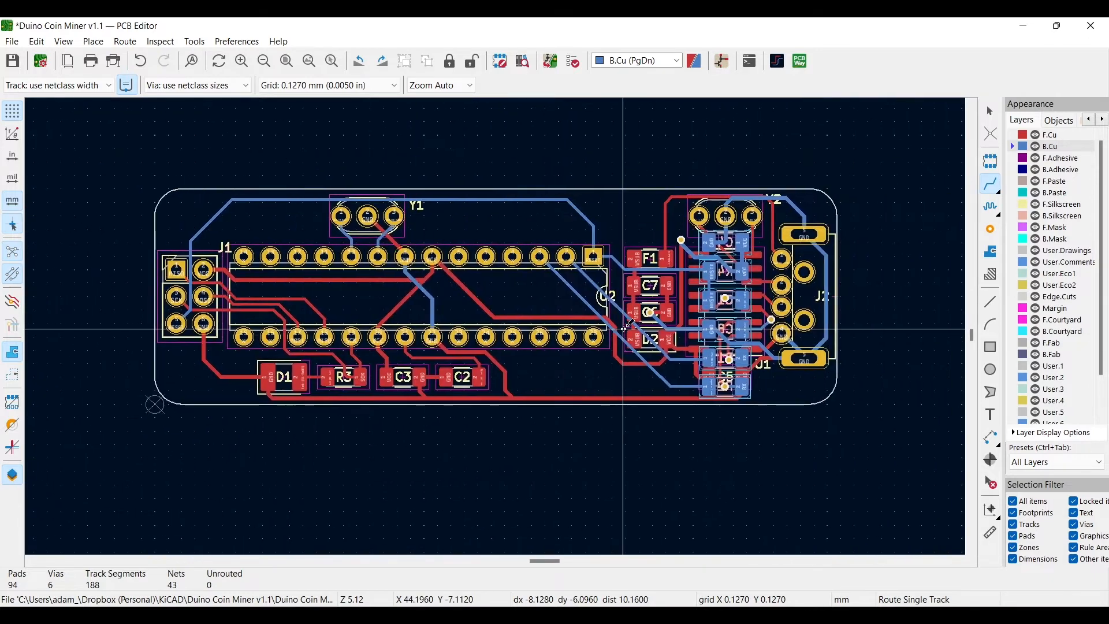
click(13, 60)
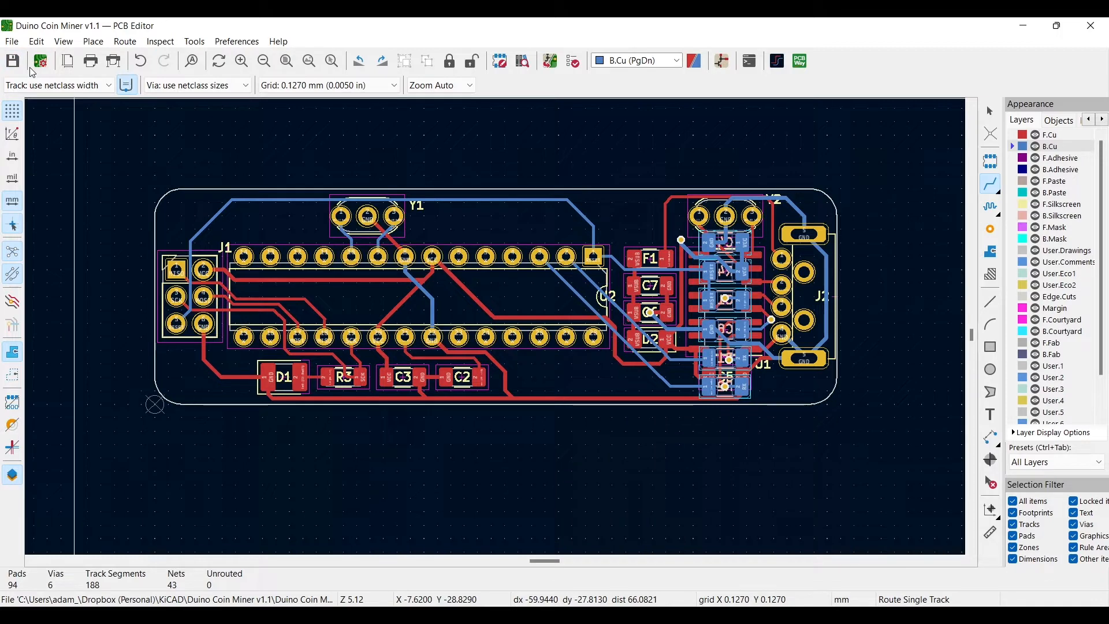
Run the design rules check and locate the reported track violation on the board.
click(574, 61)
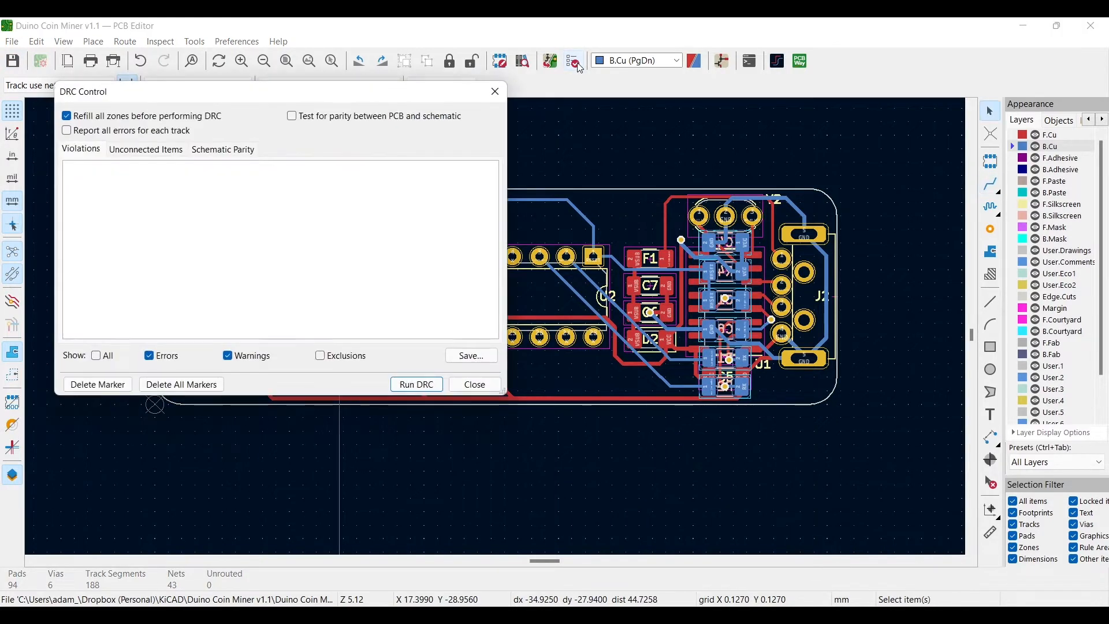
click(419, 385)
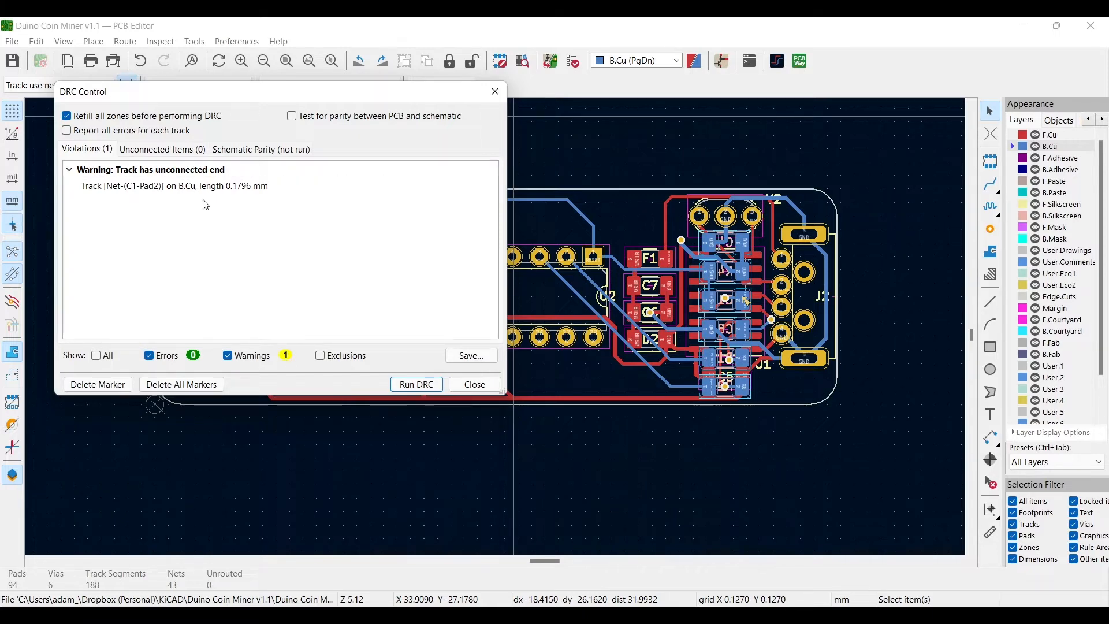
click(173, 186)
double_click(173, 186)
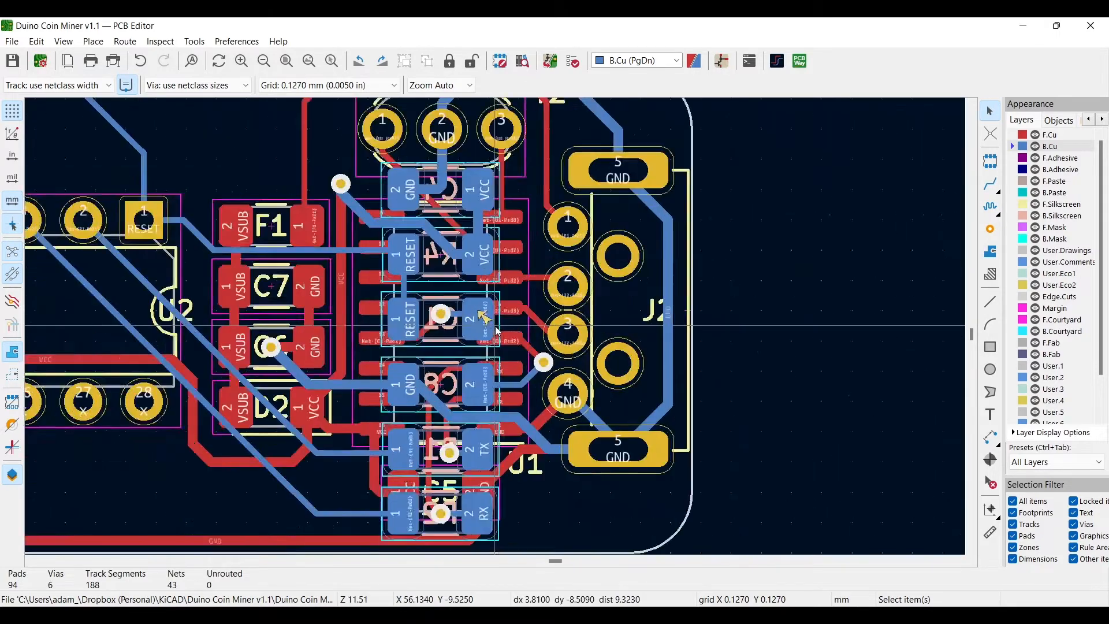
Delete the stray Net-(C1-Pad2) track stub on B.Cu inside pad 2 of C1.
scroll(495, 325, up, 8)
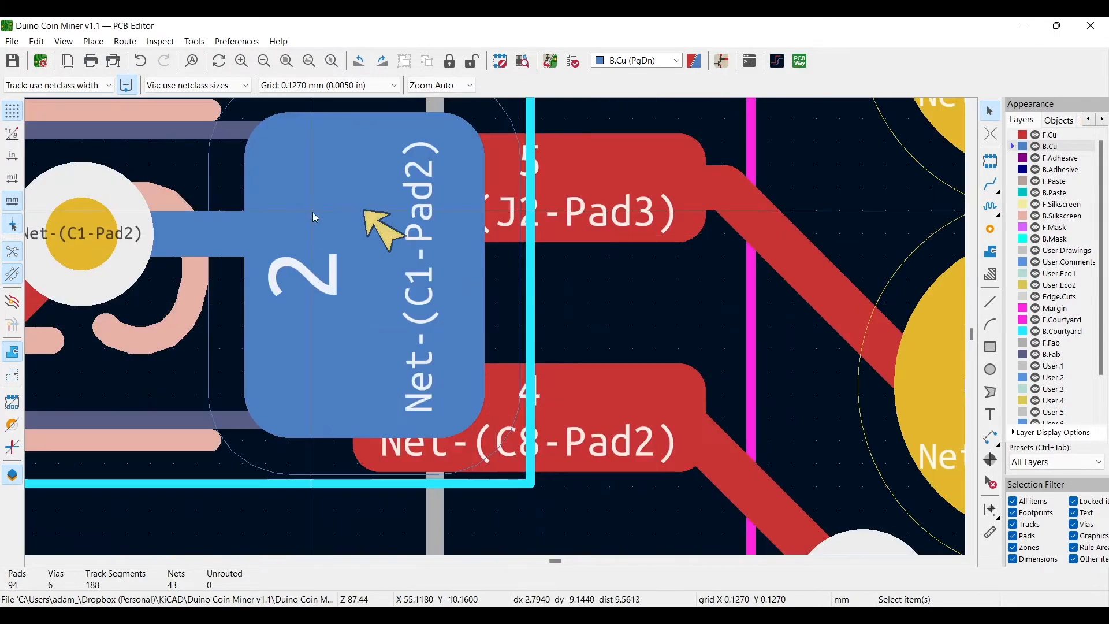
click(346, 210)
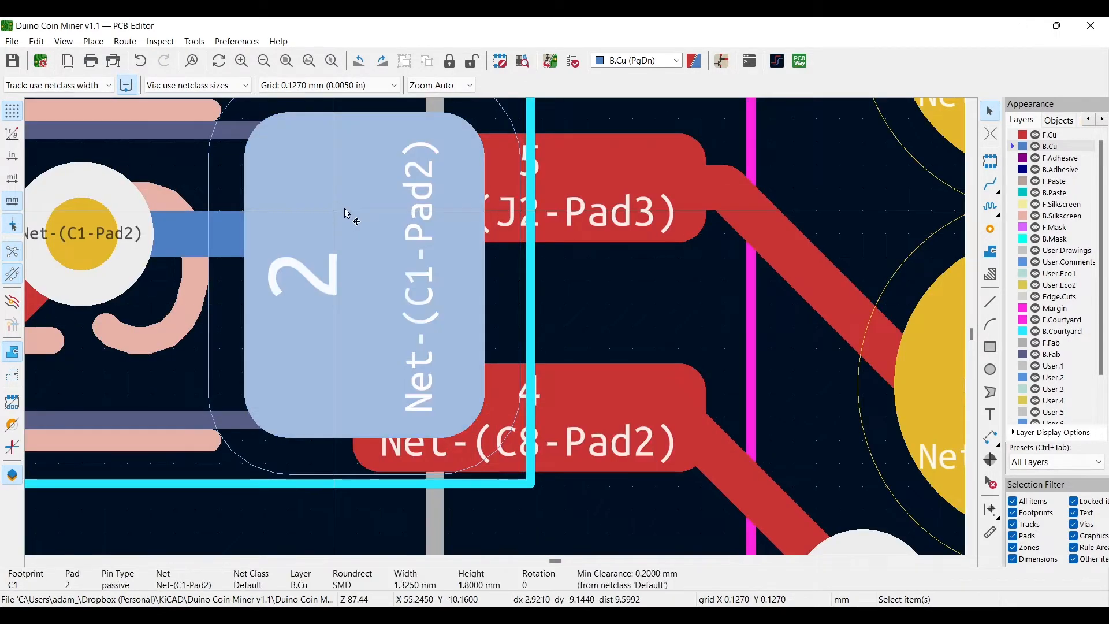
click(347, 214)
click(356, 228)
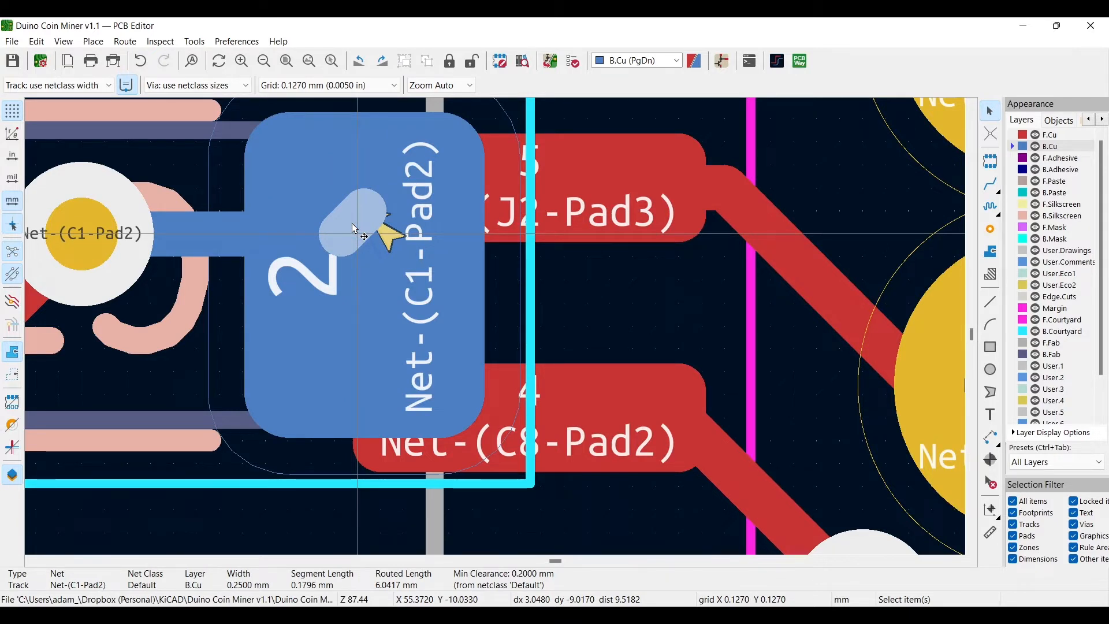
key(Delete)
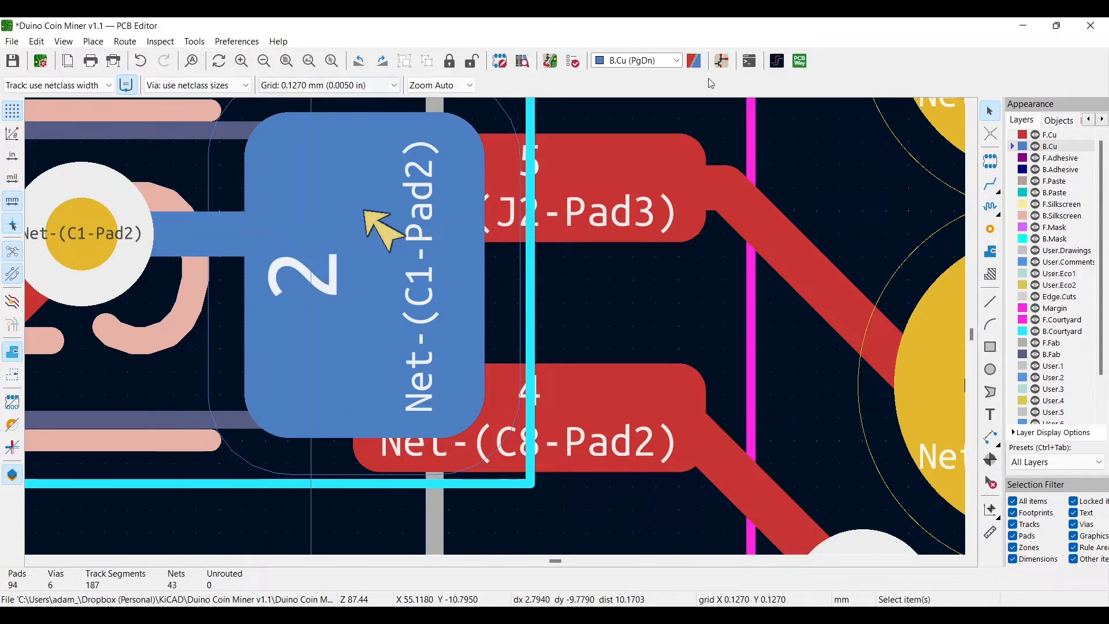
Run the design rules check again, close its dialog and save the board.
click(578, 63)
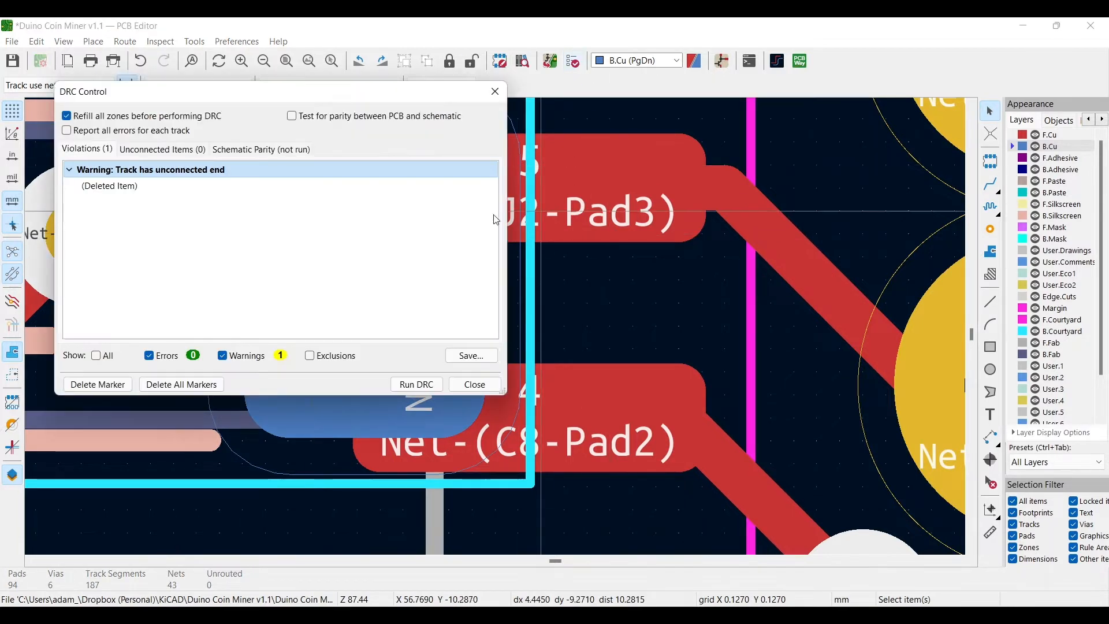
click(427, 388)
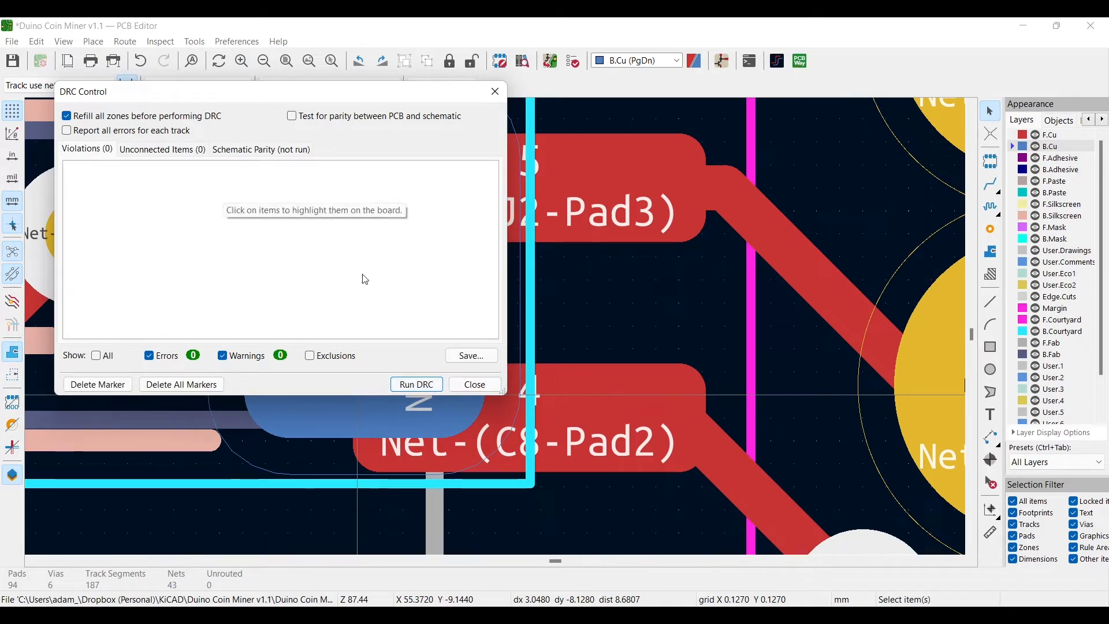
click(474, 385)
scroll(466, 382, down, 5)
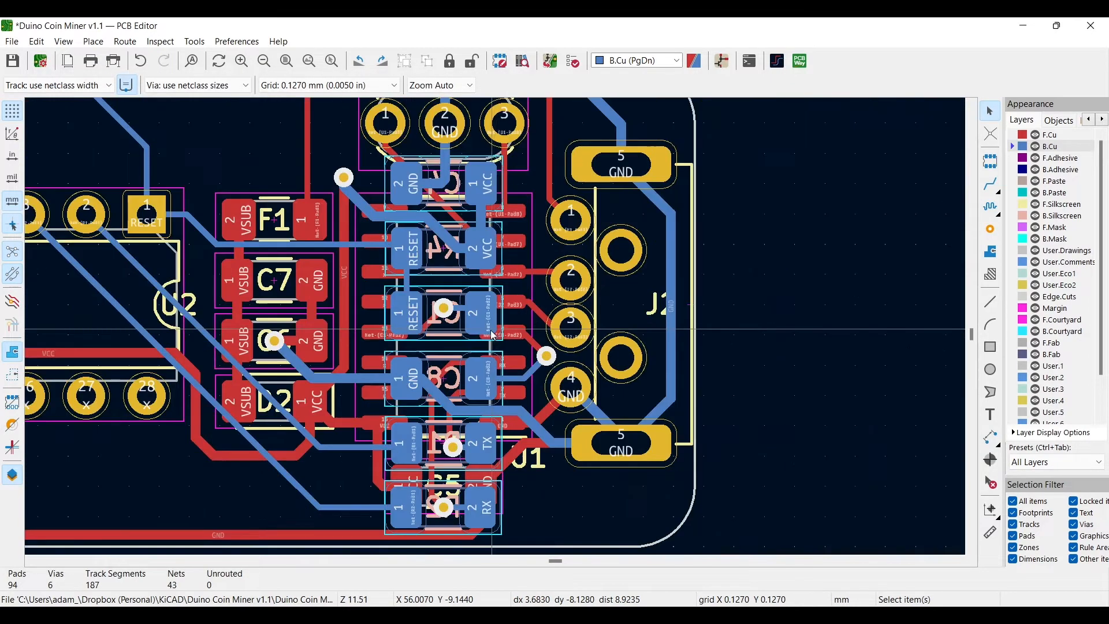
scroll(696, 327, up, 3)
scroll(696, 328, down, 4)
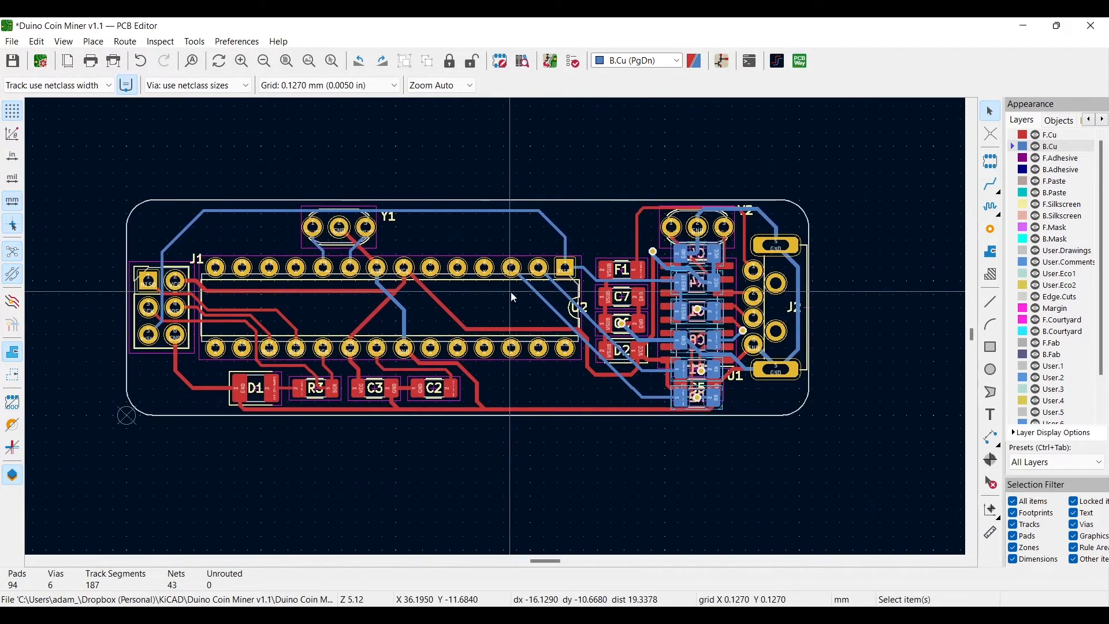
click(14, 63)
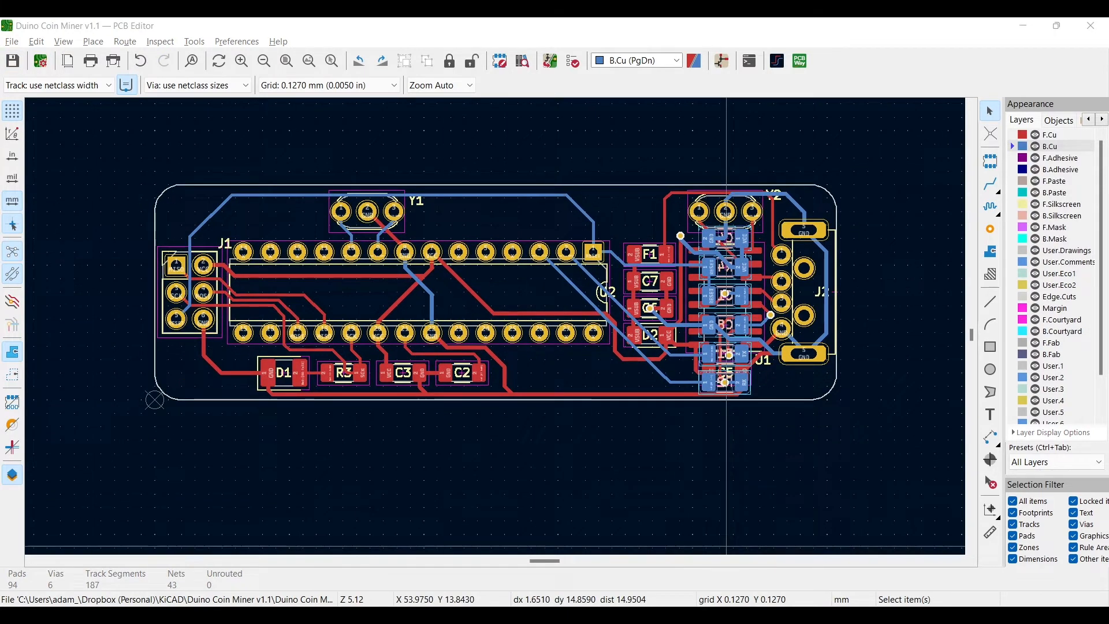
Start a filled zone on B.Cu at the board's upper-left corner (0, -20.32), with net GND and 0.254 mm clearance.
middle_drag(459, 293, 472, 304)
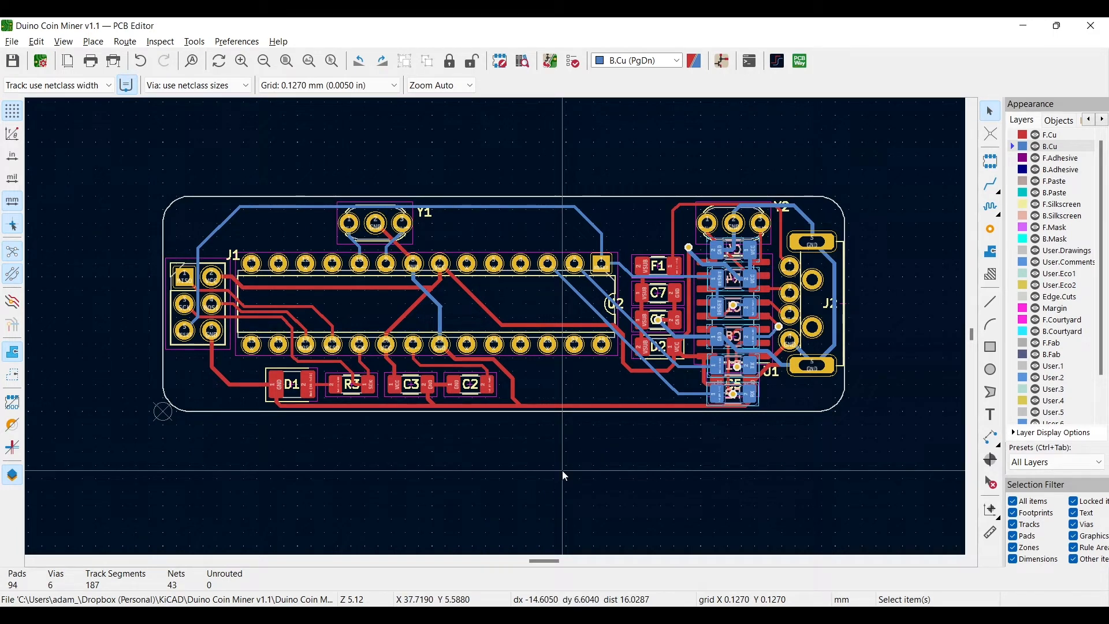
click(990, 254)
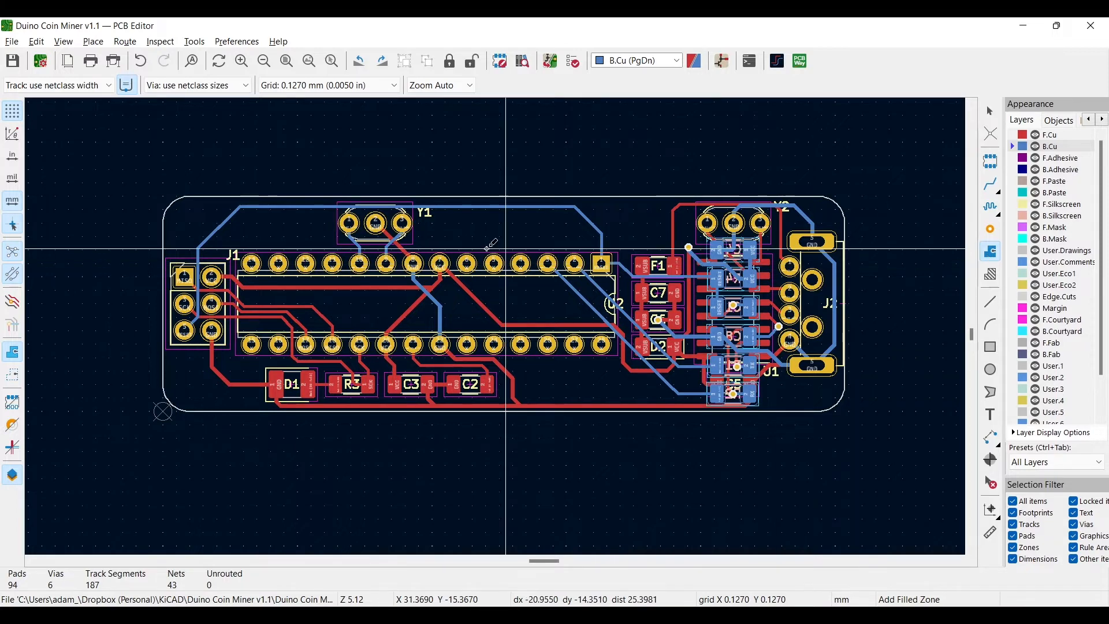
scroll(495, 322, up, 6)
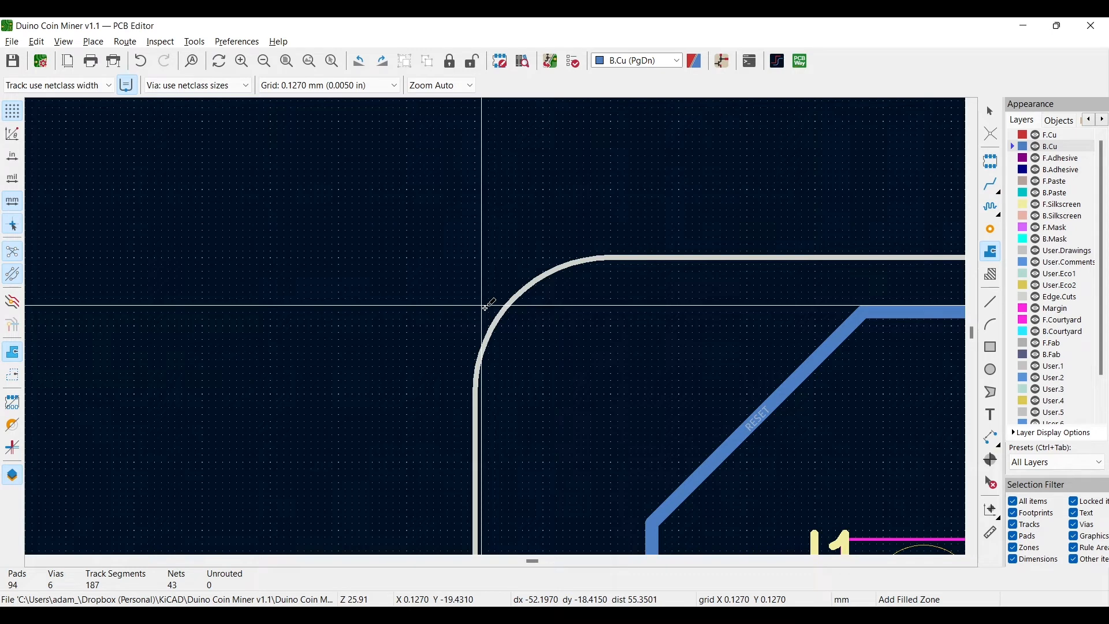
click(475, 256)
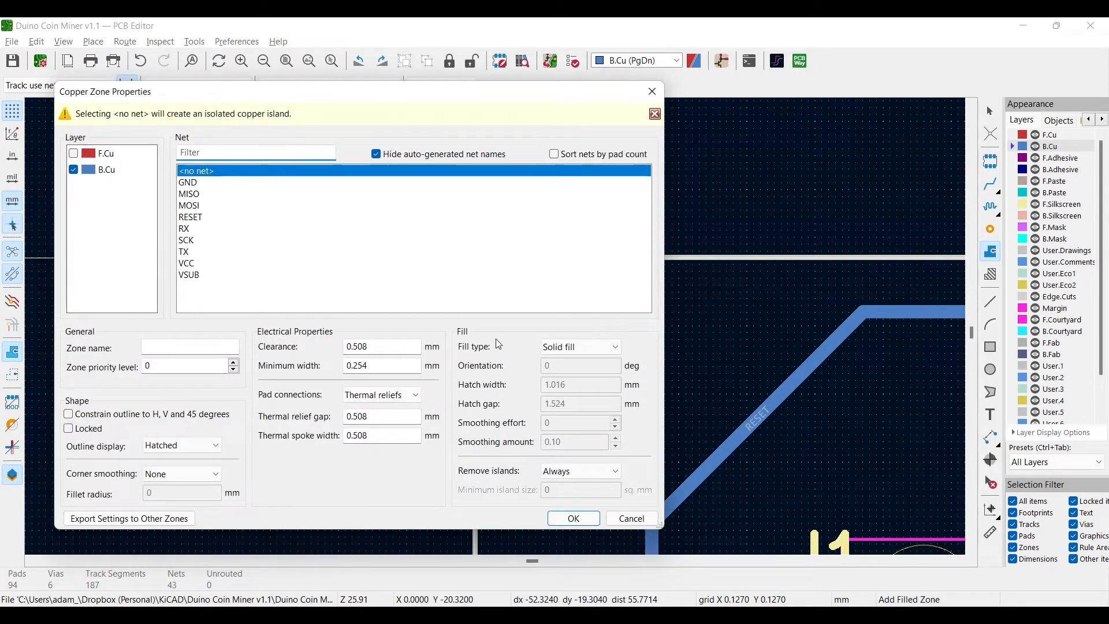
click(198, 182)
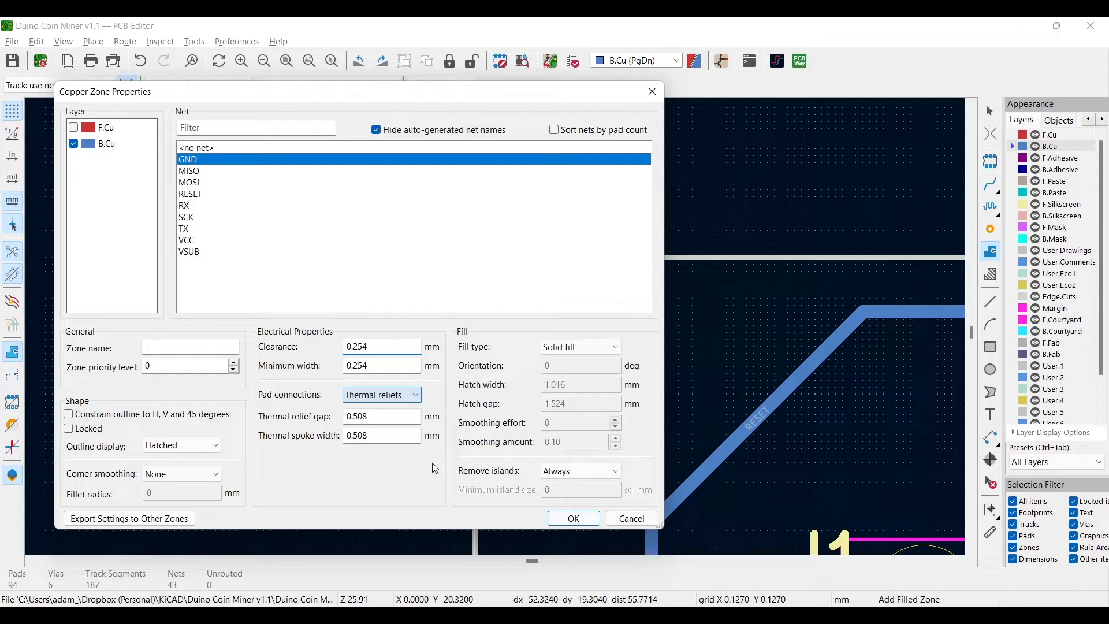
click(573, 519)
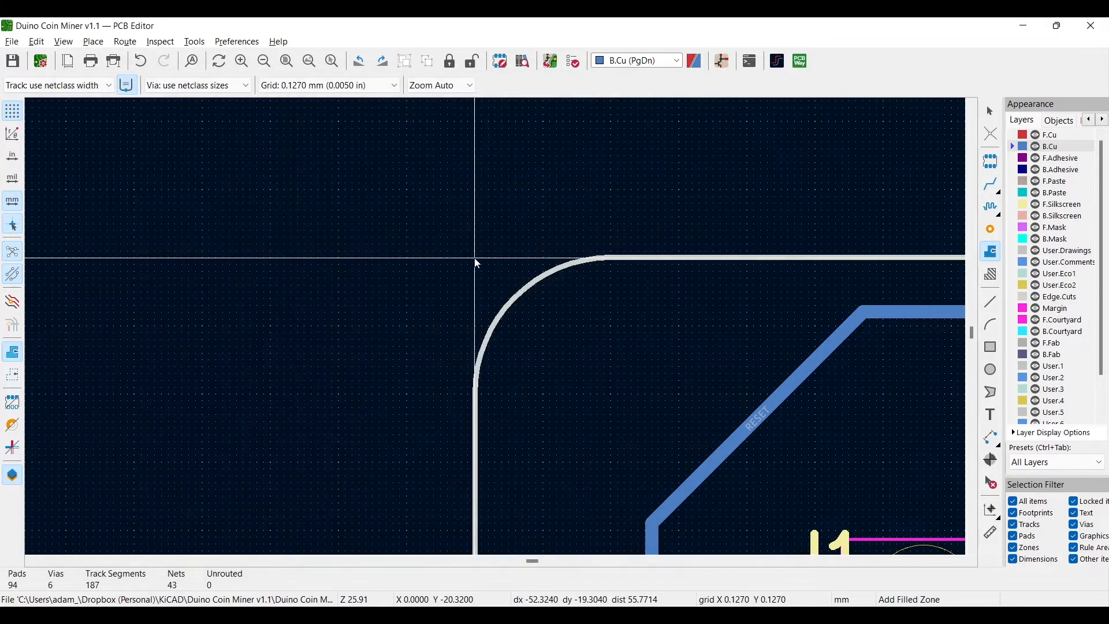
Outline the zone around the whole board through corners (0, 0), (64.389, 0) and (64.389, -20.32), and close it at the starting corner.
scroll(496, 456, down, 8)
scroll(496, 456, up, 10)
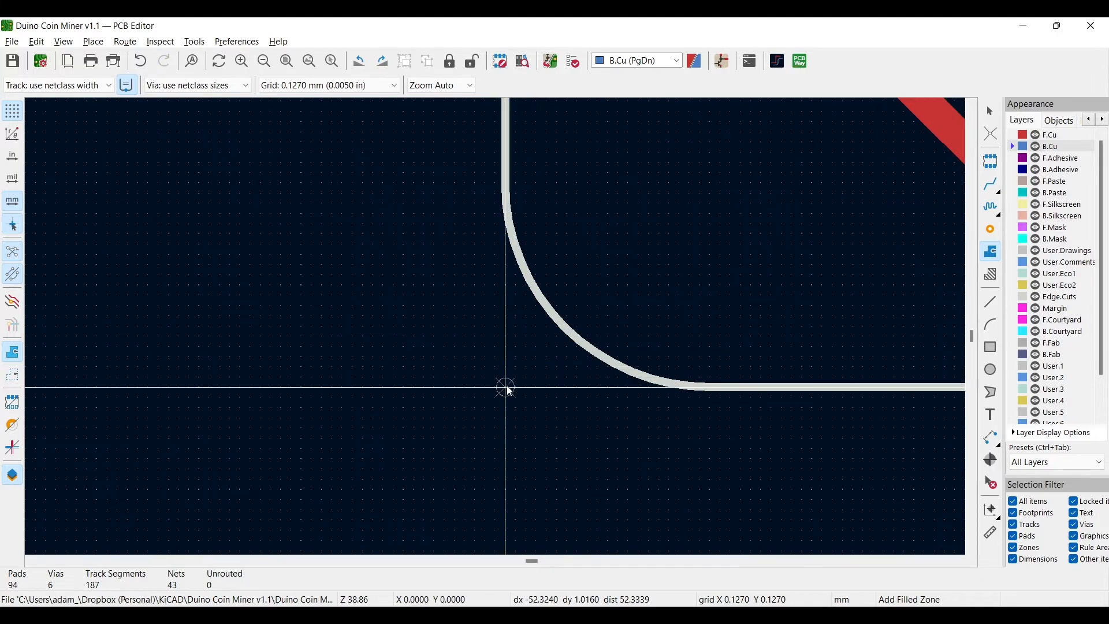
click(506, 387)
scroll(497, 330, down, 11)
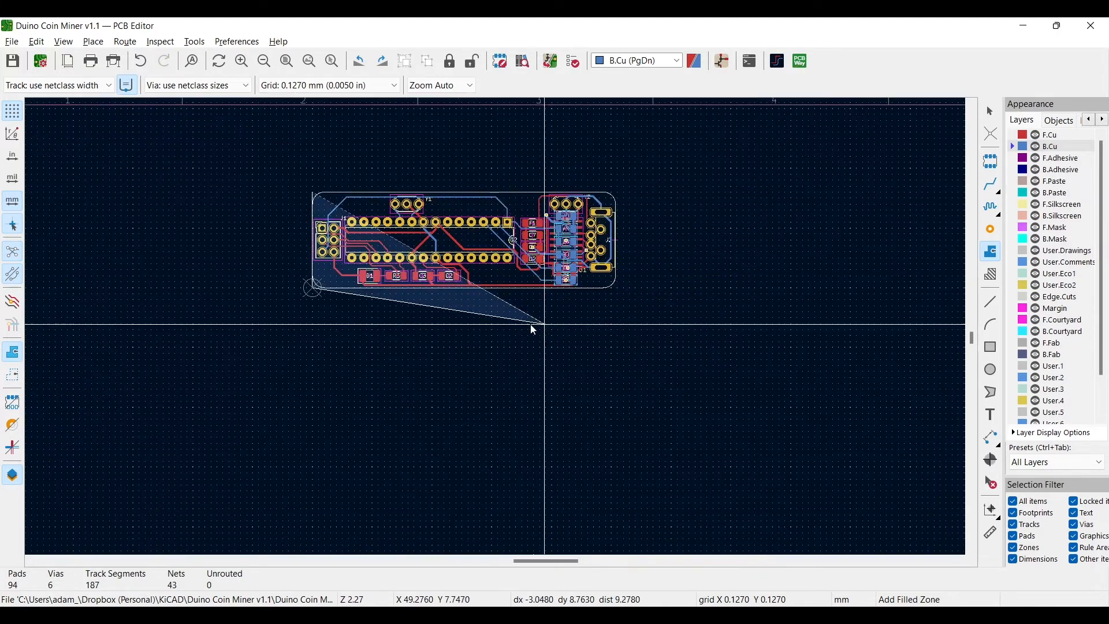
scroll(488, 338, up, 6)
scroll(485, 334, up, 2)
click(481, 319)
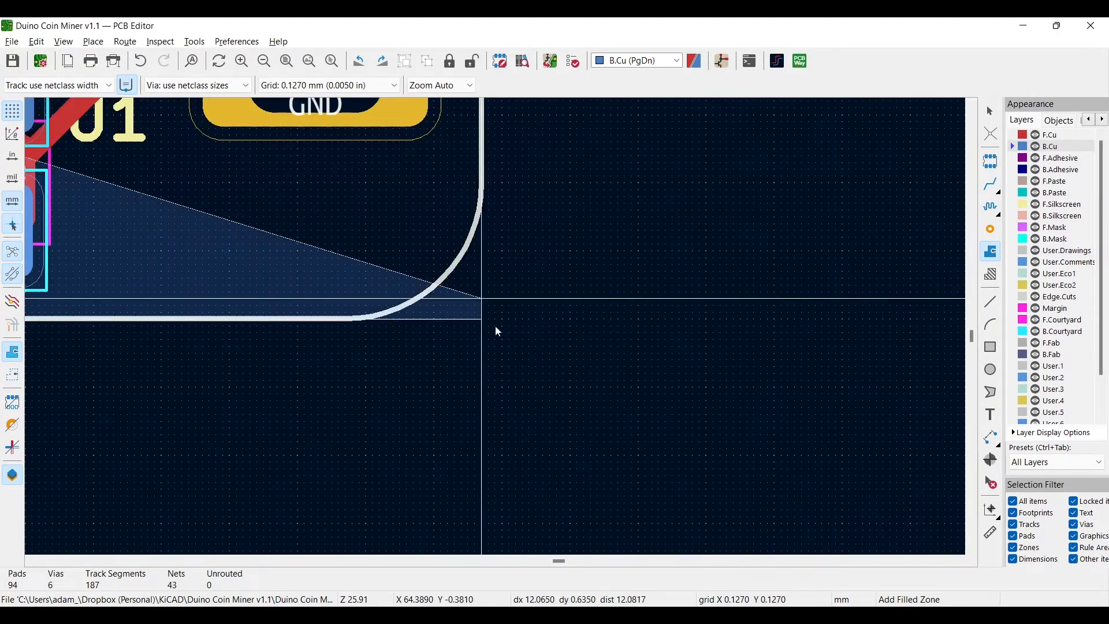
scroll(494, 325, down, 5)
scroll(495, 326, up, 2)
scroll(614, 399, up, 7)
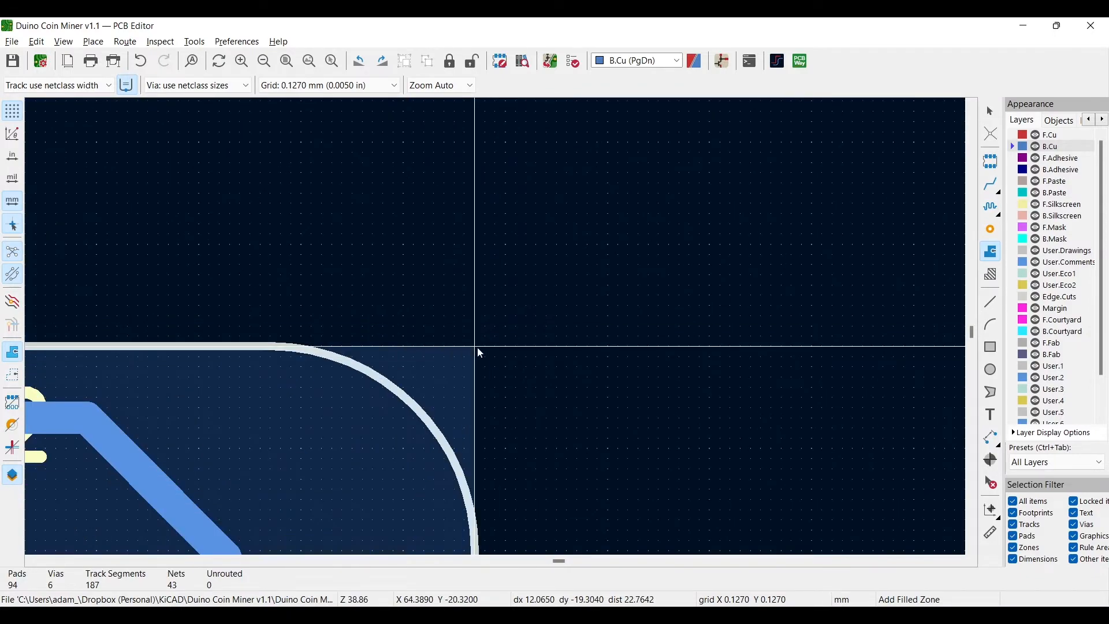
click(477, 348)
scroll(477, 348, down, 7)
scroll(178, 335, down, 1)
scroll(237, 338, up, 1)
scroll(186, 292, up, 3)
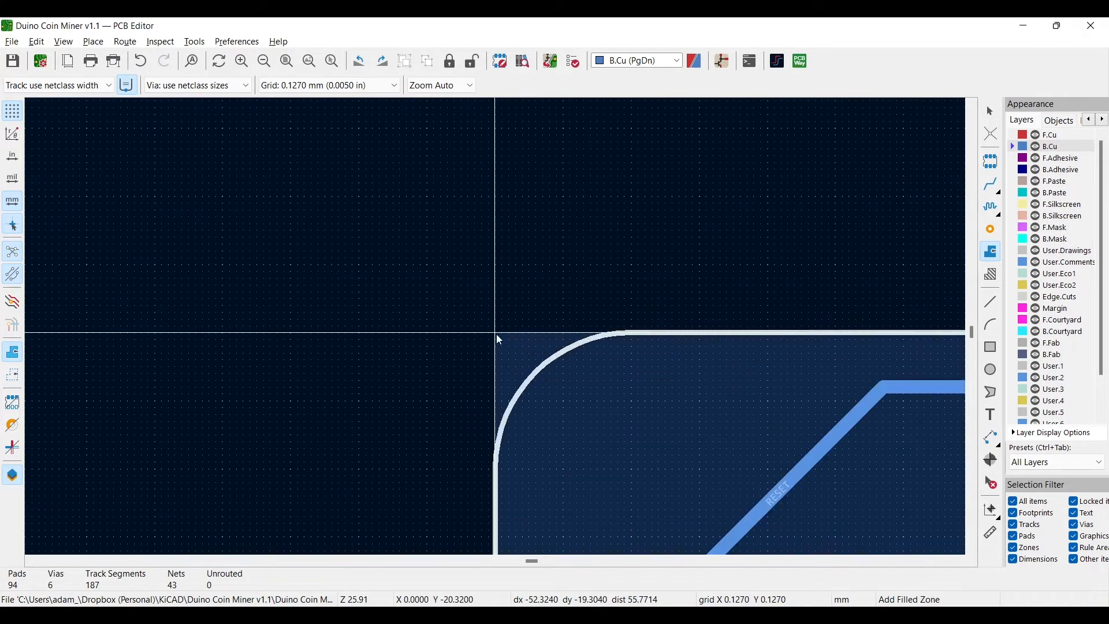
double_click(495, 334)
scroll(508, 338, down, 4)
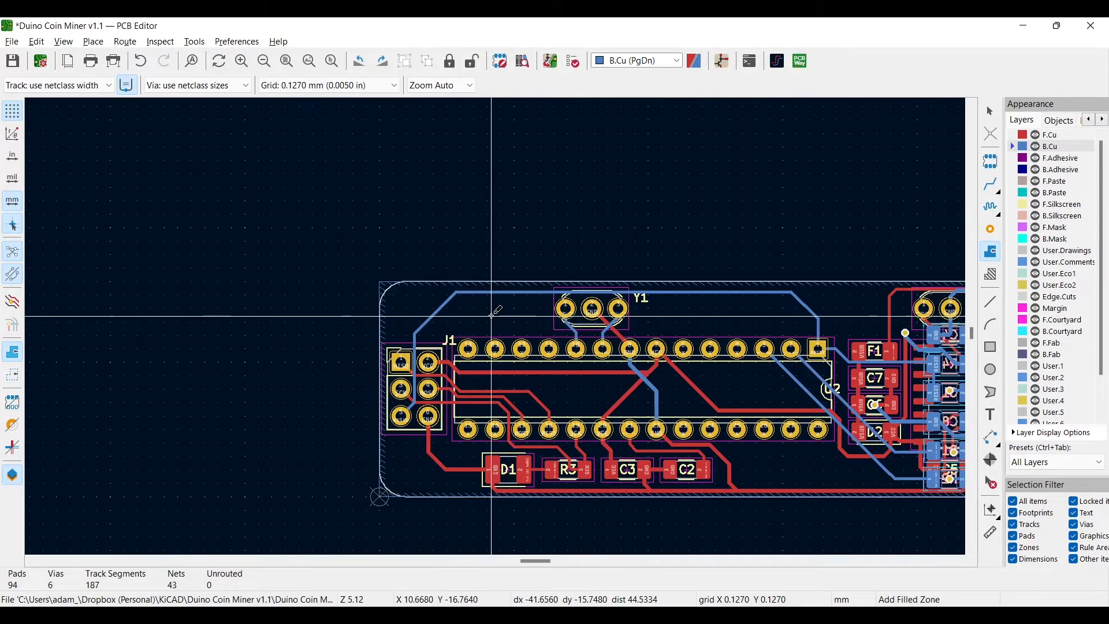
Fill all zones and open the board in the 3D Viewer.
middle_drag(349, 231, 331, 244)
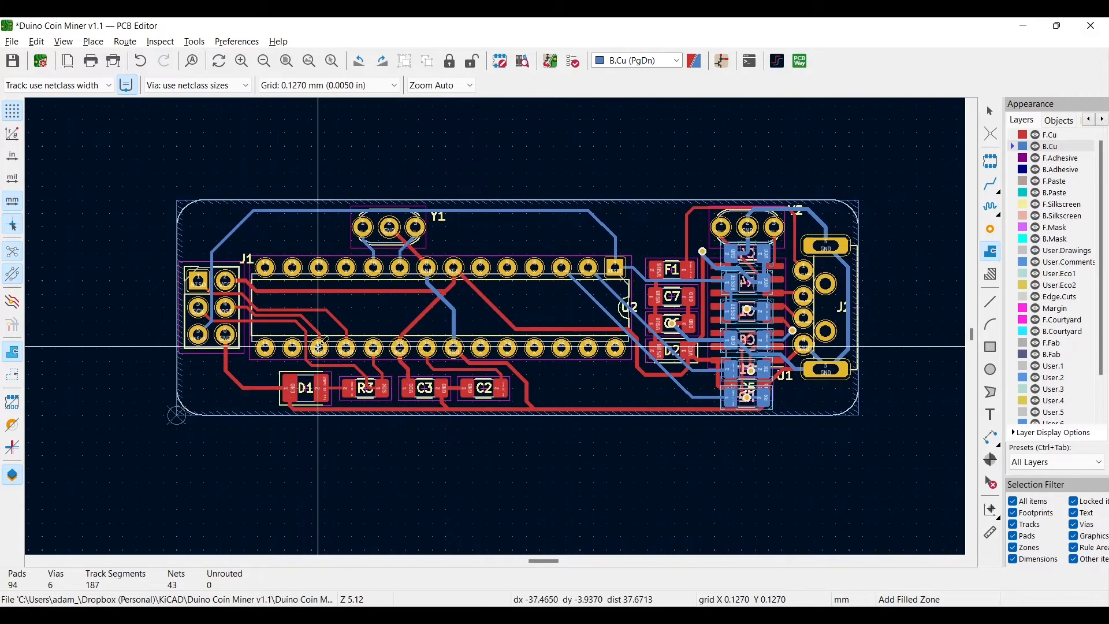
click(13, 353)
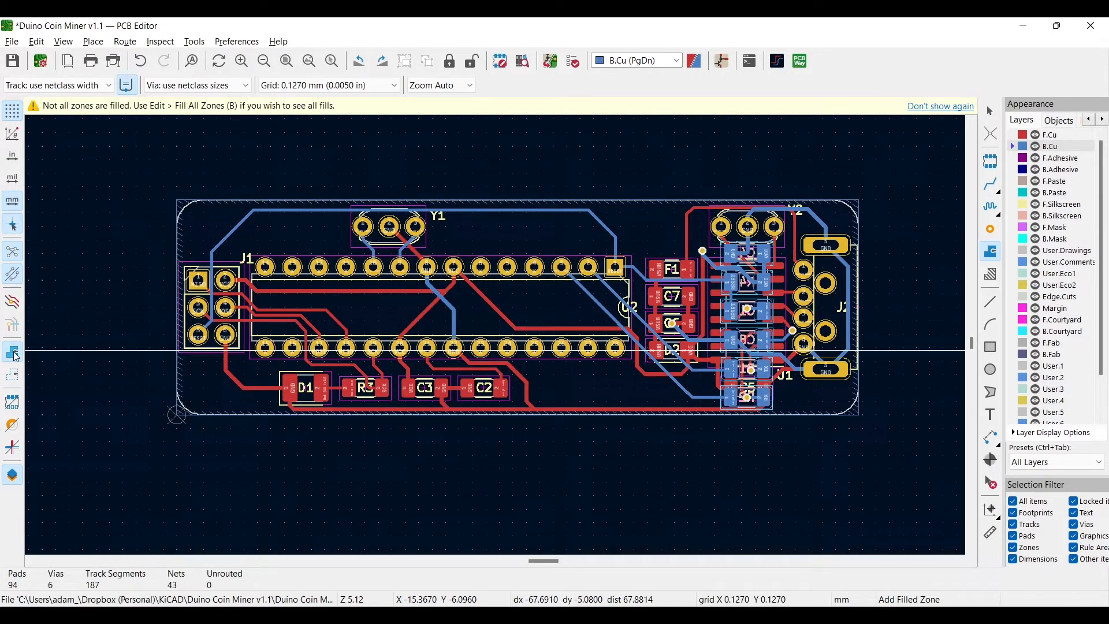
key(b)
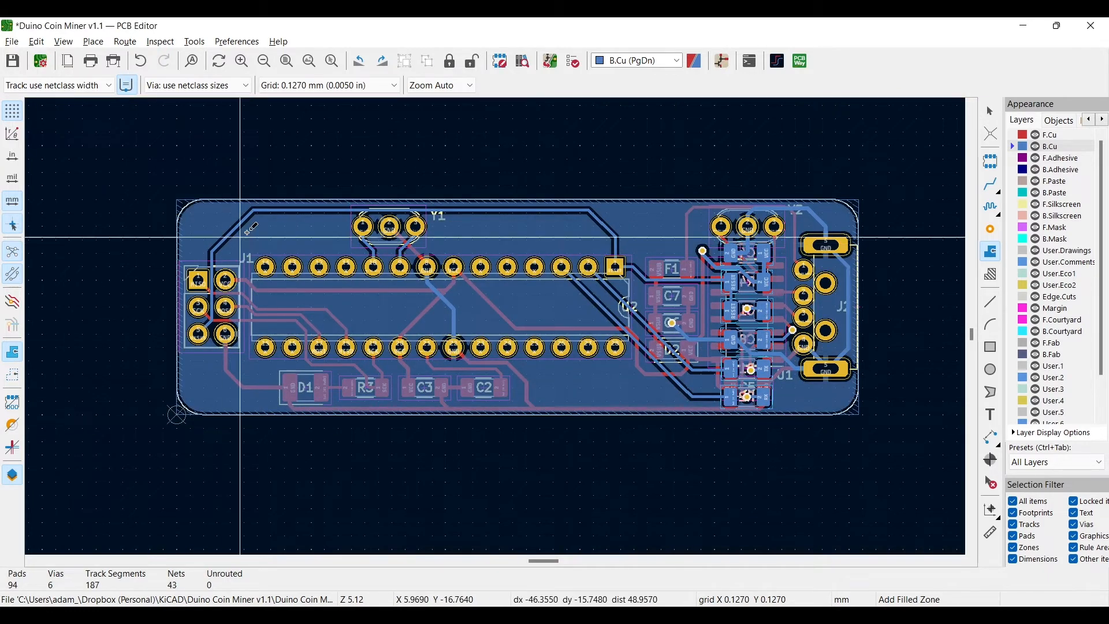
key(alt+3)
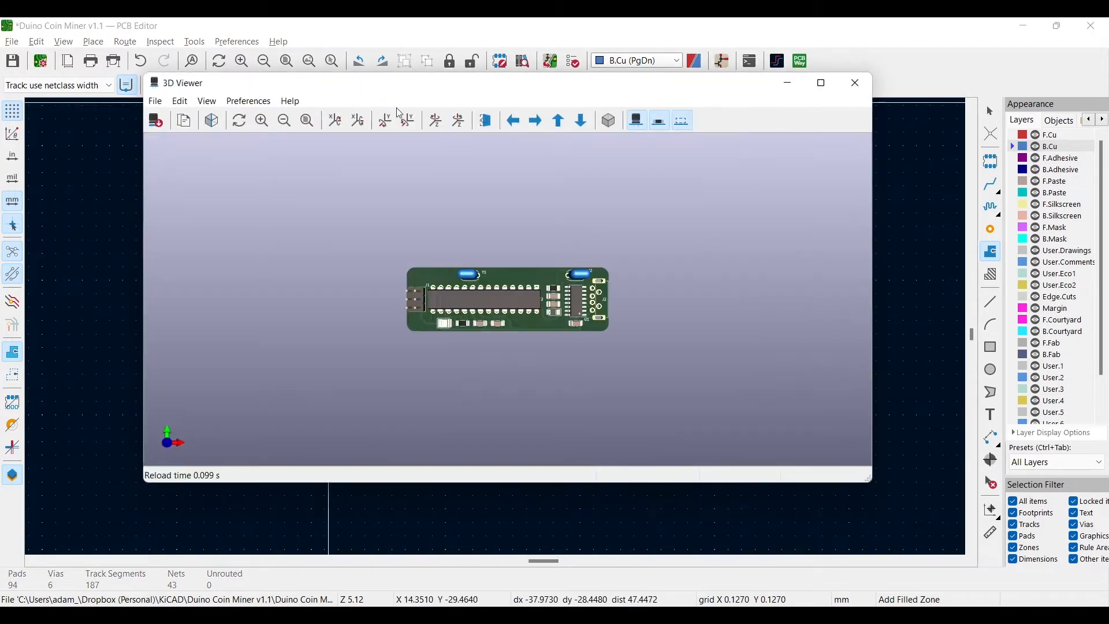
Inspect the front and the B.Cu side of the board in 3D, including the new ground fill, and close the 3D Viewer.
scroll(487, 304, up, 4)
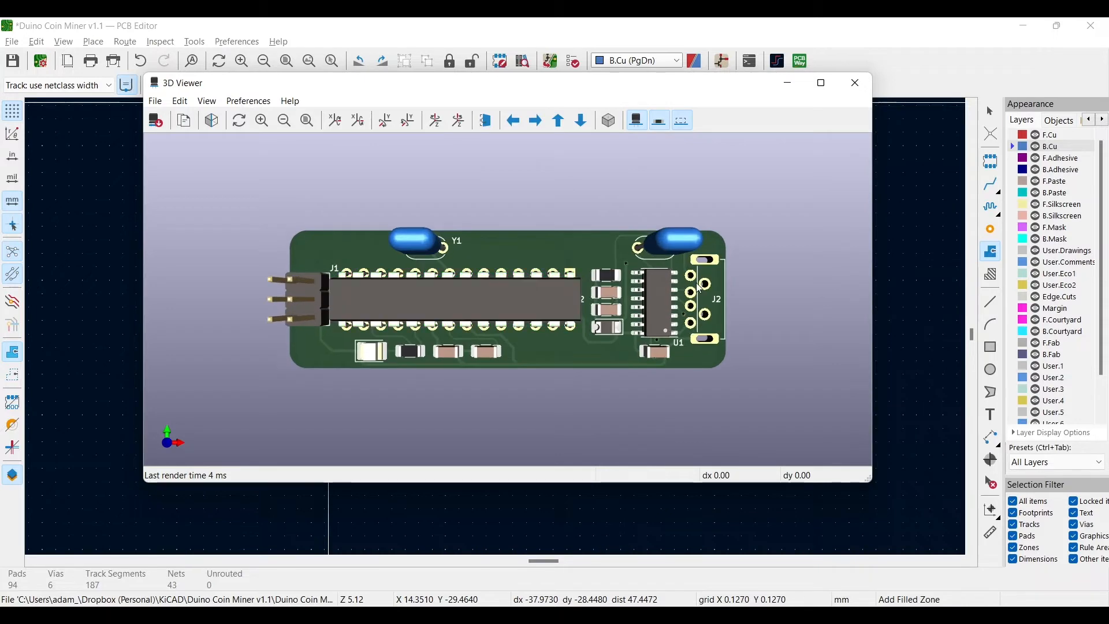
drag(498, 306, 475, 306)
key(shift+z)
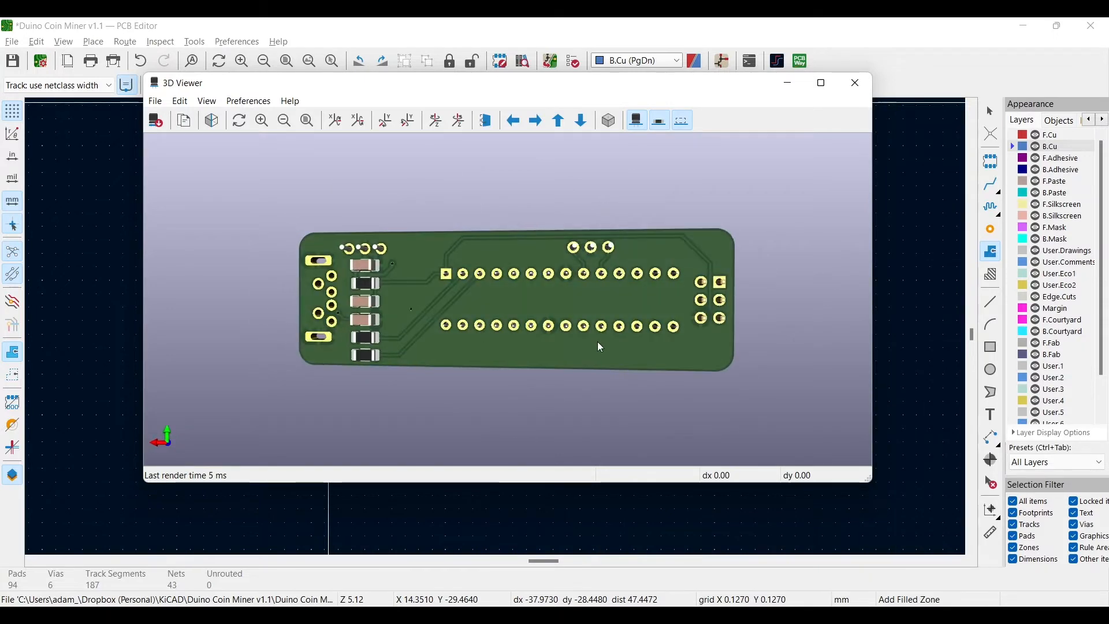
scroll(599, 334, up, 5)
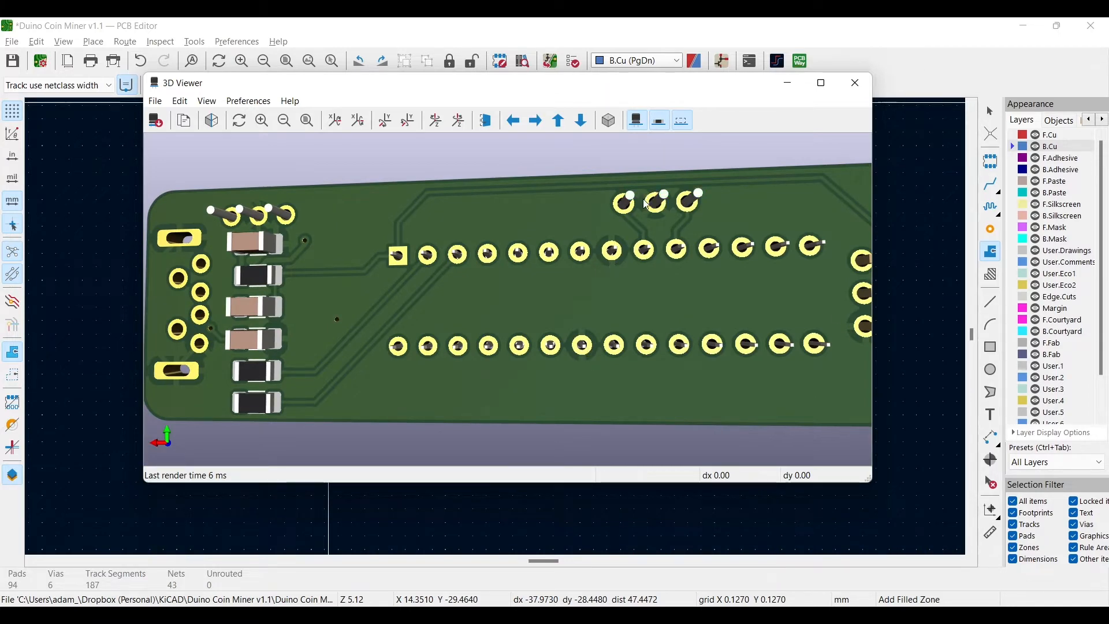
drag(645, 203, 337, 276)
scroll(428, 242, down, 3)
key(alt+F4)
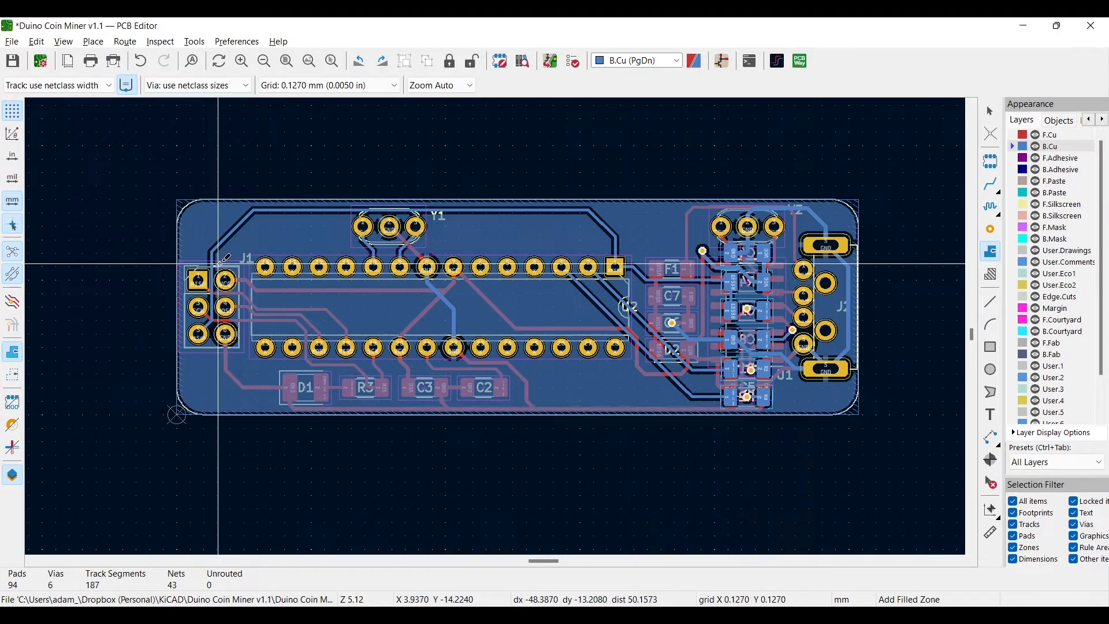
Start a filled zone on F.Cu at the board's upper-left corner (0, -20.32), with net GND, 0.254 mm clearance and island removal set to Never.
click(1016, 137)
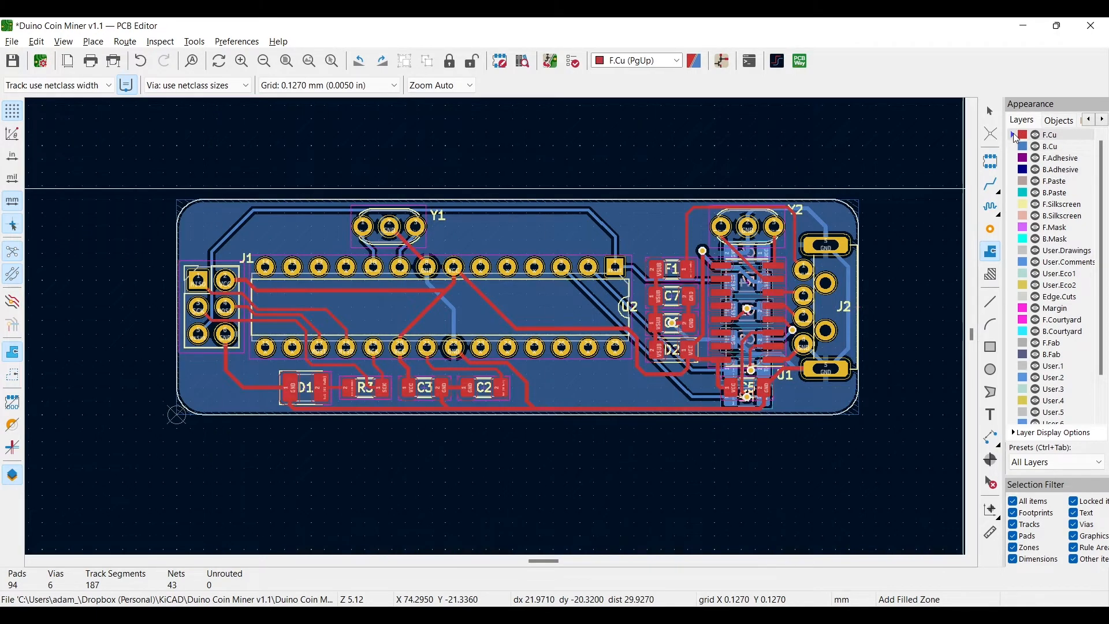
scroll(169, 190, up, 5)
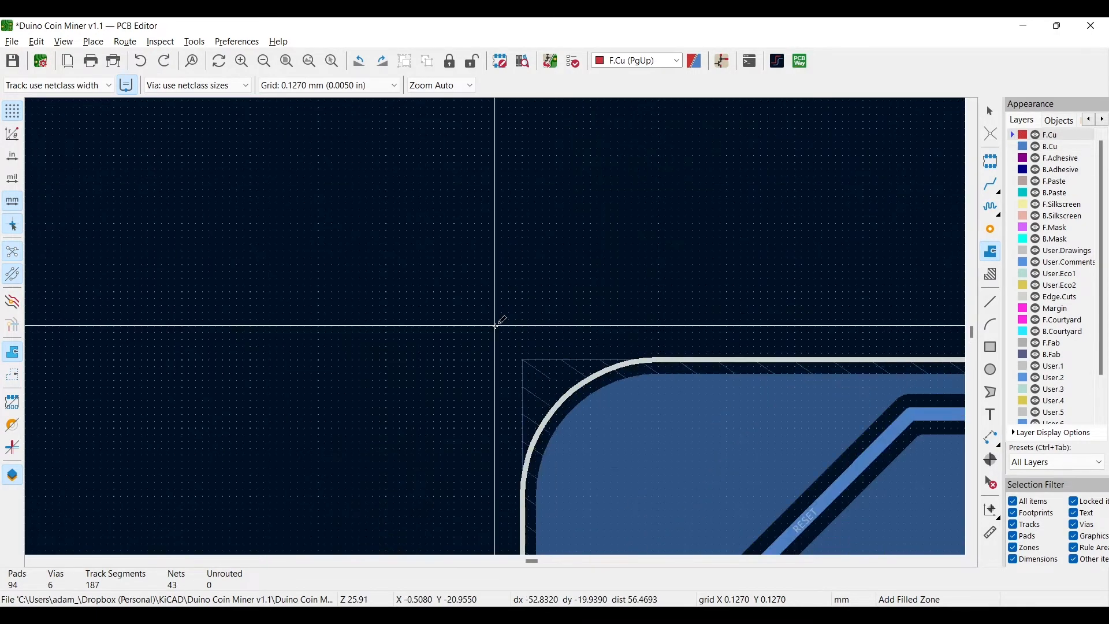
click(522, 360)
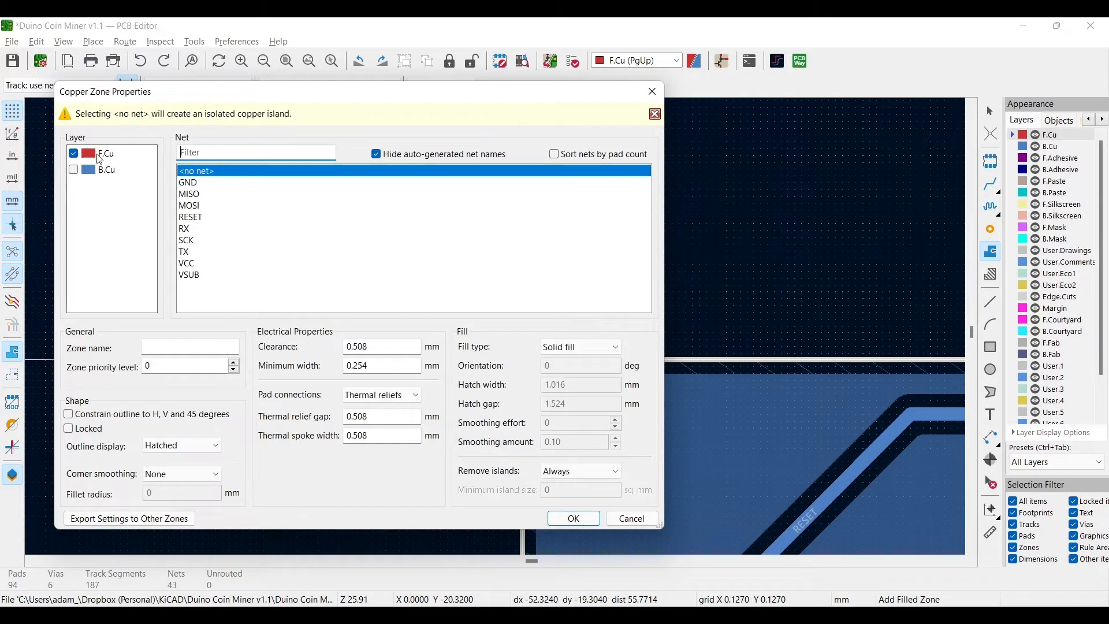
click(197, 182)
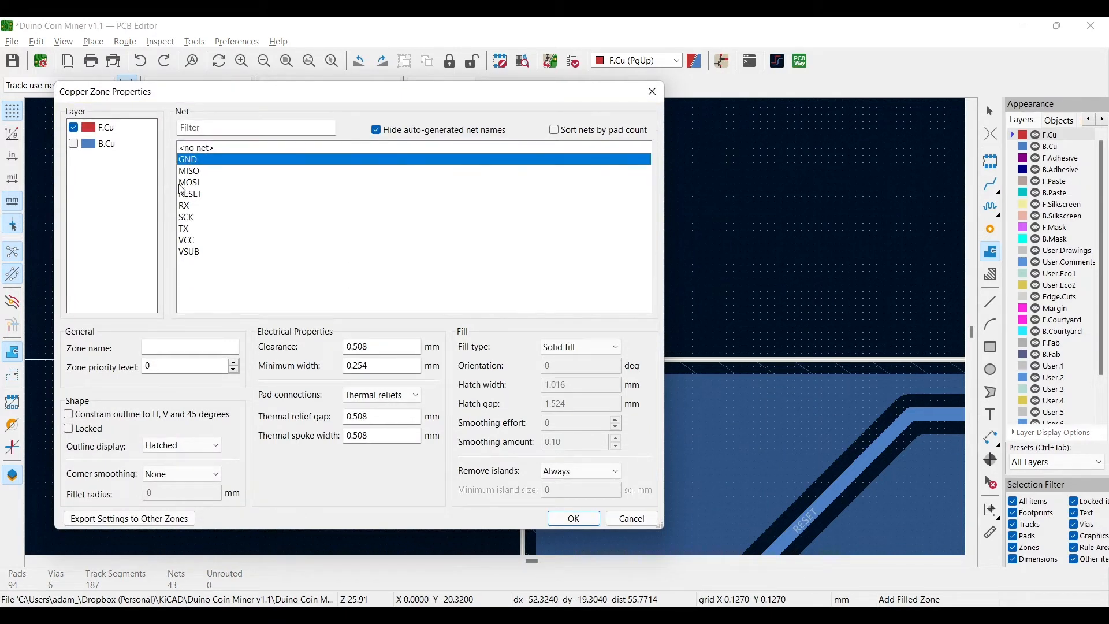
drag(370, 347, 354, 350)
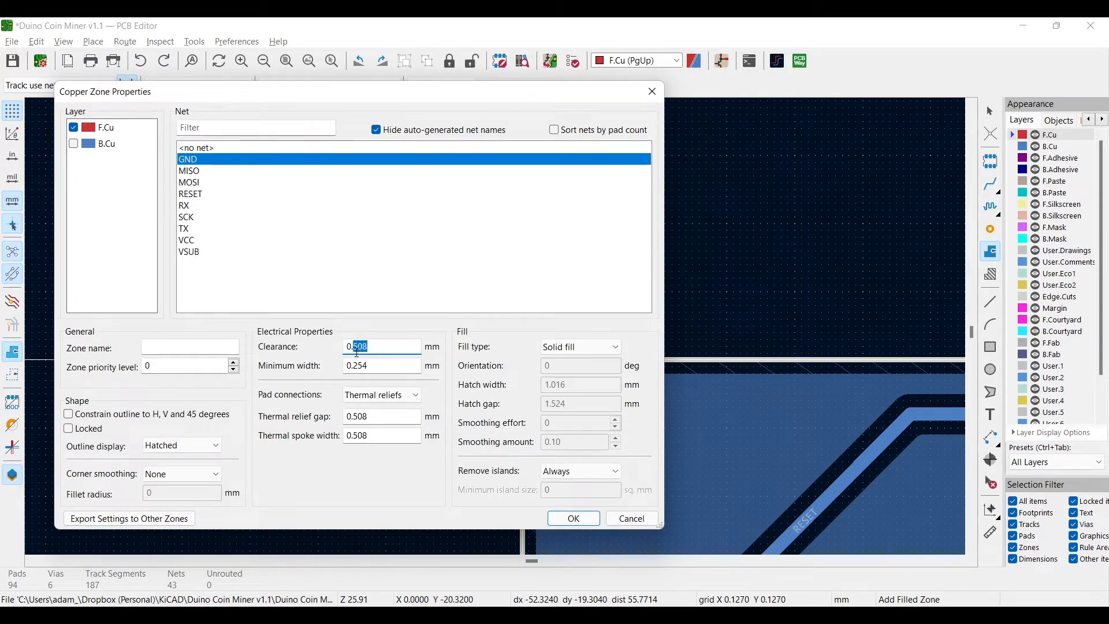
click(555, 471)
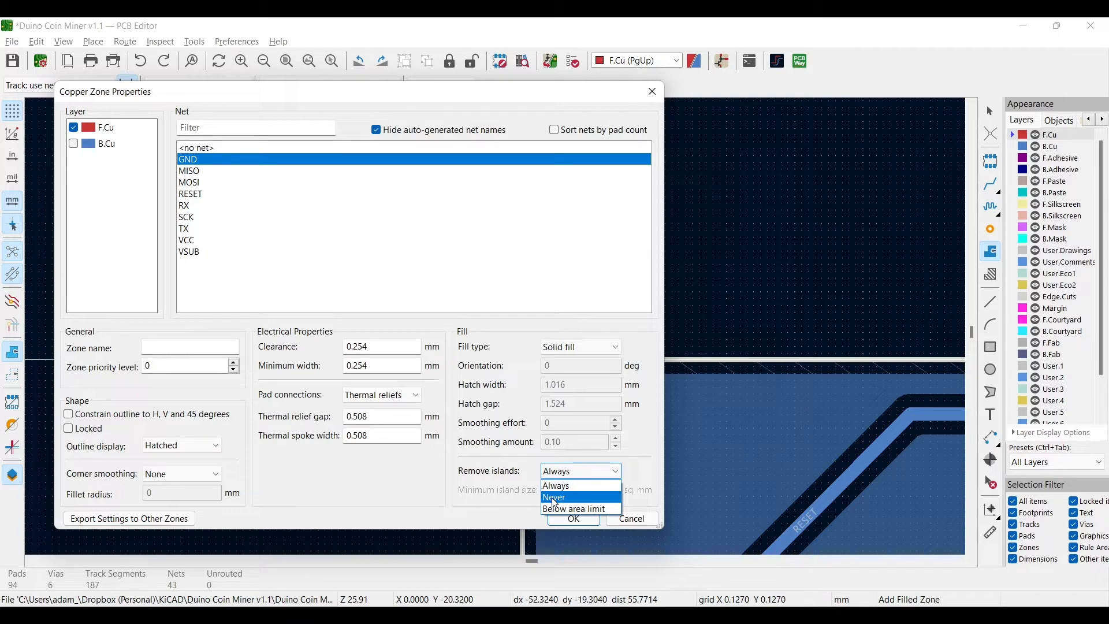
click(555, 500)
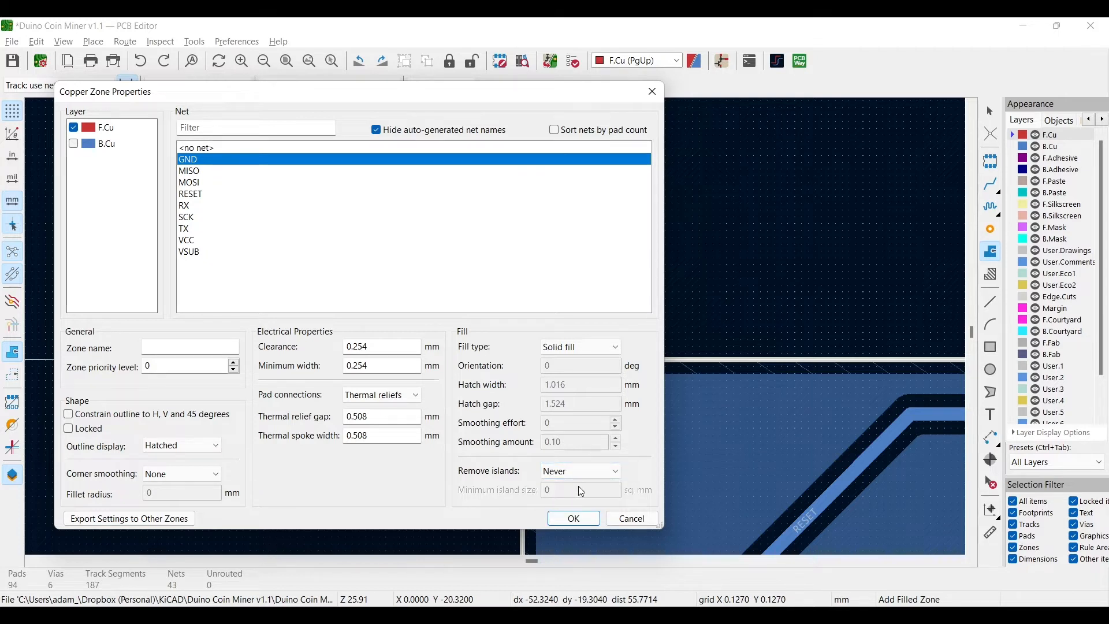
click(574, 519)
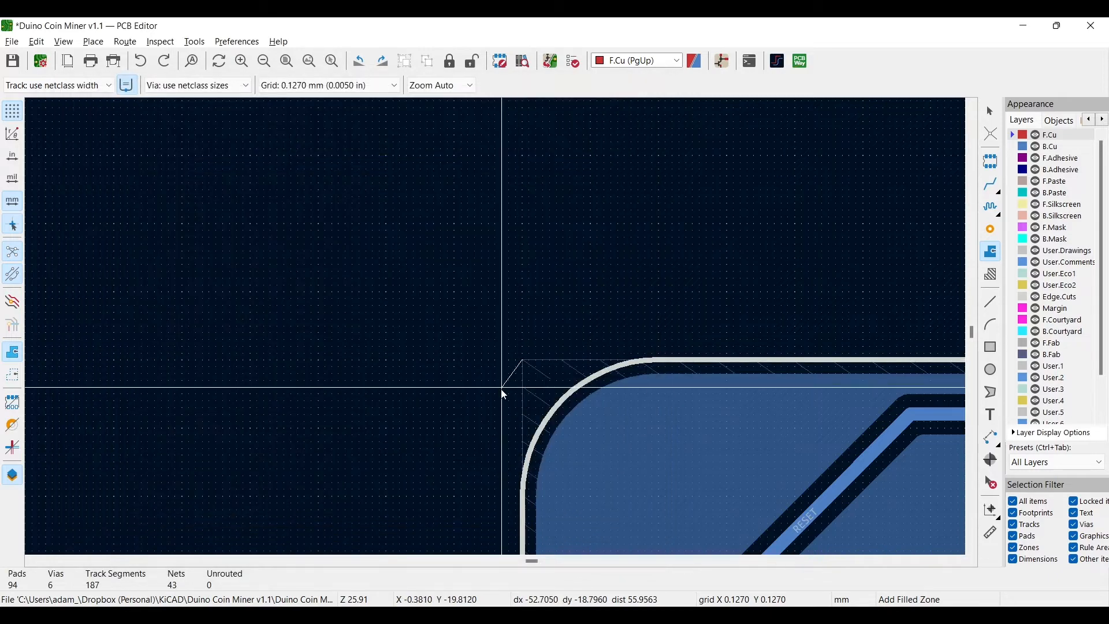
Outline the F.Cu zone around the whole board from (0, 0) through the two corners at the USB end, and close it at (0, -20.32).
scroll(500, 347, down, 5)
scroll(496, 329, up, 5)
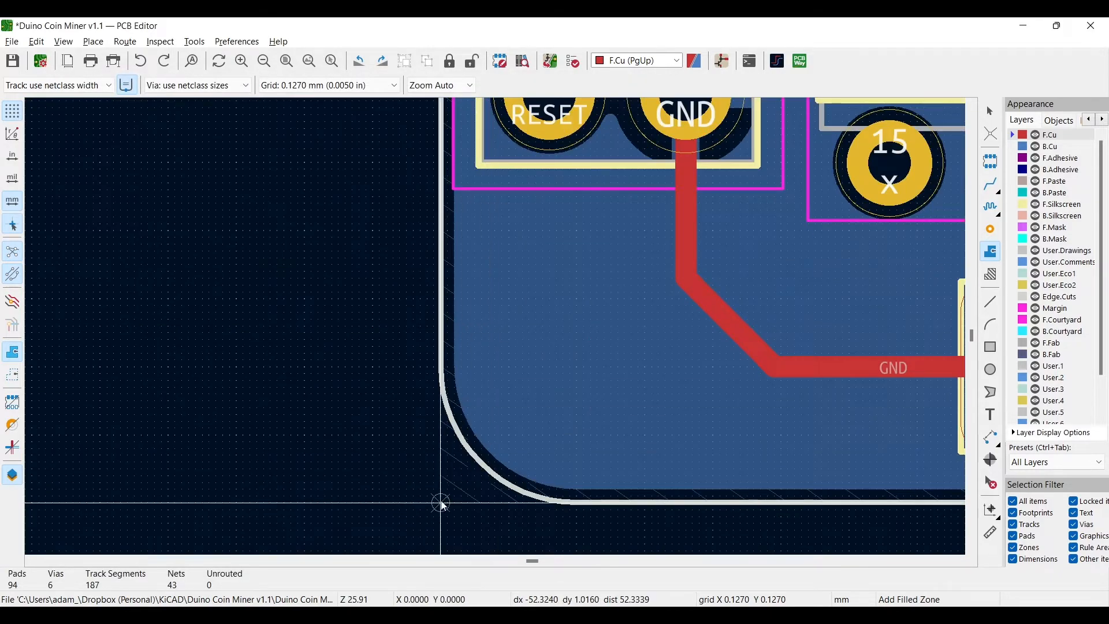
scroll(442, 503, down, 5)
scroll(663, 358, up, 7)
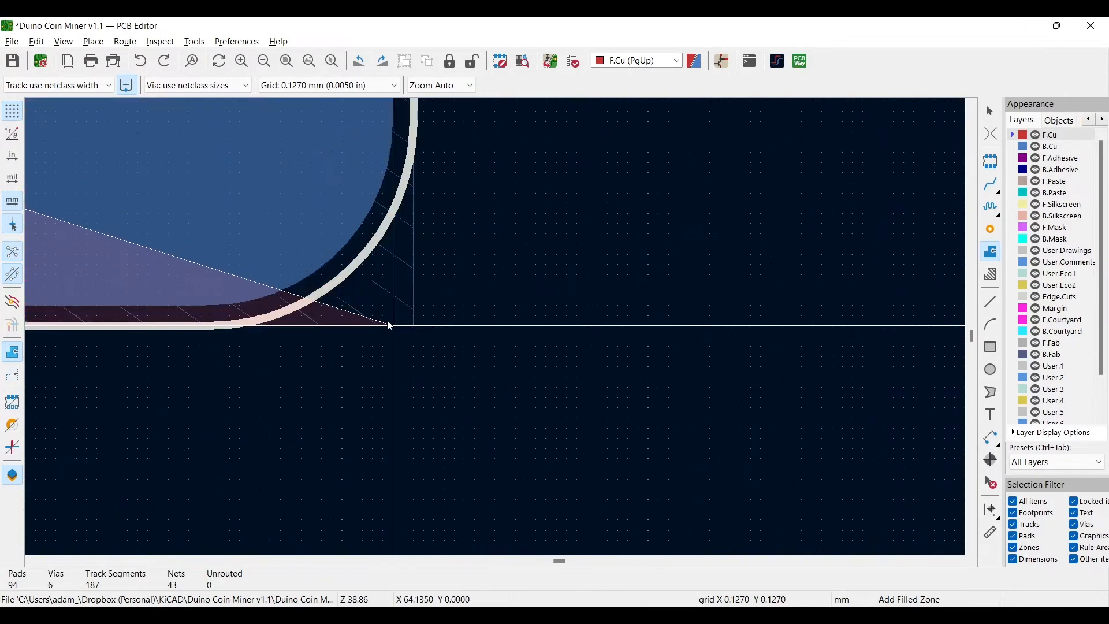
scroll(414, 328, down, 7)
scroll(654, 329, up, 7)
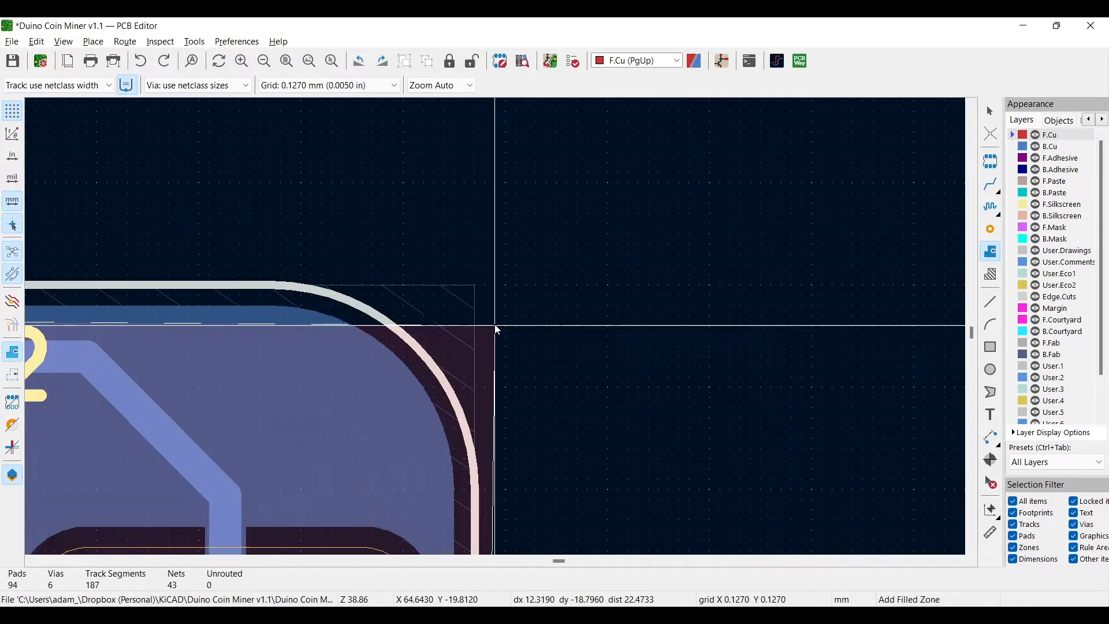
scroll(475, 286, down, 7)
scroll(354, 322, up, 7)
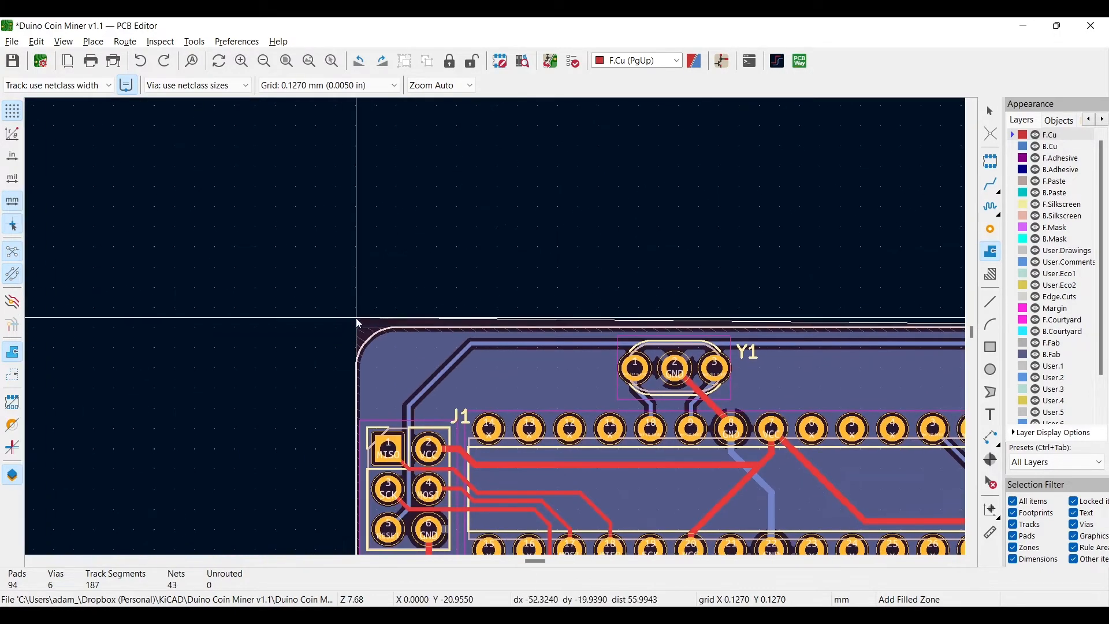
click(690, 334)
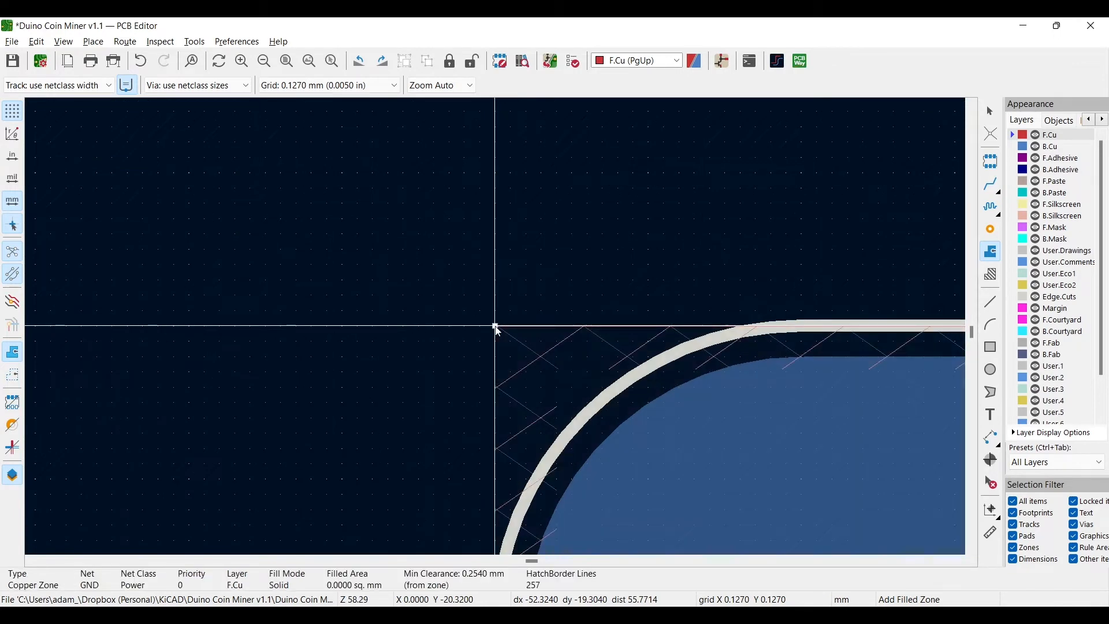
Fill all zones so both copper layers have their ground pour, and save the board.
scroll(496, 327, down, 5)
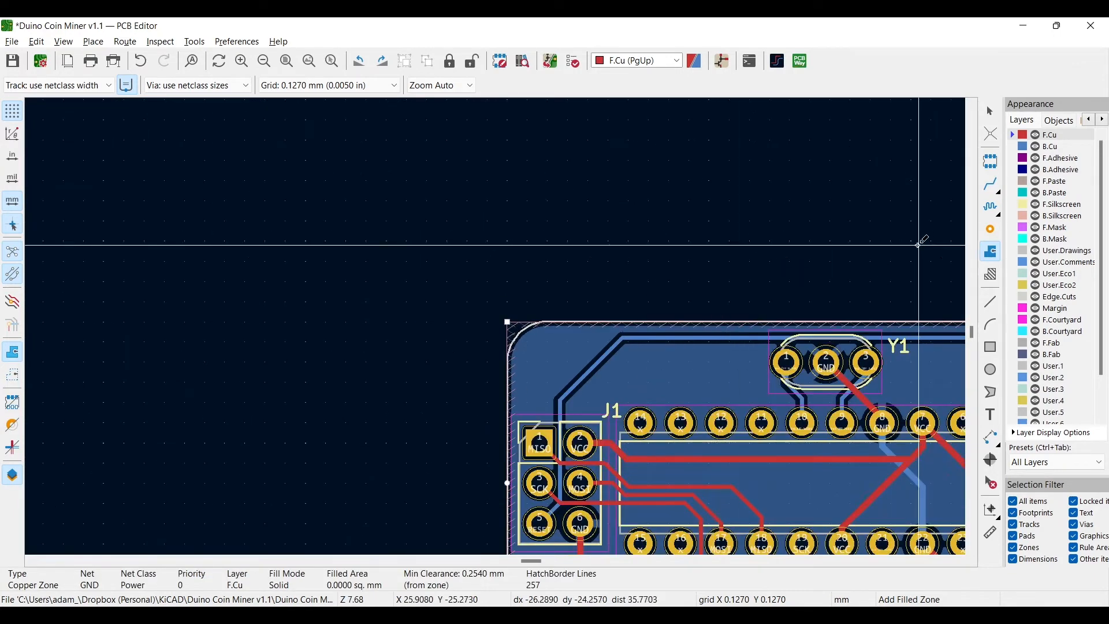
middle_drag(918, 241, 665, 156)
key(b)
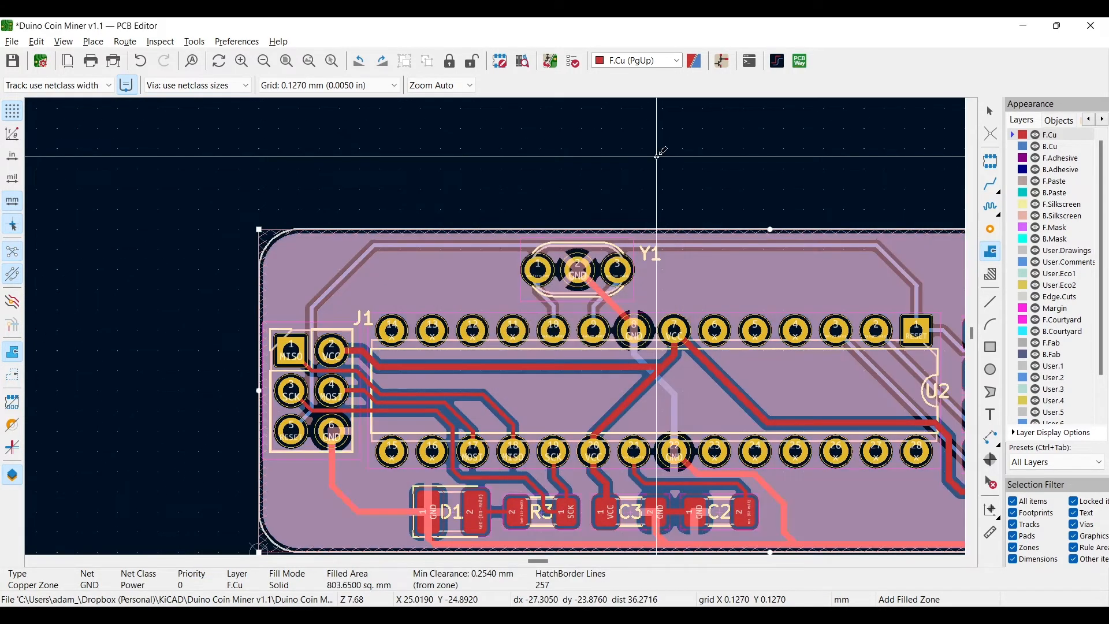
scroll(652, 276, down, 2)
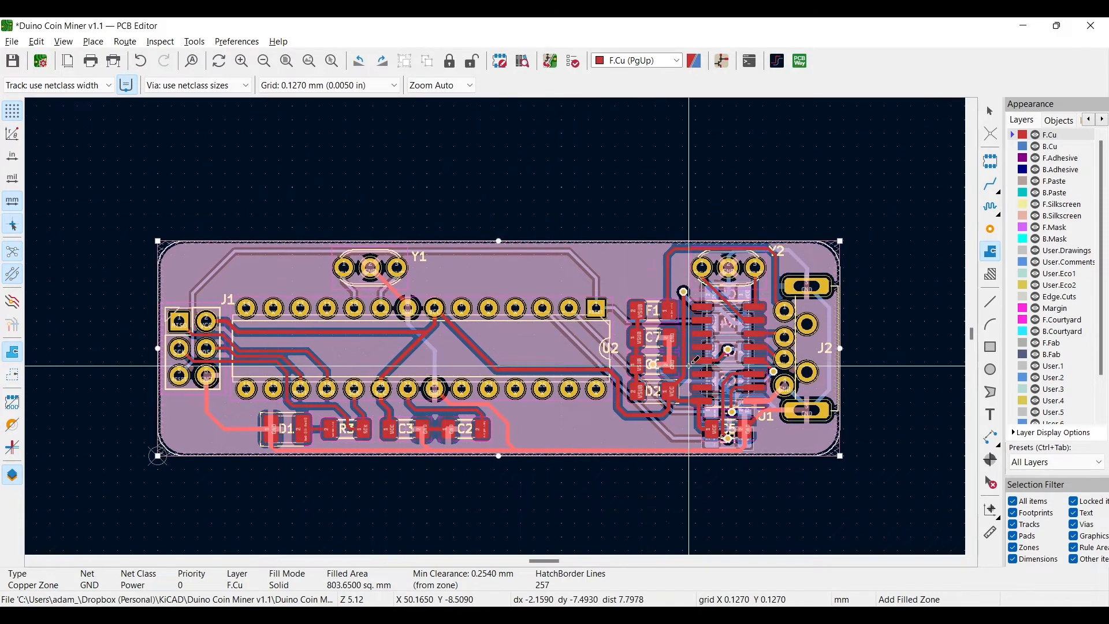
scroll(626, 395, up, 2)
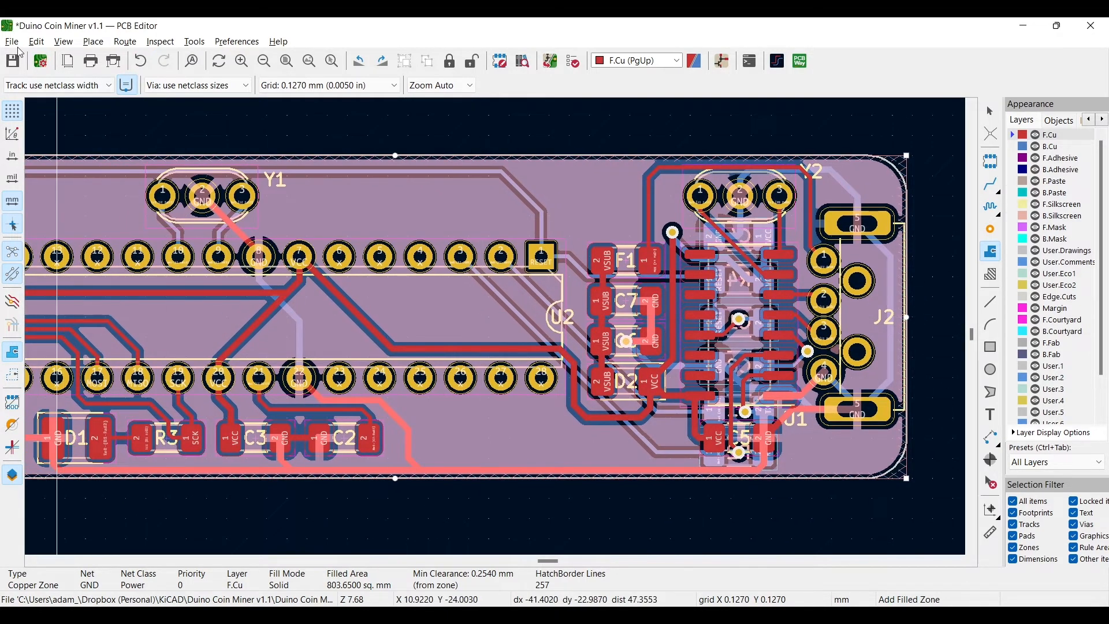
click(17, 64)
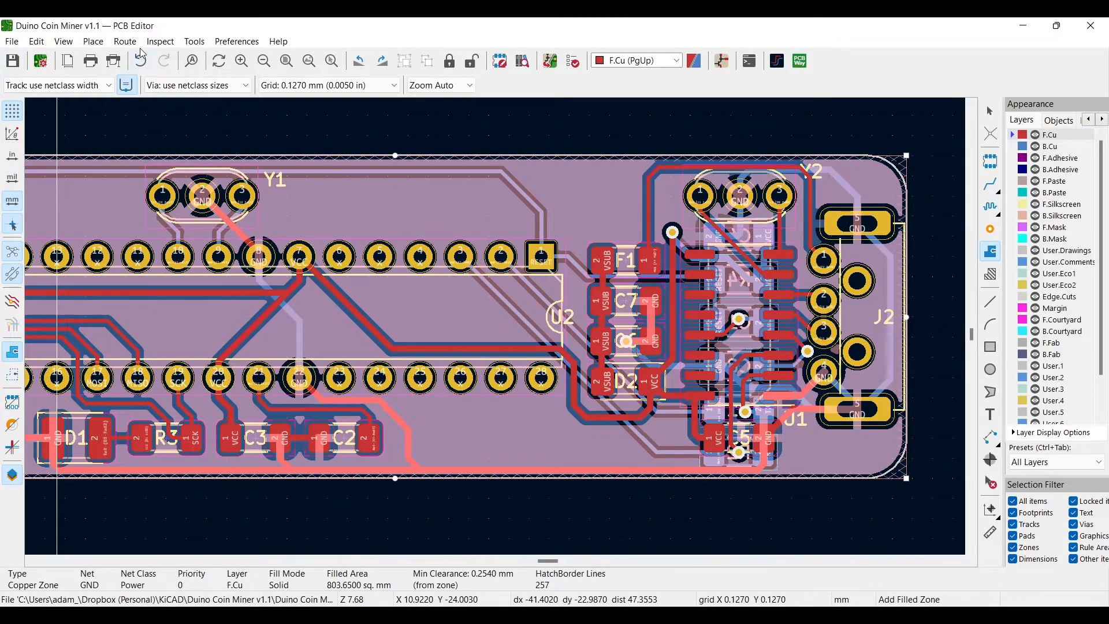
Open the board in the 3D Viewer and inspect the F.Cu ground fill around the components from several angles.
key(alt+3)
drag(541, 297, 535, 355)
scroll(619, 336, up, 5)
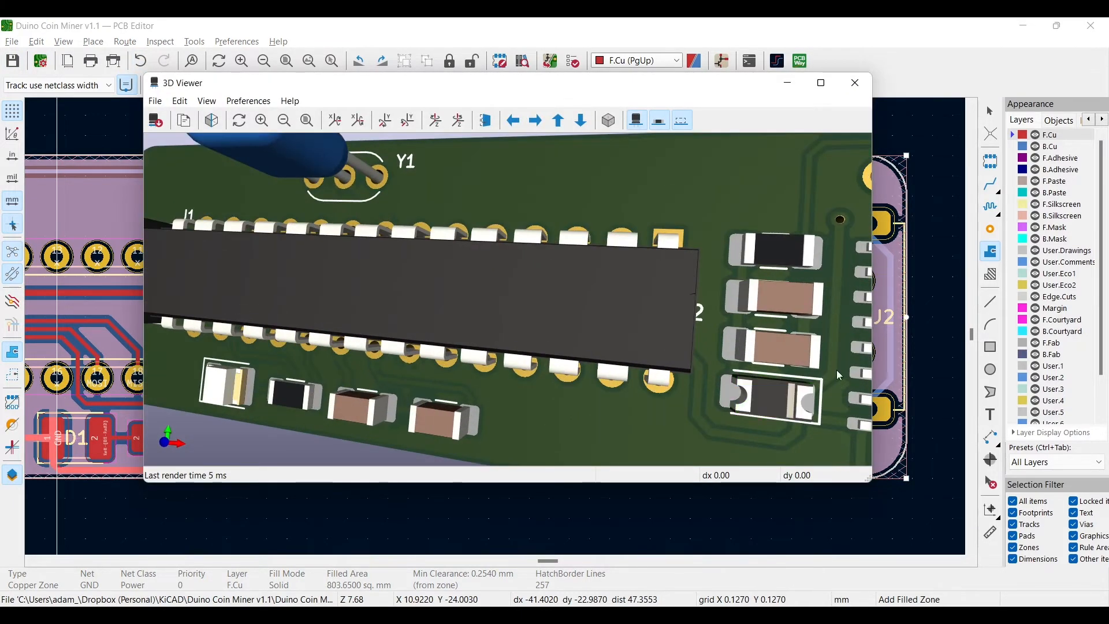
drag(839, 375, 379, 292)
scroll(400, 447, down, 5)
scroll(645, 267, up, 2)
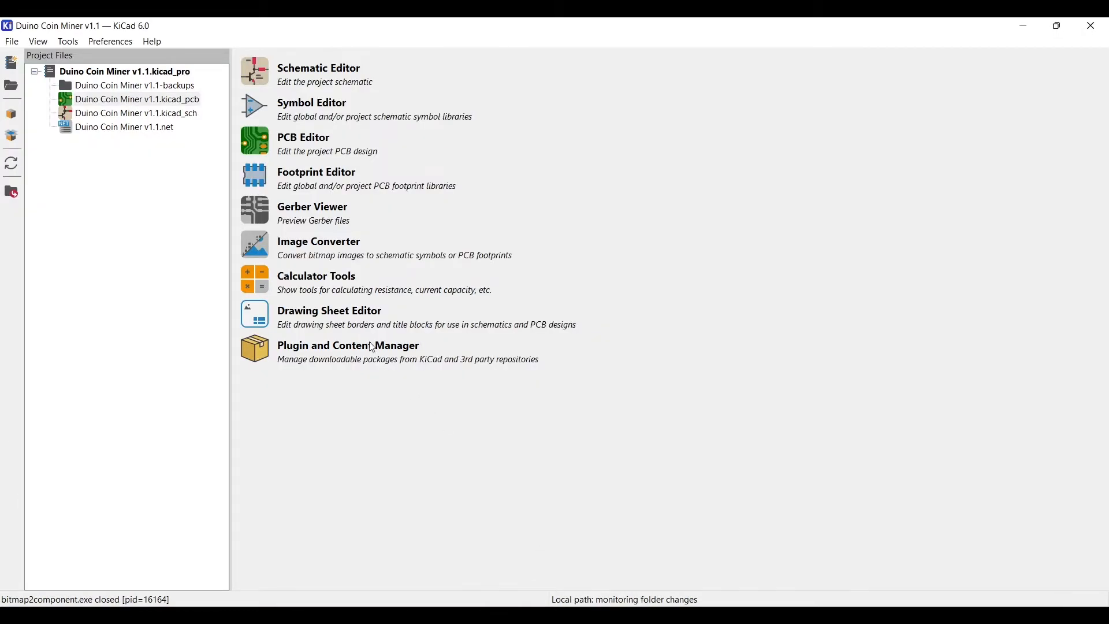
Open the Image Converter from the KiCad project window and load DuinoCoinLogo.png from the images folder.
click(254, 260)
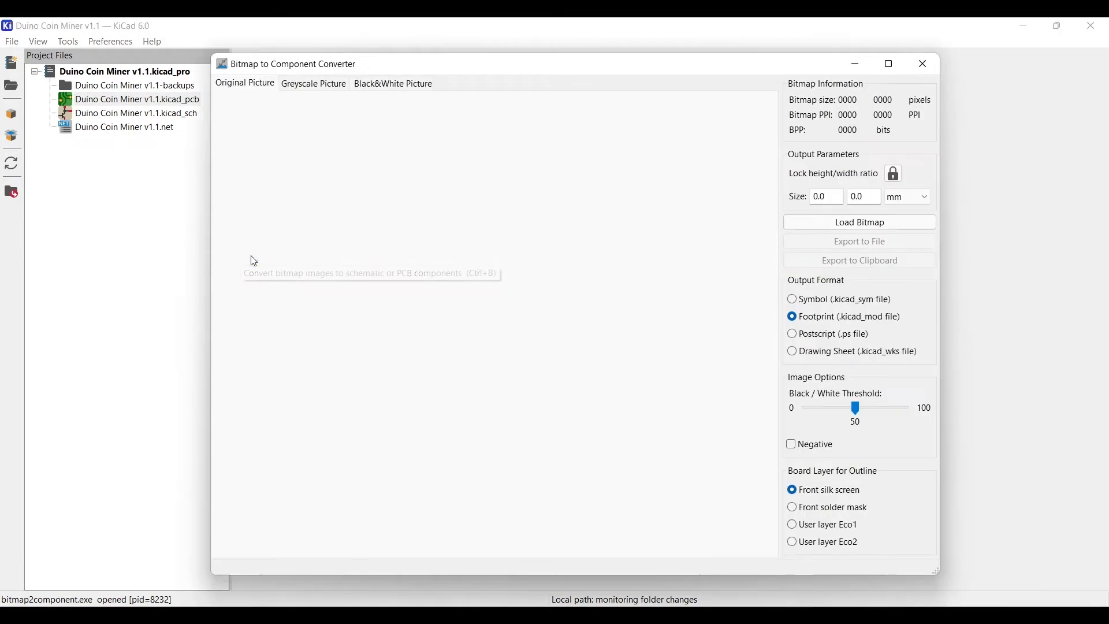
click(807, 223)
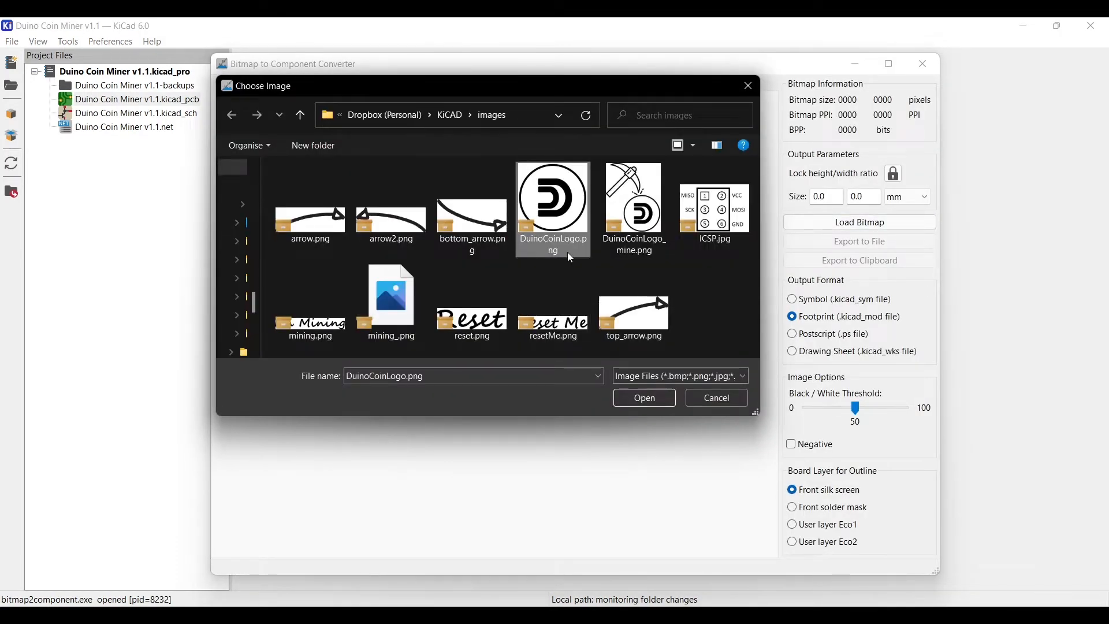
click(655, 401)
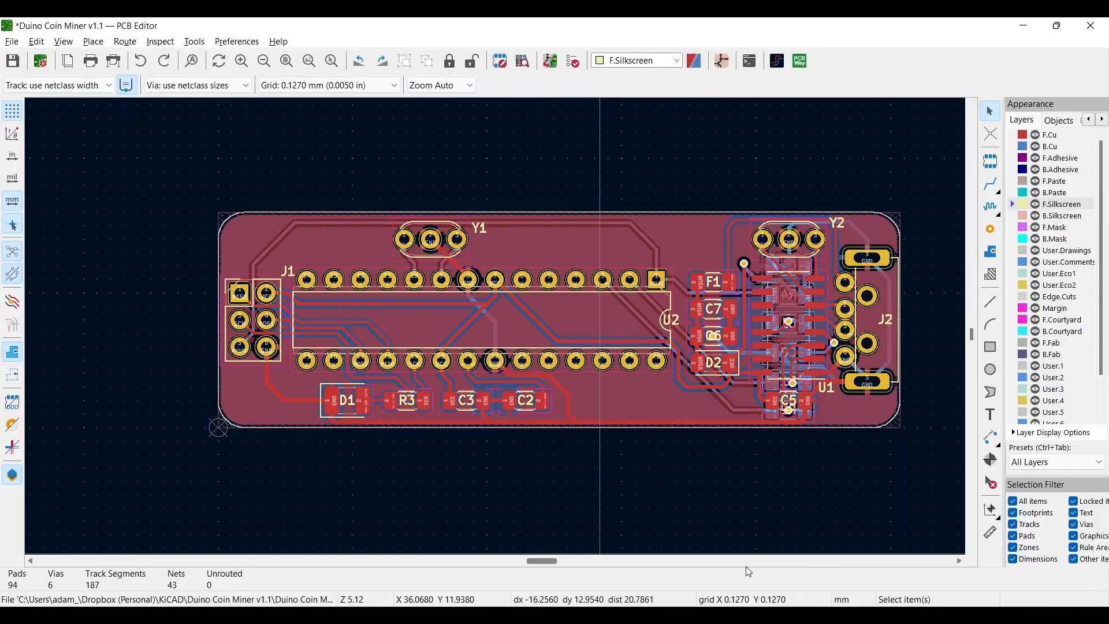
Switch to the PCB Editor and measure the free space above J1 at the board's upper-left corner for the logo.
scroll(236, 286, up, 6)
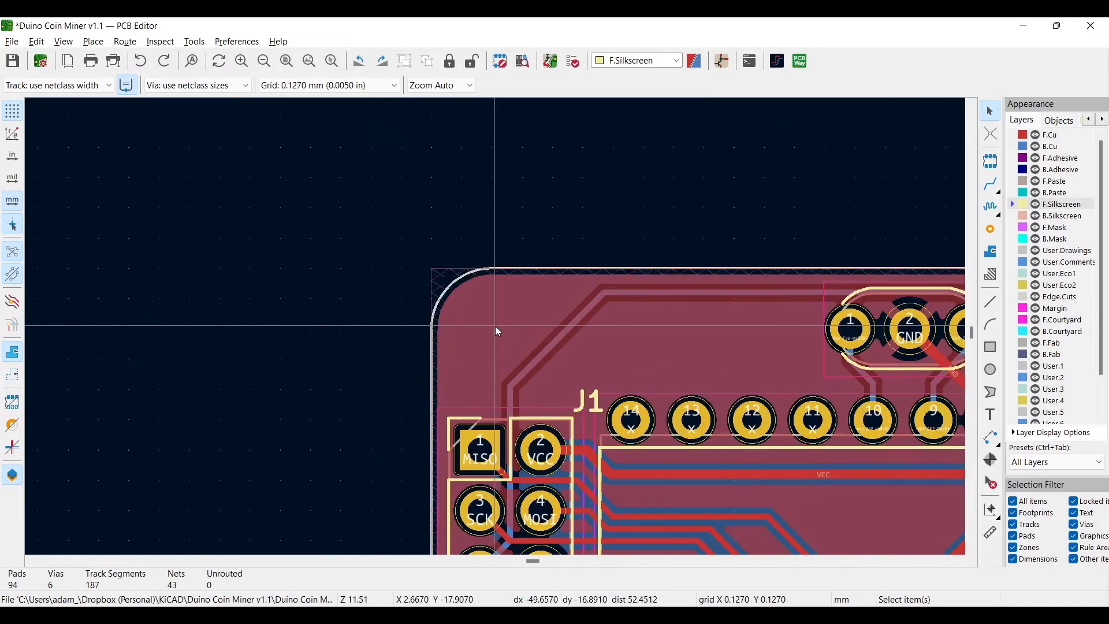
click(990, 532)
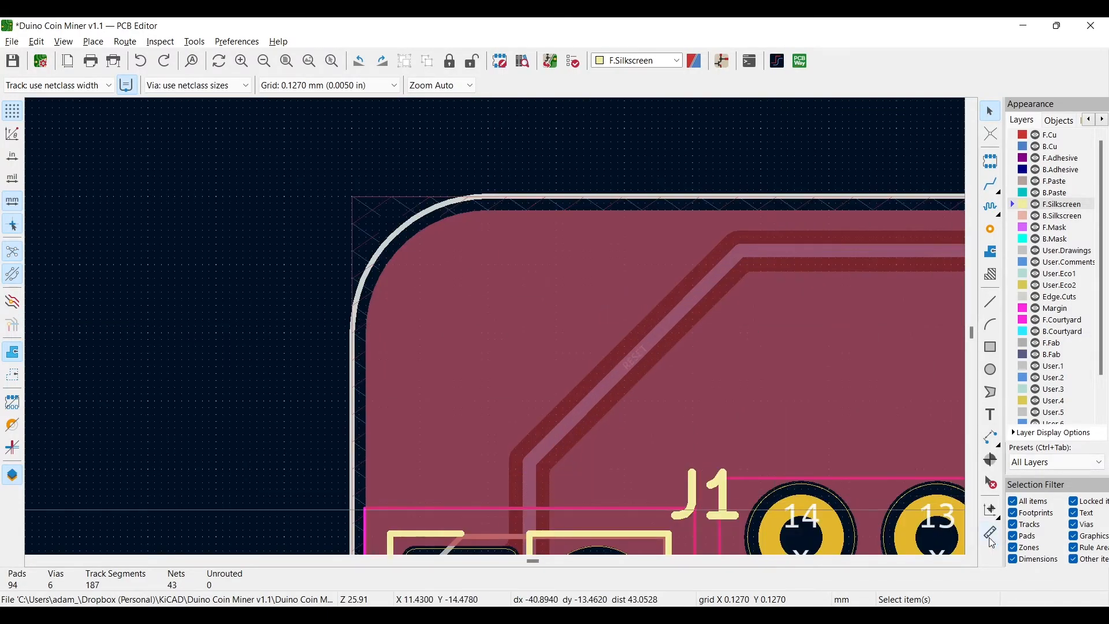
click(529, 522)
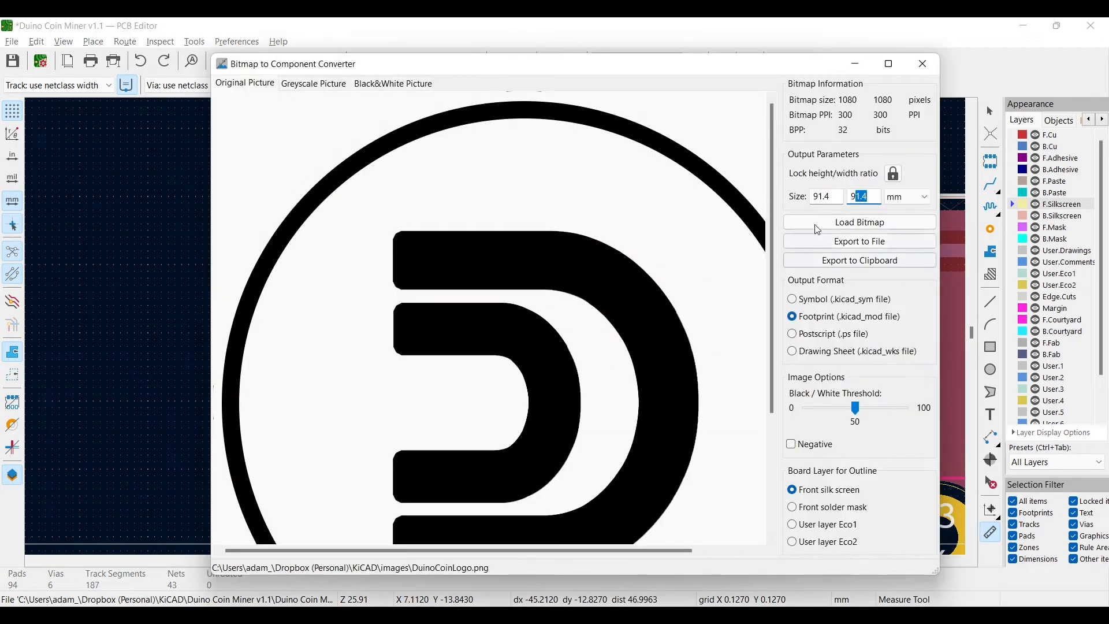
Set the logo's output size to 5.5 x 5.5 mm and export it to the clipboard as a front silk screen footprint.
drag(832, 197, 794, 196)
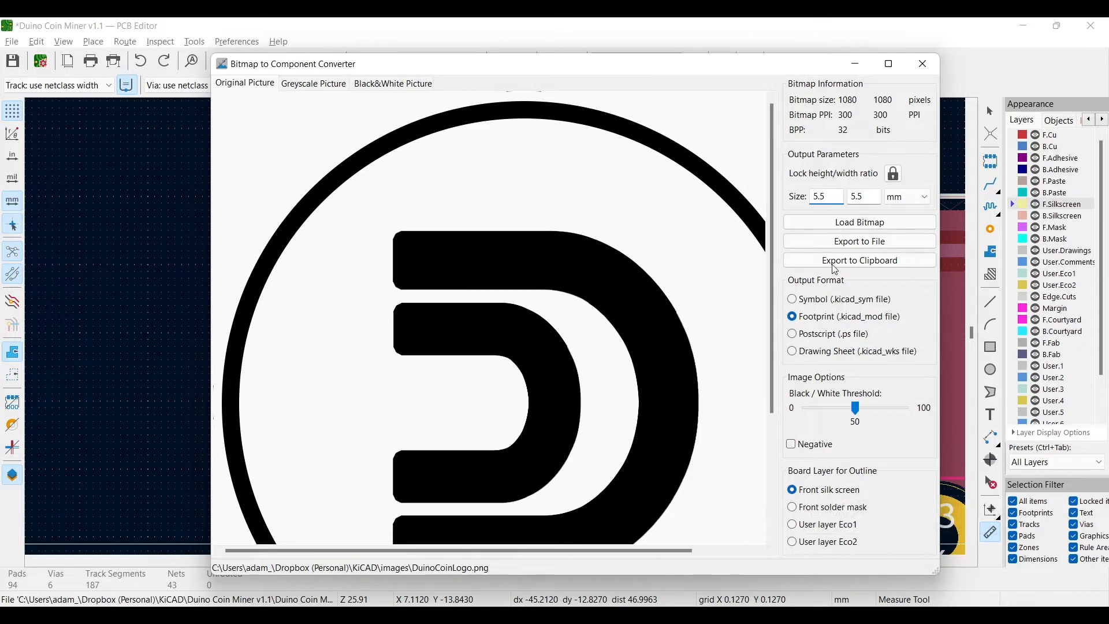
click(860, 261)
click(923, 63)
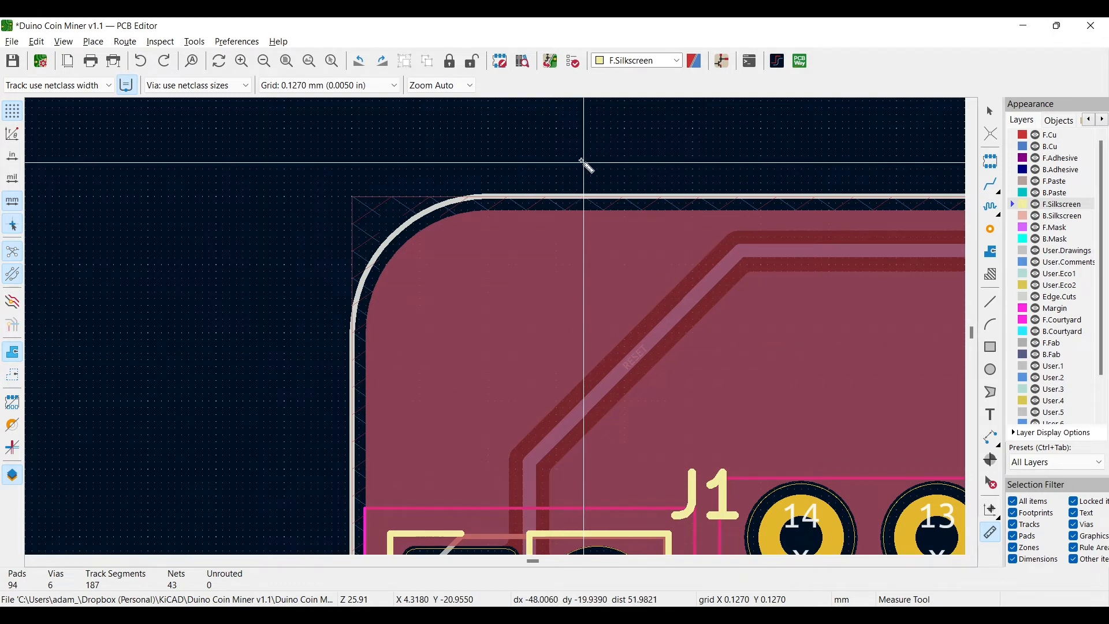
Try to paste the logo above J1 at the board's upper-left corner, and return to the Bitmap to Component Converter.
key(ctrl+v)
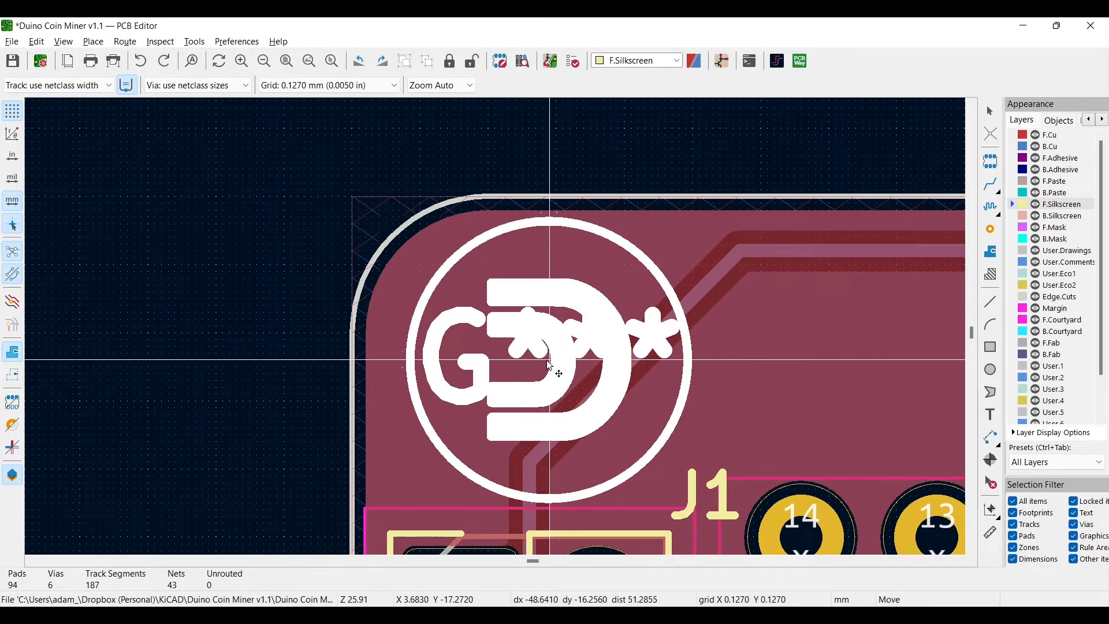
key(Escape)
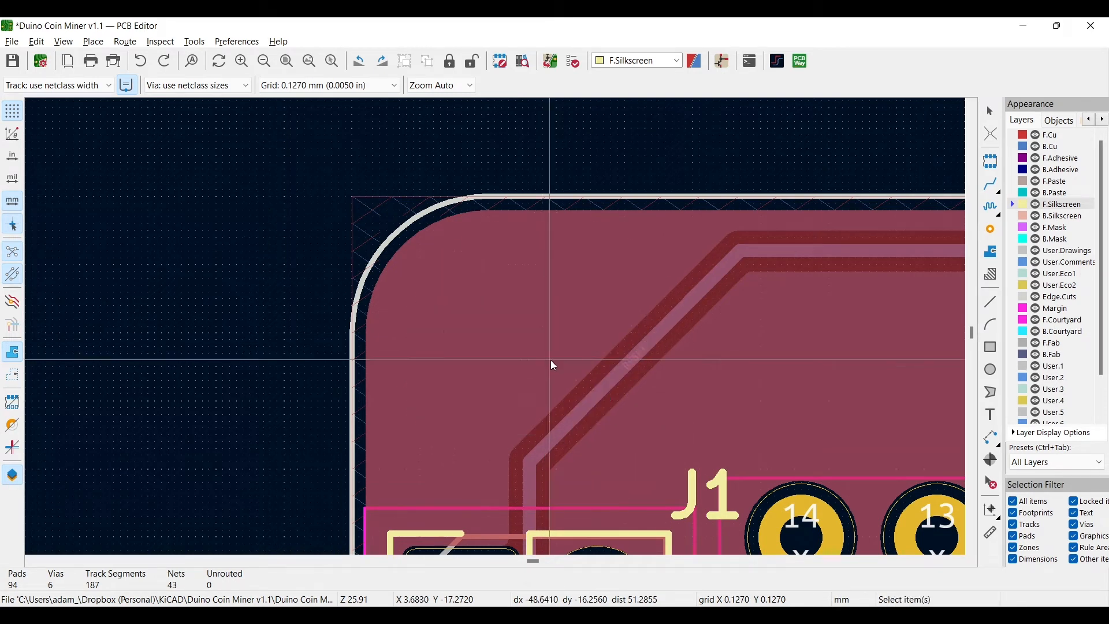
key(alt+Tab)
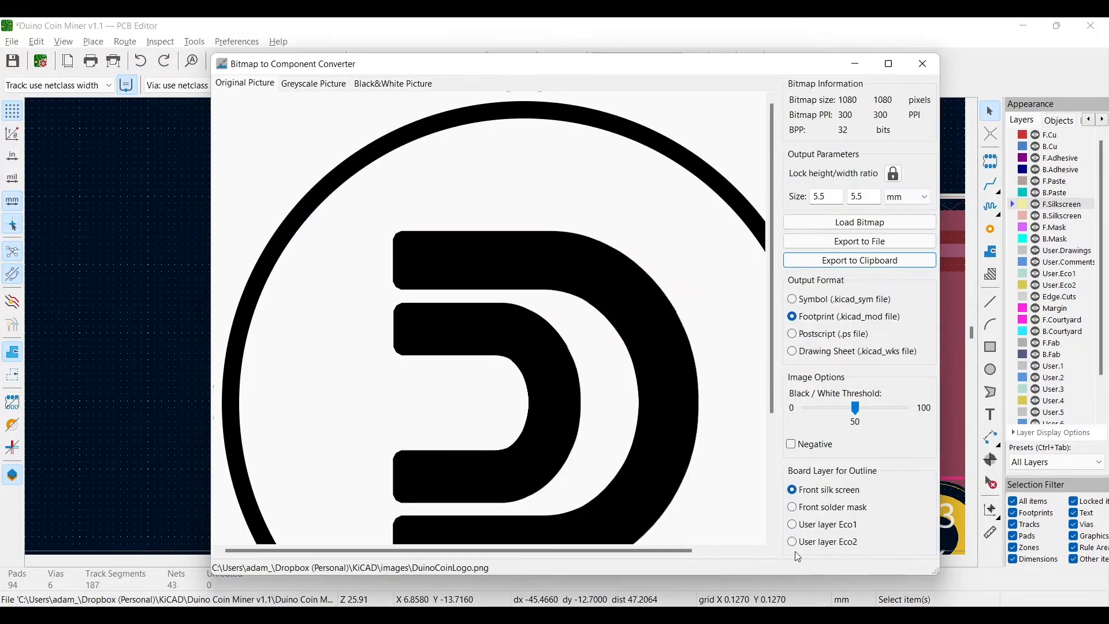
Re-export the logo to the clipboard at 5 x 5.0 mm and place it above J1 at the board's upper-left corner.
click(833, 200)
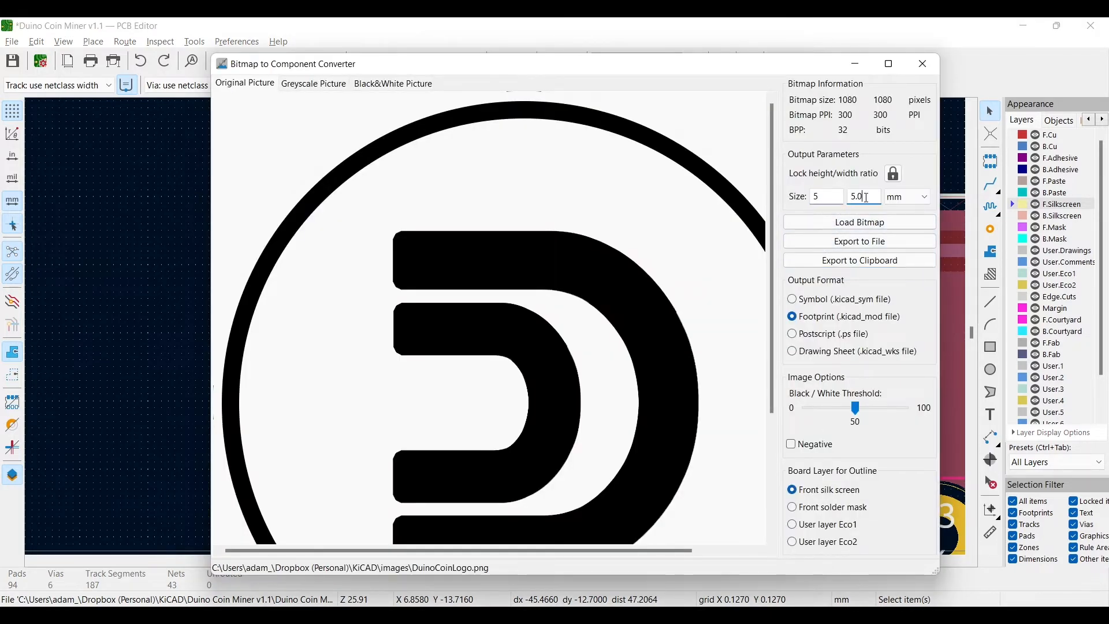
click(860, 260)
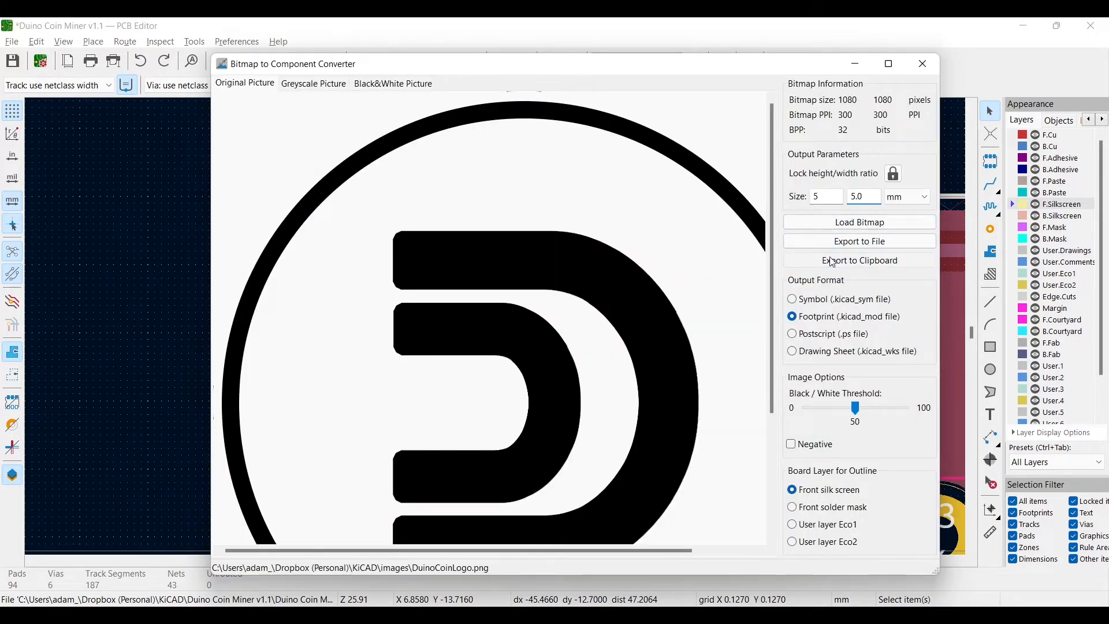
key(alt+Tab)
key(ctrl+v)
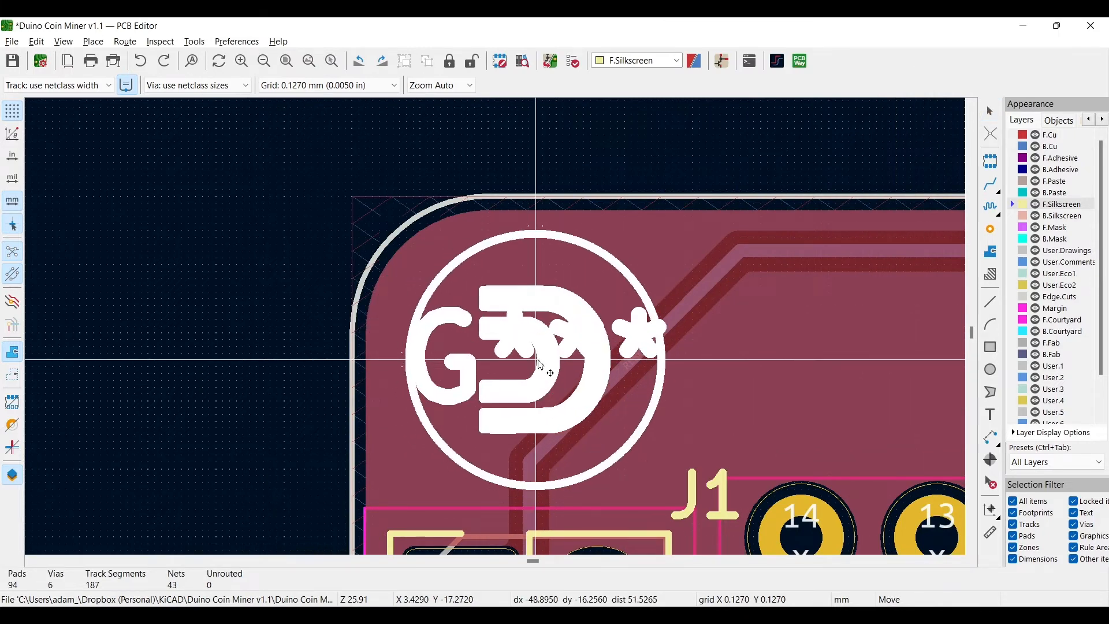
click(541, 365)
Move the round logo's reference designator to the F.Fab layer and turn off its display.
double_click(565, 426)
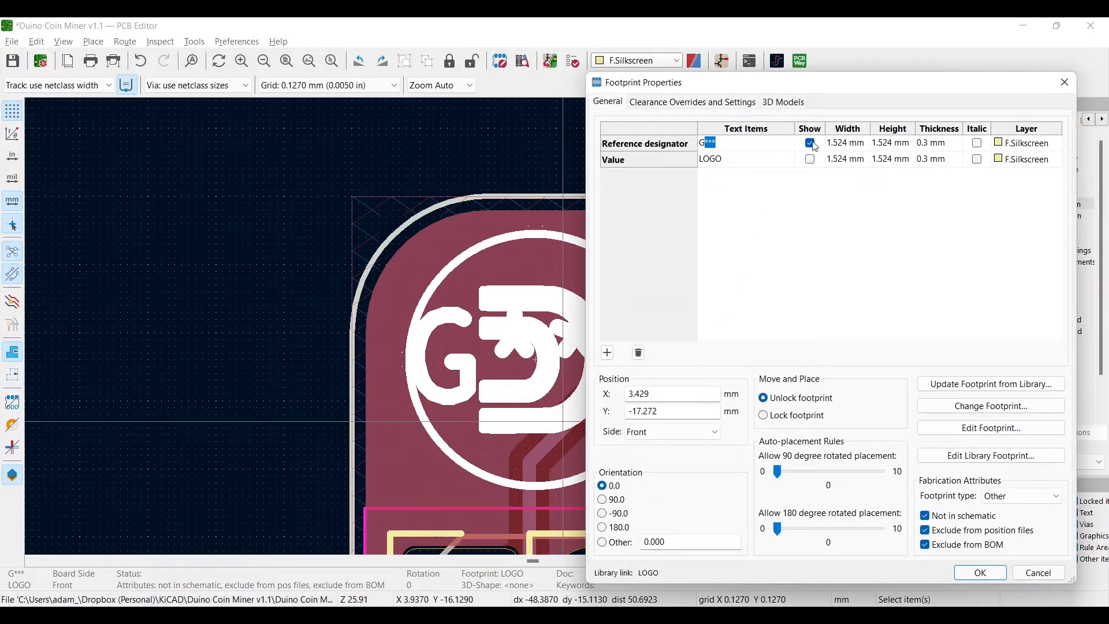
click(1007, 146)
click(1061, 144)
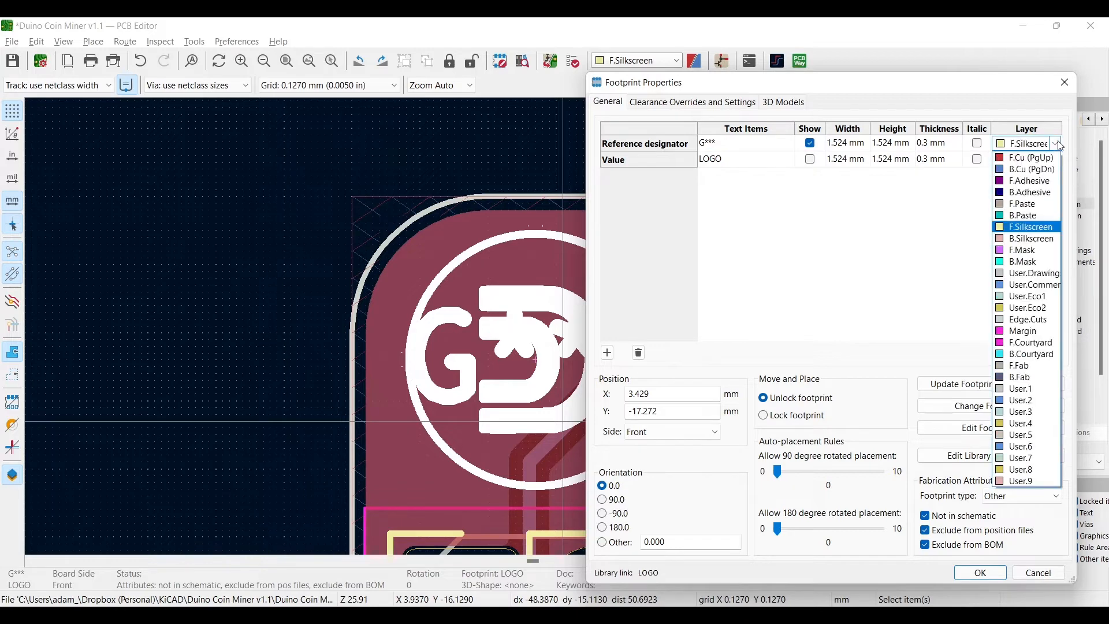
click(1046, 368)
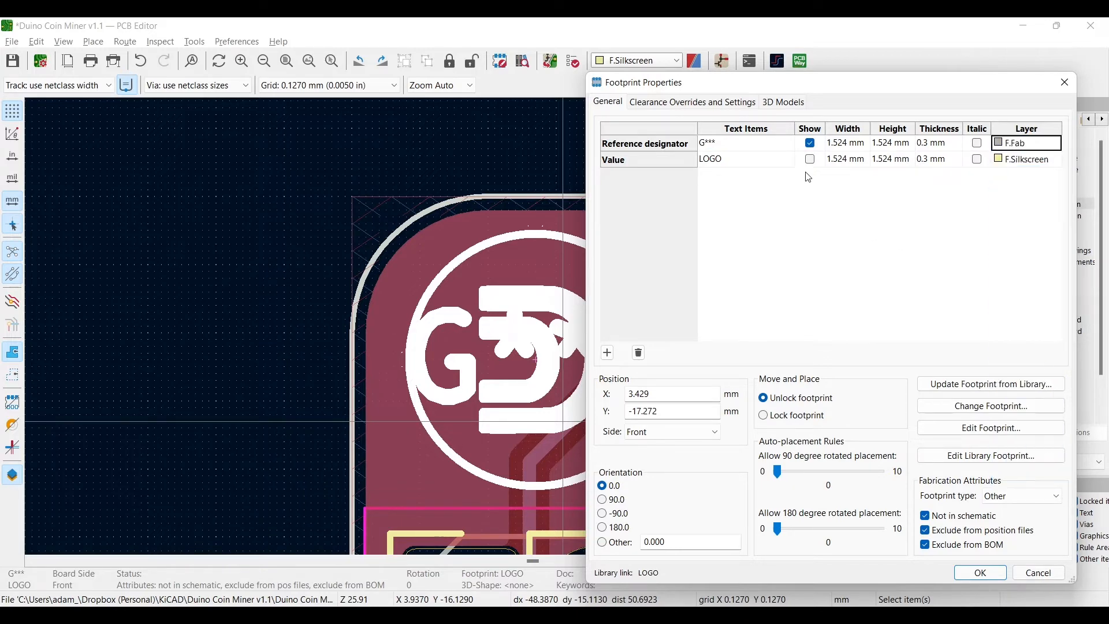
click(810, 143)
click(976, 578)
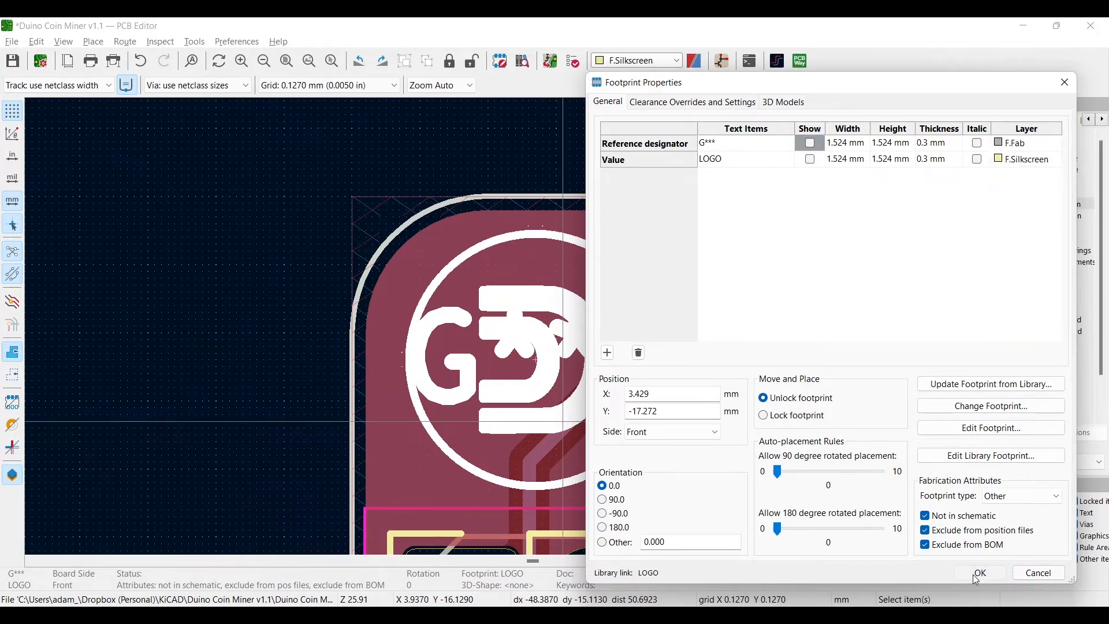
Load mining_.png into the Bitmap to Component Converter and measure the free space beside D1 in the PCB Editor.
scroll(686, 181, down, 6)
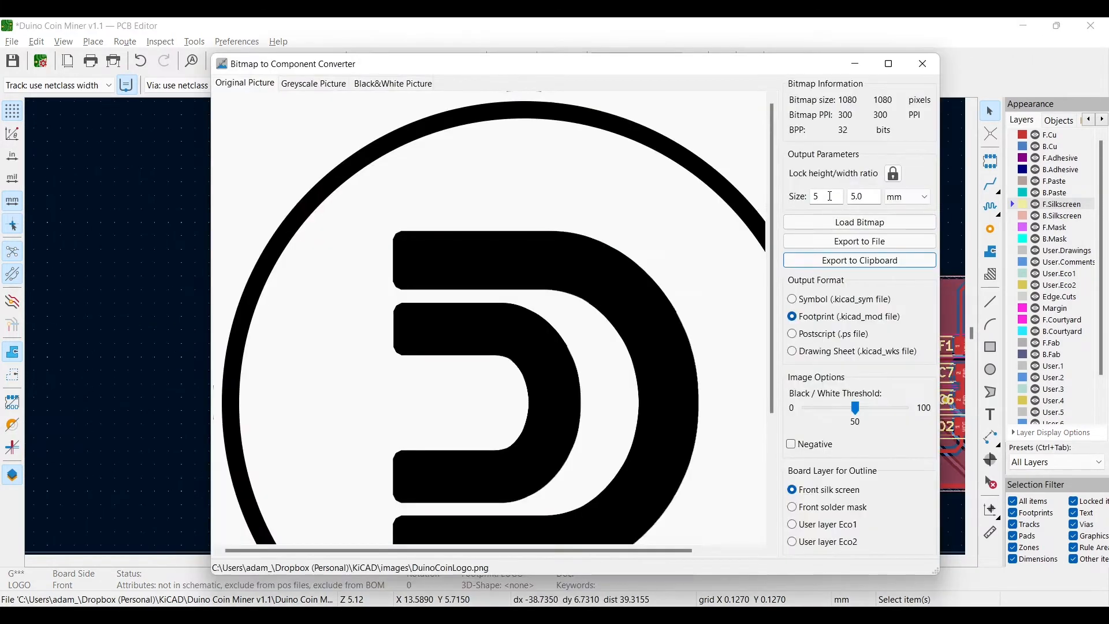
click(859, 222)
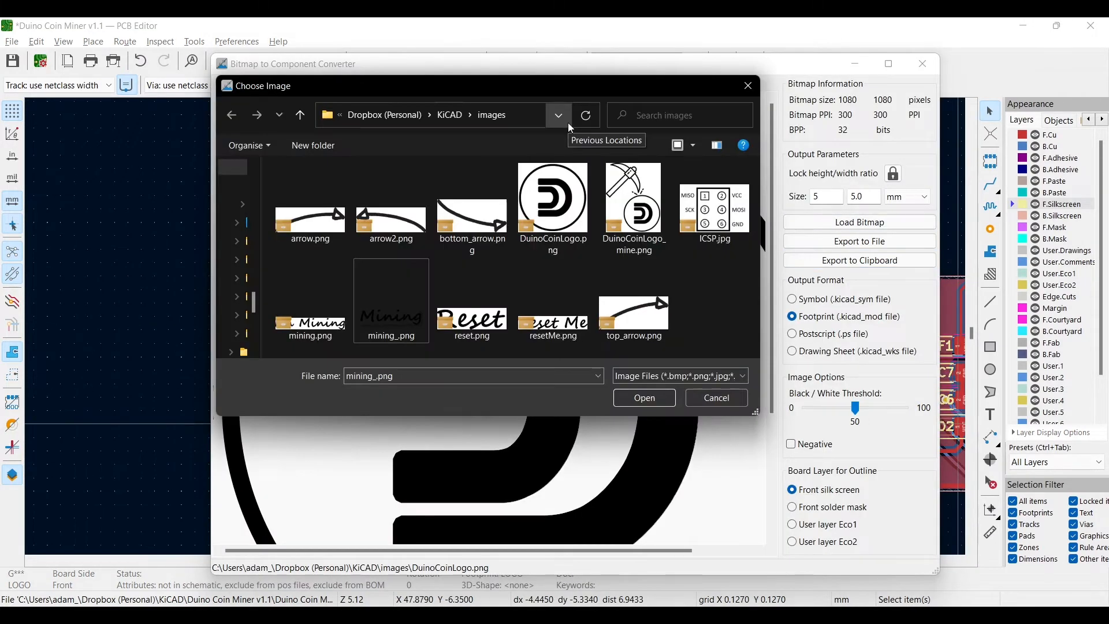
click(380, 300)
click(640, 397)
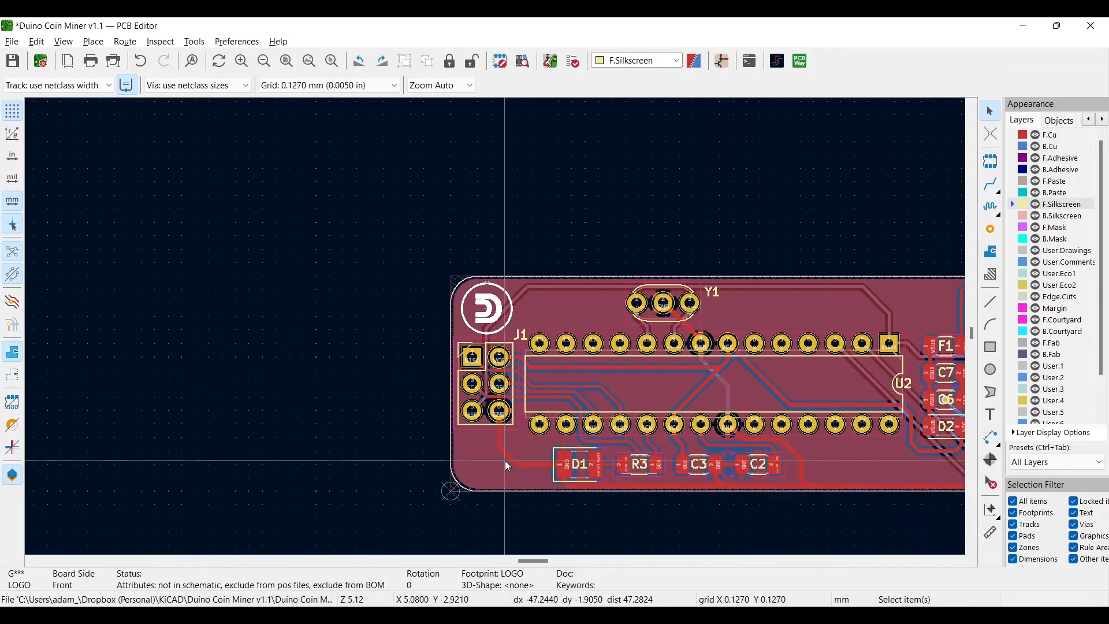
scroll(497, 327, up, 4)
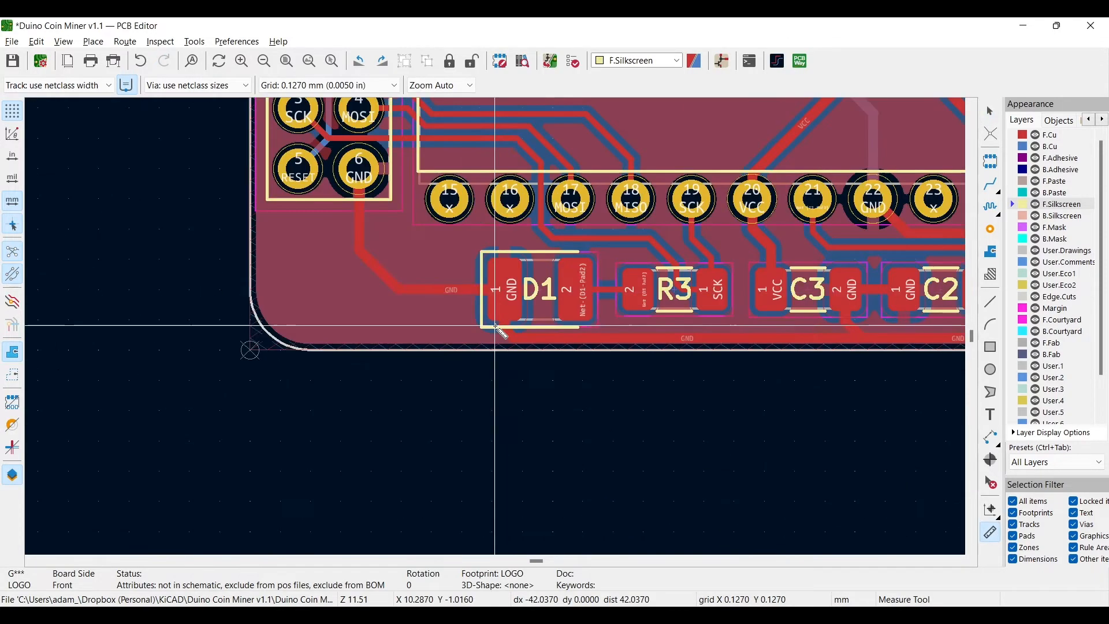
click(474, 289)
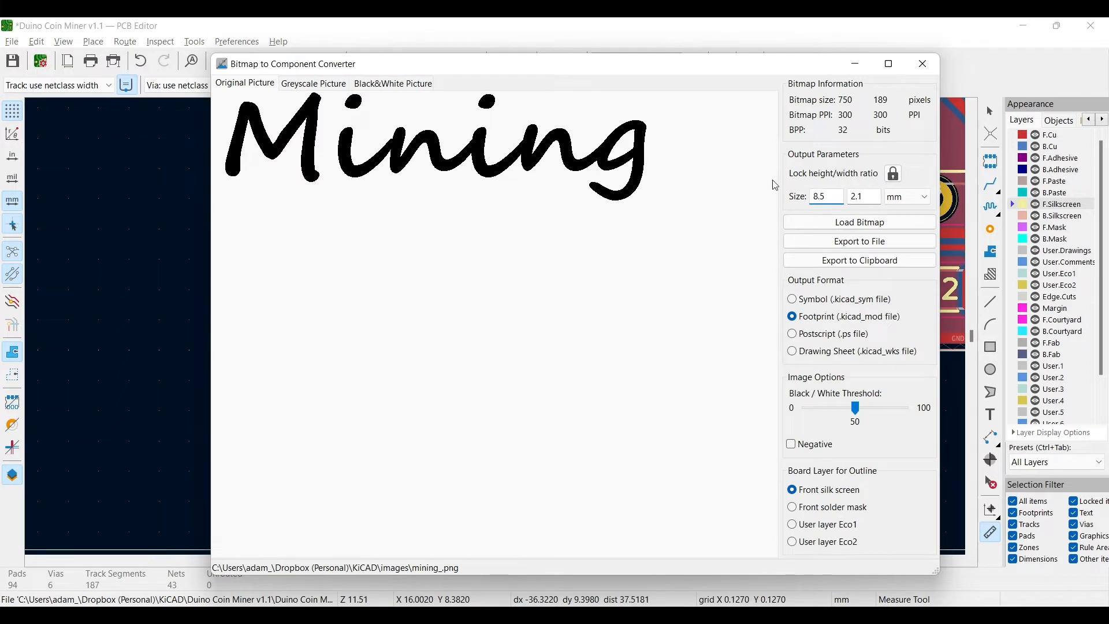
Export the Mining graphic to the clipboard at 8.5 x 2.1 mm and place it between the board's edge and D1.
click(836, 262)
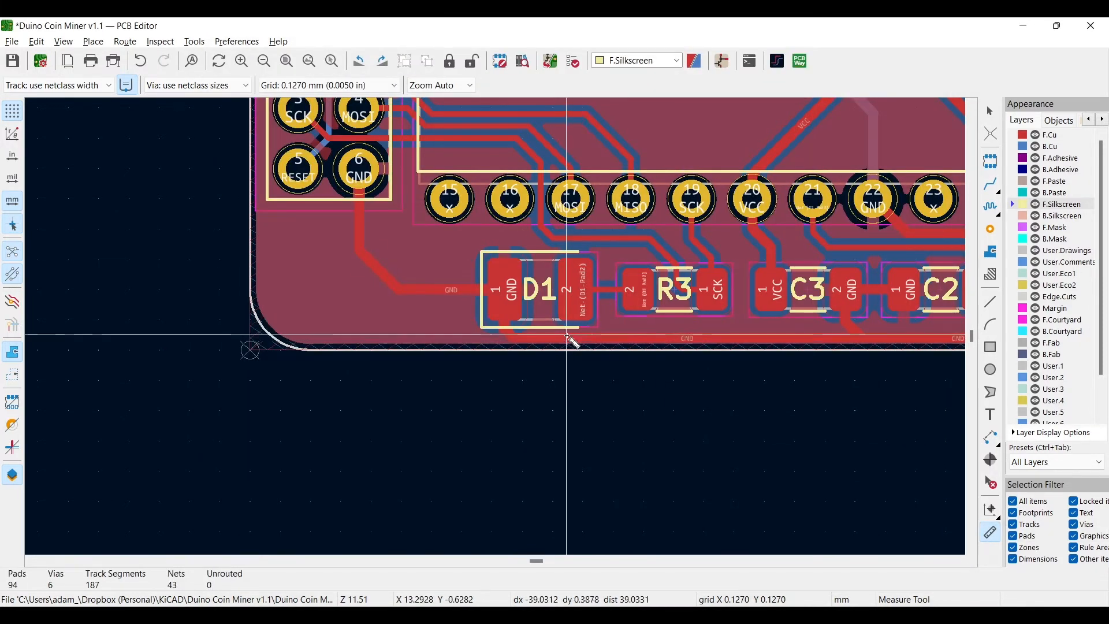
key(Escape)
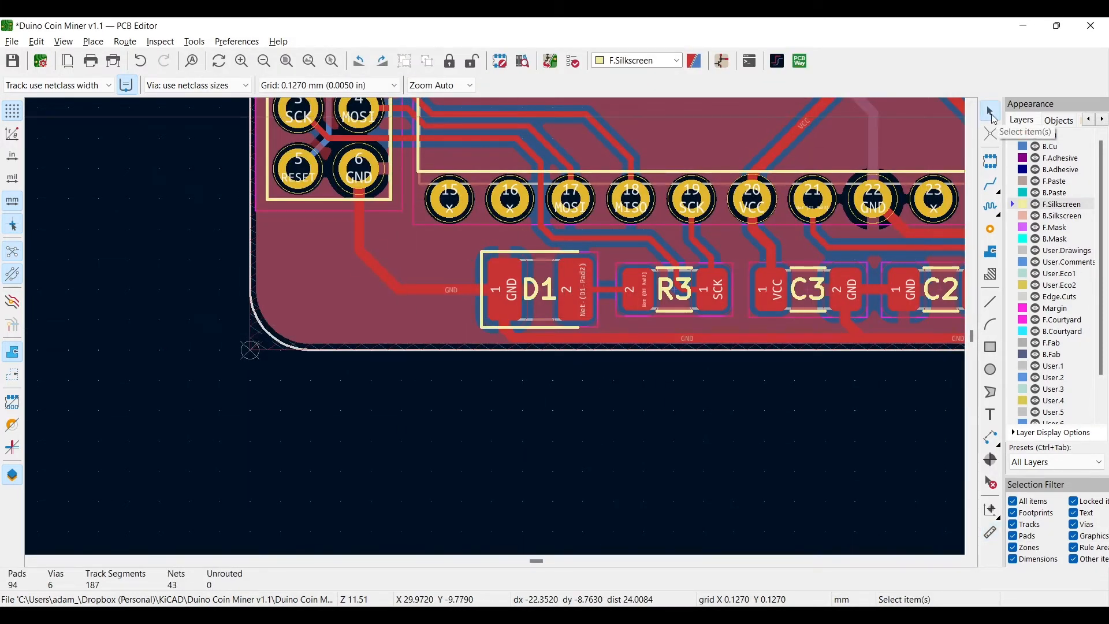
key(ctrl+v)
click(375, 295)
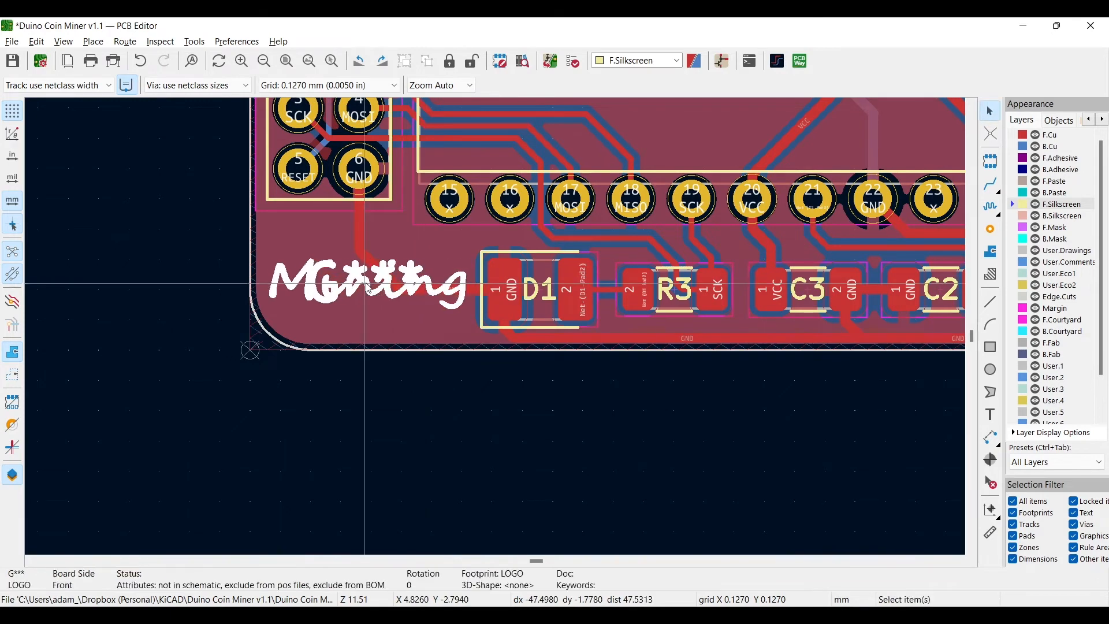
Move the Mining graphic's reference designator to the F.Fab layer and turn off its display.
double_click(369, 287)
click(1005, 146)
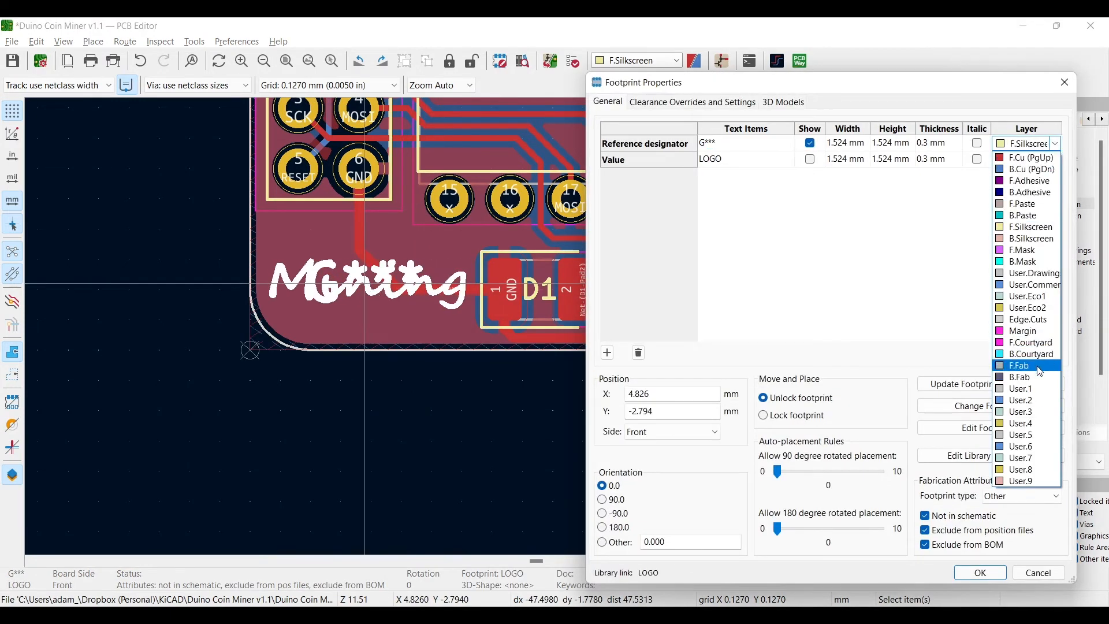
click(1021, 364)
click(810, 143)
click(980, 572)
Examine the board's front silkscreen graphics and its back side in the 3D Viewer, and close the viewer.
scroll(495, 334, down, 4)
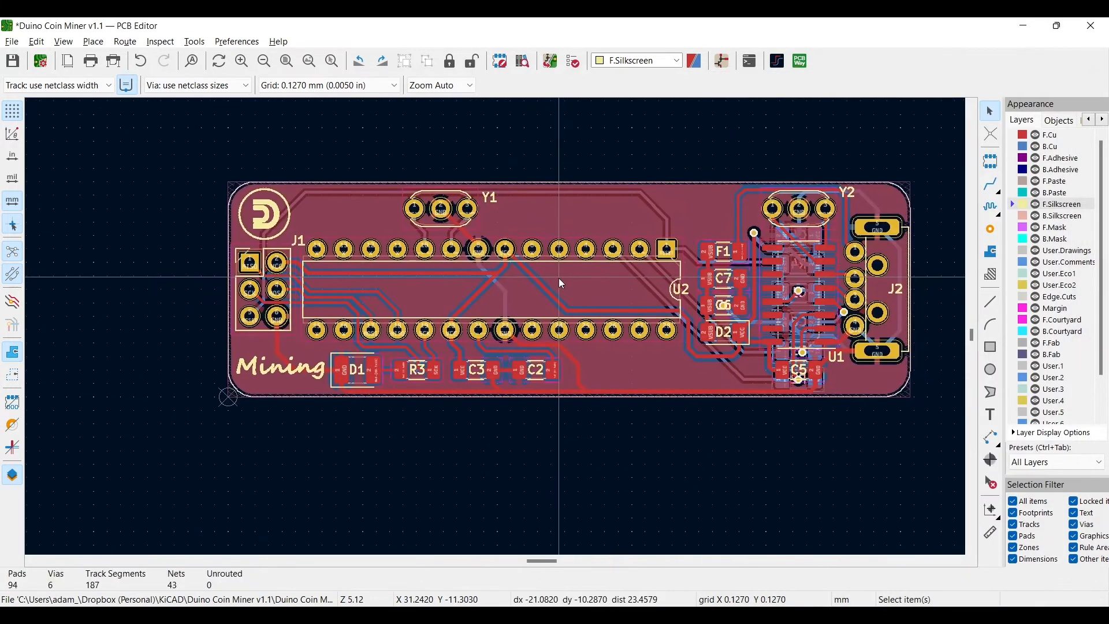
key(alt+3)
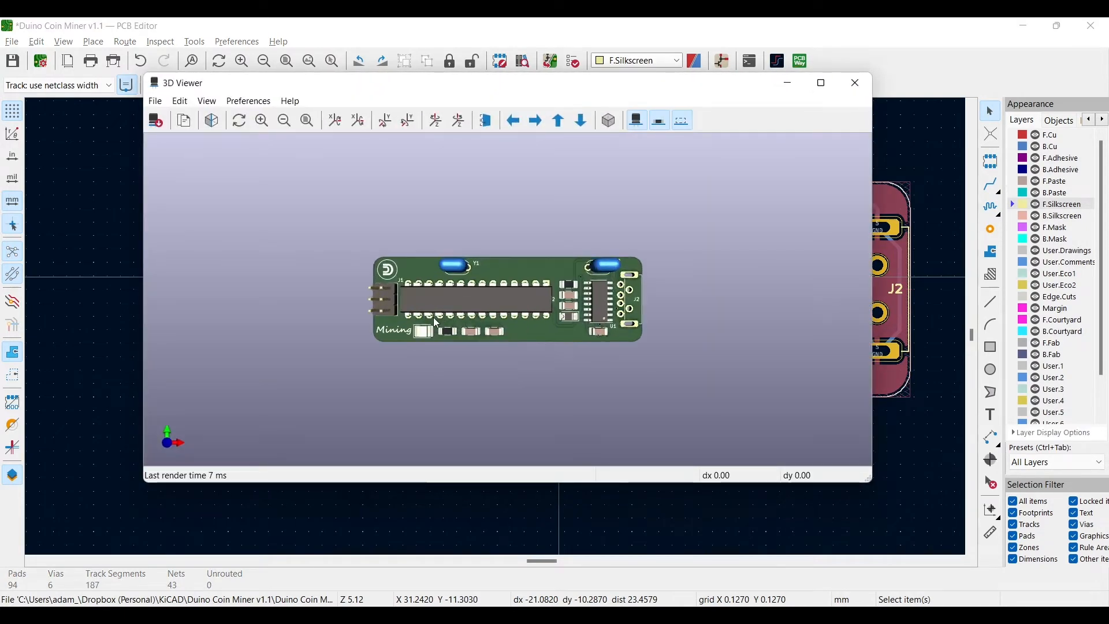
drag(386, 269, 388, 346)
drag(424, 293, 527, 303)
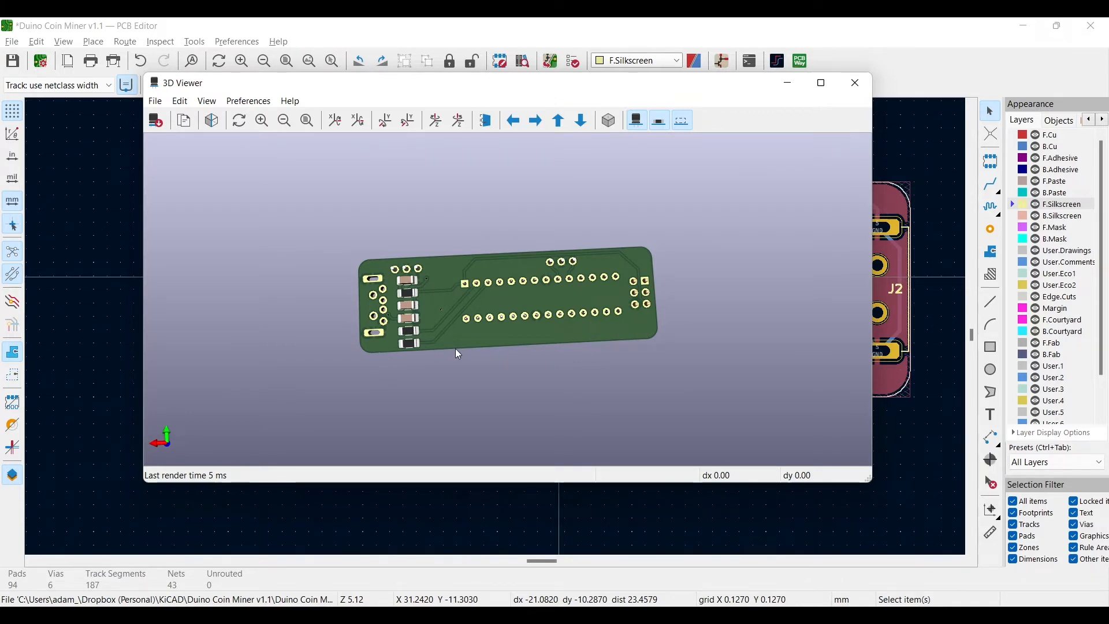
click(855, 83)
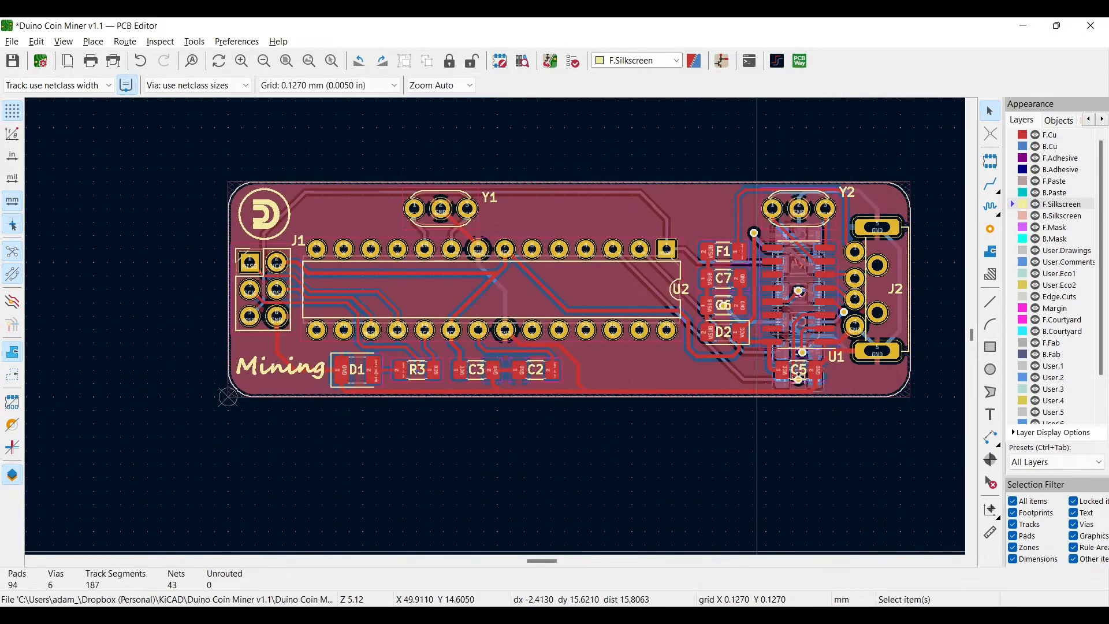
Return to the Bitmap to Component Converter and load DuinoCoinLogo_mine.png from the images folder.
click(577, 621)
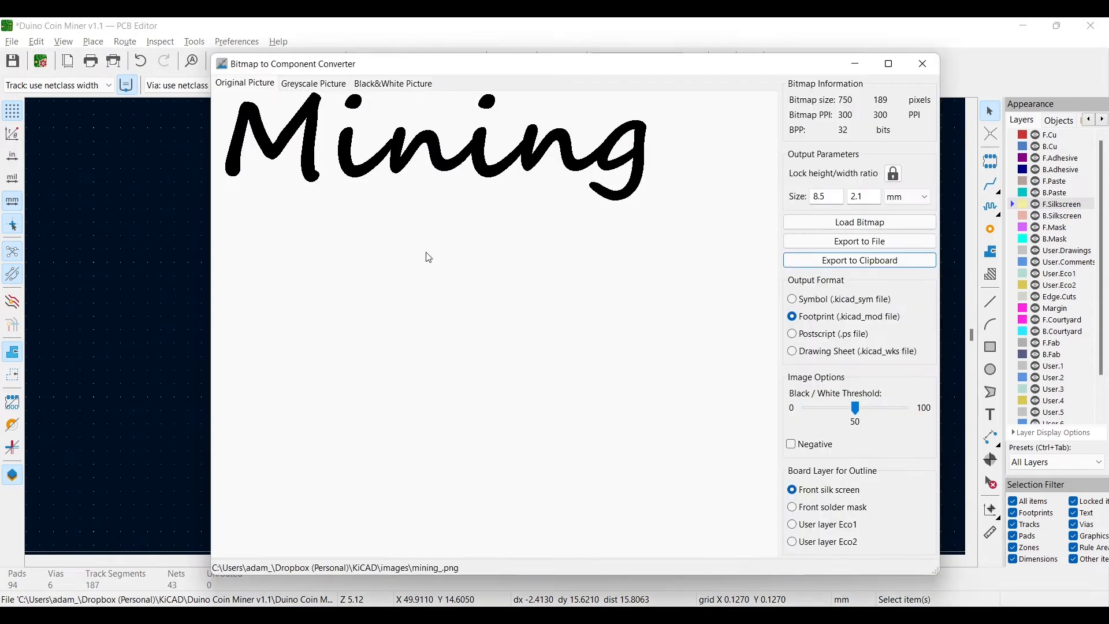
click(860, 225)
click(668, 224)
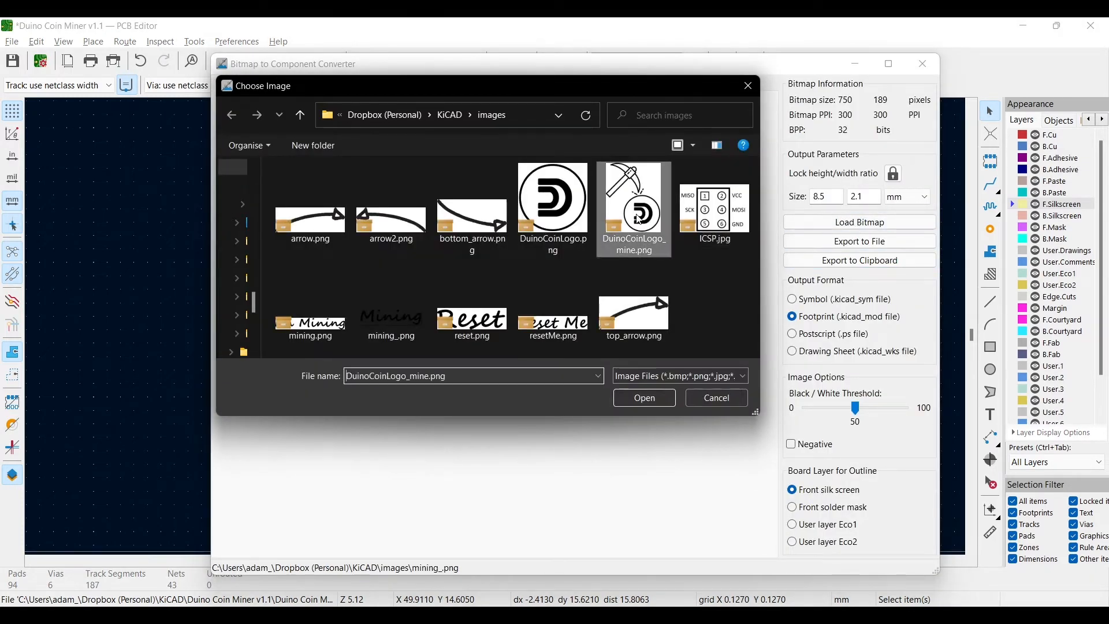
click(645, 398)
Return to the PCB Editor and hide the front layers F.Cu, F.Adhesive, F.Paste, F.Silkscreen, F.Mask and F.Courtyard.
click(917, 30)
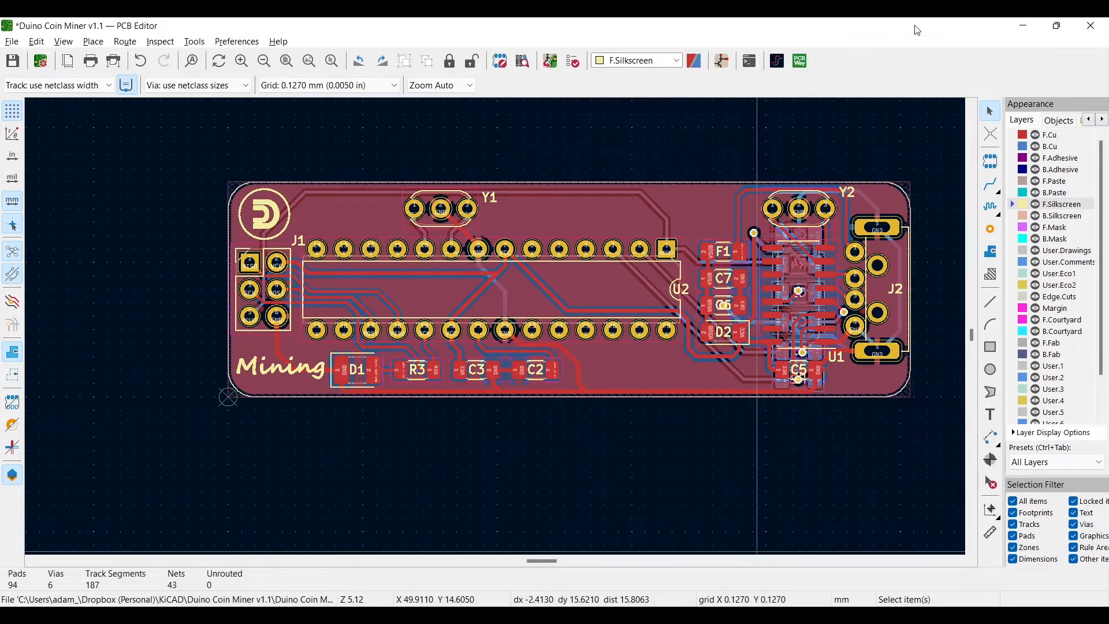
click(1036, 134)
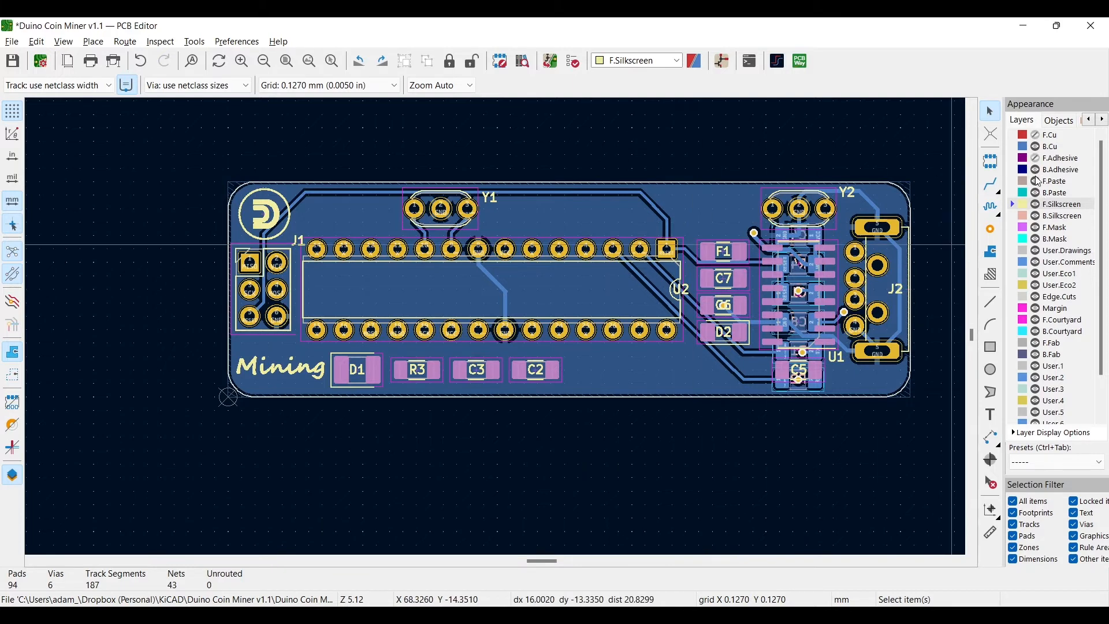
click(1039, 181)
click(1038, 321)
click(1035, 205)
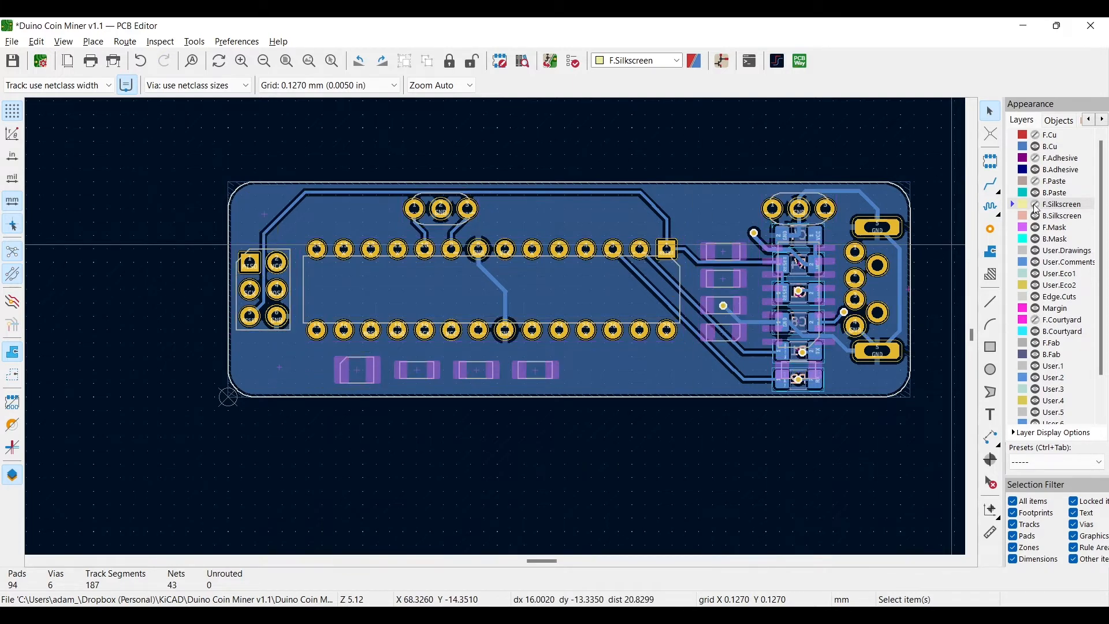
Measure the free back-side area near U2's notched end and place the exported pickaxe logo below the board.
key(ctrl+shift+m)
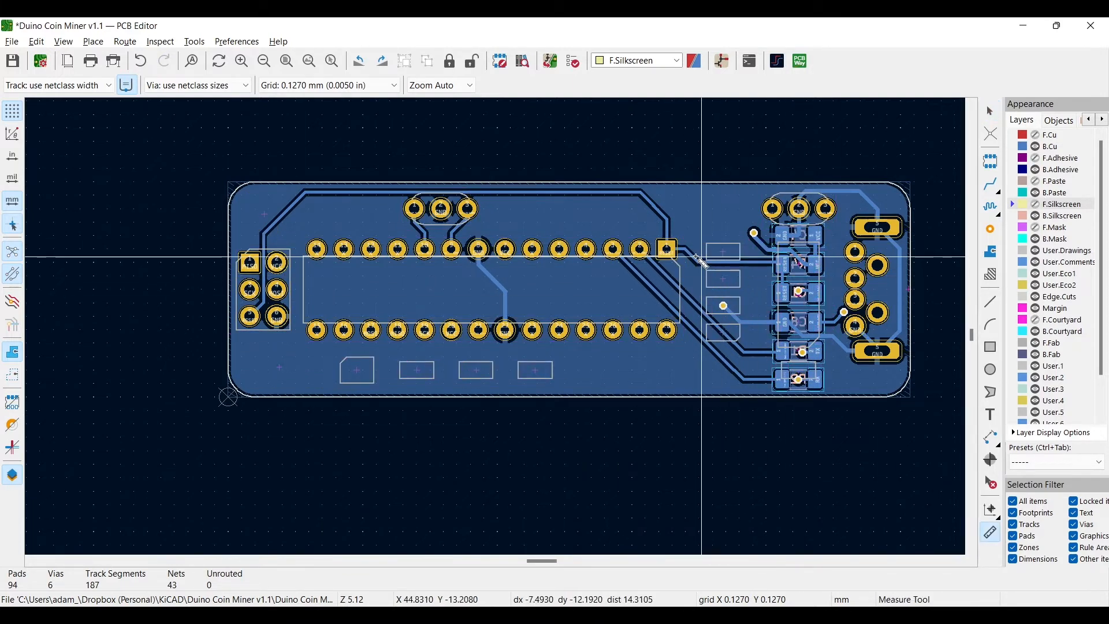
click(693, 257)
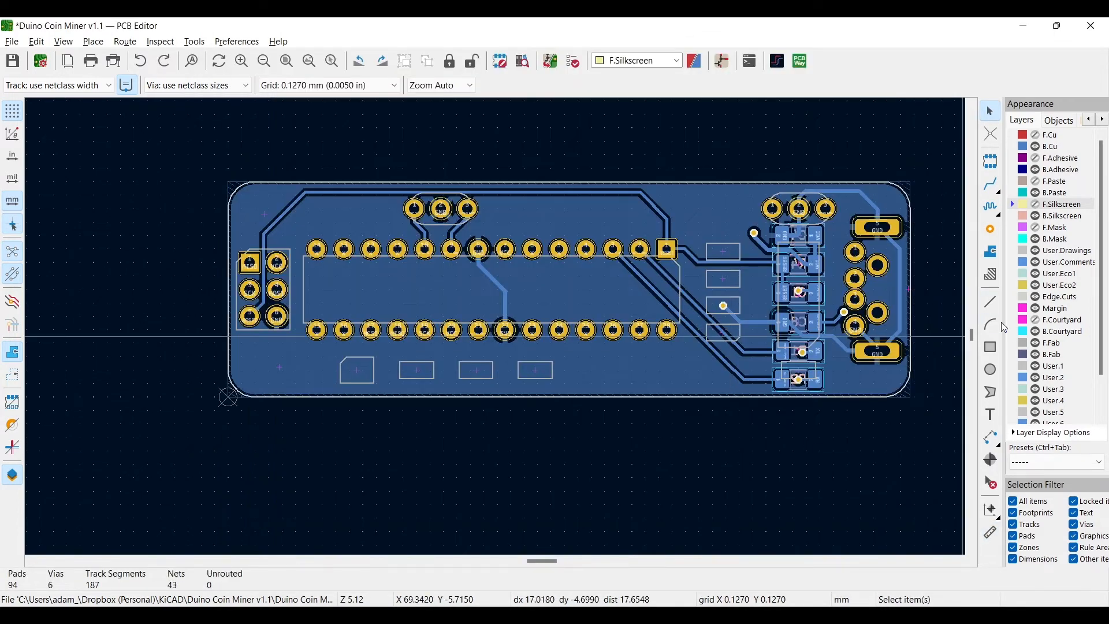
key(ctrl+v)
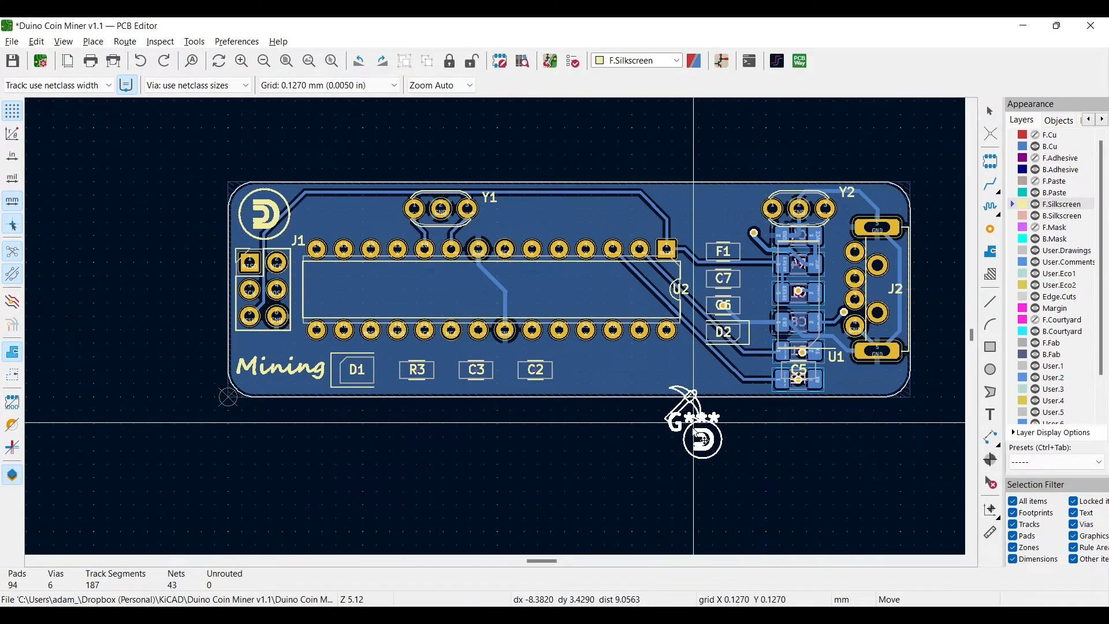
click(716, 490)
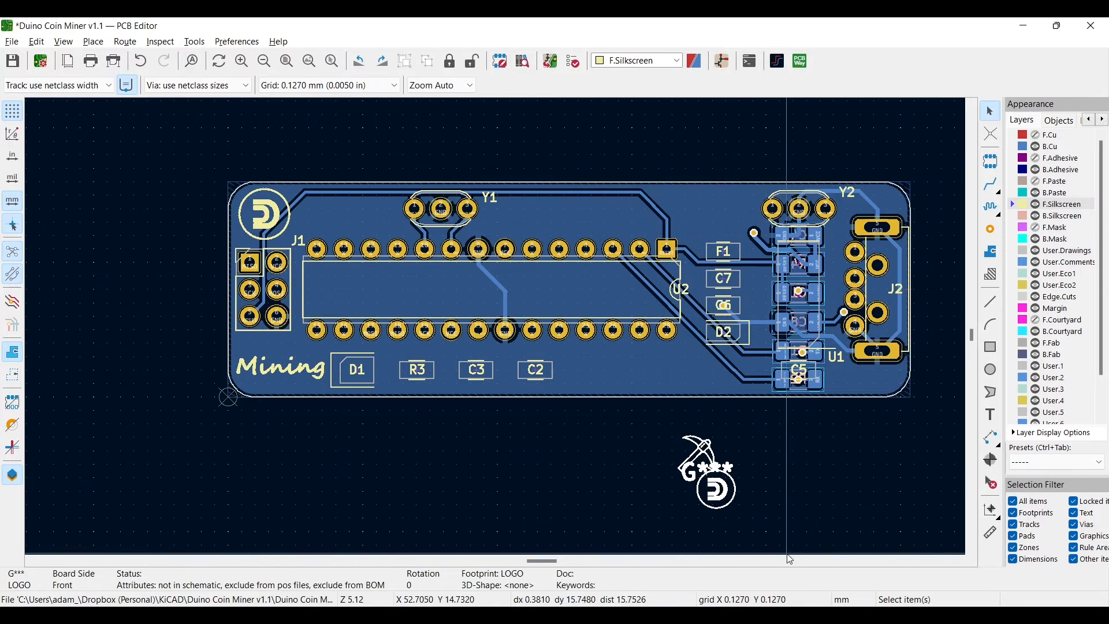
Set the pickaxe logo's side to Back in its footprint properties.
double_click(716, 494)
click(695, 437)
click(690, 458)
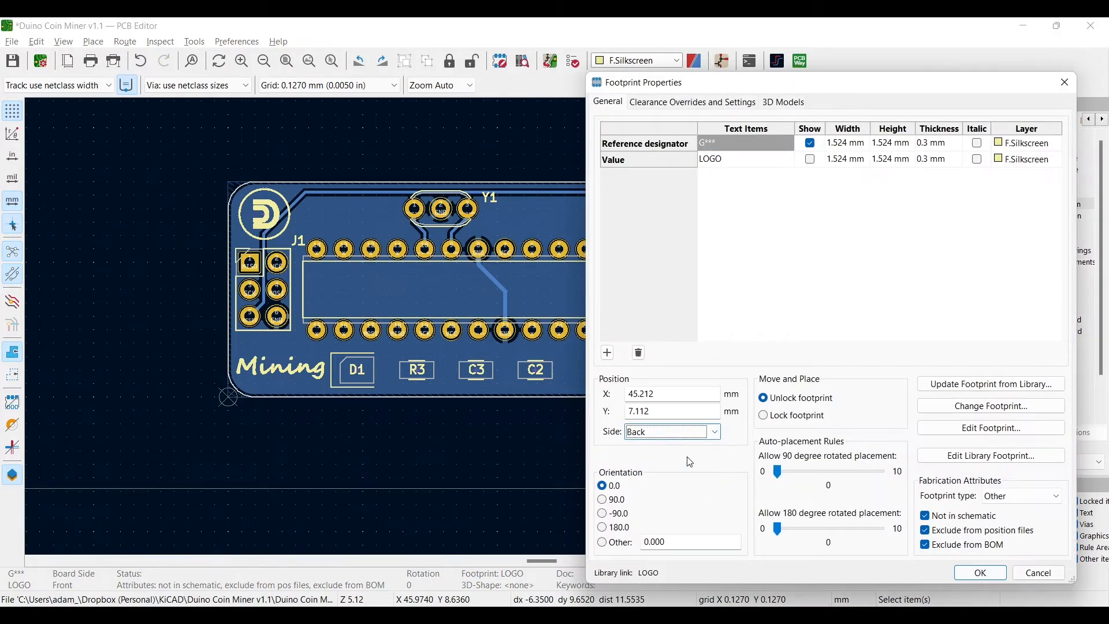
click(981, 574)
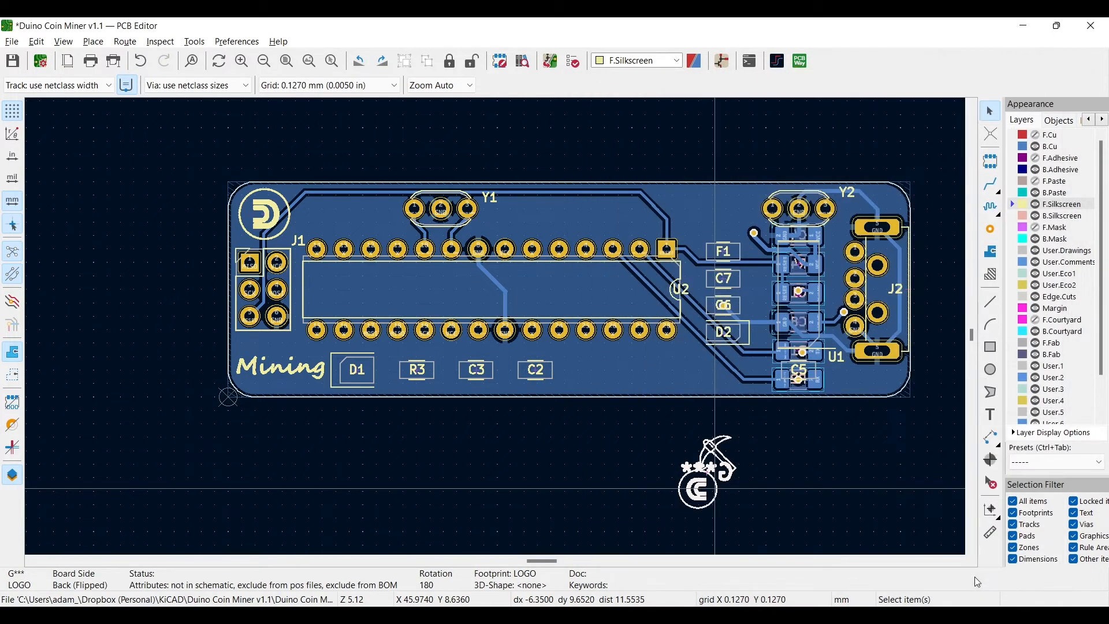
click(833, 507)
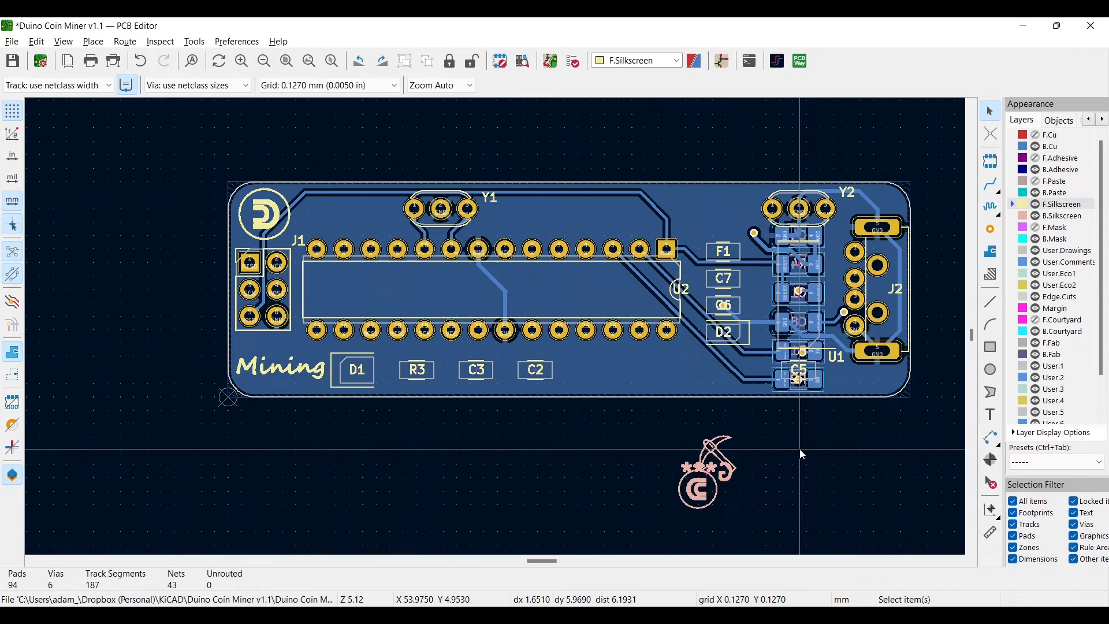
Set the pickaxe logo's reference designator layer to F.Fab and move the logo onto the board beside U2's notched end.
double_click(701, 485)
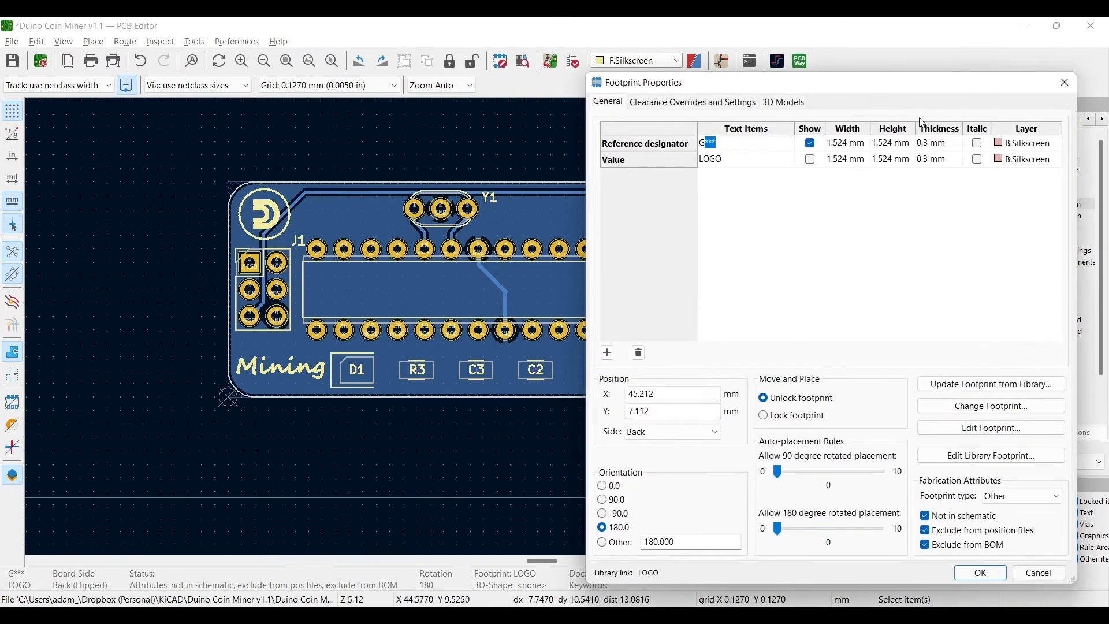
click(1021, 145)
click(1022, 144)
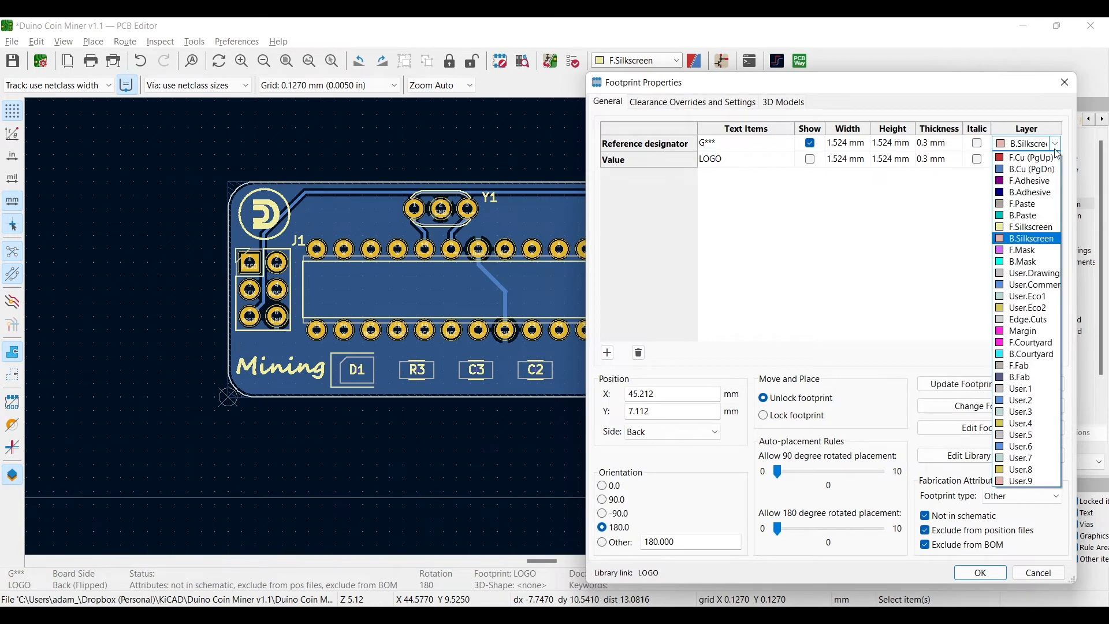
click(1023, 365)
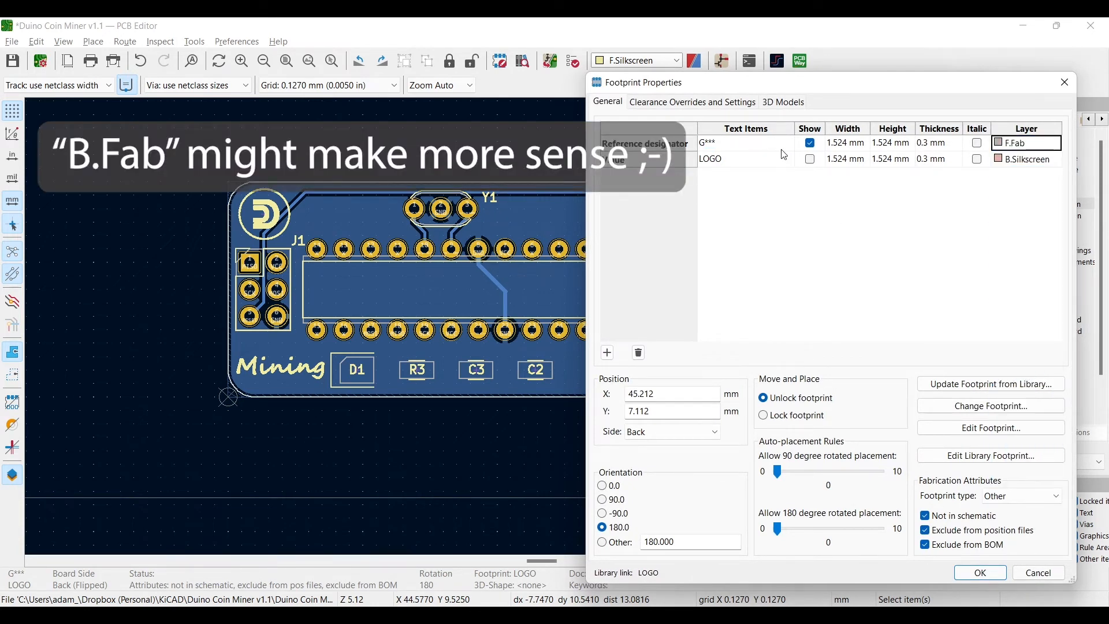
click(814, 151)
click(980, 573)
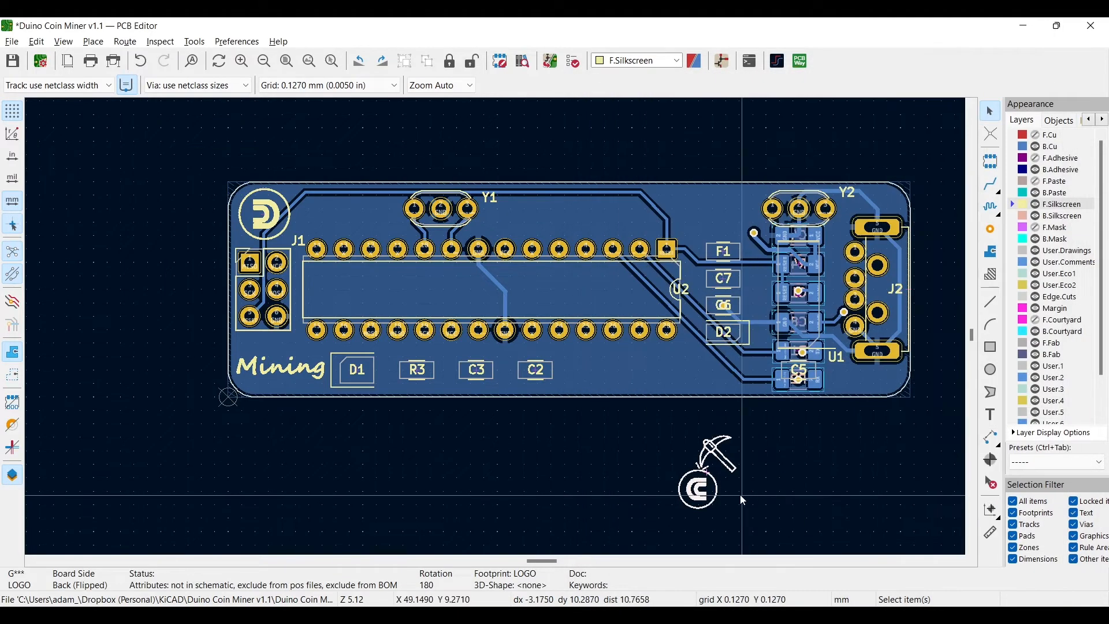
key(m)
click(722, 243)
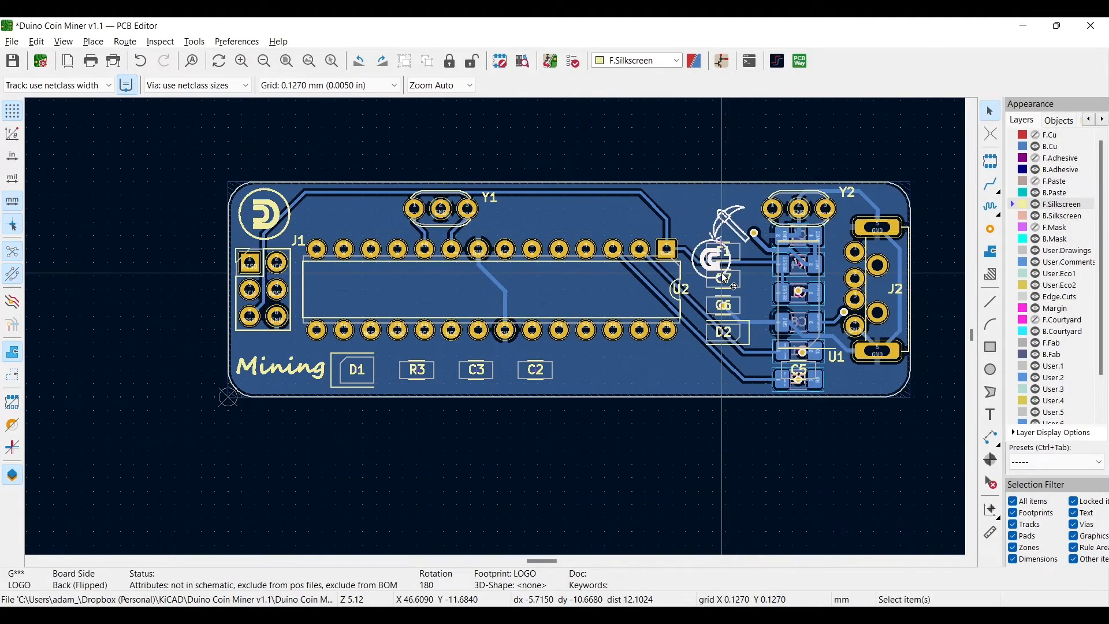
Inspect the pickaxe logo's size and placement on the board's back side in the 3D Viewer.
key(alt+3)
drag(588, 302, 442, 325)
scroll(445, 272, up, 3)
drag(446, 278, 399, 299)
scroll(396, 287, up, 2)
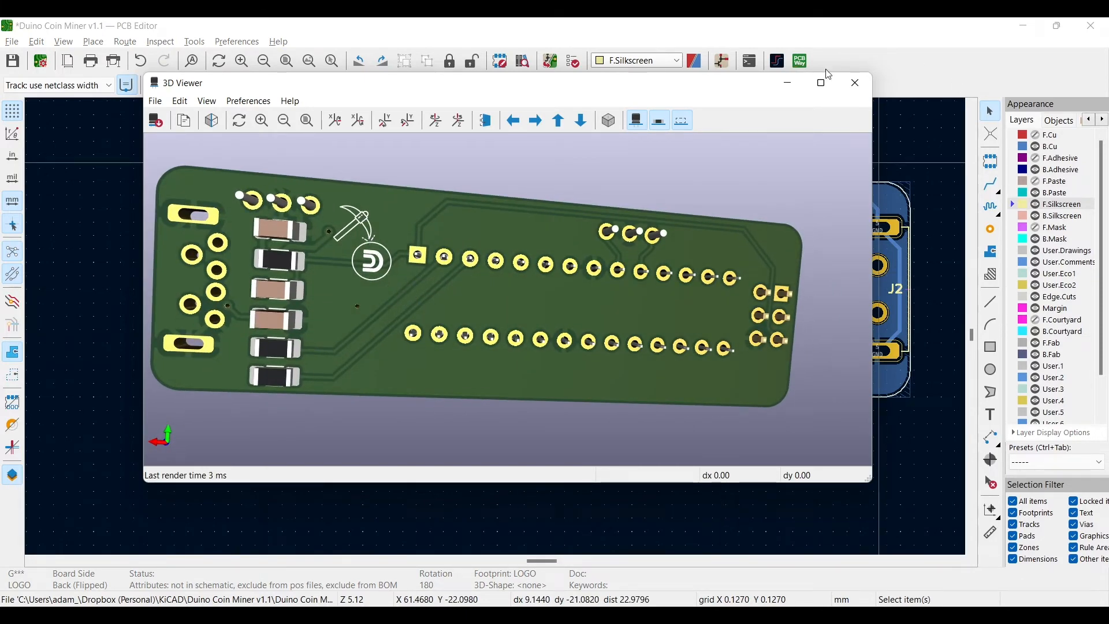
click(788, 82)
Switch to the Bitmap to Component Converter, set the logo width to 8 mm and copy it into the PCB Editor.
key(alt+Tab)
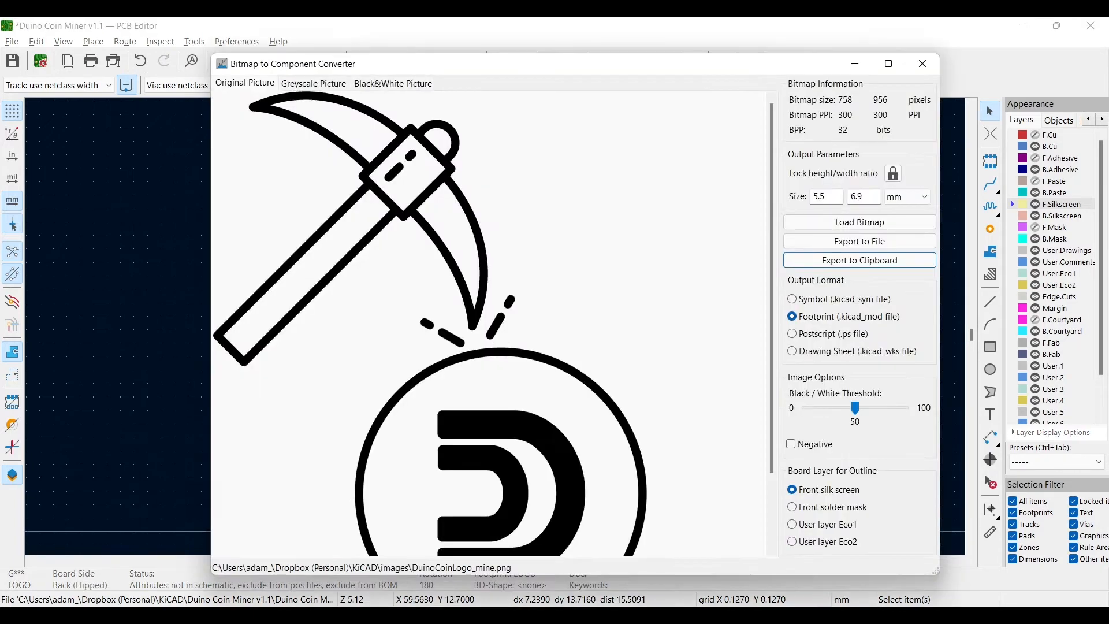
double_click(816, 197)
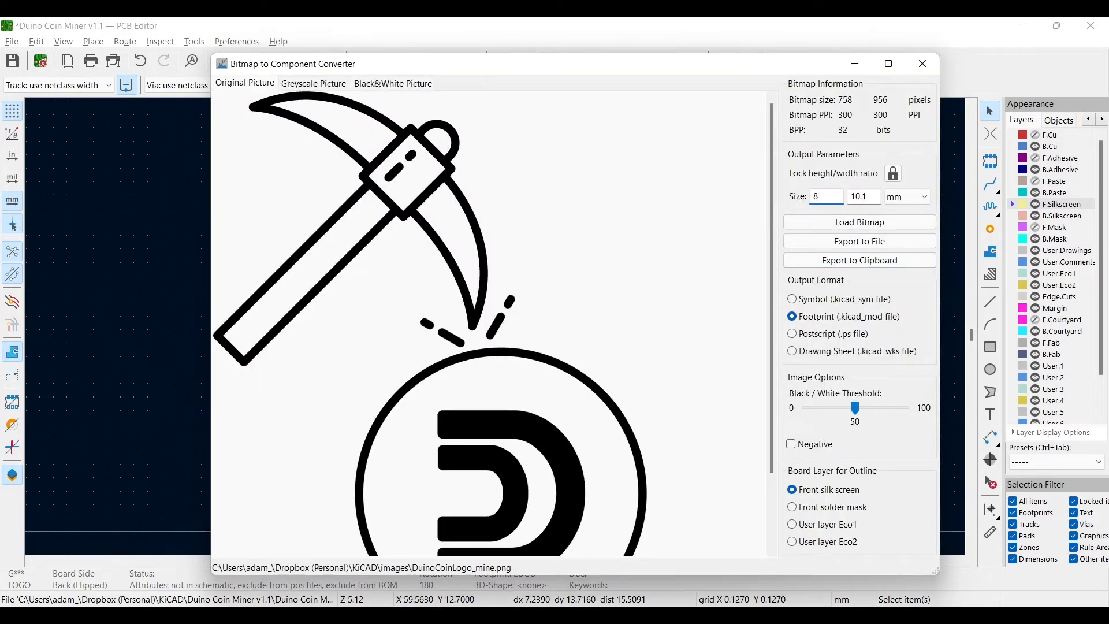
click(859, 260)
key(alt+Tab)
key(ctrl+v)
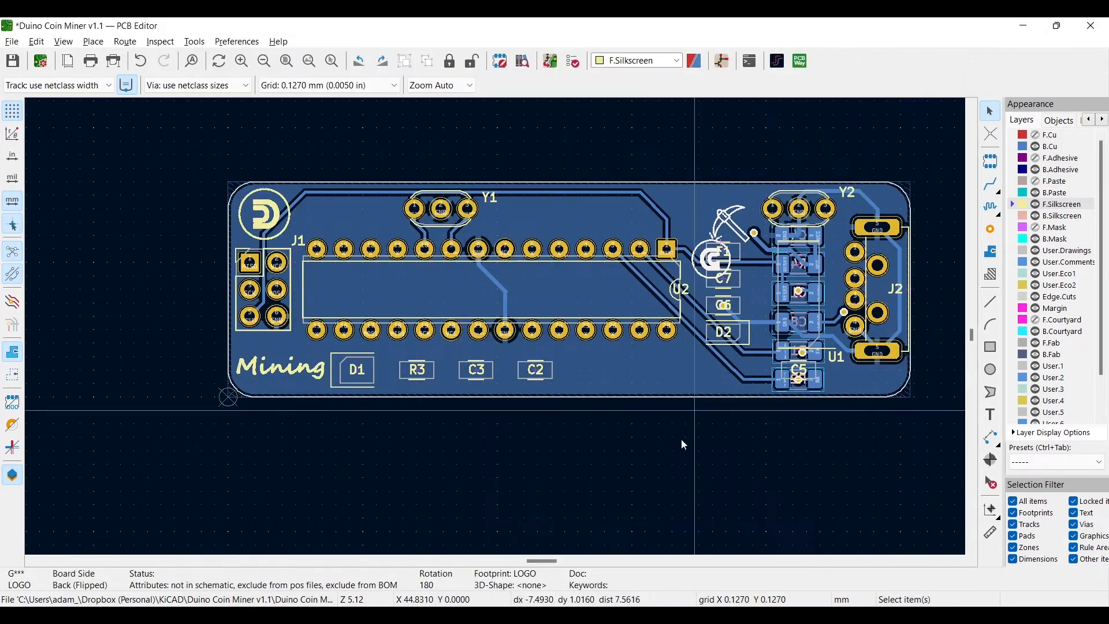
Set the enlarged pickaxe logo's side to Back and place it below the board.
key(e)
click(649, 431)
click(649, 443)
click(978, 574)
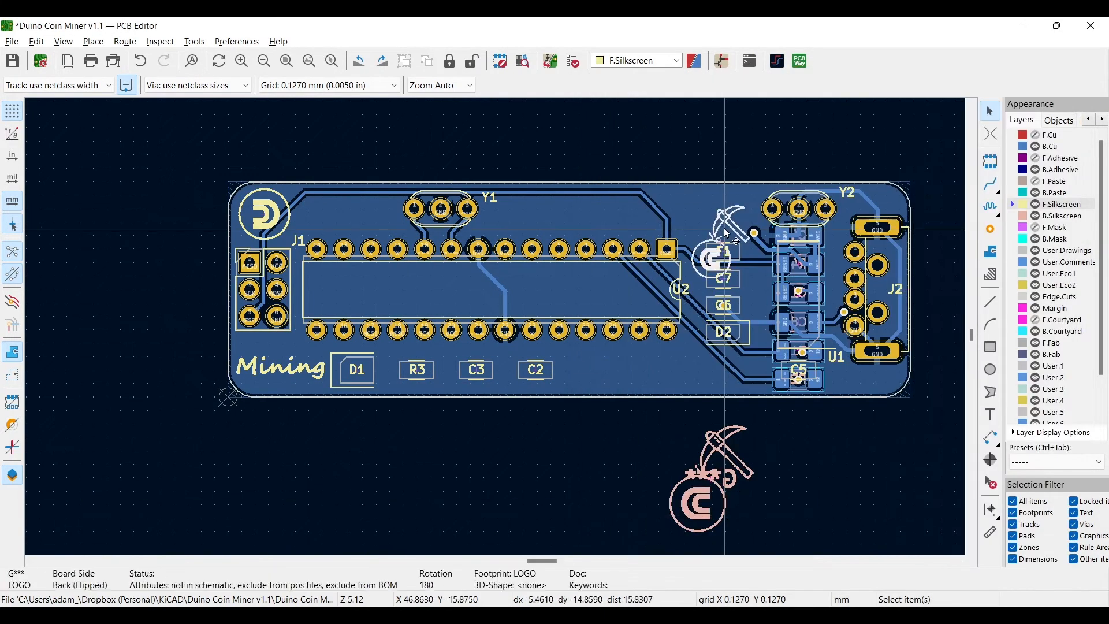
Set the enlarged logo's reference designator layer to F.Fab and replace the smaller logo beside U2's notched end with it.
key(e)
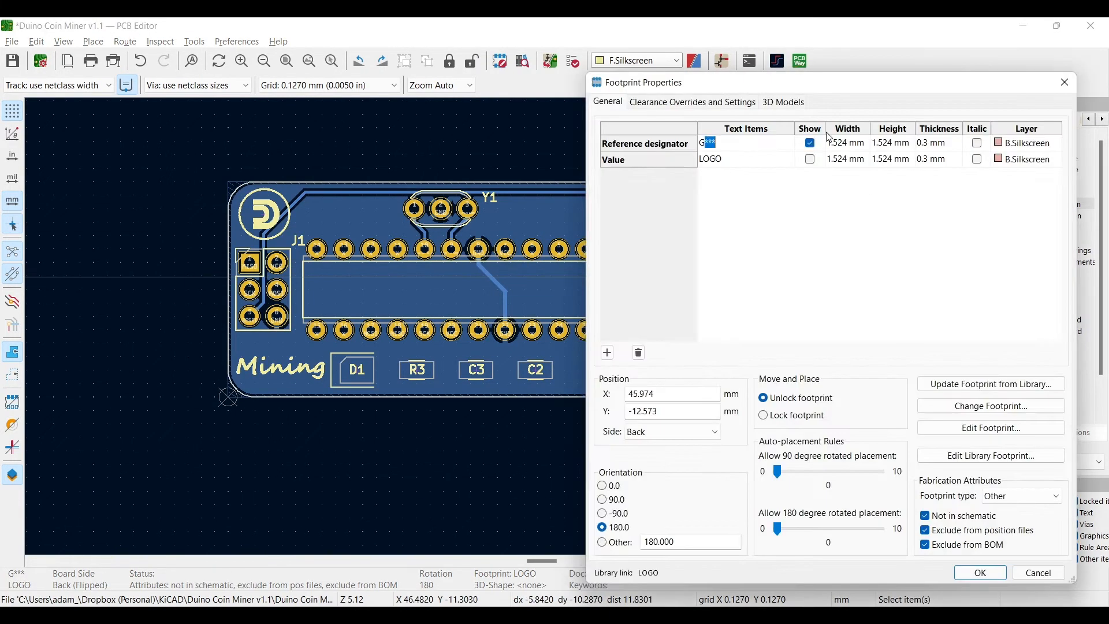
click(1027, 144)
click(1017, 366)
click(976, 575)
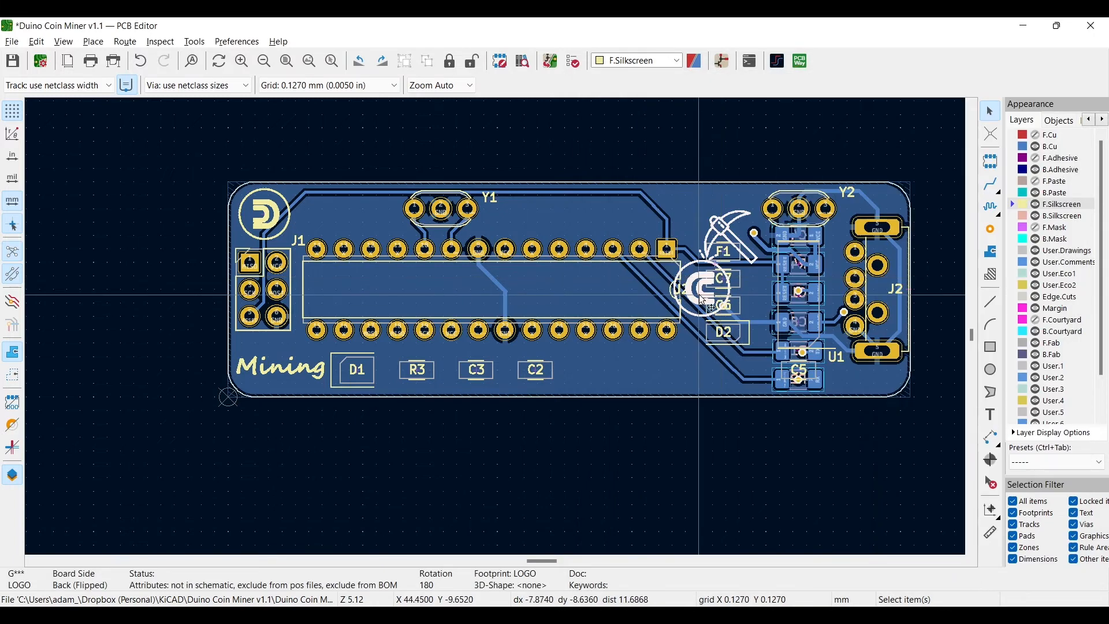
key(e)
click(1027, 144)
click(1017, 370)
click(981, 572)
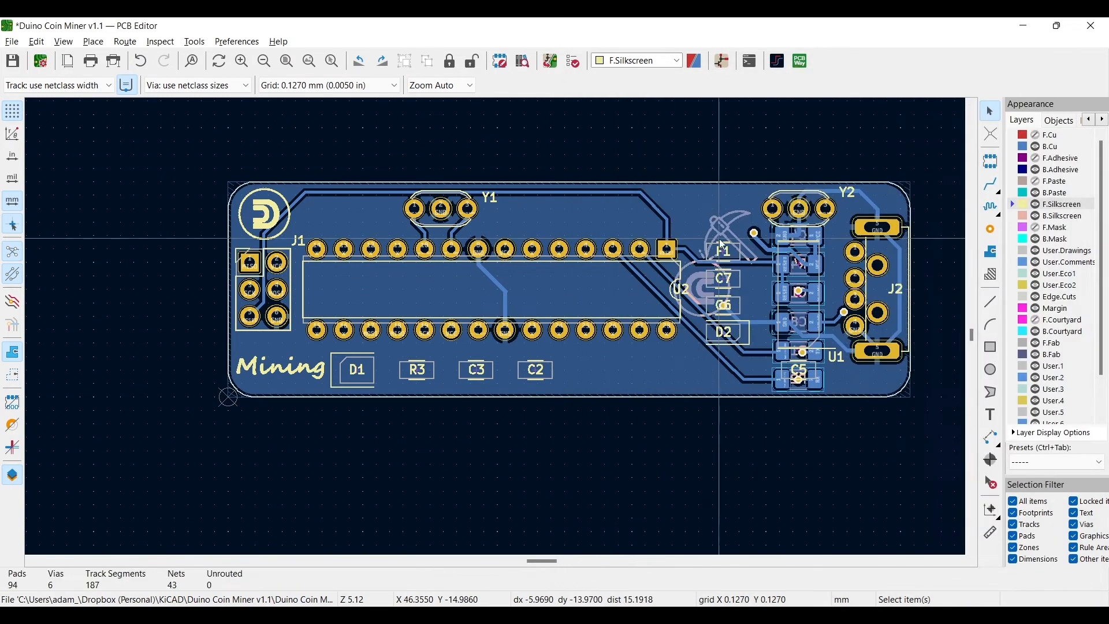
Check the enlarged pickaxe logo on the back of the board in the 3D Viewer.
key(alt+3)
drag(277, 280, 705, 425)
click(855, 83)
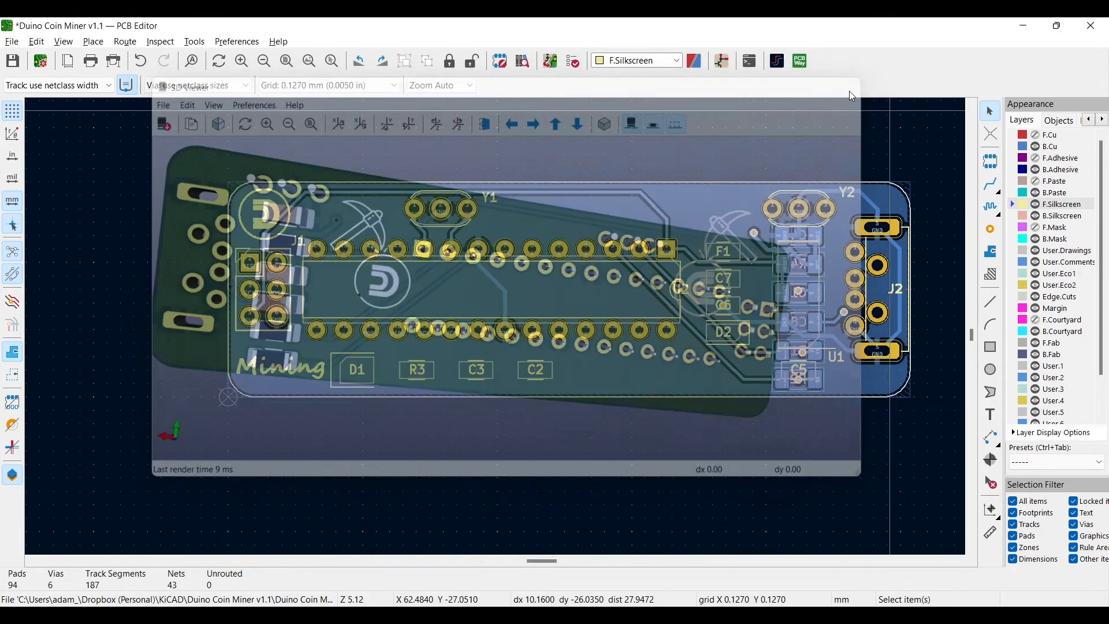
Add the text "v1.1 2022" on B.Silkscreen, 0.8 mm wide and high, in the board corner below J2.
click(990, 415)
text(v1.1 2022)
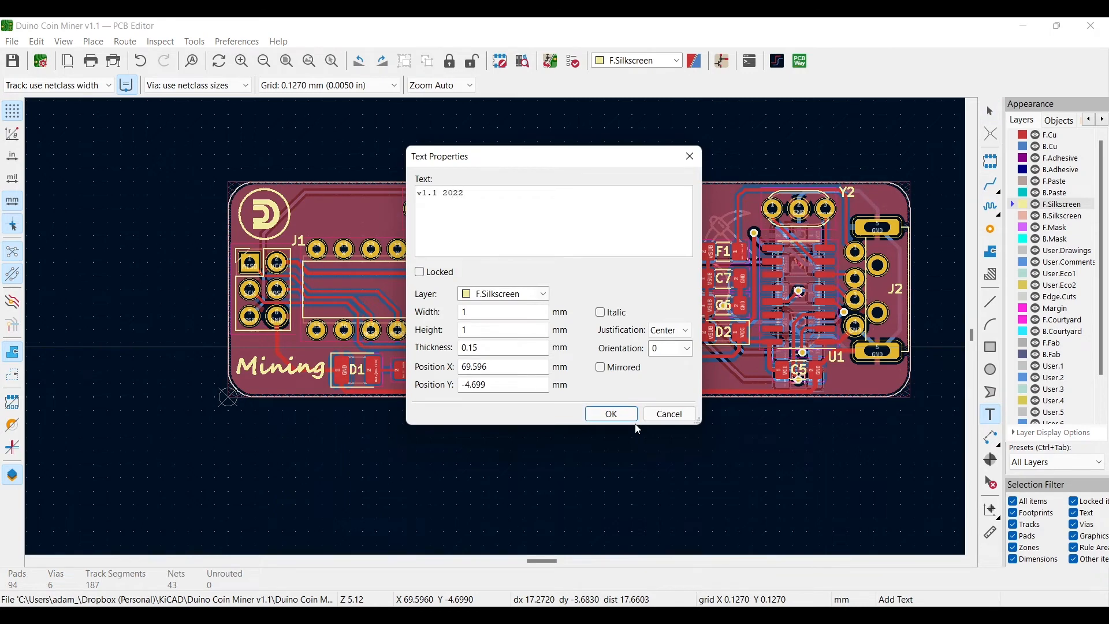
click(535, 295)
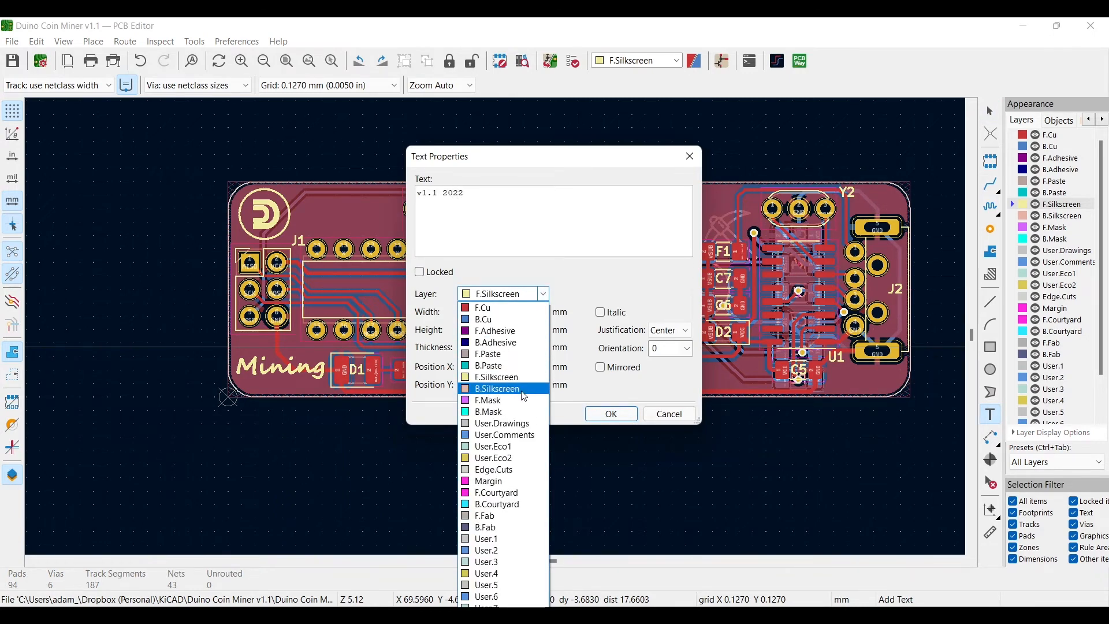
click(496, 388)
click(480, 314)
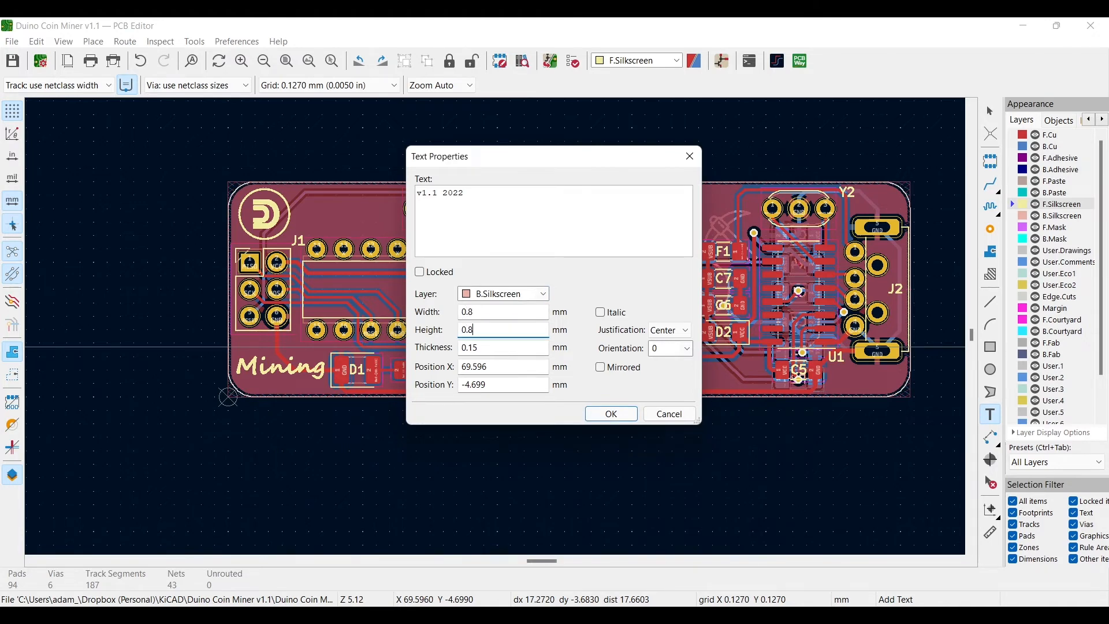
key(Return)
click(862, 379)
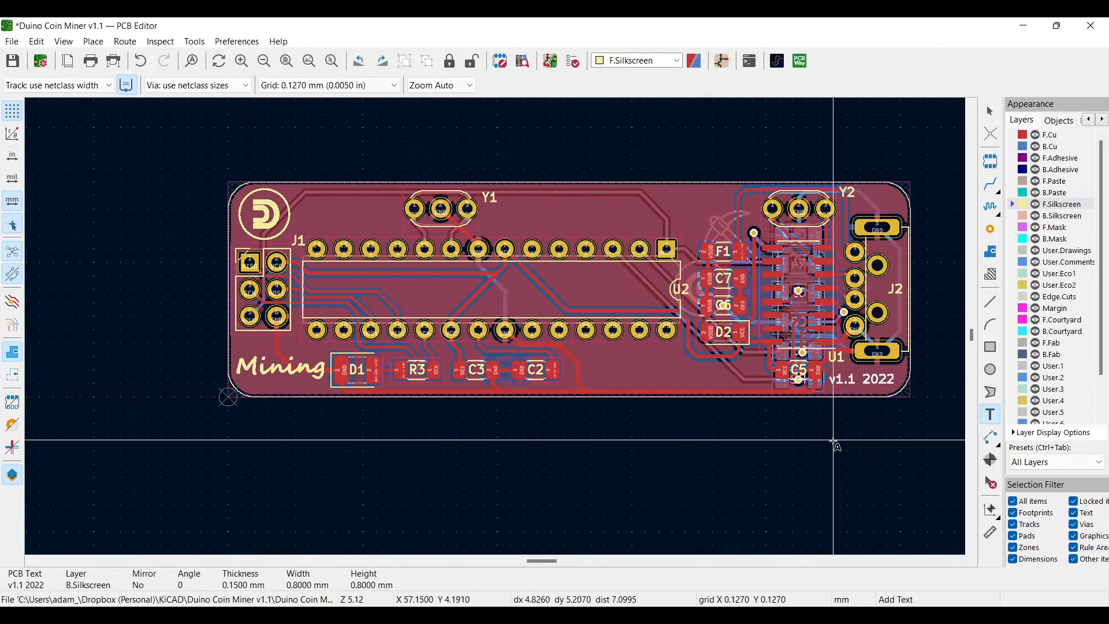
Mirror the "v1.1 2022" text so it suits the back side.
key(Escape)
double_click(879, 383)
click(621, 368)
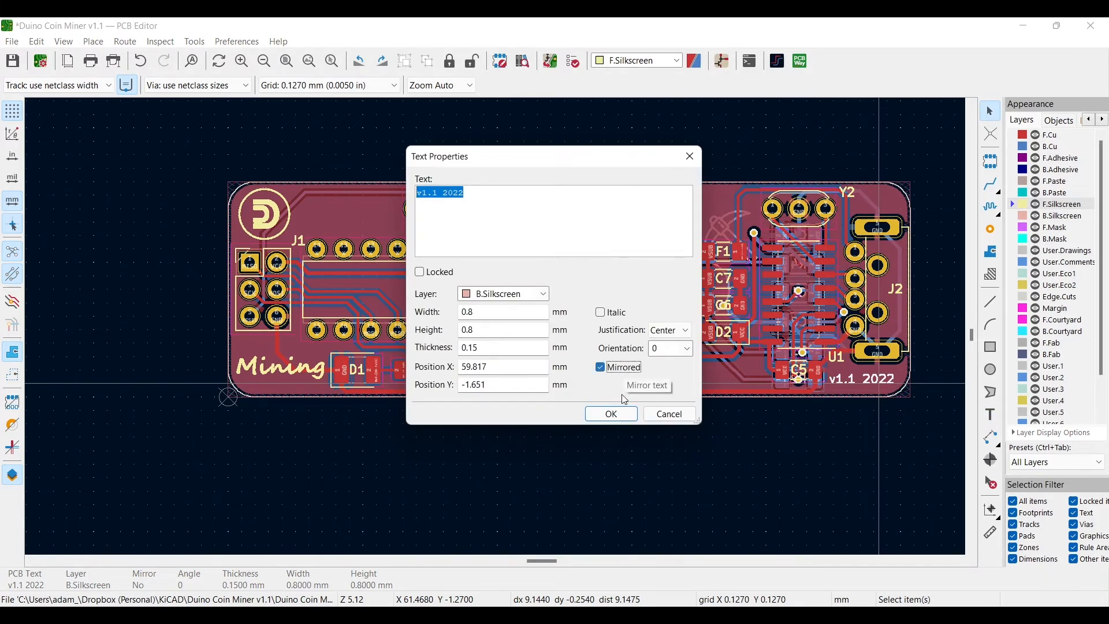
click(612, 413)
Inspect the mirrored version text on the board's back side in the 3D Viewer.
key(alt+3)
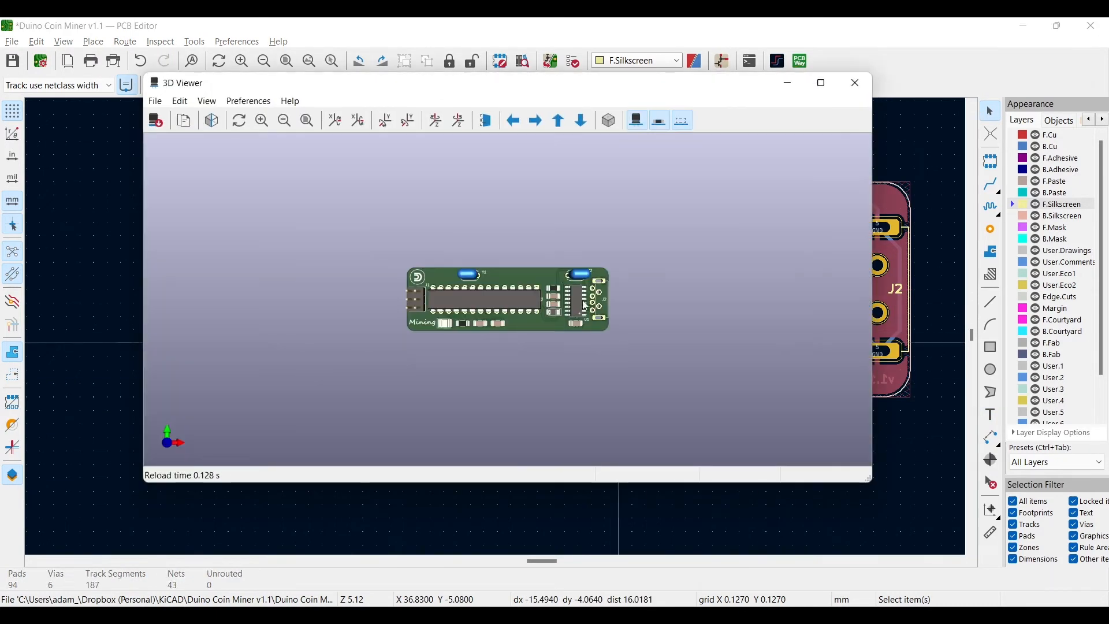
drag(585, 305, 371, 304)
scroll(348, 289, up, 5)
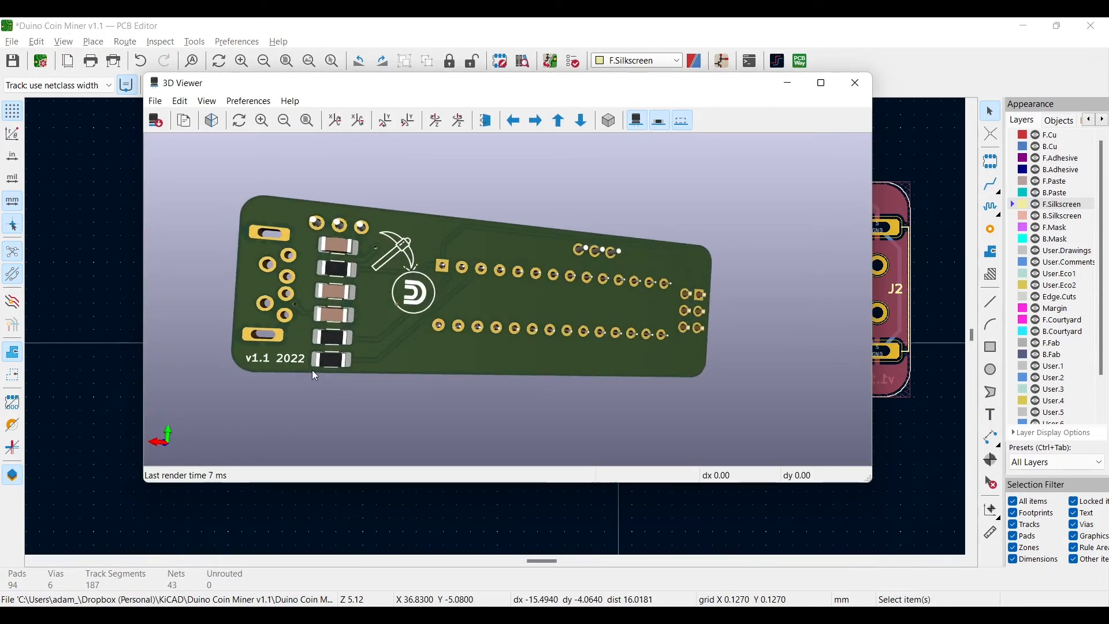
drag(313, 371, 643, 384)
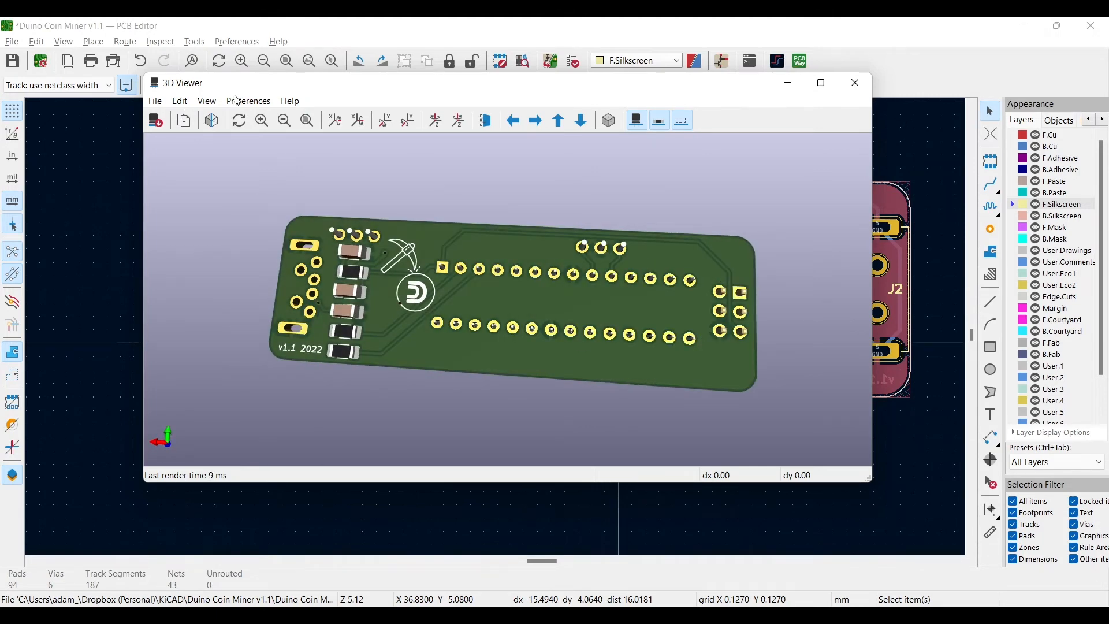
click(856, 82)
Create a two-line text "Duino-Coin Miner" / "iNimbleSloth.com" on B.Silkscreen, mirrored and left-justified.
key(ctrl+shift+t)
click(229, 397)
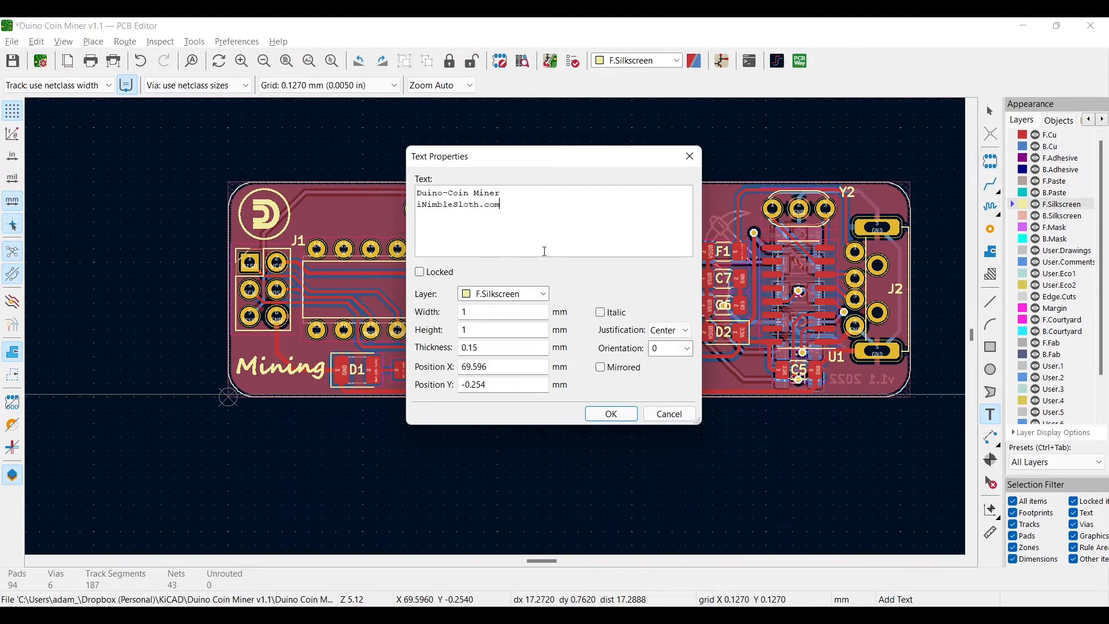
click(503, 294)
click(491, 390)
click(601, 367)
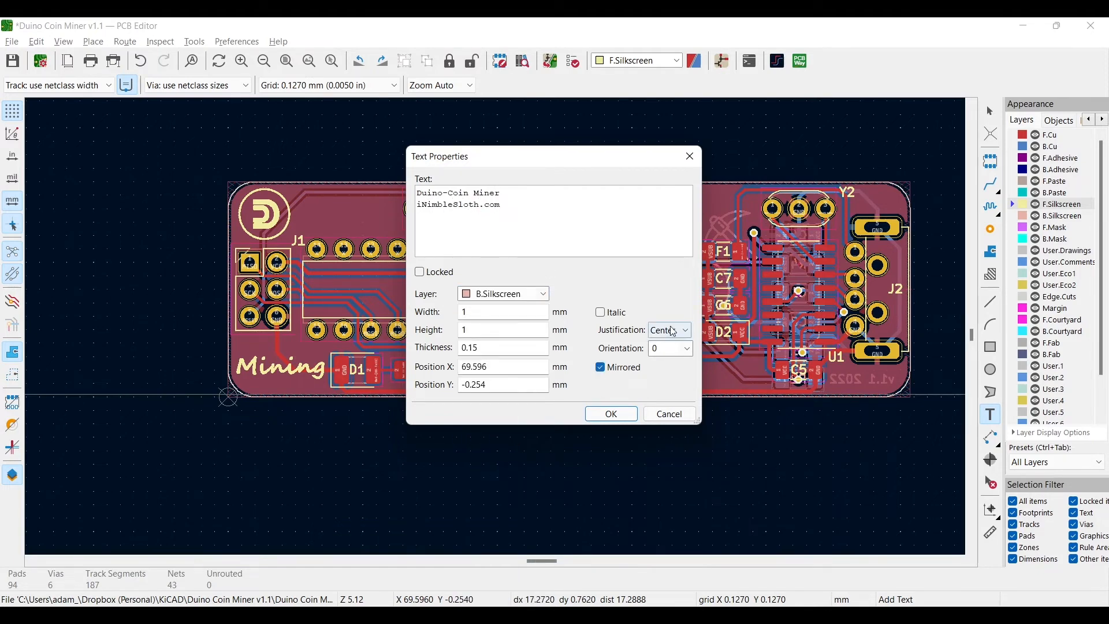
click(671, 329)
click(673, 347)
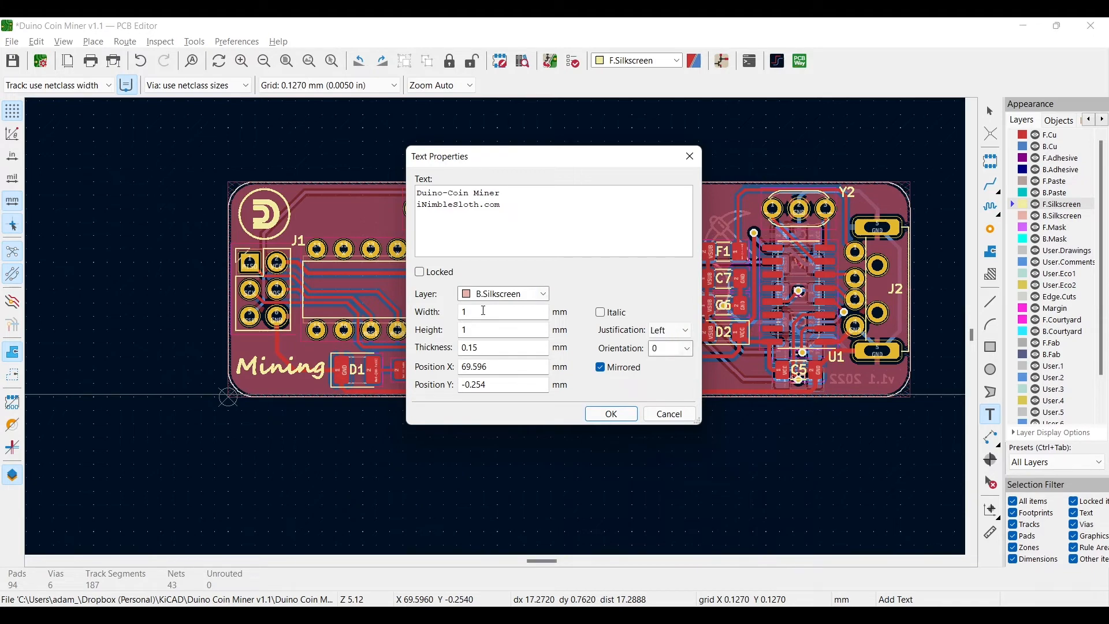
Set the two-line text's width and height to 0.8 mm and place it behind the "Mining" lettering and D1.
text(0.8)
key(Tab)
text(0.8)
key(Return)
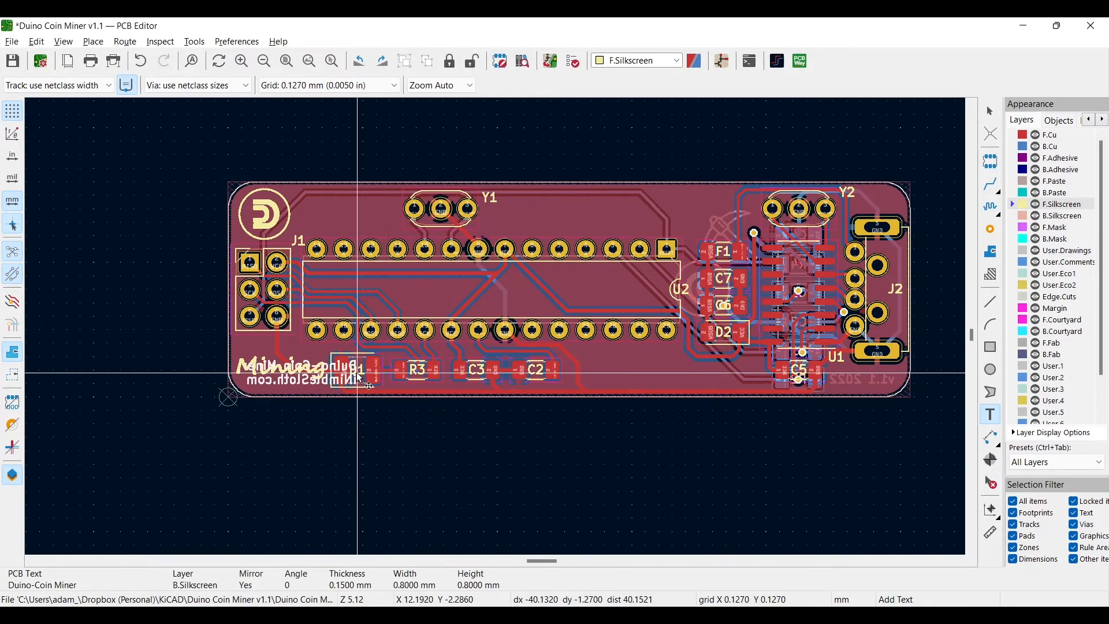
click(358, 373)
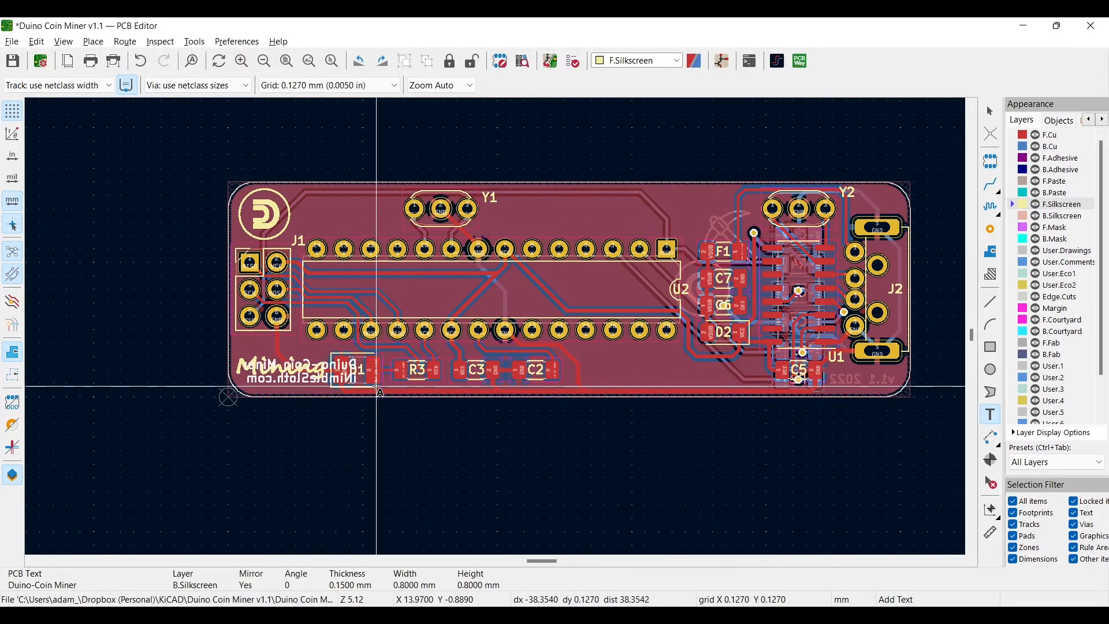
Inspect the board's back side with the logo and both texts in the 3D Viewer.
key(alt+3)
scroll(550, 289, up, 3)
drag(610, 300, 324, 357)
mouse_move(592, 343)
mouse_down()
mouse_move(691, 351)
mouse_move(589, 346)
mouse_up()
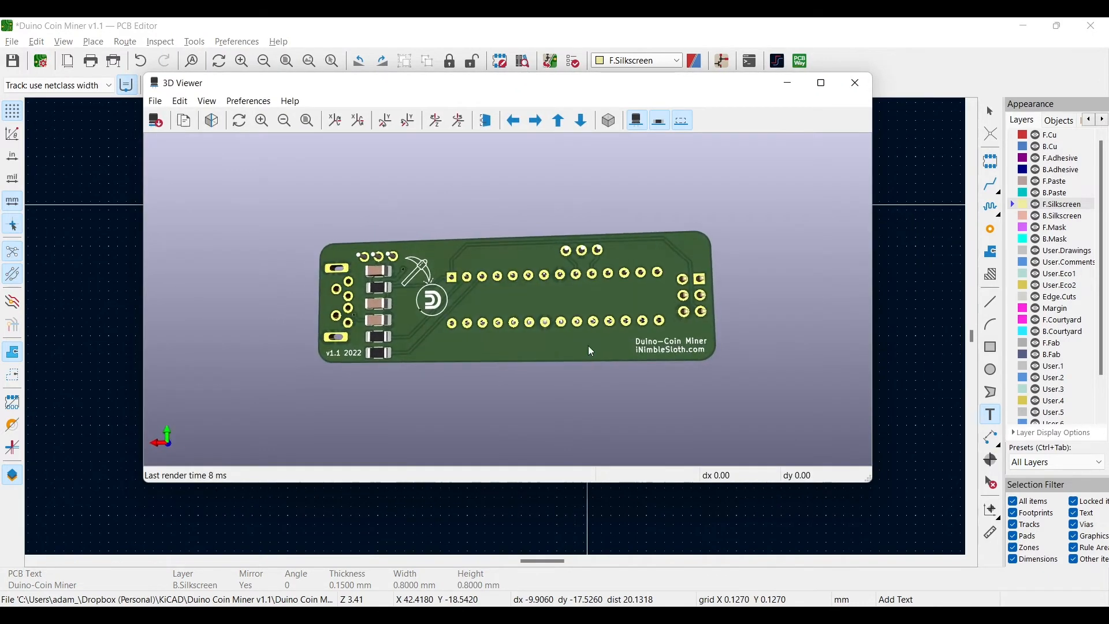
drag(376, 303, 336, 397)
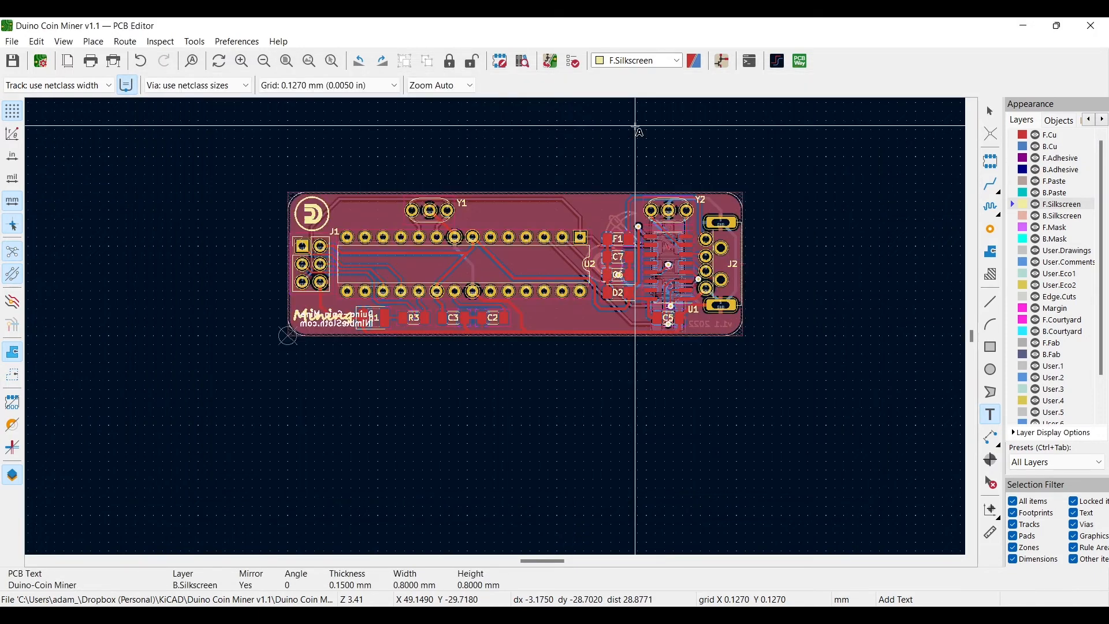
Run the design rule check with all zones refilled, then close it.
click(572, 61)
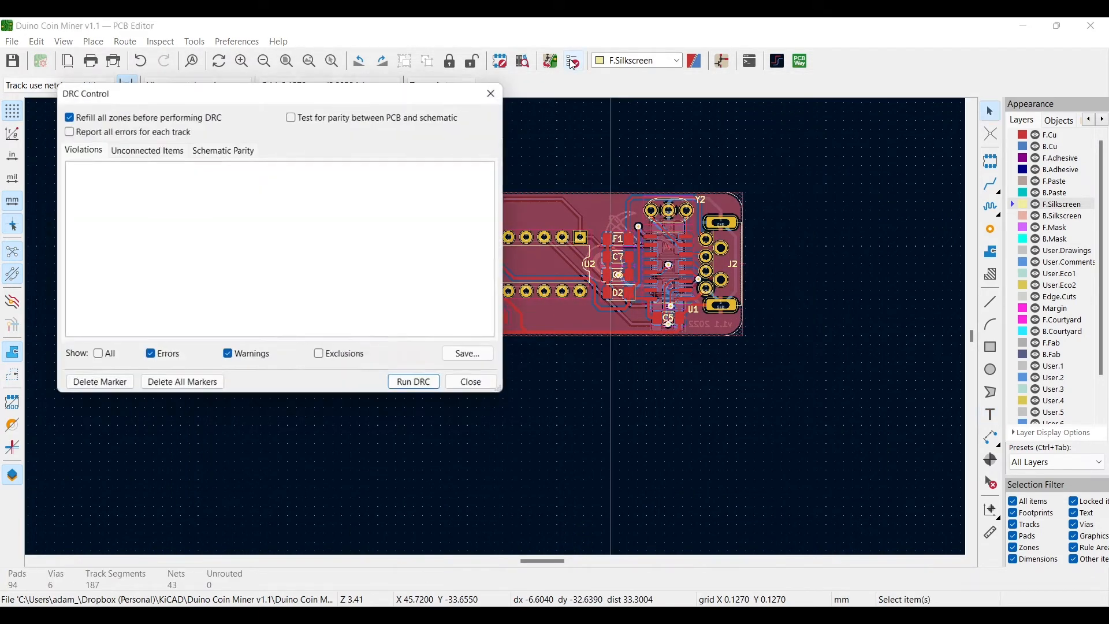
click(417, 384)
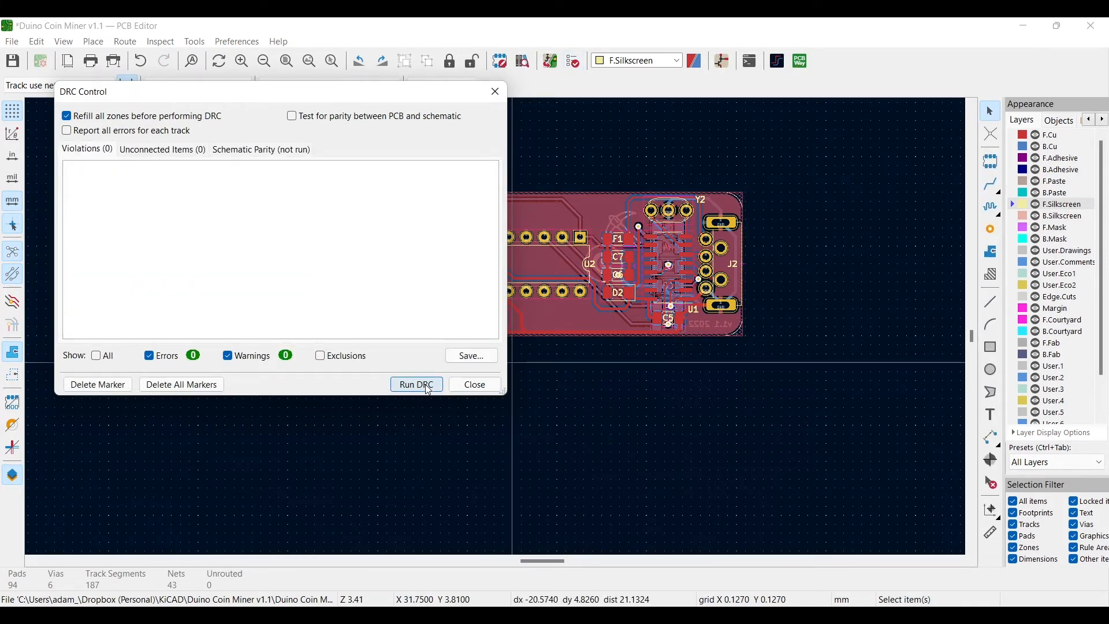
click(471, 385)
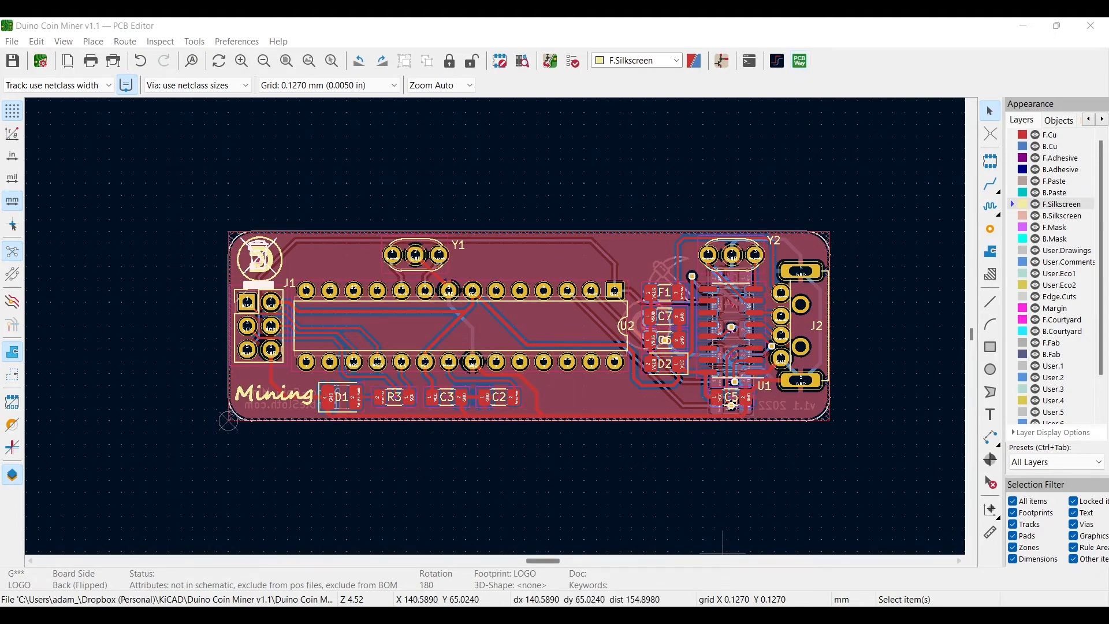
Switch to the KiCad project window, open the Plugin and Content Manager and filter the plugins by "pcbwa".
click(663, 575)
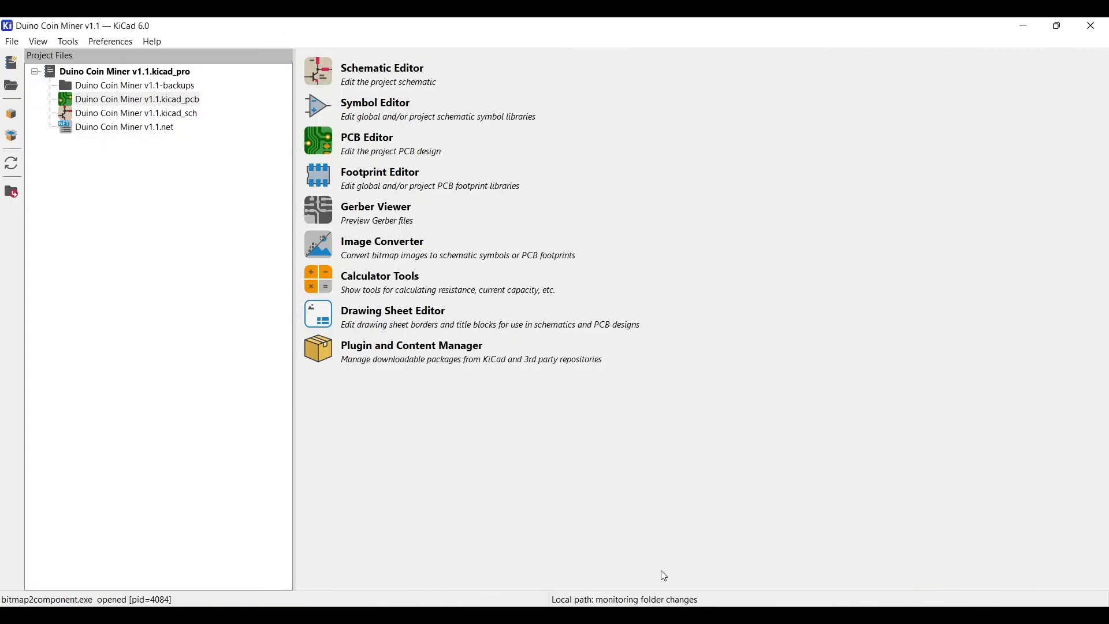
click(318, 350)
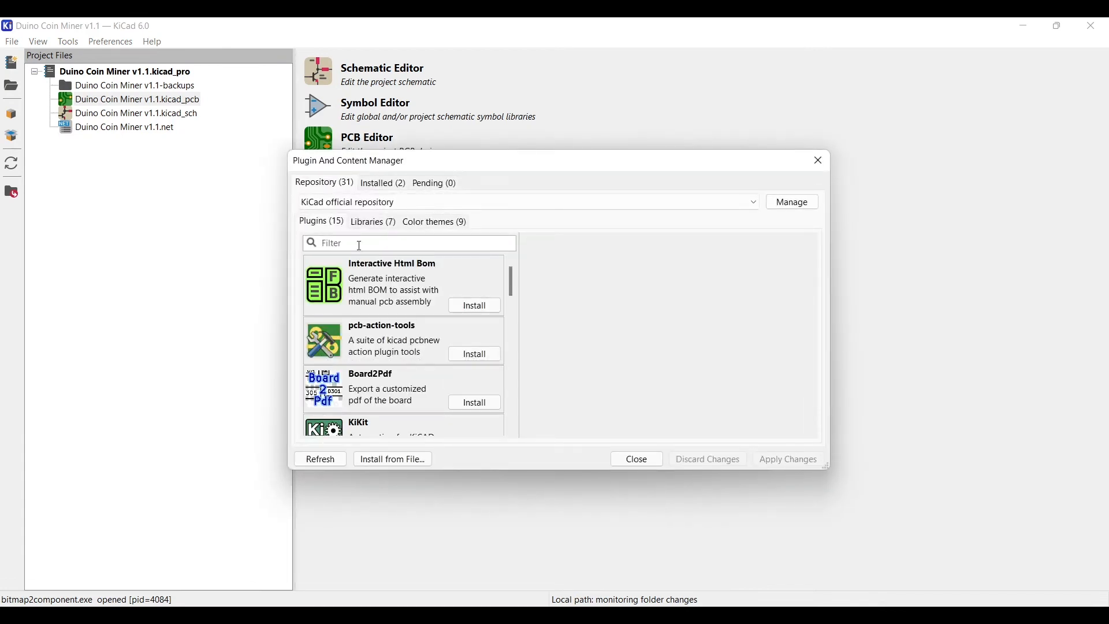
text(pcbwa)
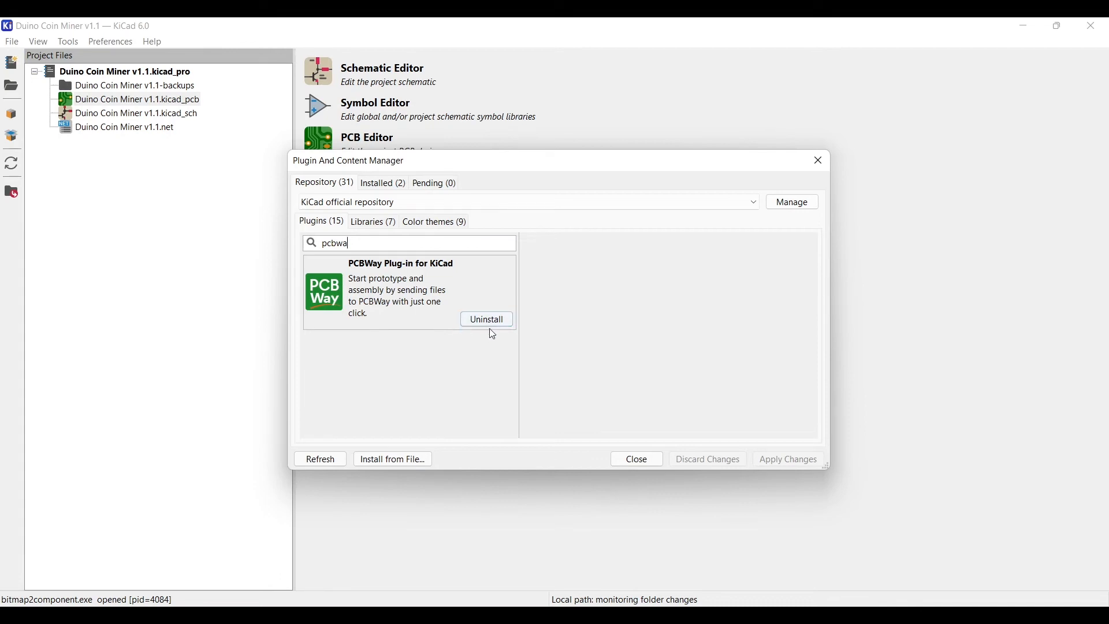
Close the Plugin and Content Manager, return to the PCB Editor, send the board to PCBWay with its plug-in and dismiss the cookie notice.
click(637, 460)
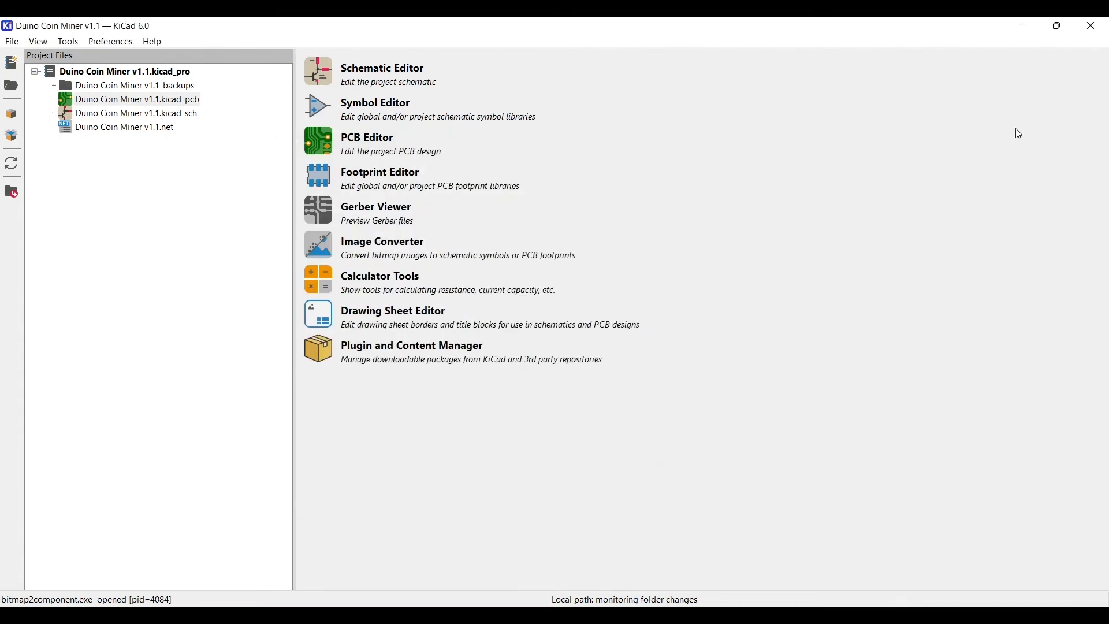
click(1023, 26)
click(782, 110)
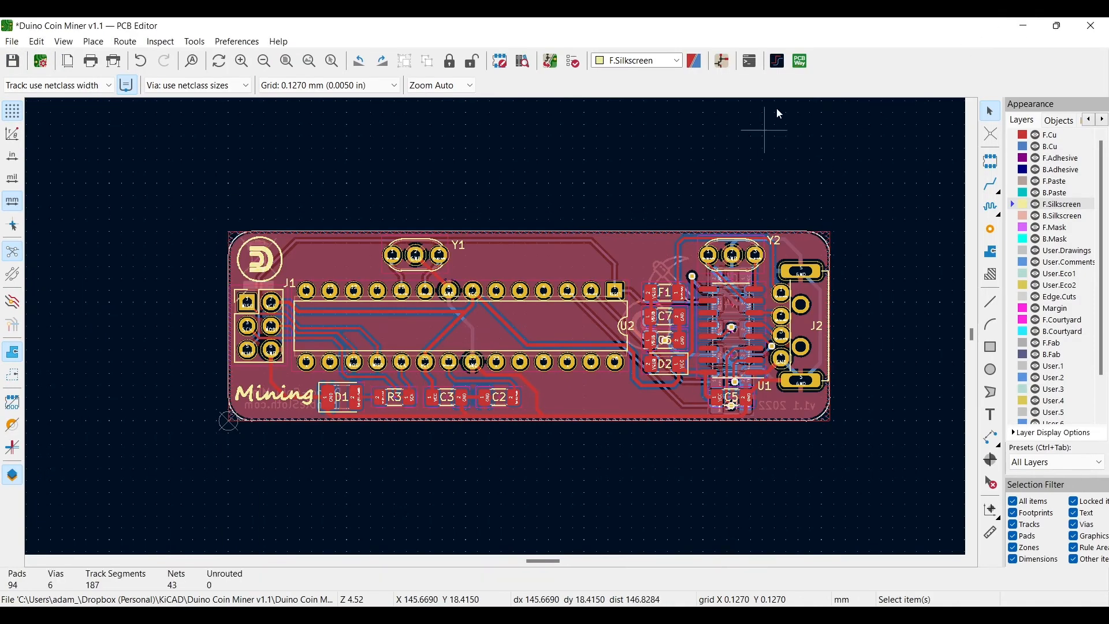
click(800, 60)
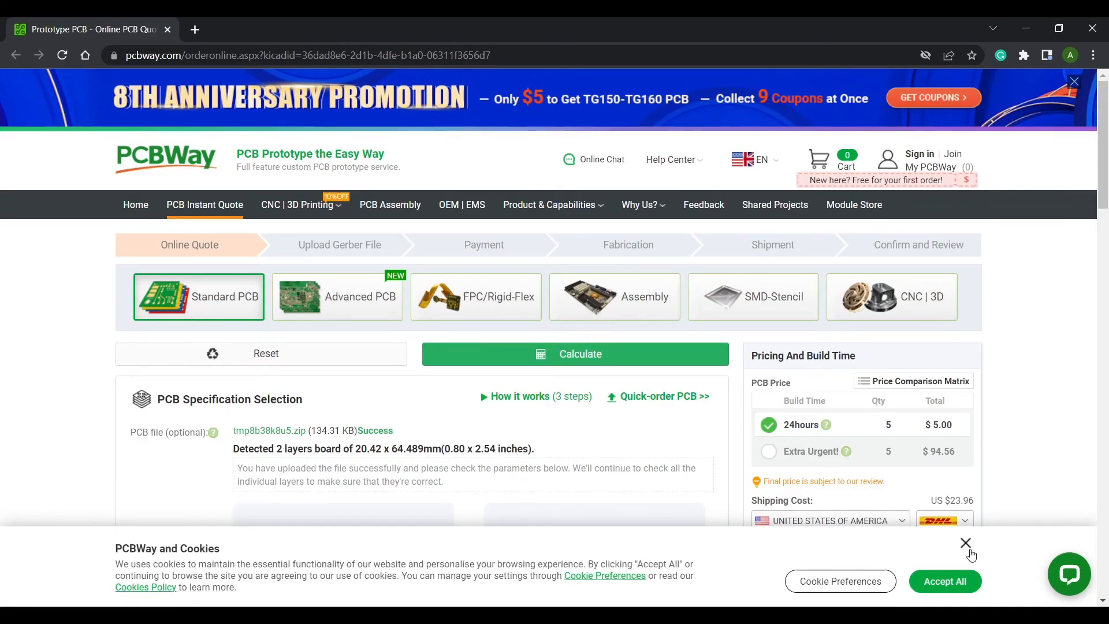
click(966, 543)
Set the order's shipping destination to United Kingdom and apply PCBWayExpress-IP as the shipping method.
scroll(511, 405, down, 3)
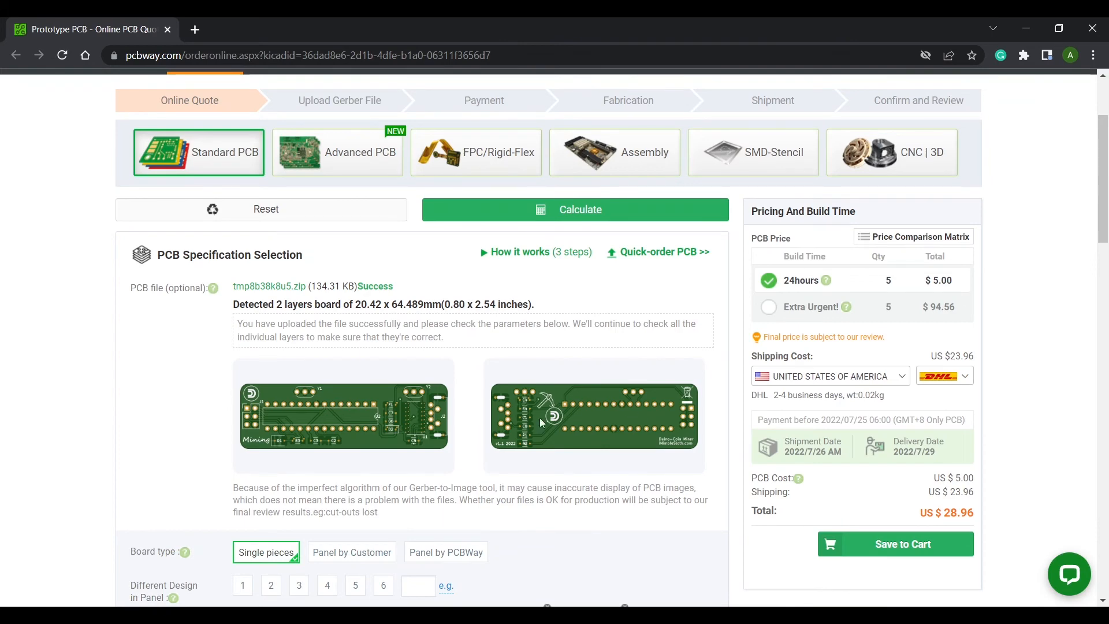
click(902, 377)
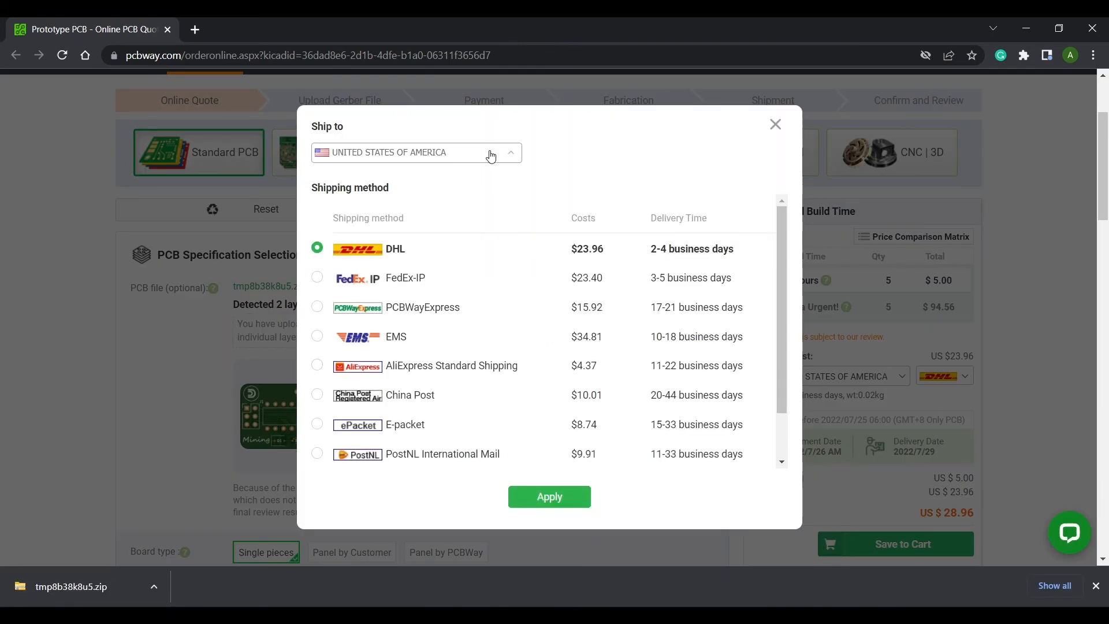
click(491, 153)
text(united)
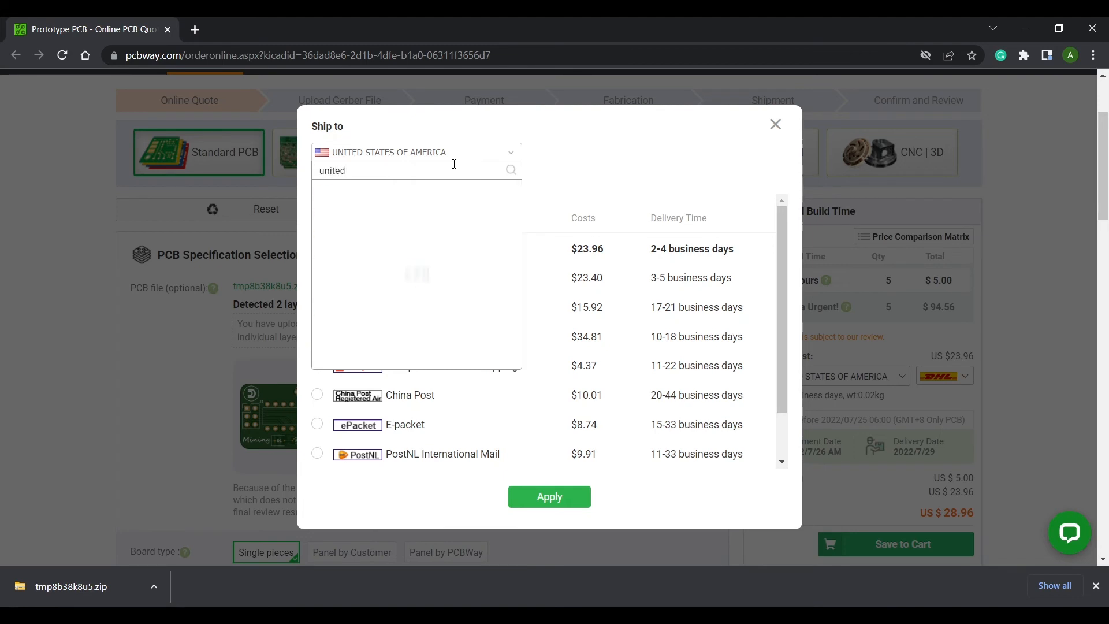
click(395, 213)
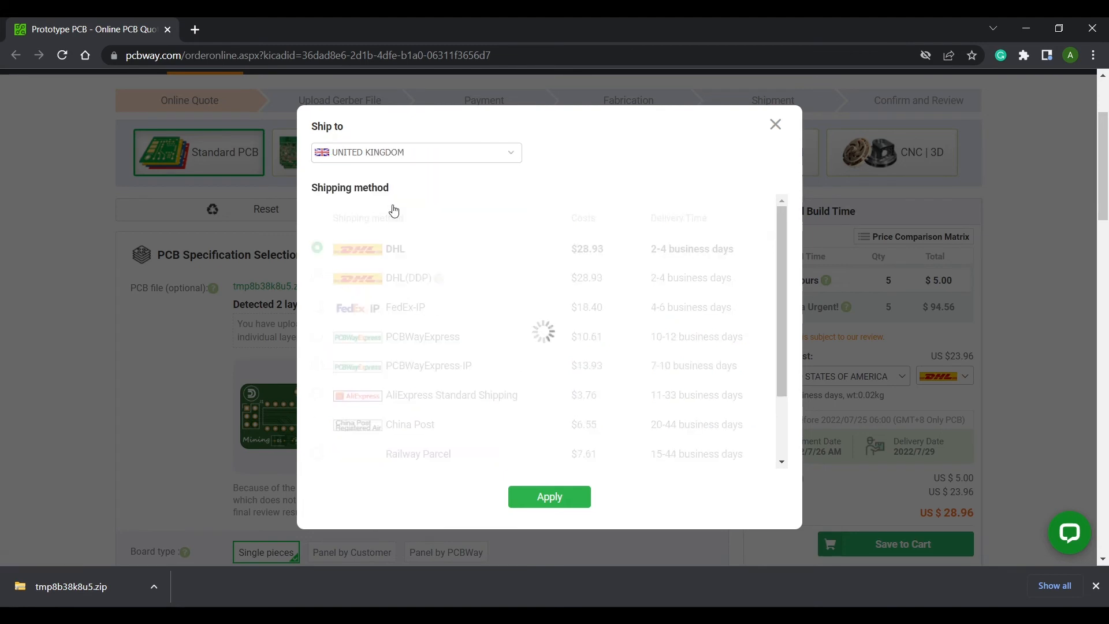
click(318, 366)
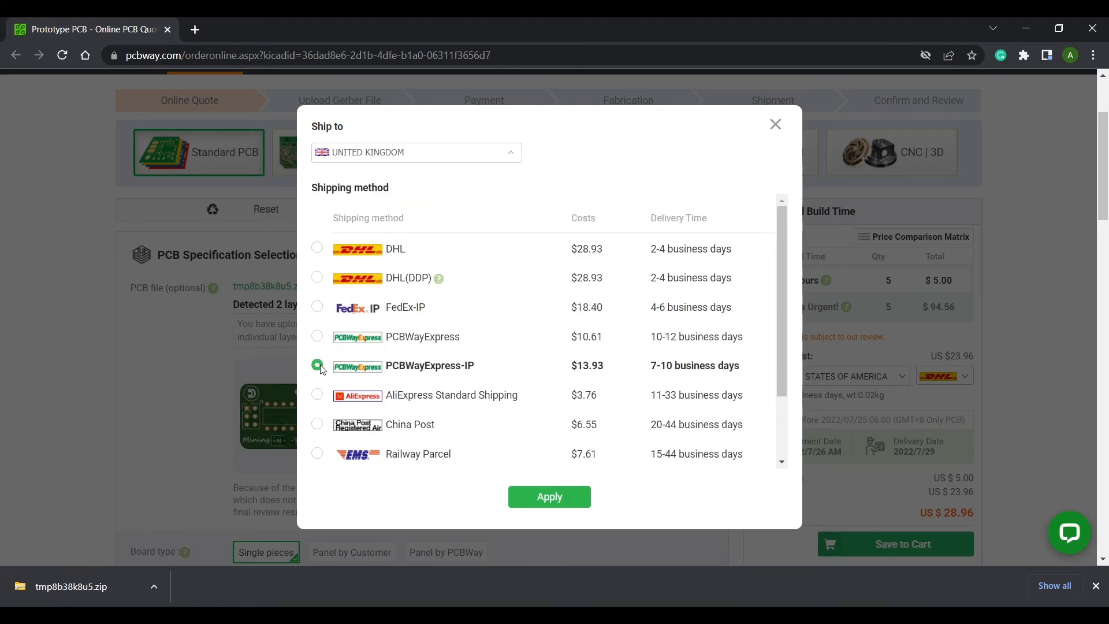
click(549, 500)
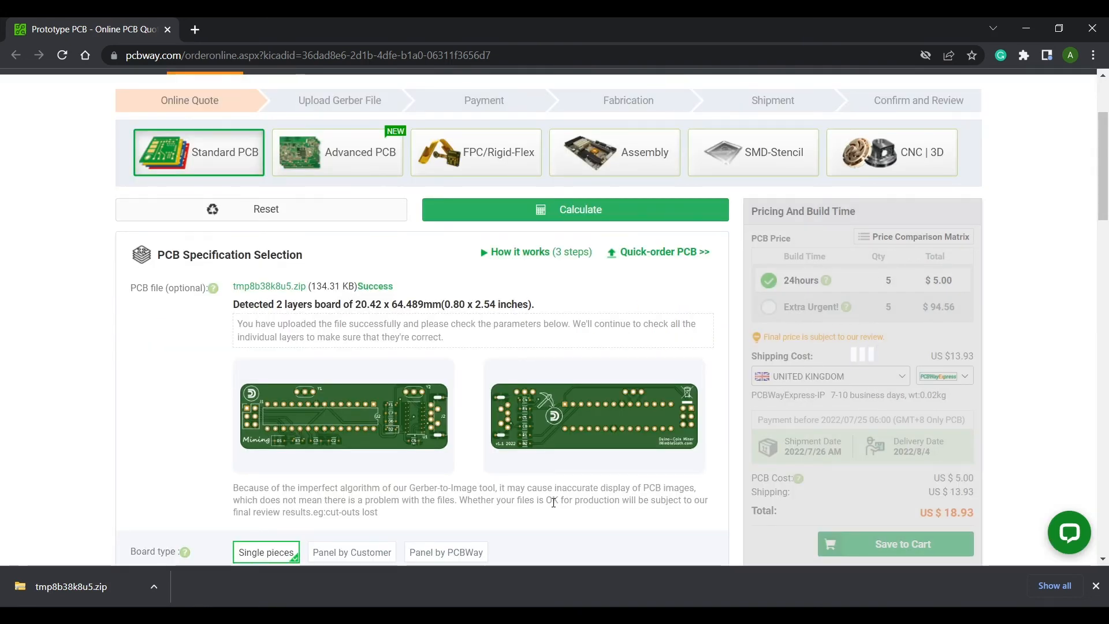
Set the board's FR4-TG material grade to TG 150-160 in the PCB specification.
scroll(555, 493, down, 4)
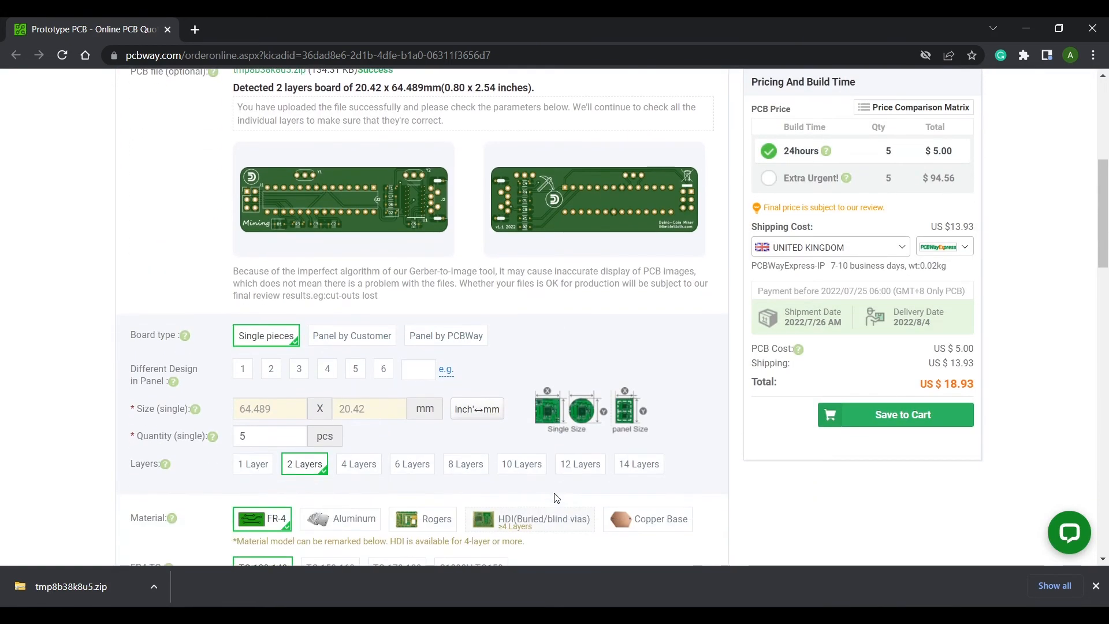
scroll(556, 497, down, 4)
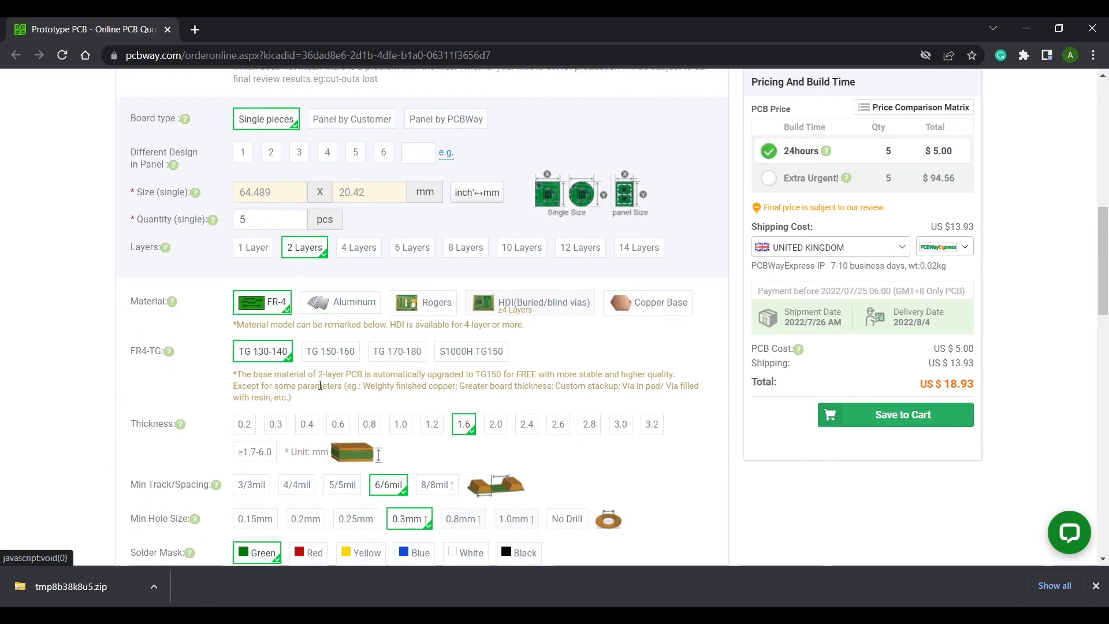
click(330, 352)
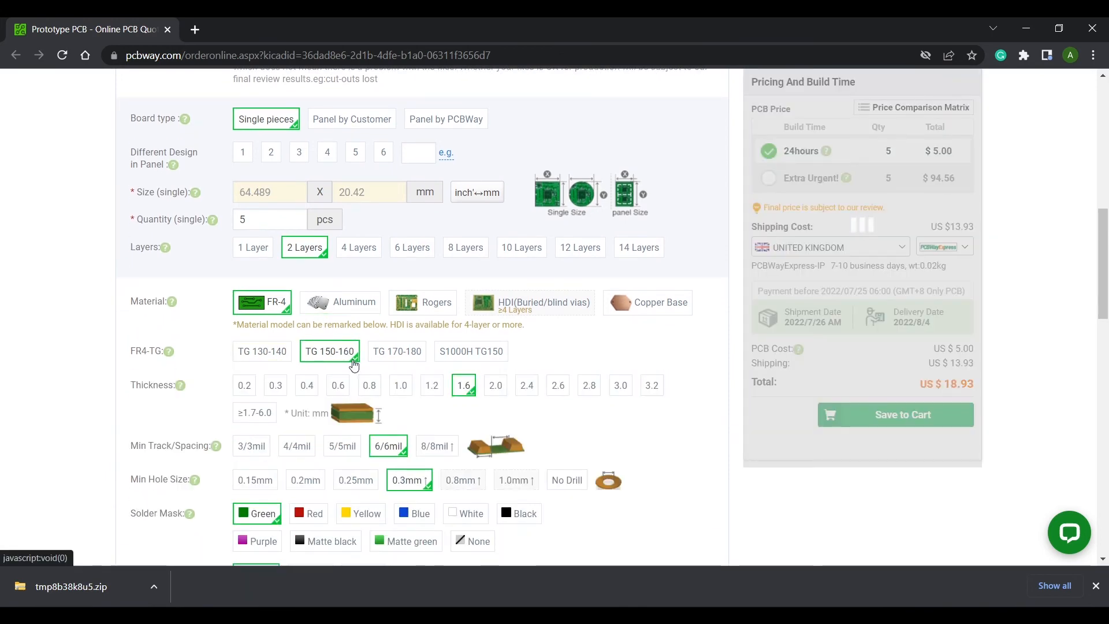
Try red, yellow and blue in turn as the board's solder mask colour.
scroll(454, 312, down, 1)
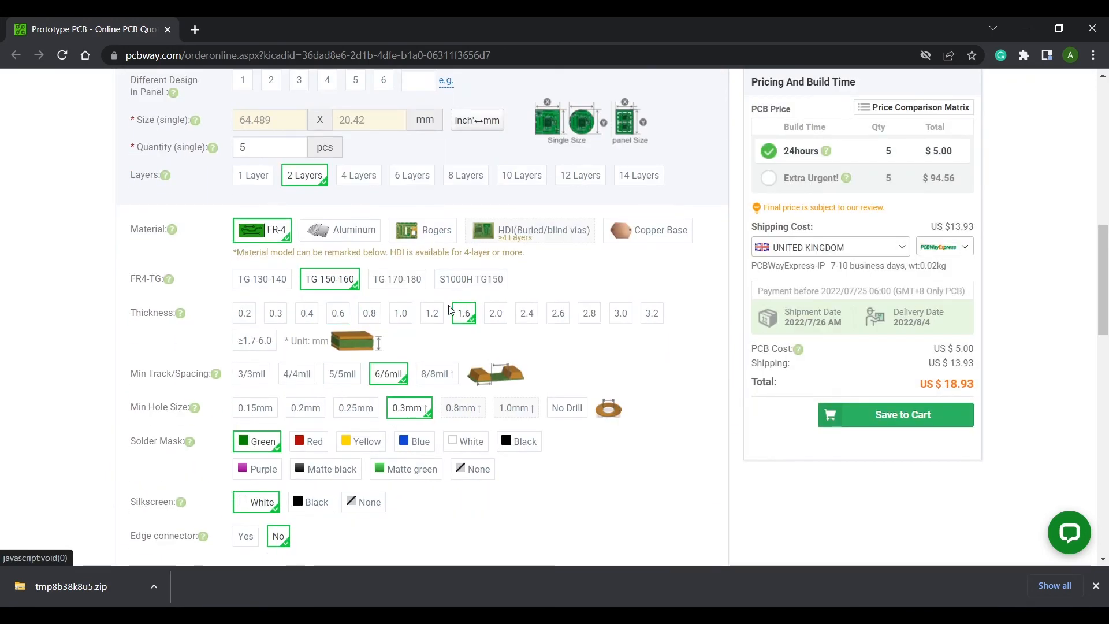
scroll(450, 310, down, 1)
click(307, 378)
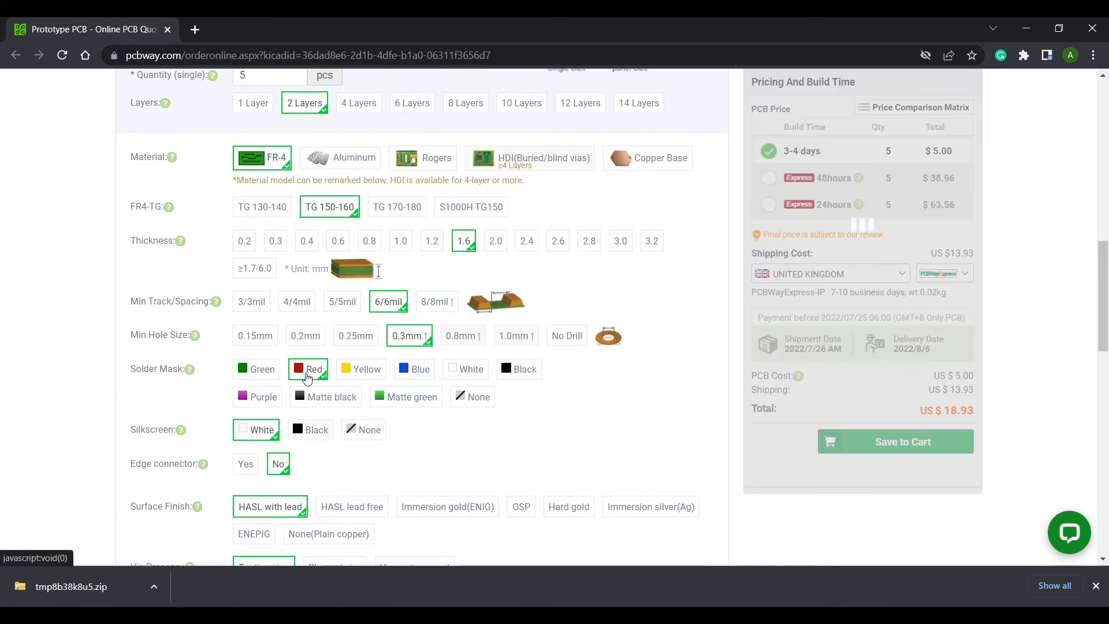
click(353, 373)
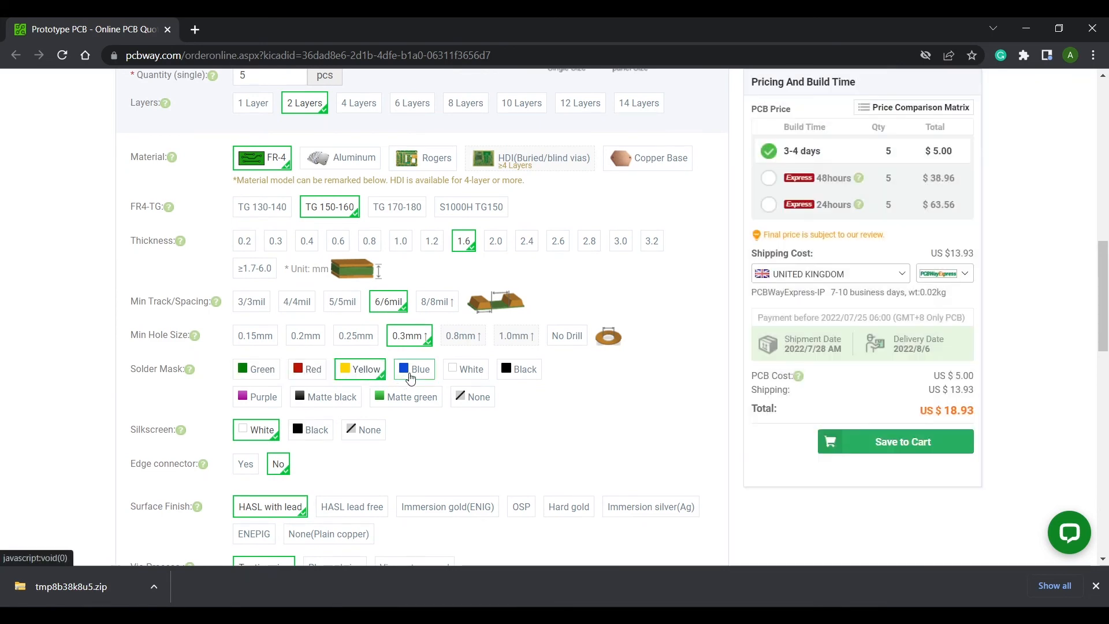
click(410, 378)
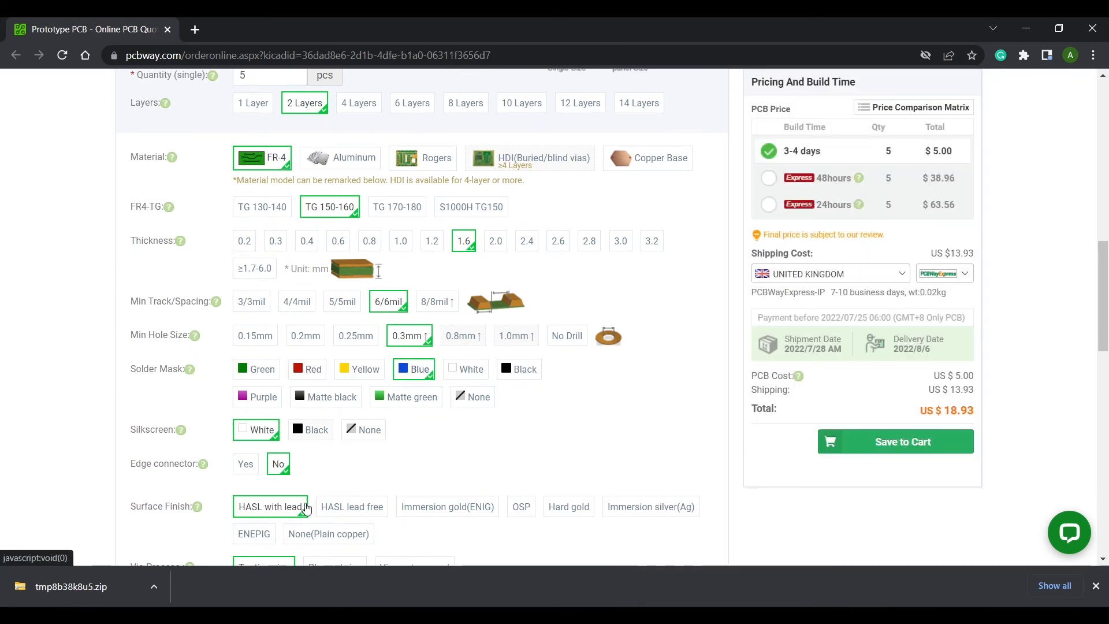
Set the surface finish to HASL lead free, try white and black solder masks, and settle on green.
click(345, 509)
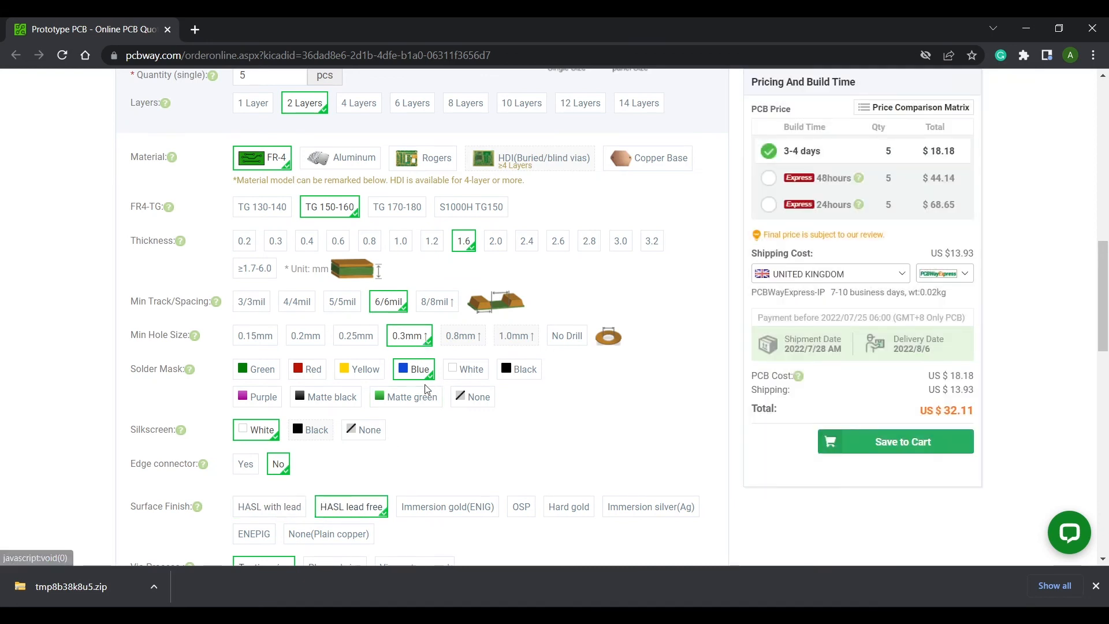
click(464, 371)
click(518, 369)
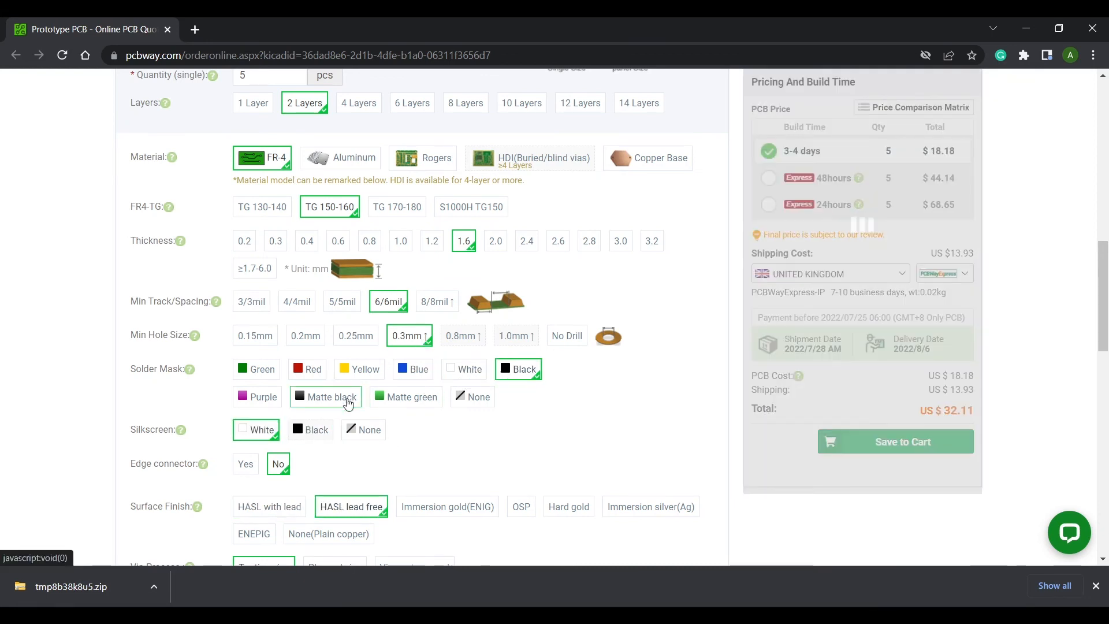
click(256, 372)
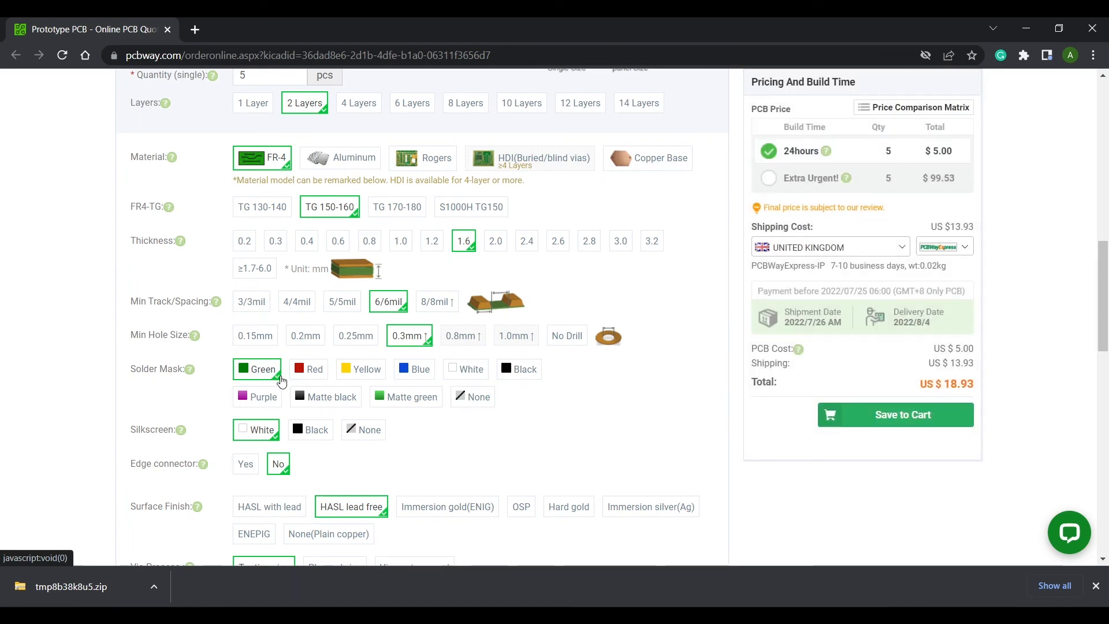
Review the remaining board options and special request section, and save the PCB order to the cart.
scroll(282, 381, down, 2)
scroll(283, 452, down, 4)
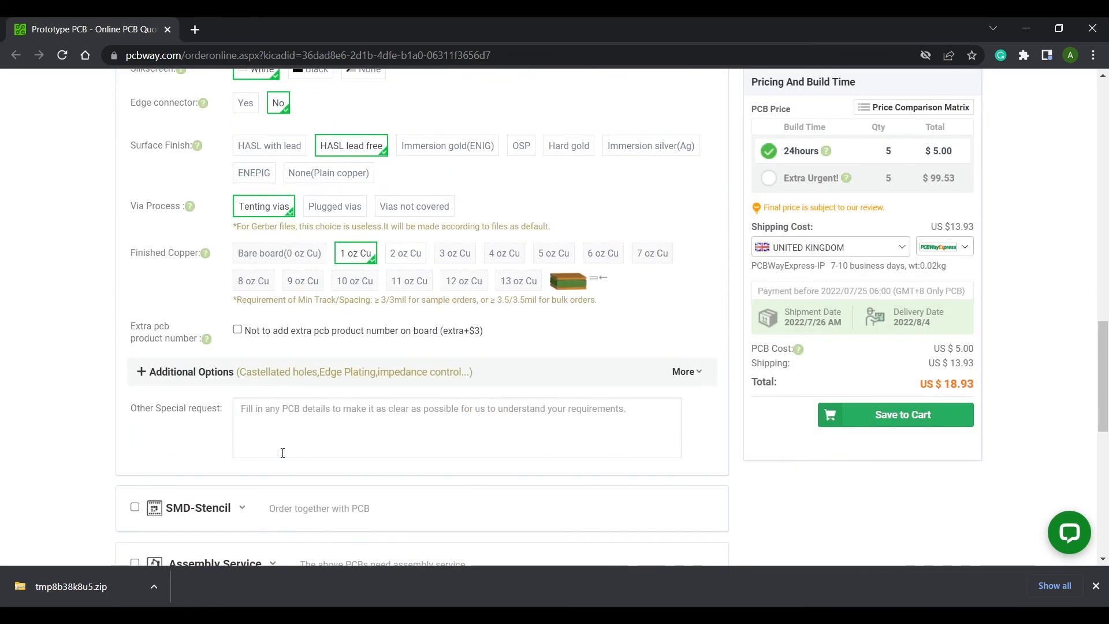
scroll(282, 452, down, 2)
scroll(282, 453, up, 2)
click(922, 419)
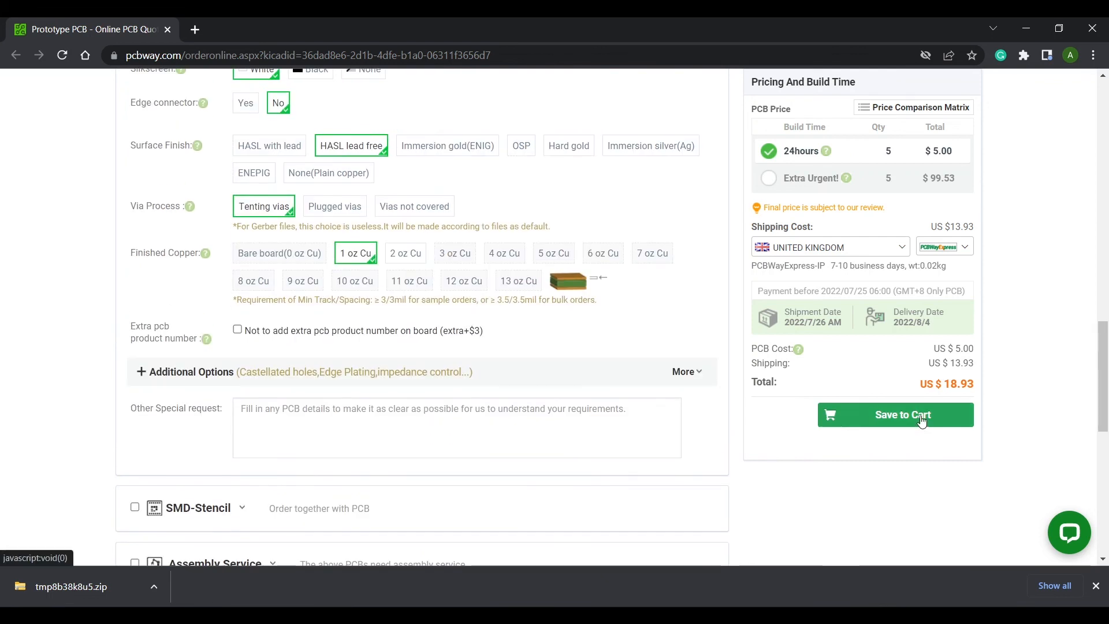